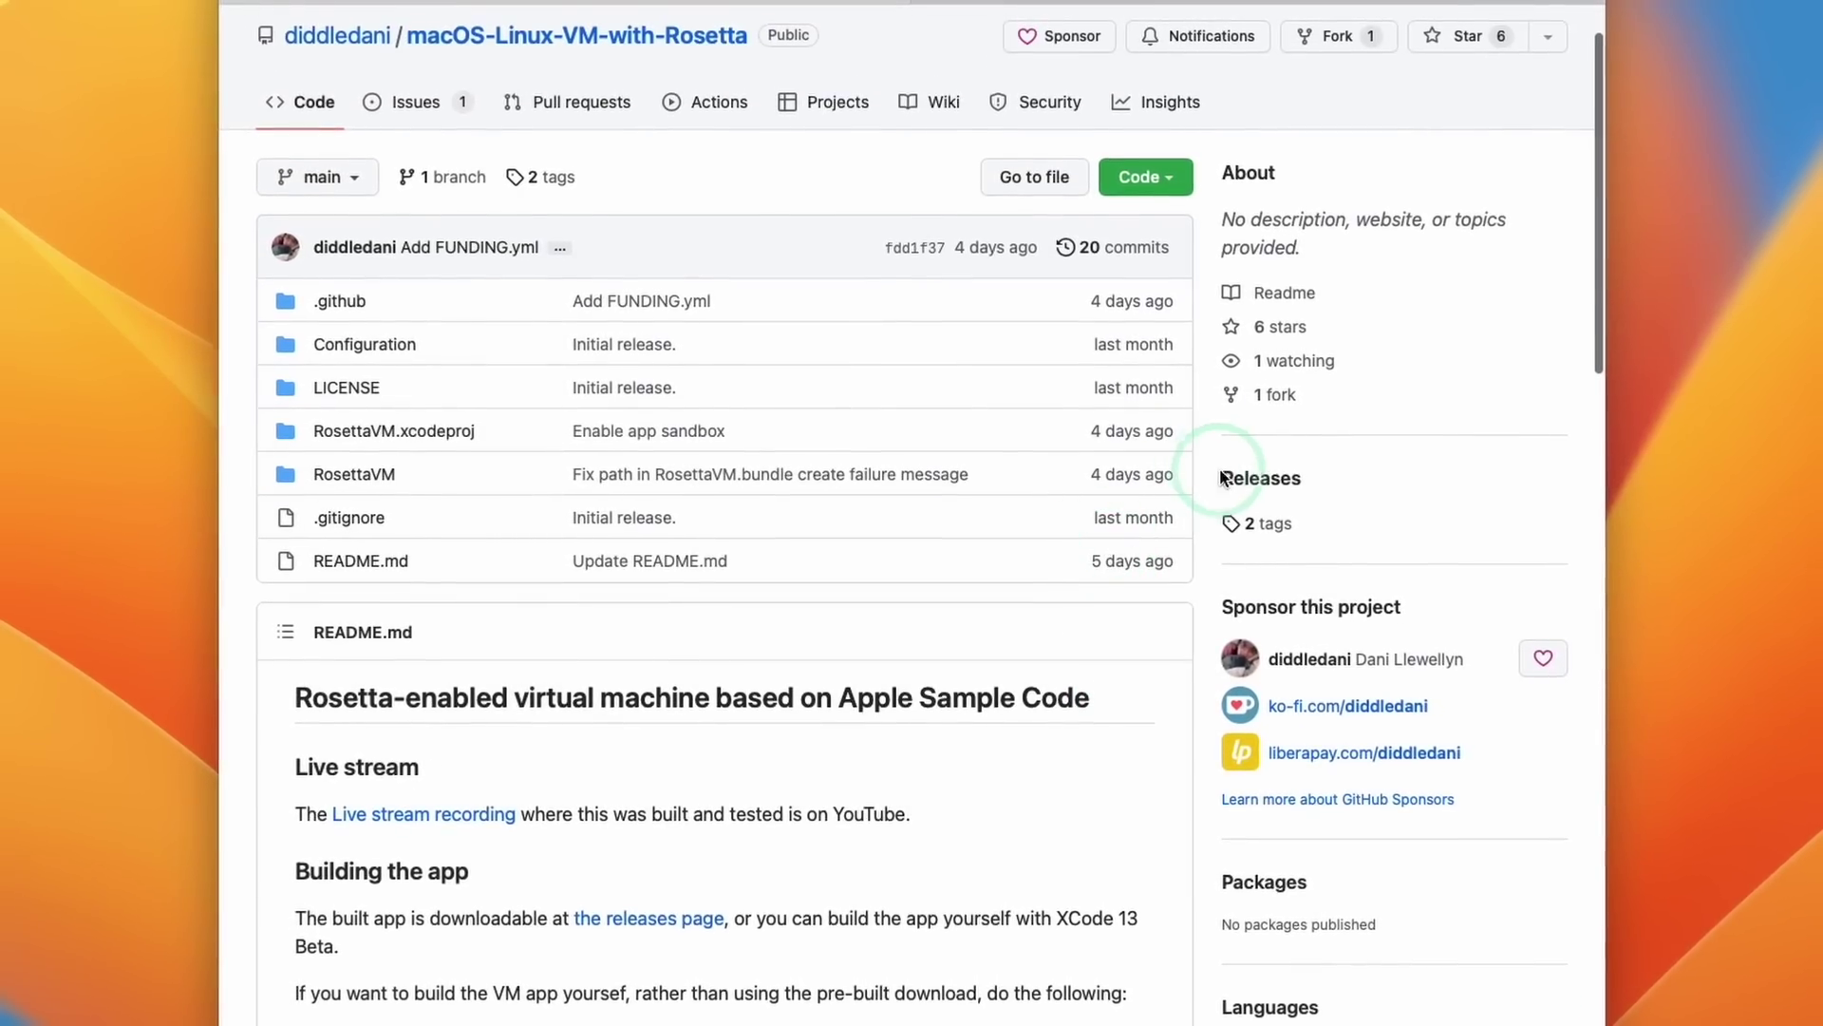
Step: Download RosettaVM.zip from the 0.2 release's Assets and check Safari's downloads list
{"action": "left_click", "coordinate": [1237, 489]}
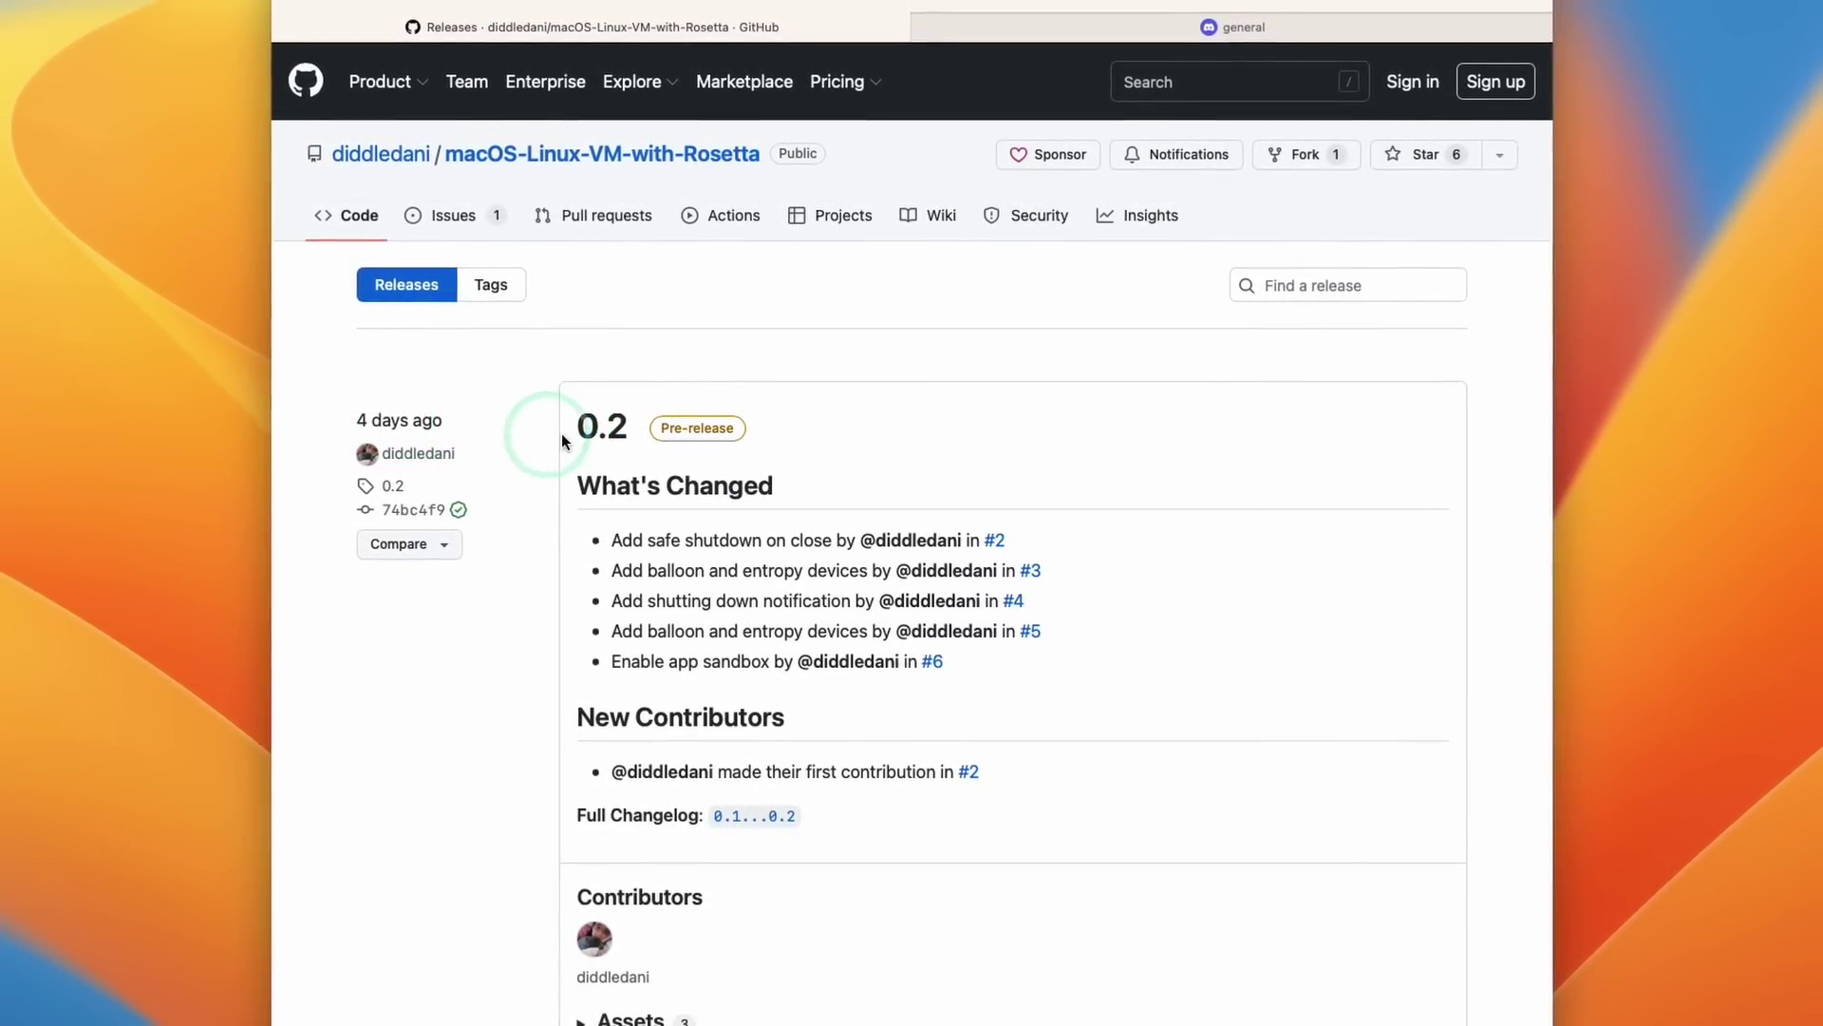
{"action": "scroll", "coordinate": [665, 588], "scroll_direction": "down", "scroll_amount": 5}
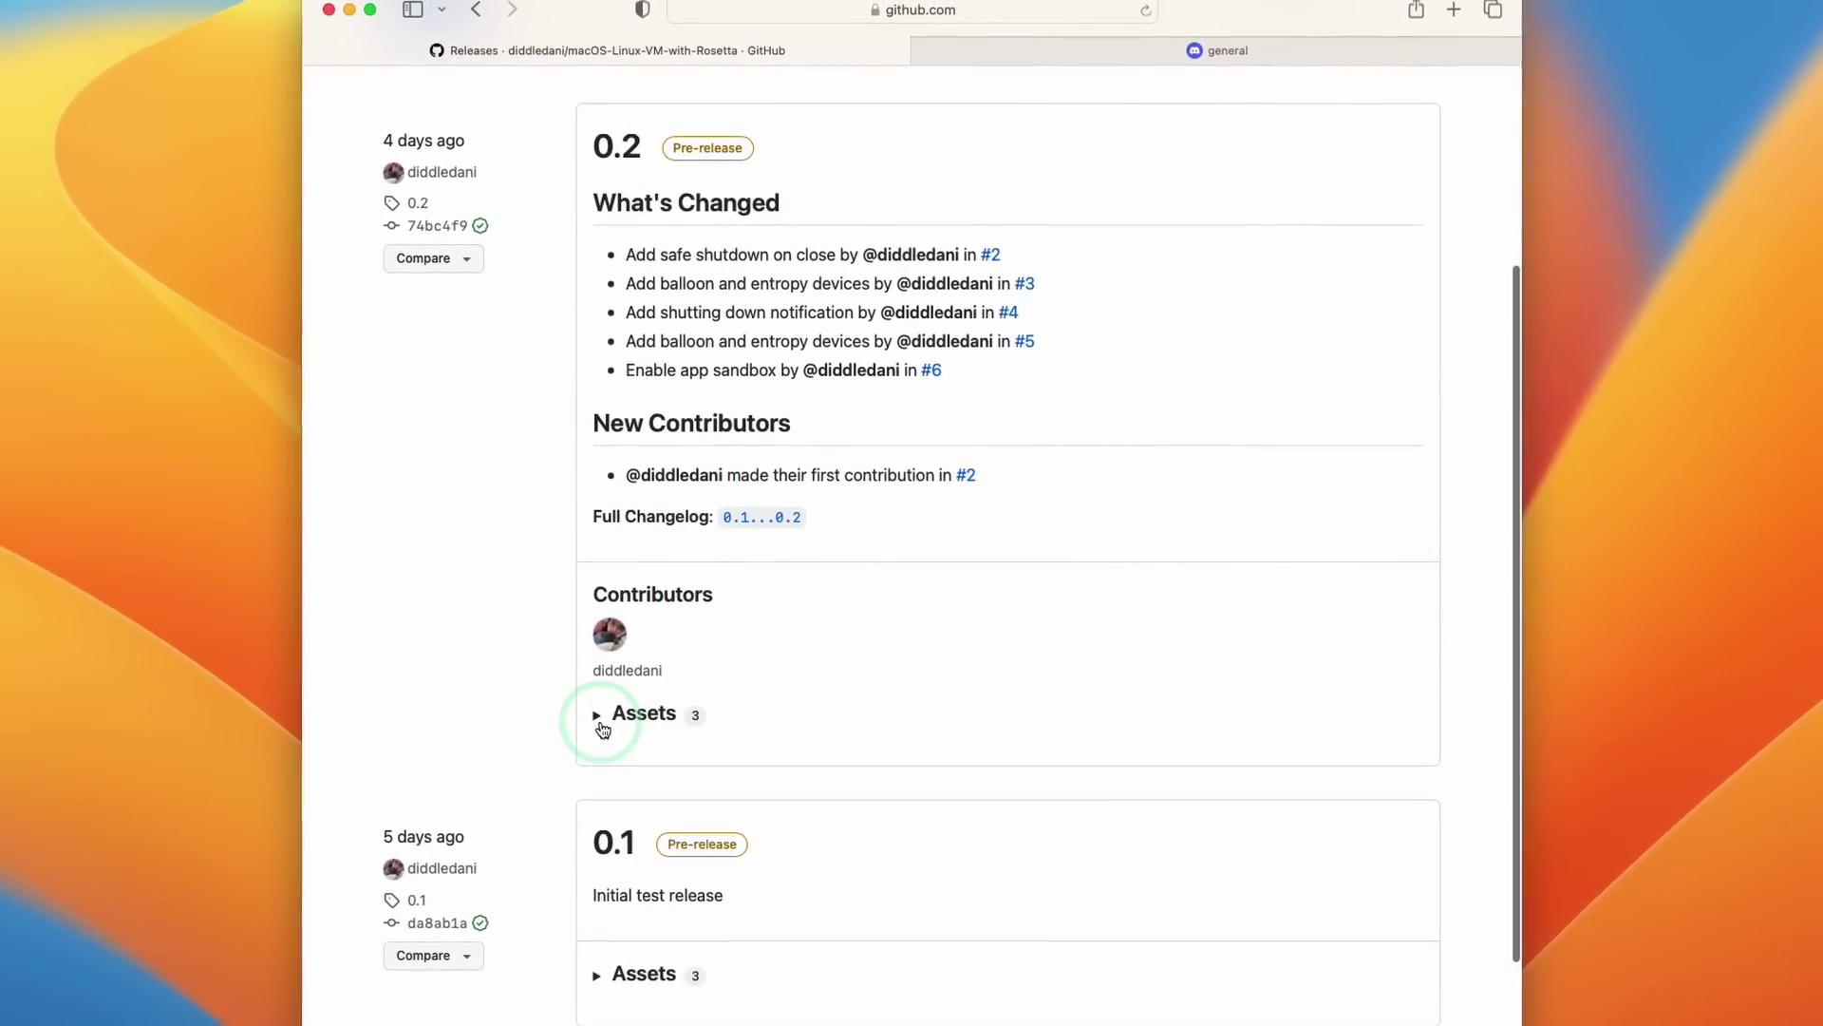
{"action": "left_click", "coordinate": [594, 736]}
{"action": "left_click", "coordinate": [681, 768]}
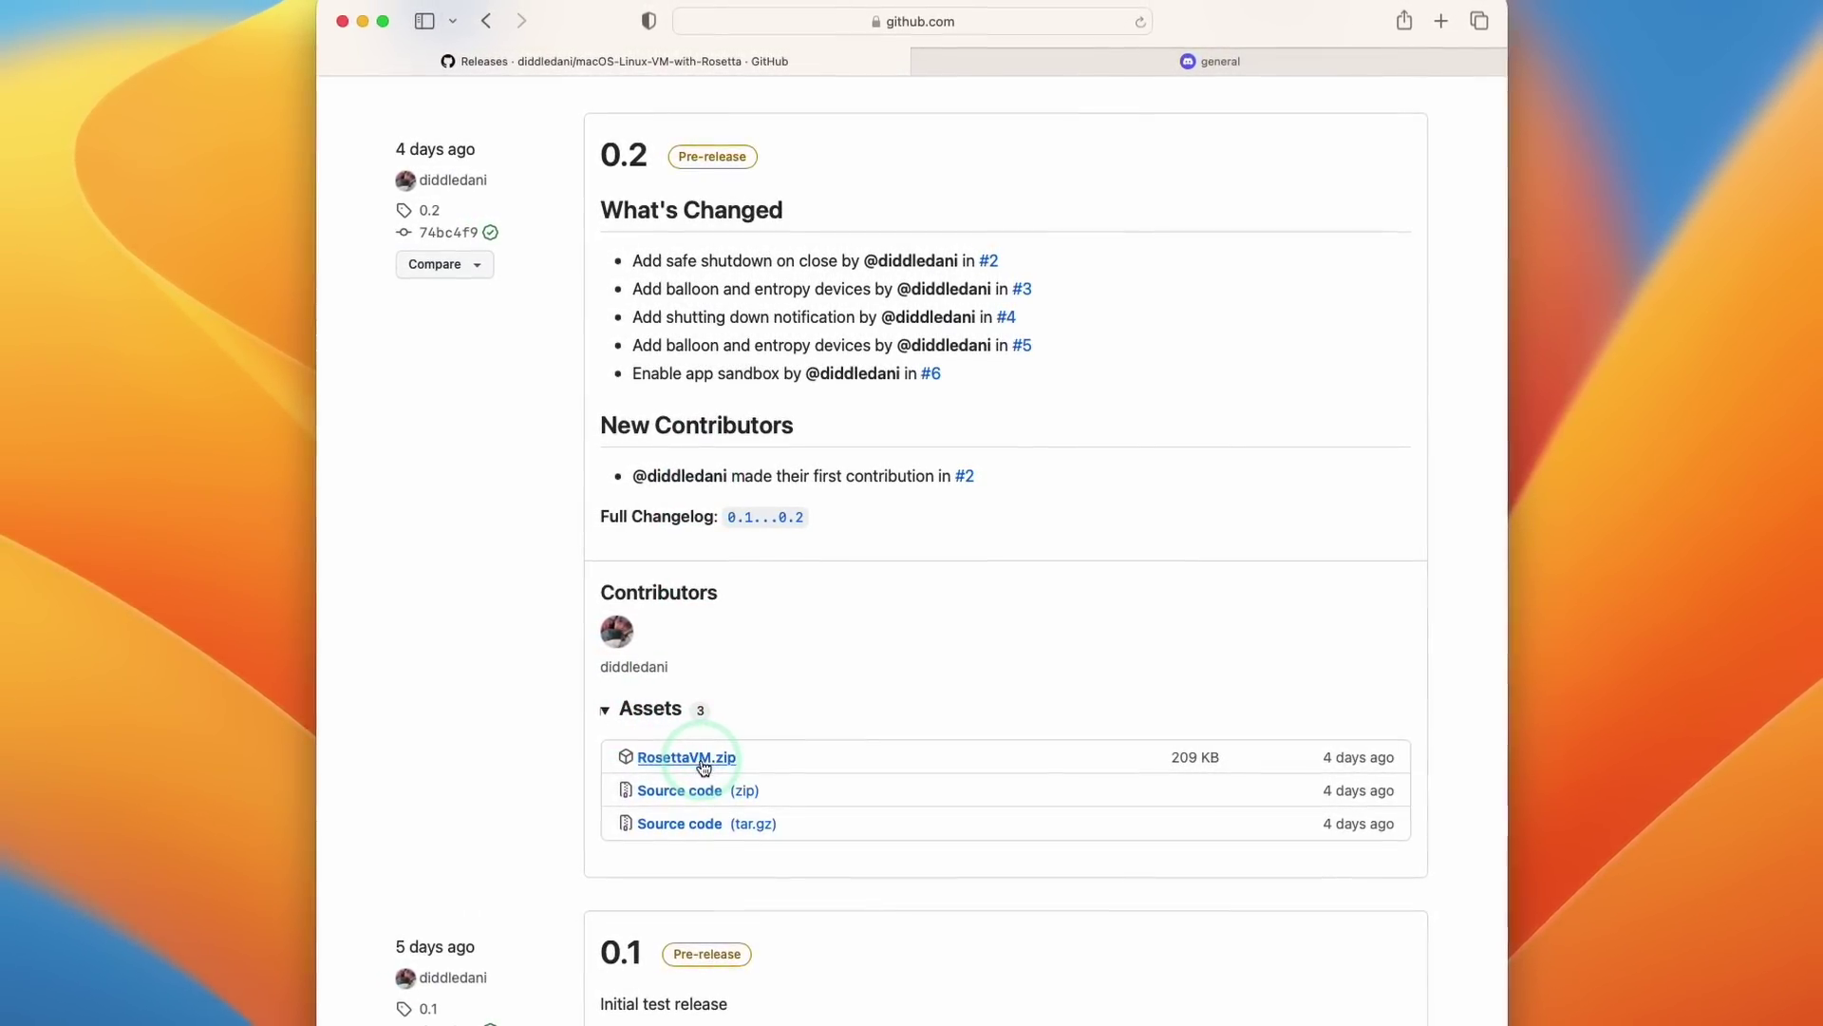
{"action": "left_click", "coordinate": [701, 763]}
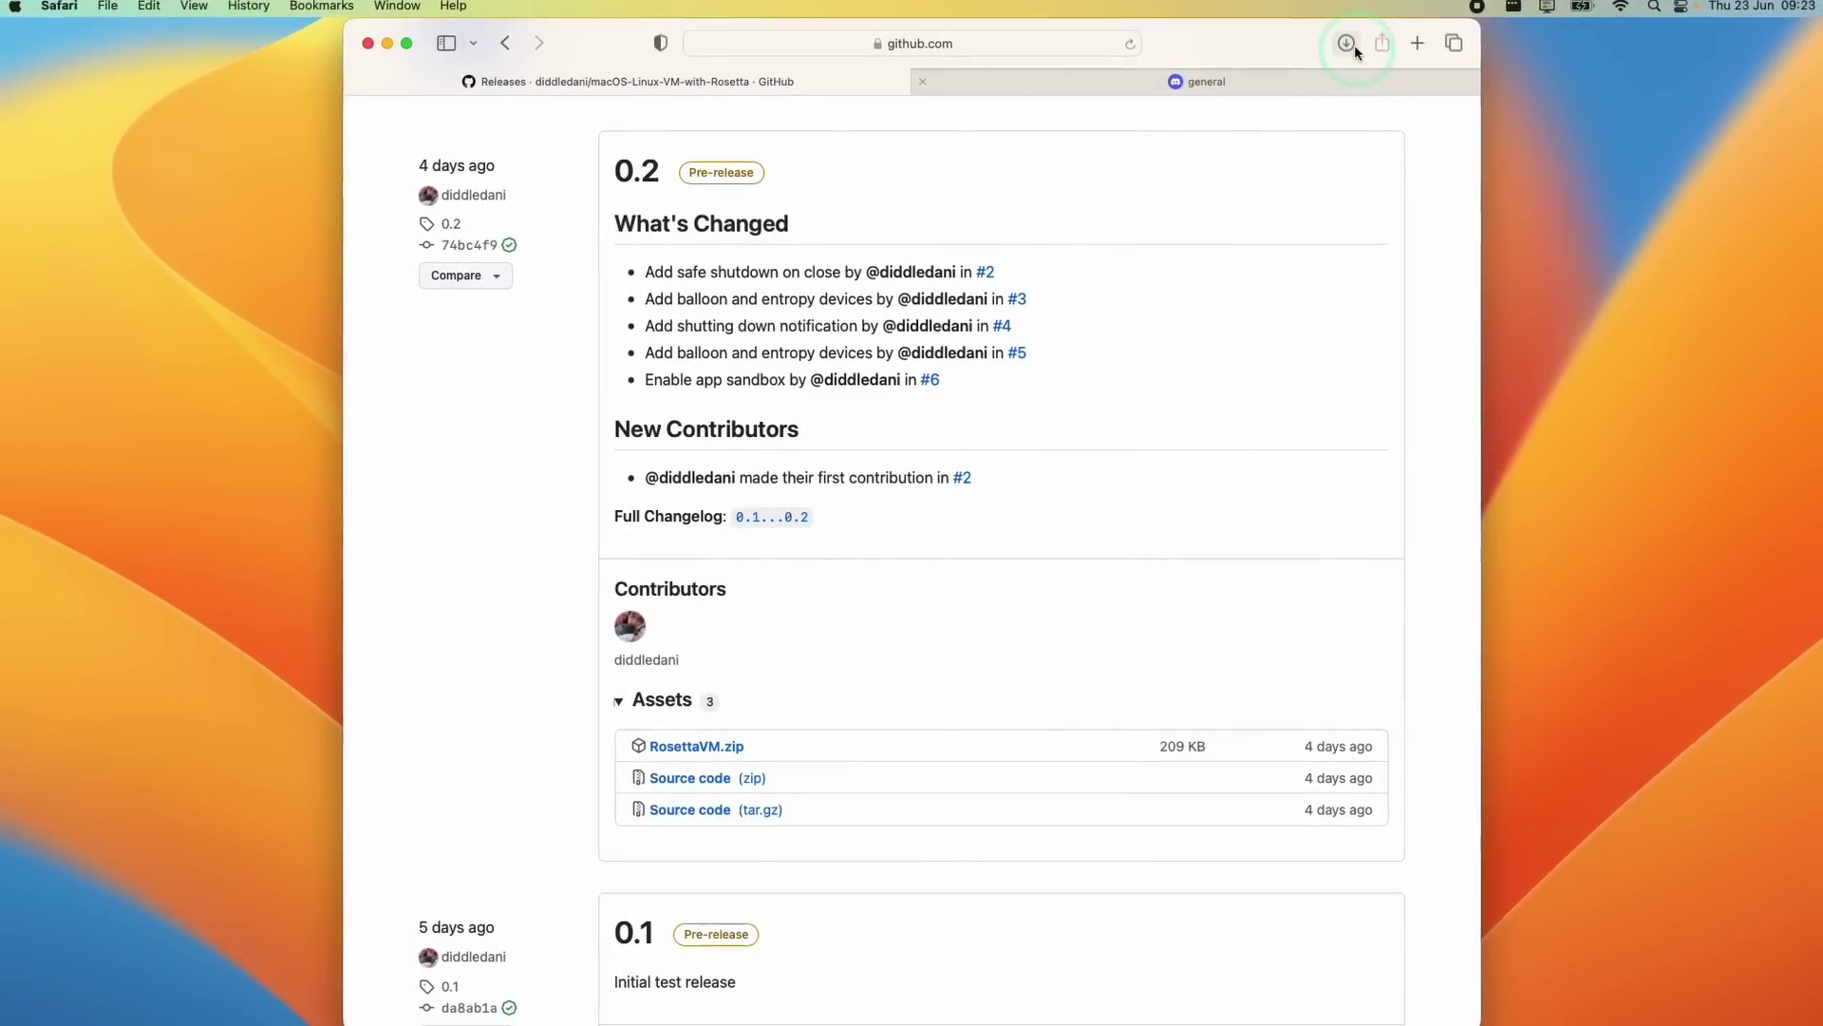
{"action": "left_click", "coordinate": [1356, 39]}
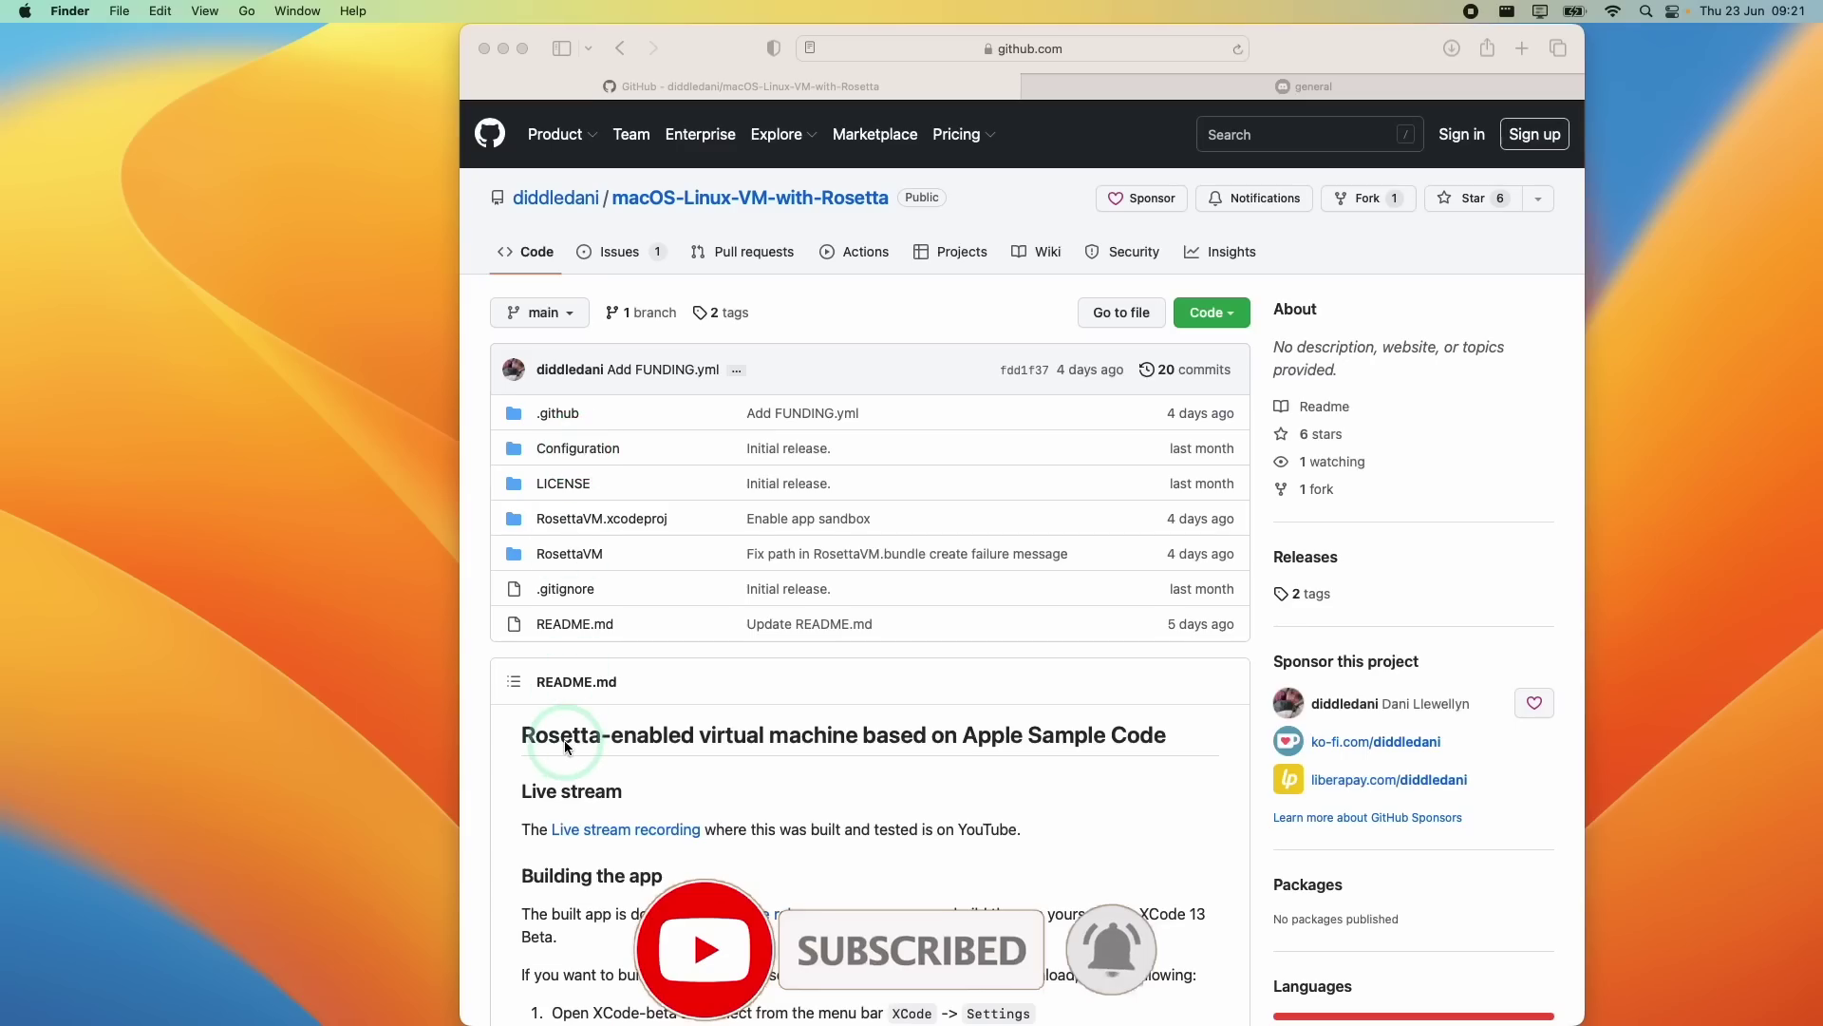
Step: Start downloading ubuntu-22.04-live-server-arm64.iso and scroll the README to 'Setting up Rosetta'
{"action": "left_click", "coordinate": [523, 722]}
{"action": "key", "text": "ctrl+alt+c"}
{"action": "left_click", "coordinate": [283, 812]}
{"action": "left_click", "coordinate": [528, 487]}
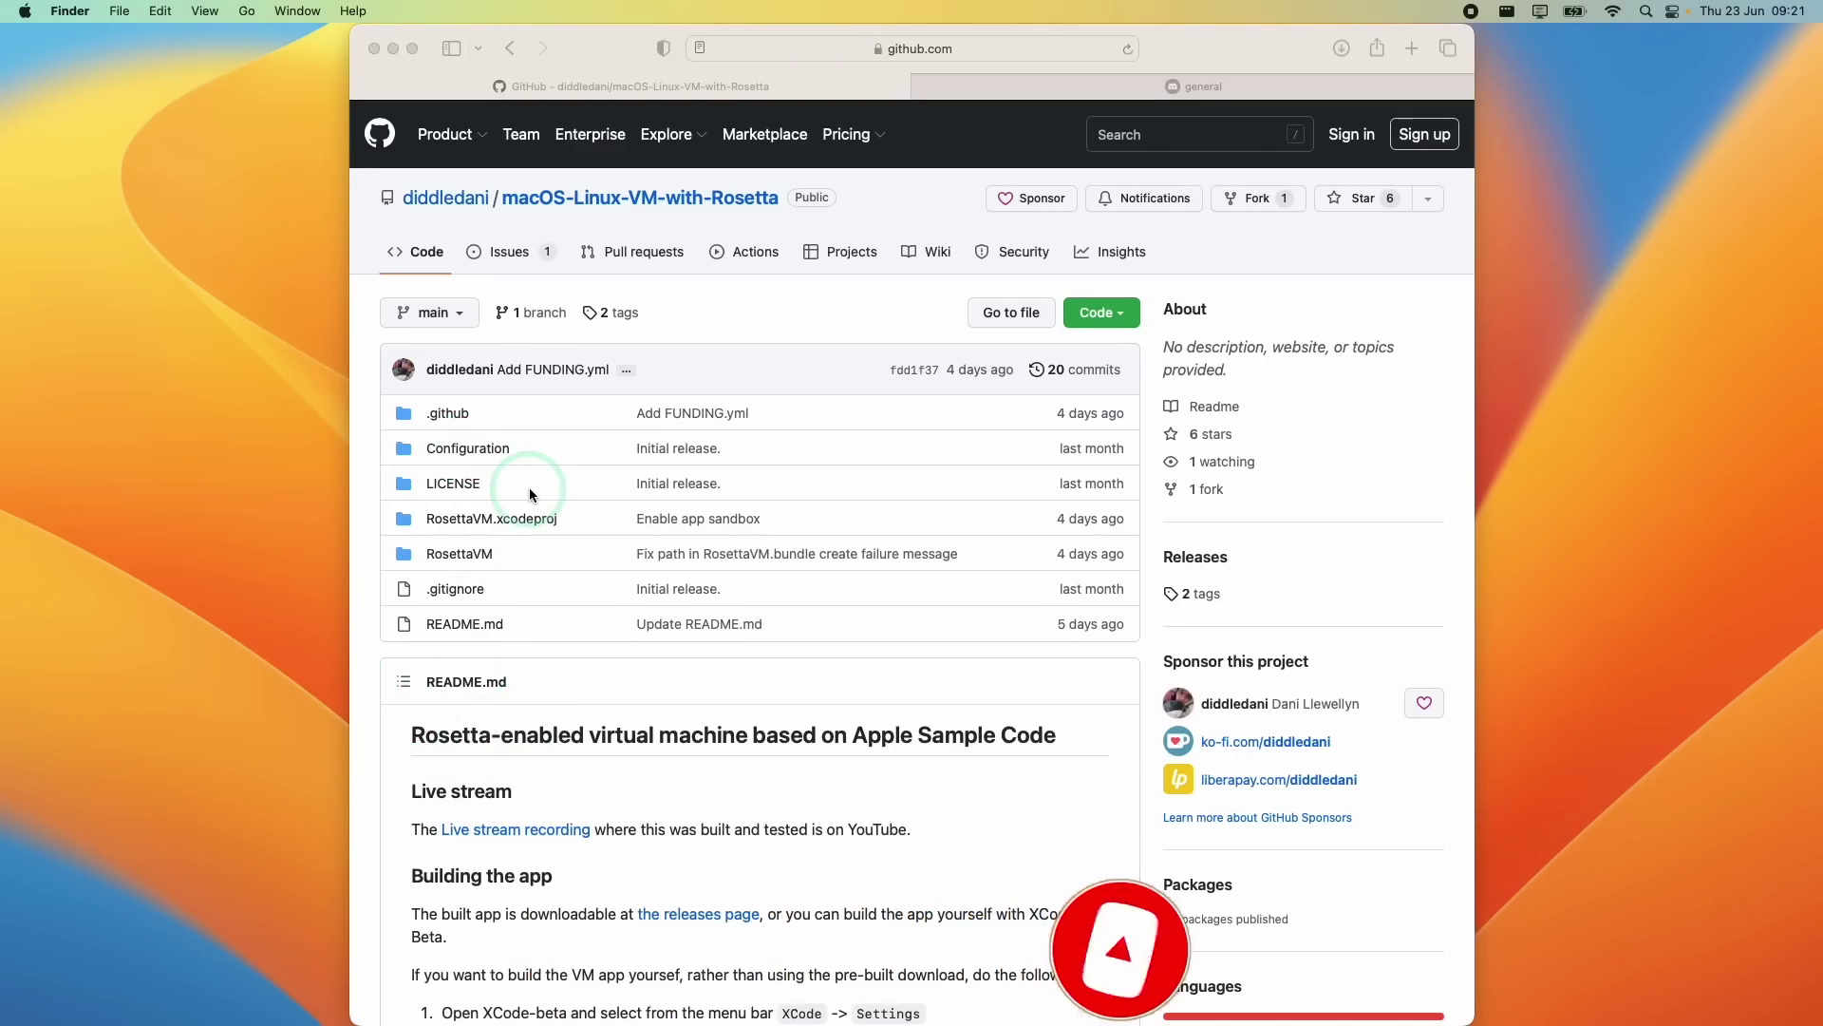
{"action": "left_click", "coordinate": [523, 220]}
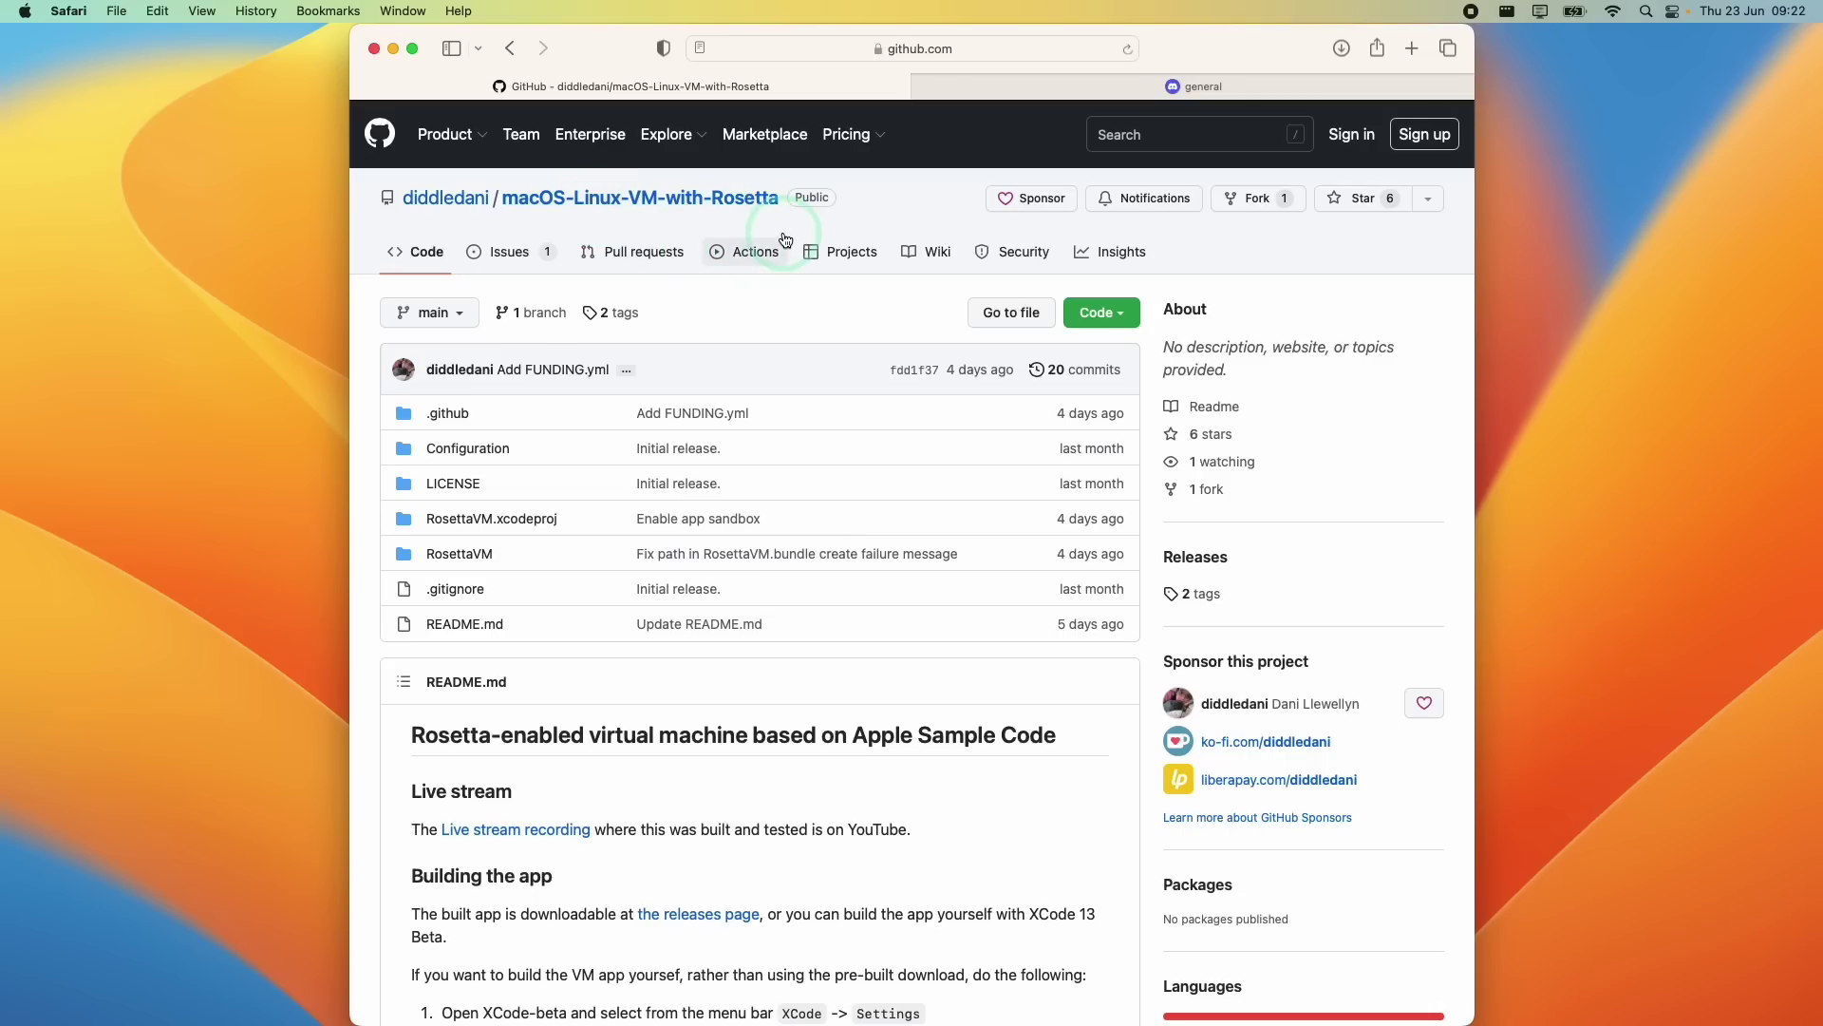
{"action": "scroll", "coordinate": [834, 500], "scroll_direction": "down", "scroll_amount": 10}
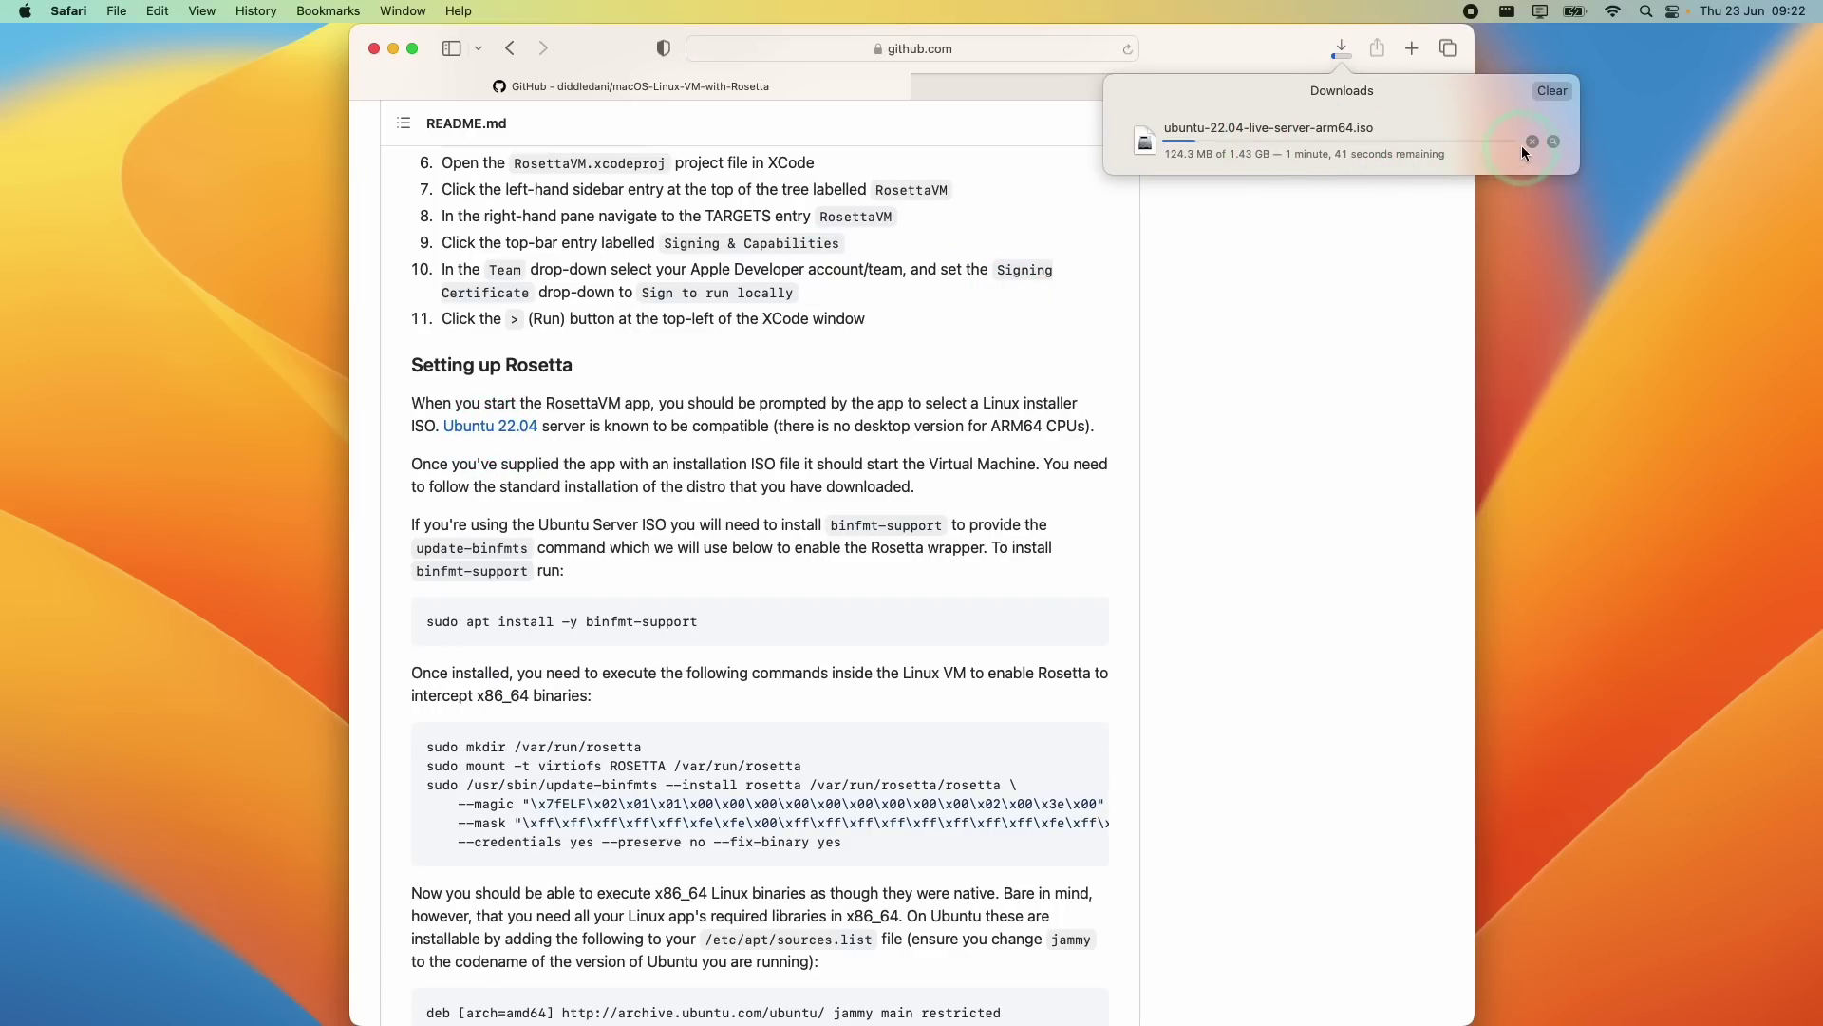
Step: Fetch RosettaVM.zip again from the Assets of release 0.2
{"action": "left_click", "coordinate": [1069, 532]}
{"action": "scroll", "coordinate": [1069, 532], "scroll_direction": "up", "scroll_amount": 10}
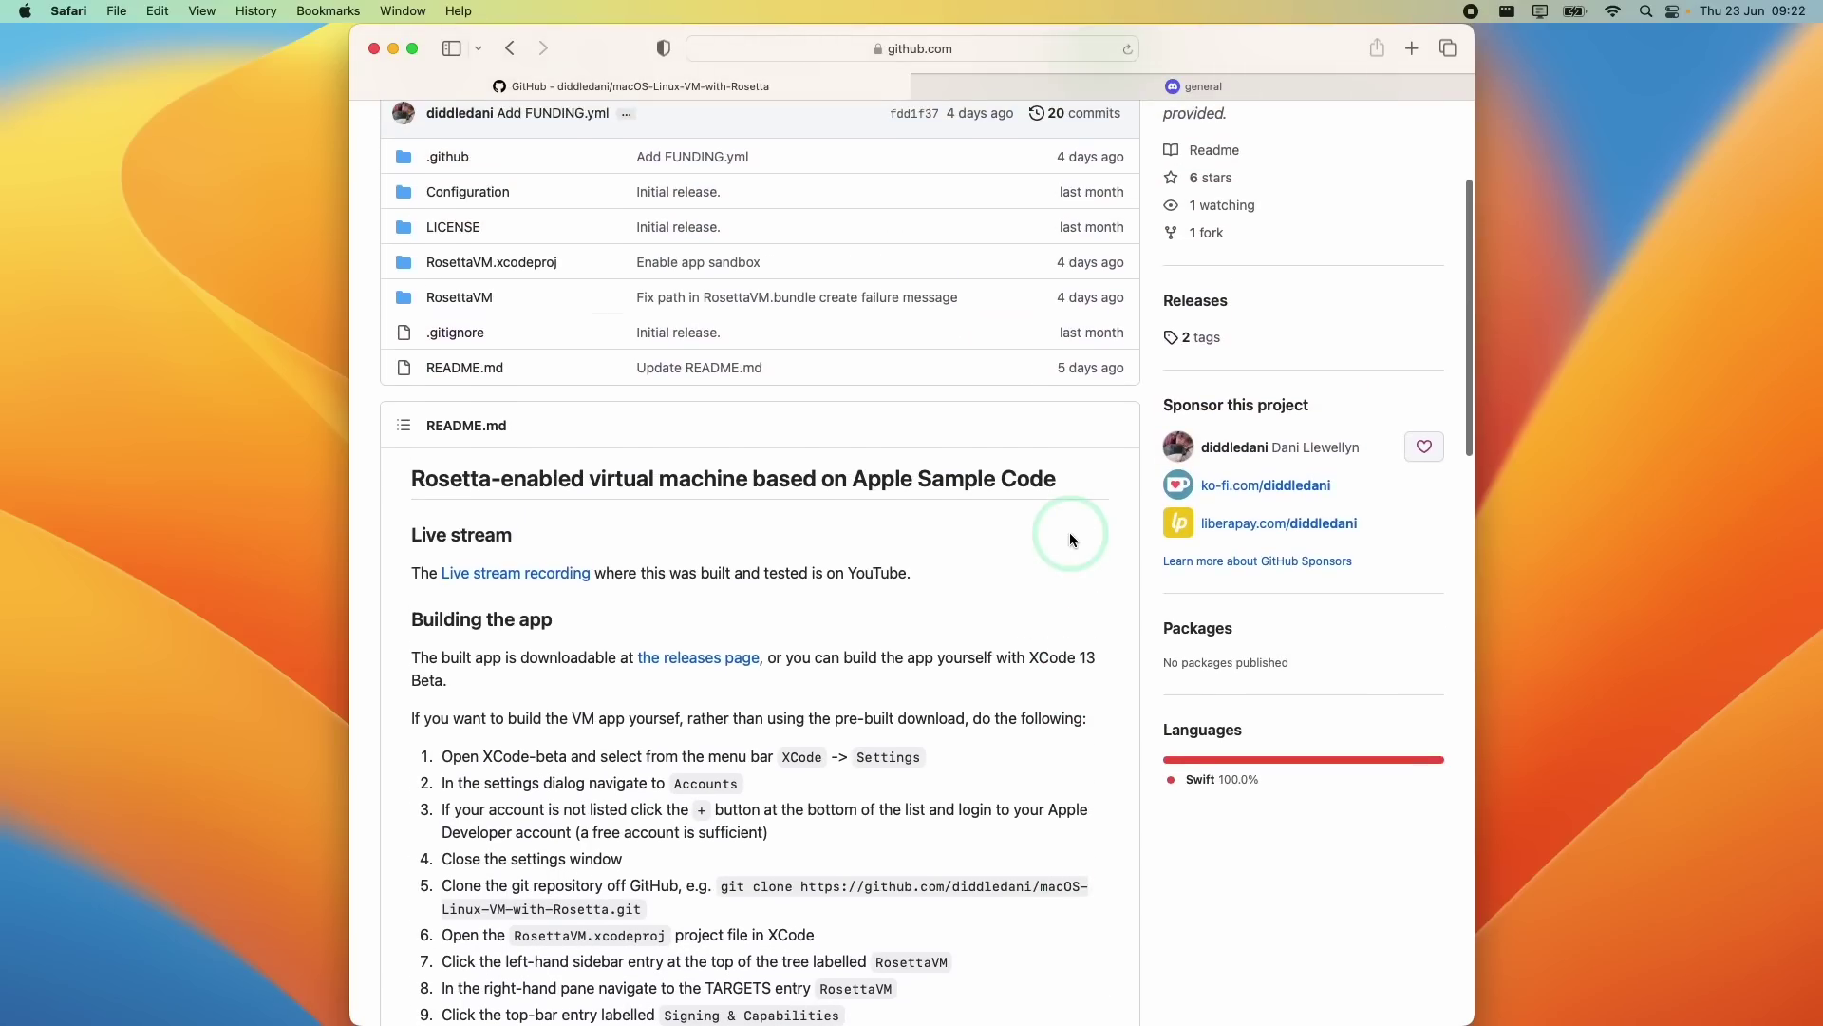
{"action": "scroll", "coordinate": [1069, 532], "scroll_direction": "up", "scroll_amount": 4}
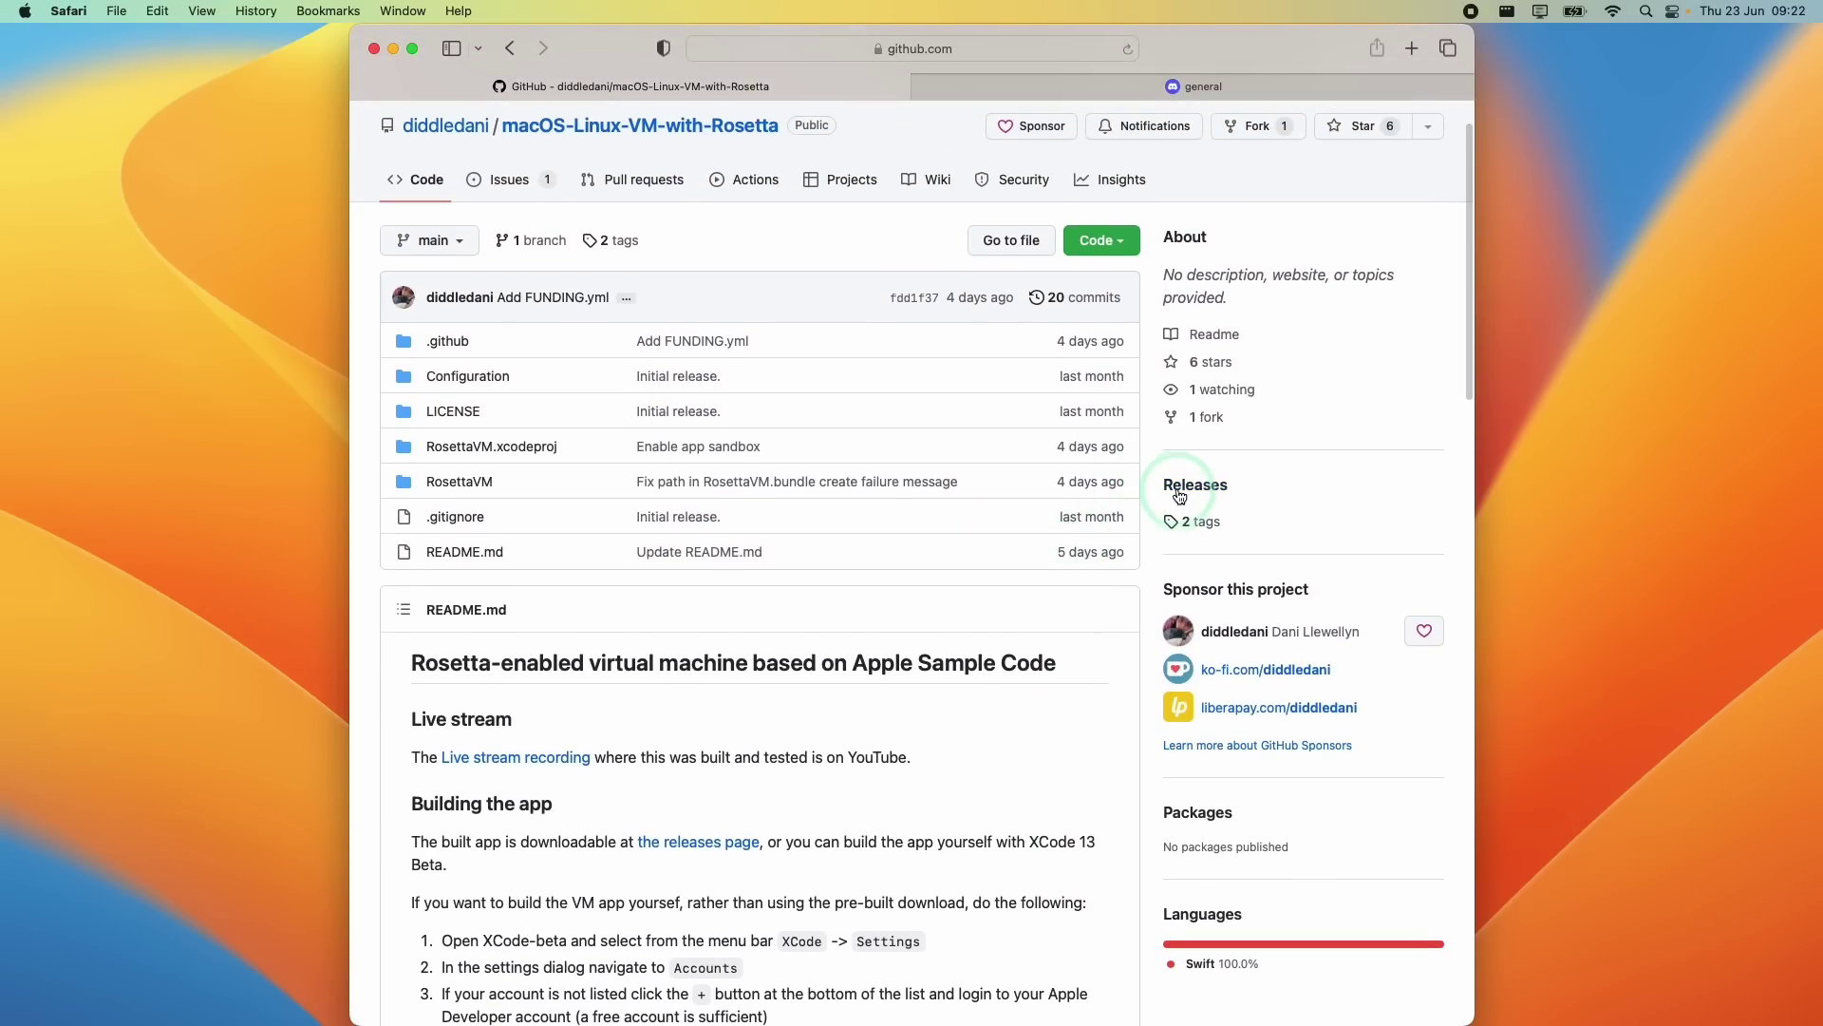
{"action": "left_click", "coordinate": [1180, 488]}
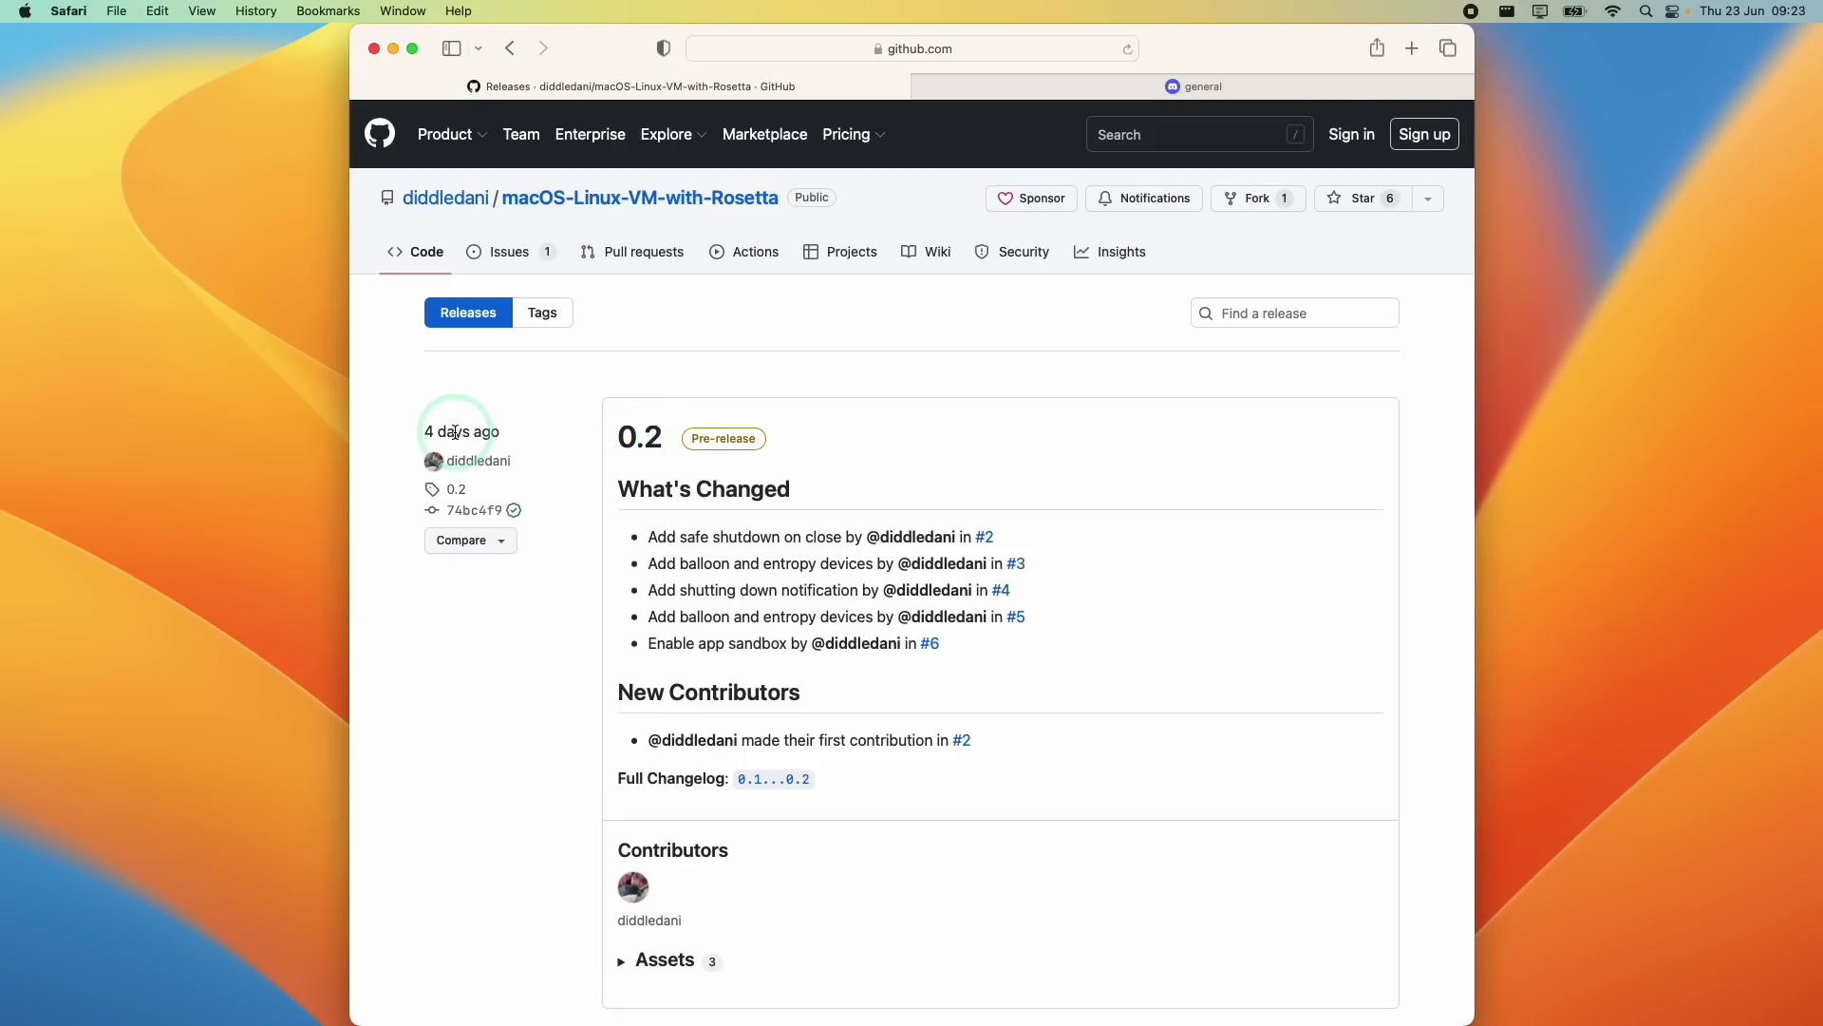
{"action": "scroll", "coordinate": [719, 587], "scroll_direction": "down", "scroll_amount": 5}
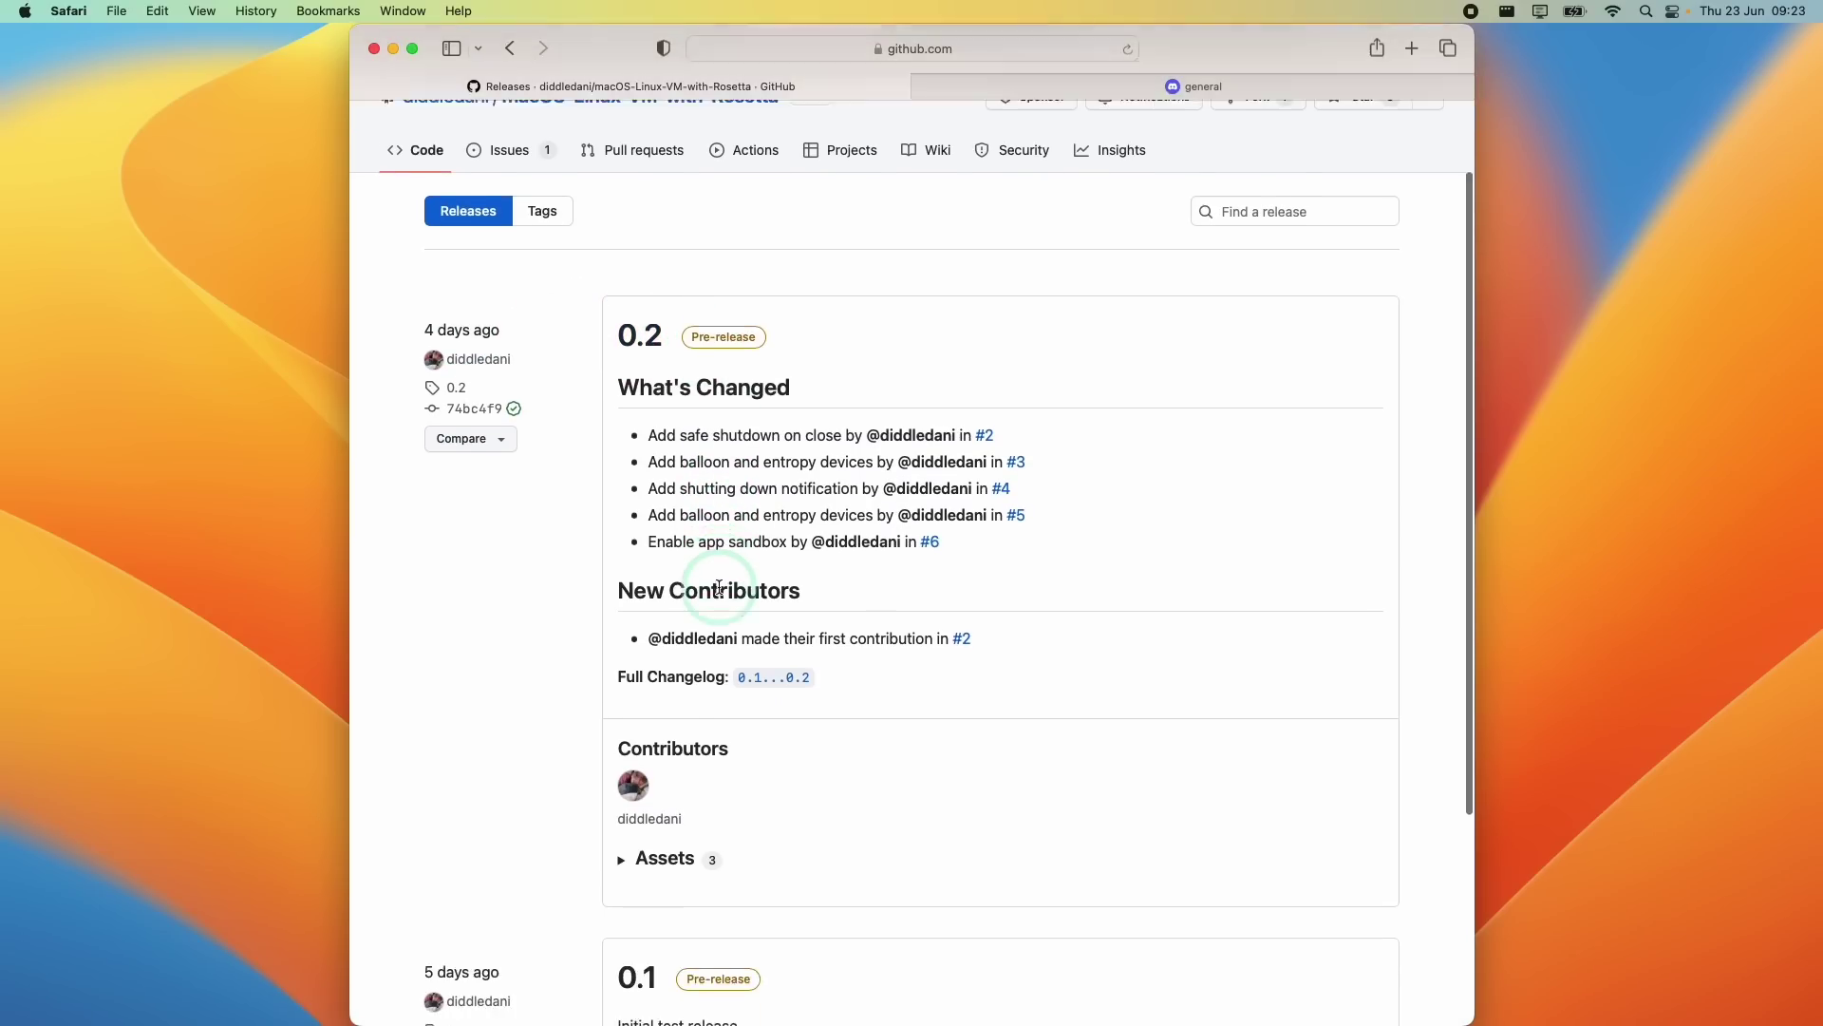
{"action": "left_click", "coordinate": [625, 703]}
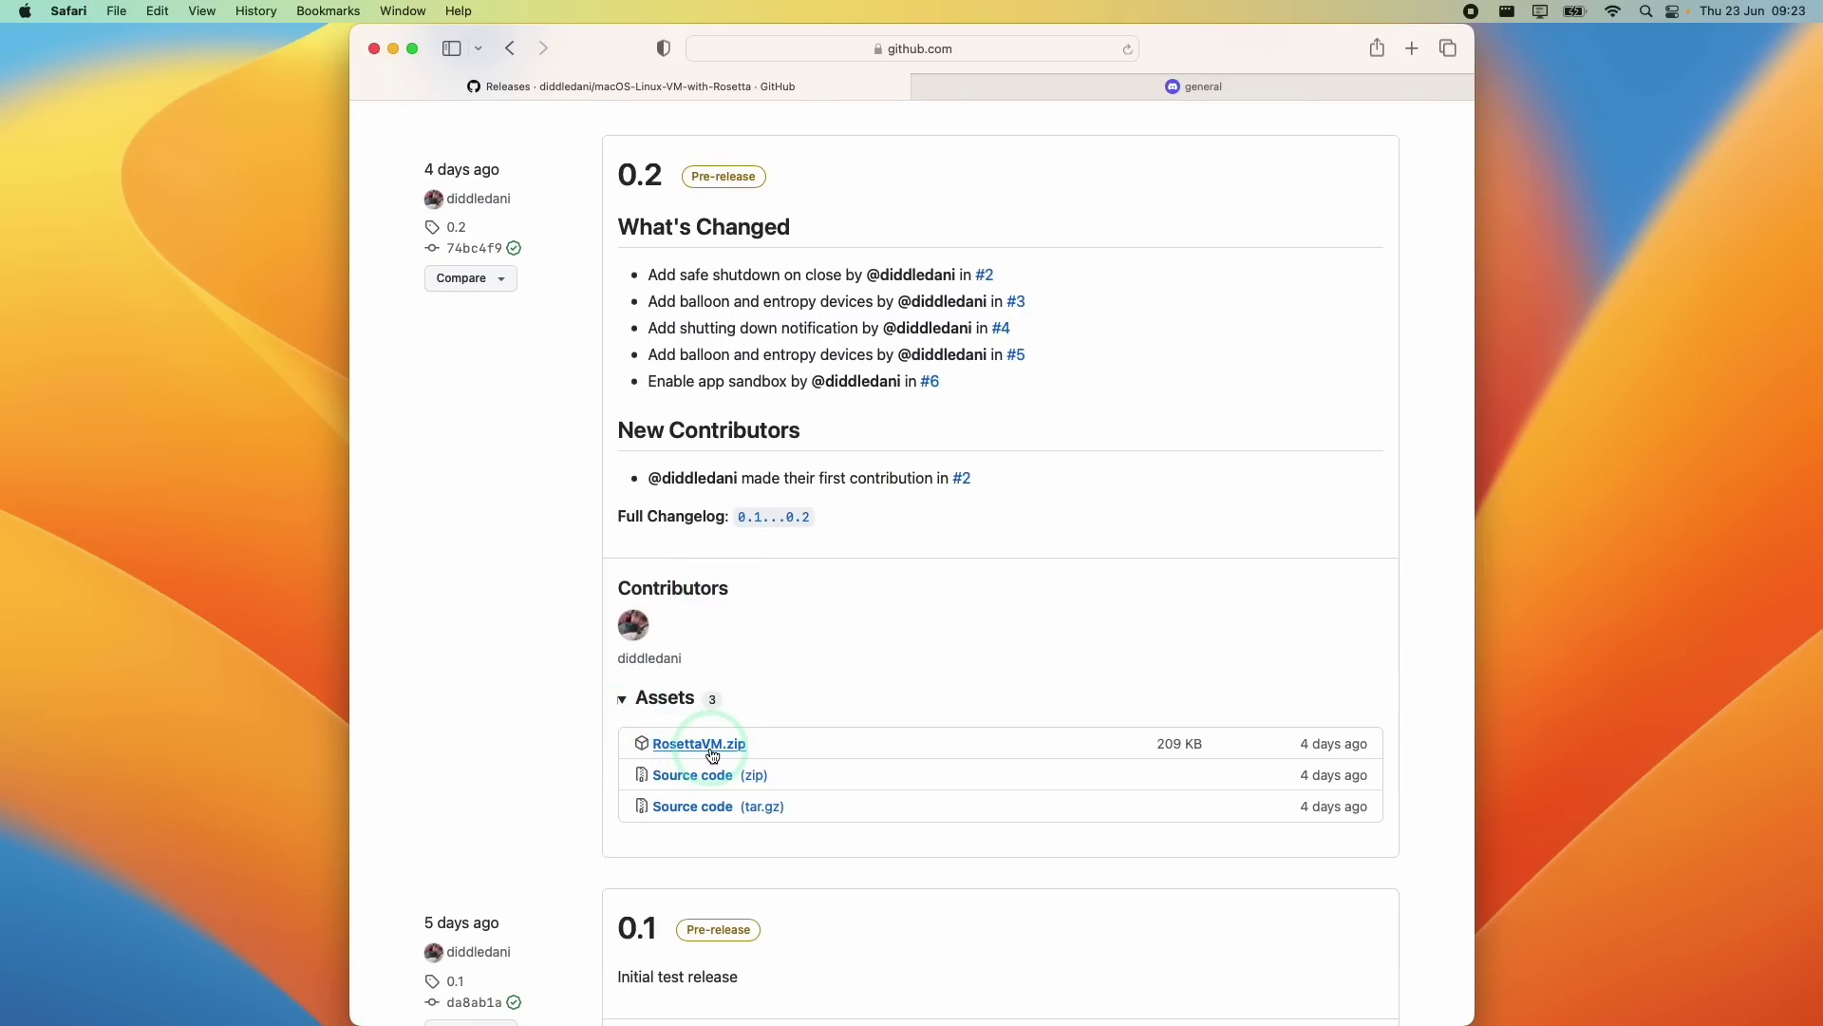
{"action": "left_click", "coordinate": [1342, 49]}
Step: Reveal the unpacked RosettaVM app in the Downloads folder
{"action": "left_click", "coordinate": [1225, 142]}
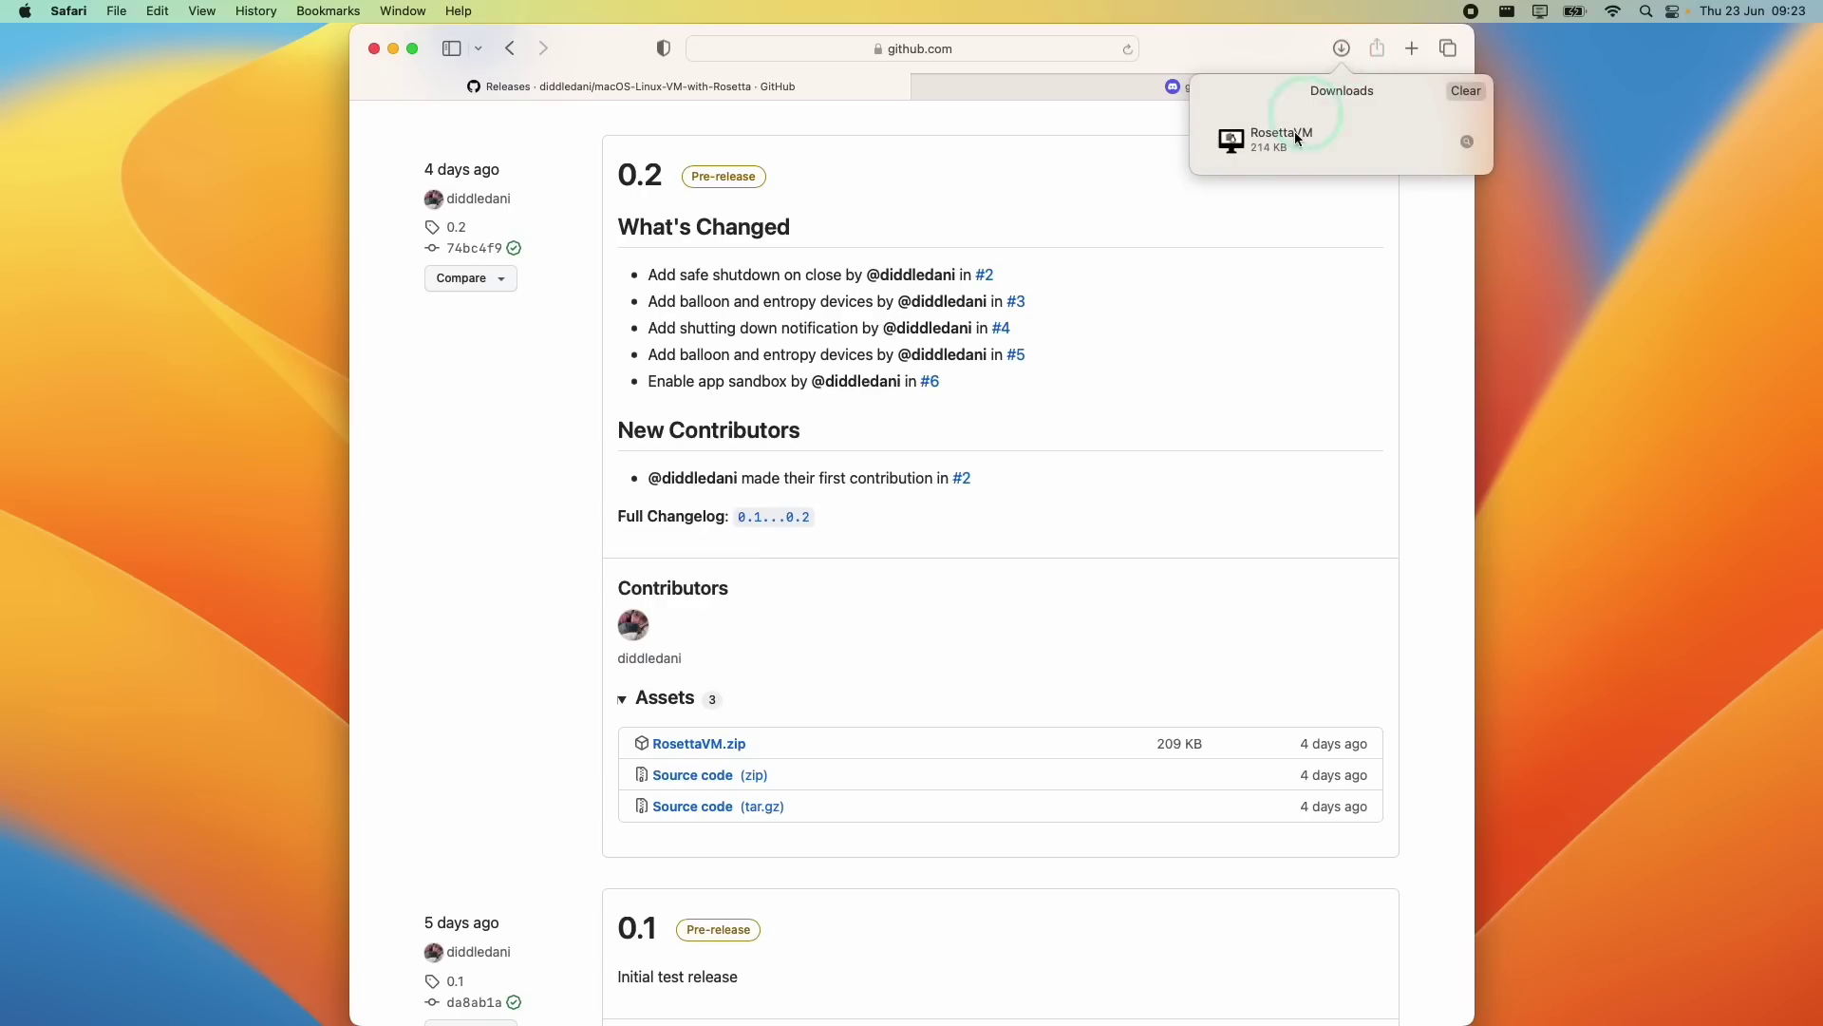
{"action": "left_click", "coordinate": [105, 992]}
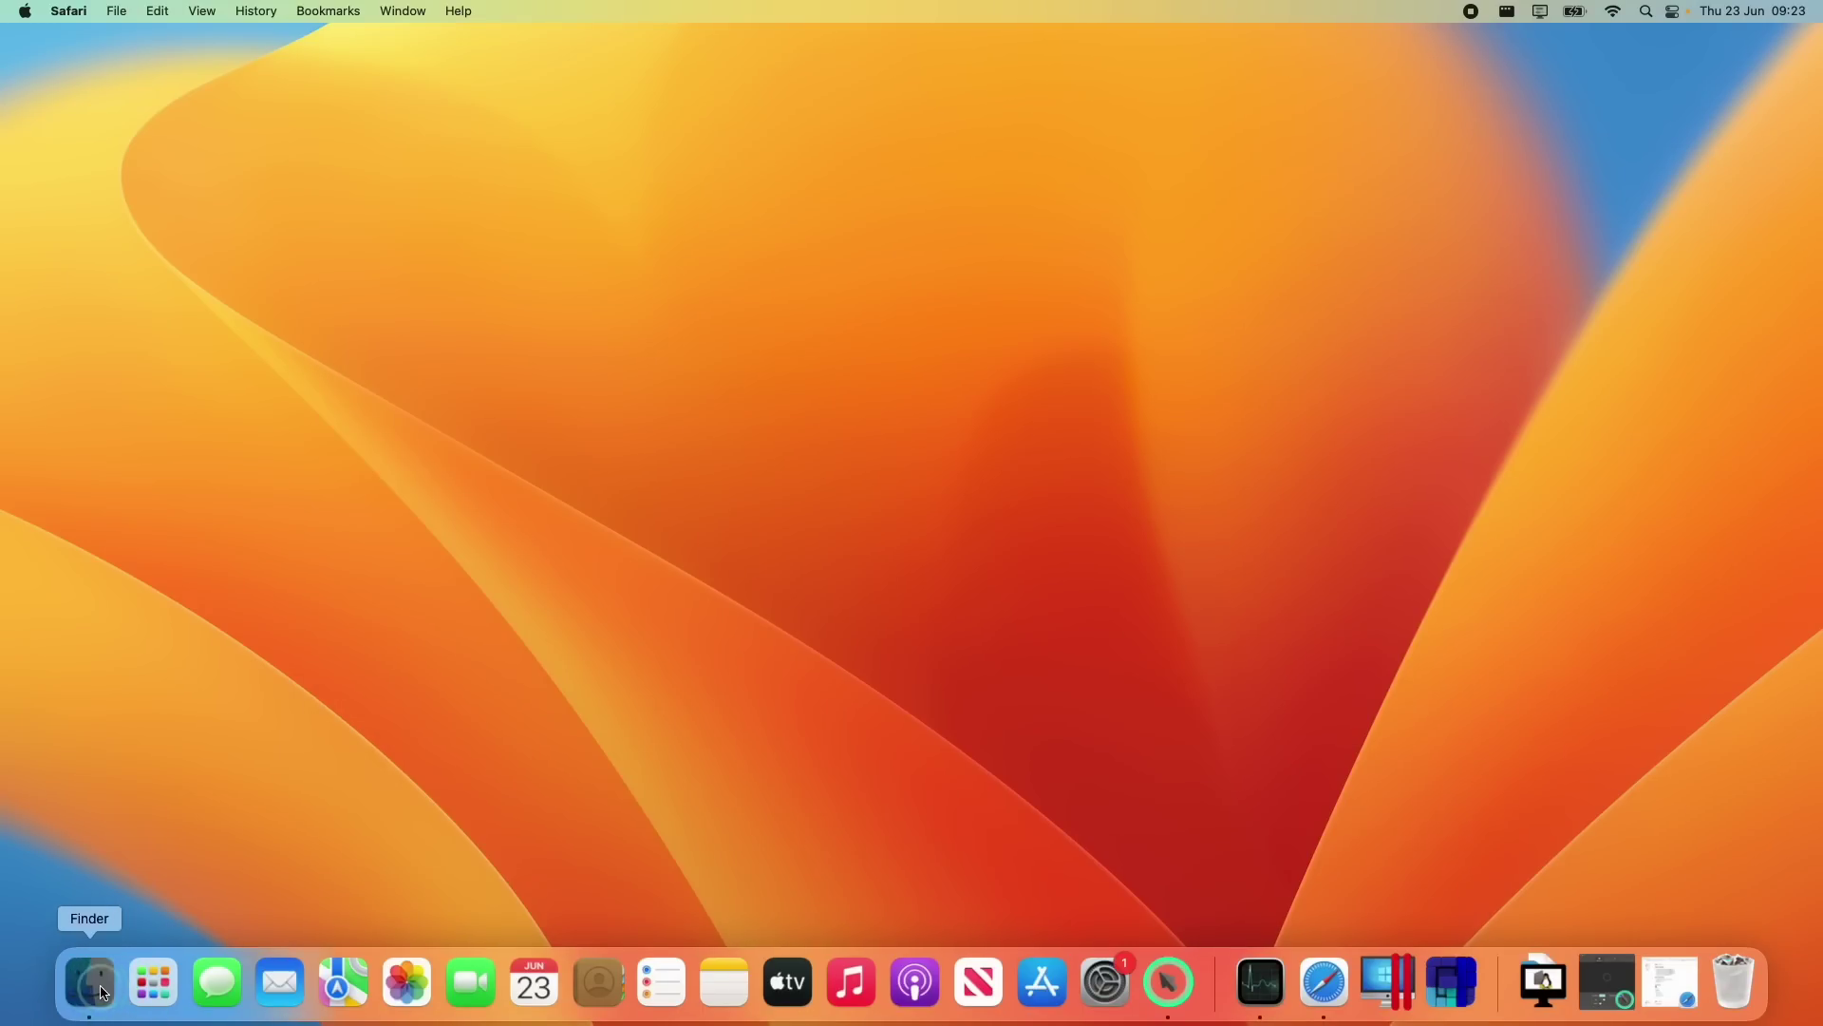
{"action": "left_click", "coordinate": [709, 409]}
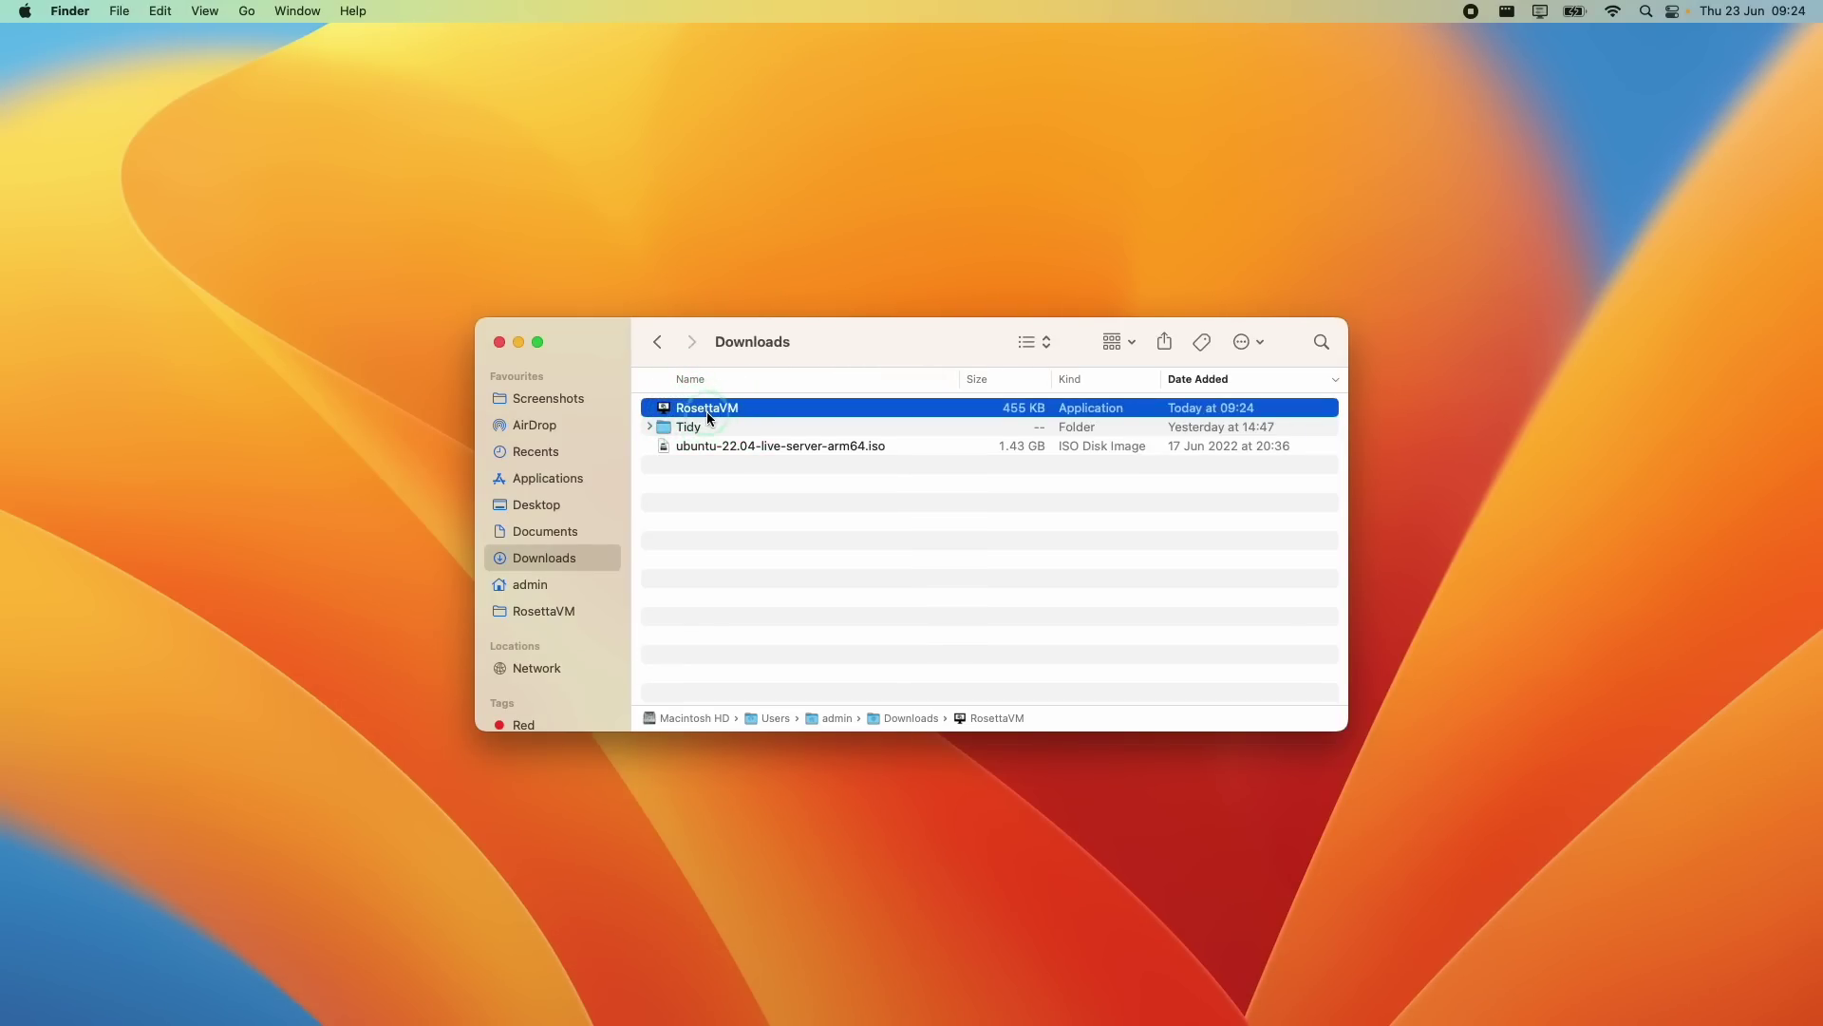
Step: Launch RosettaVM and boot it from ubuntu-22.04-live-server-arm64.iso chosen in the Open panel
{"action": "double_click", "coordinate": [706, 415]}
{"action": "left_click", "coordinate": [1079, 38]}
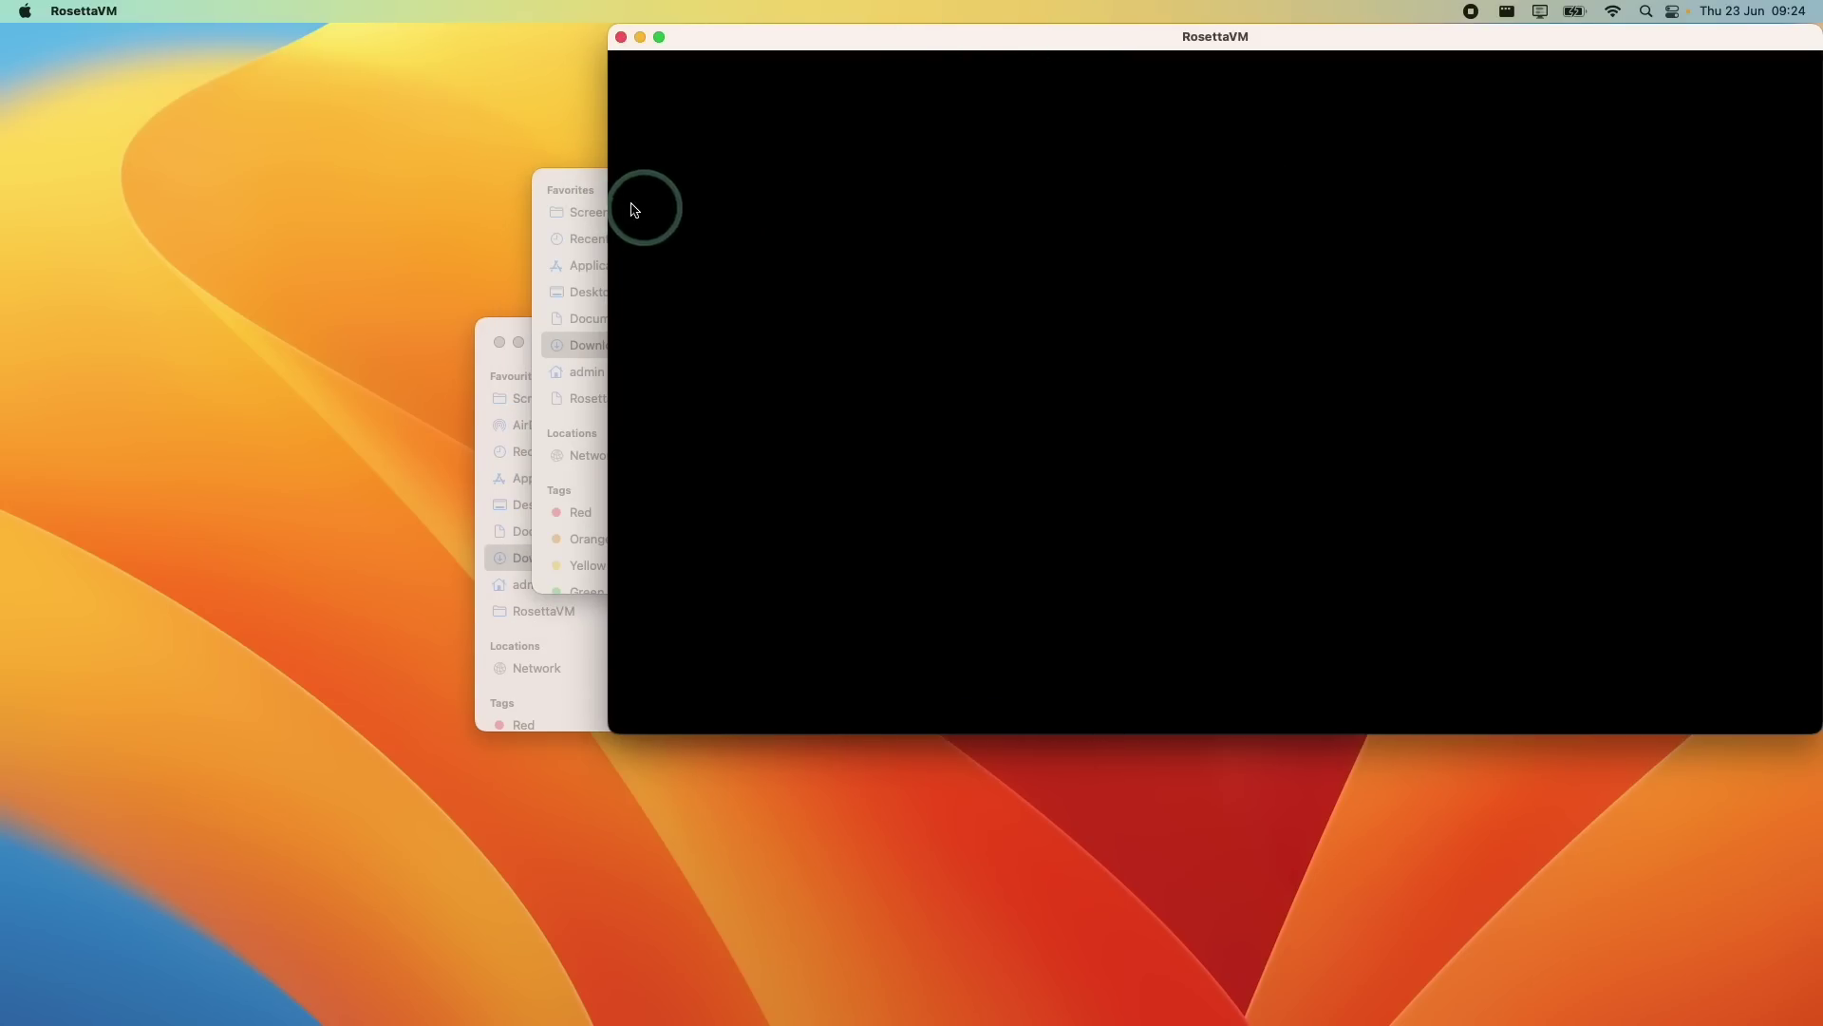
{"action": "left_click", "coordinate": [600, 180]}
{"action": "left_click", "coordinate": [732, 285]}
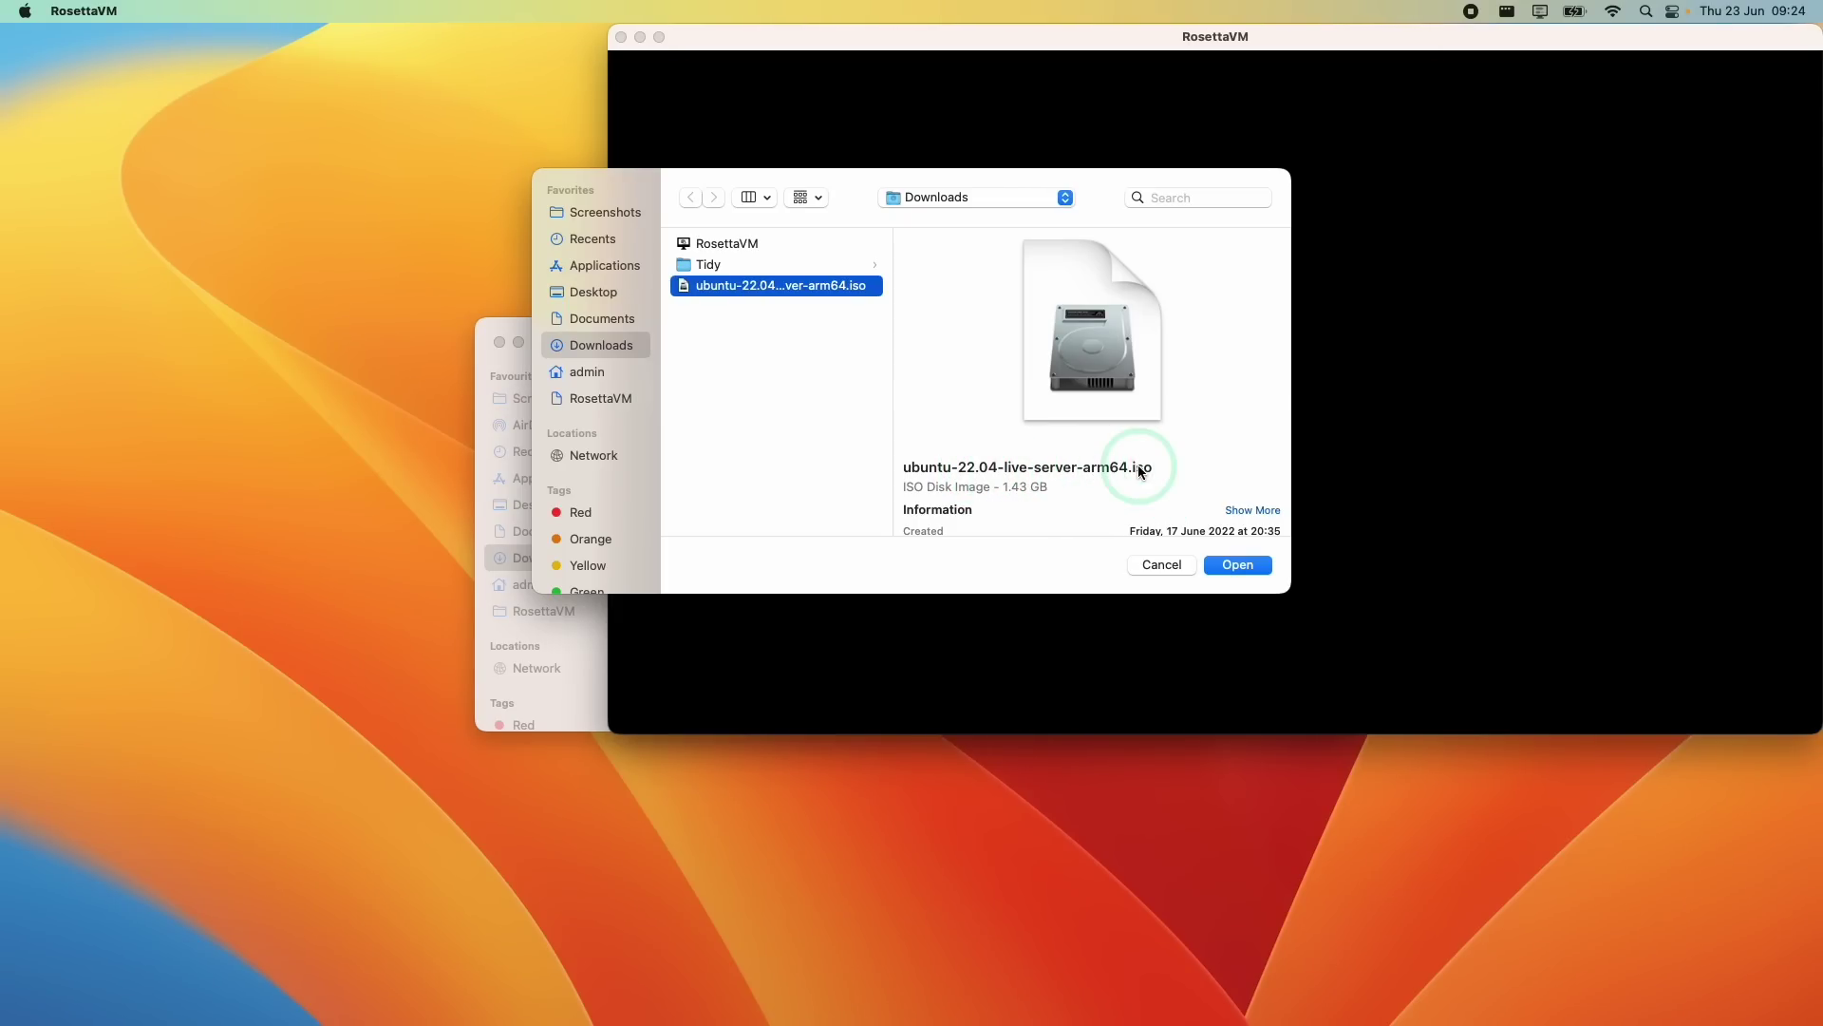
{"action": "left_click", "coordinate": [1239, 564]}
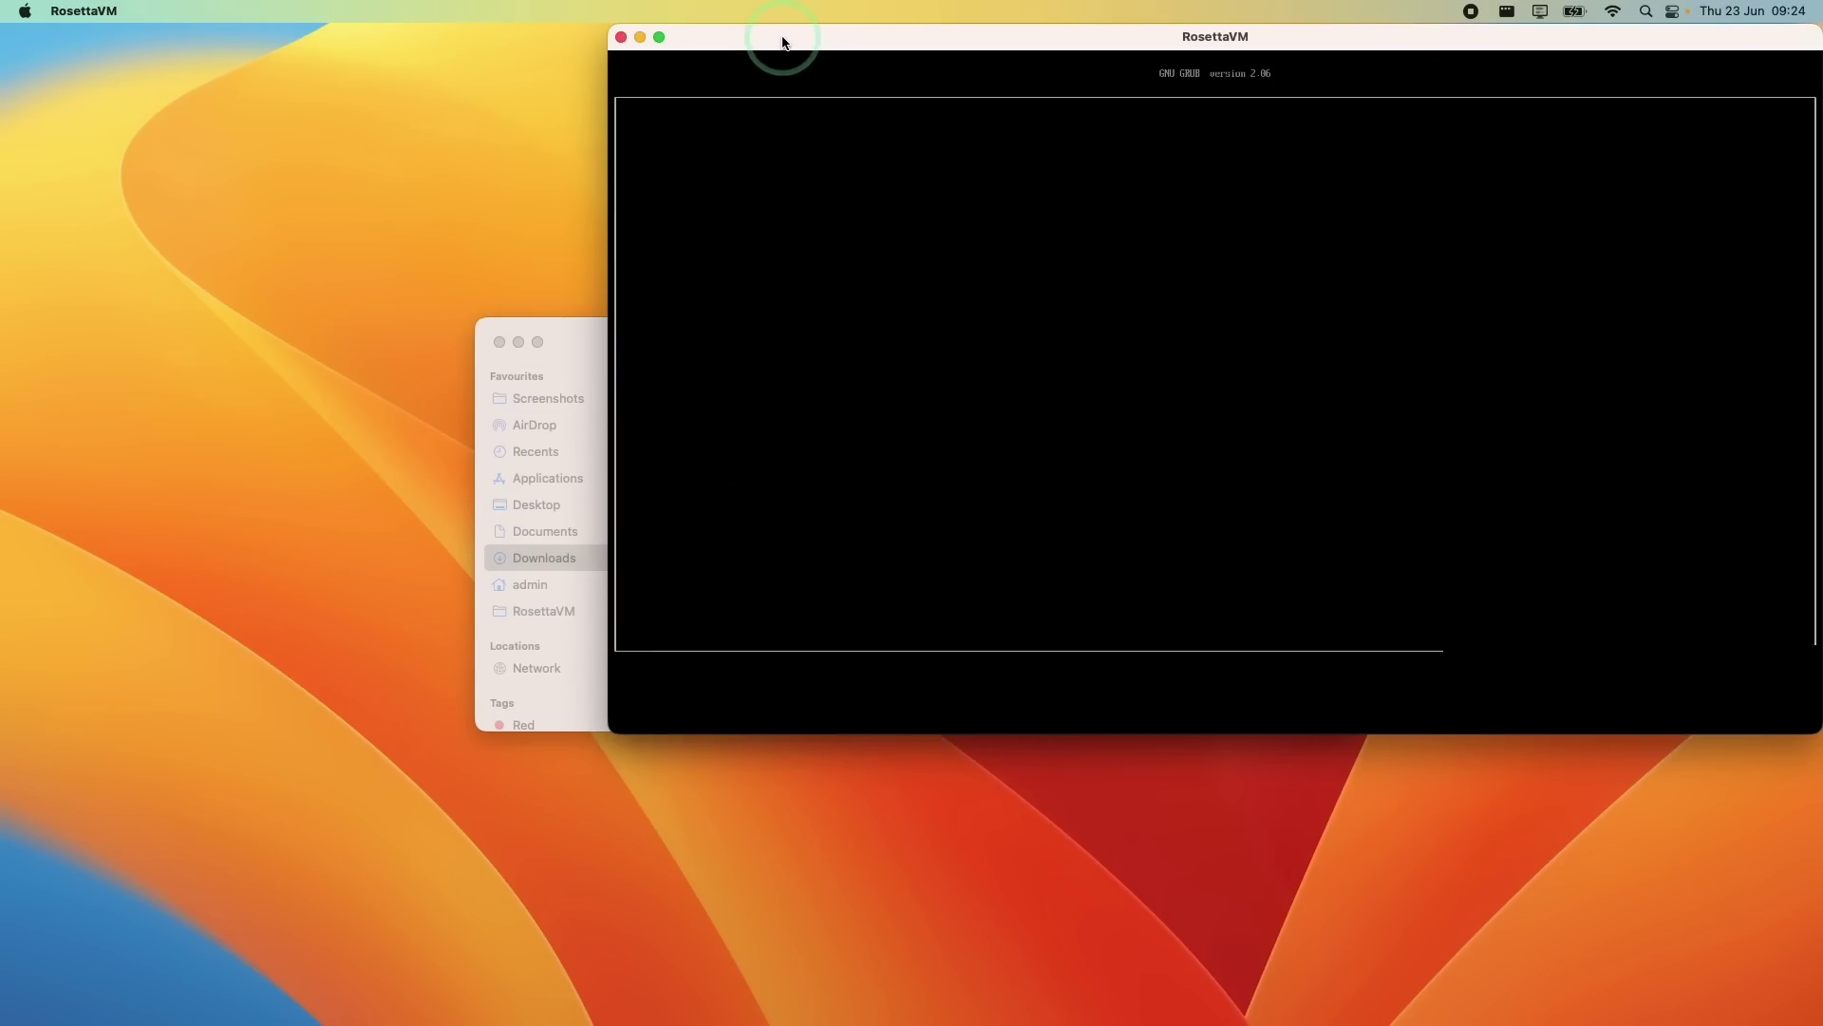
Step: Boot 'Try or Install Ubuntu Server' full screen, choose English, and update to the new installer
{"action": "double_click", "coordinate": [782, 42]}
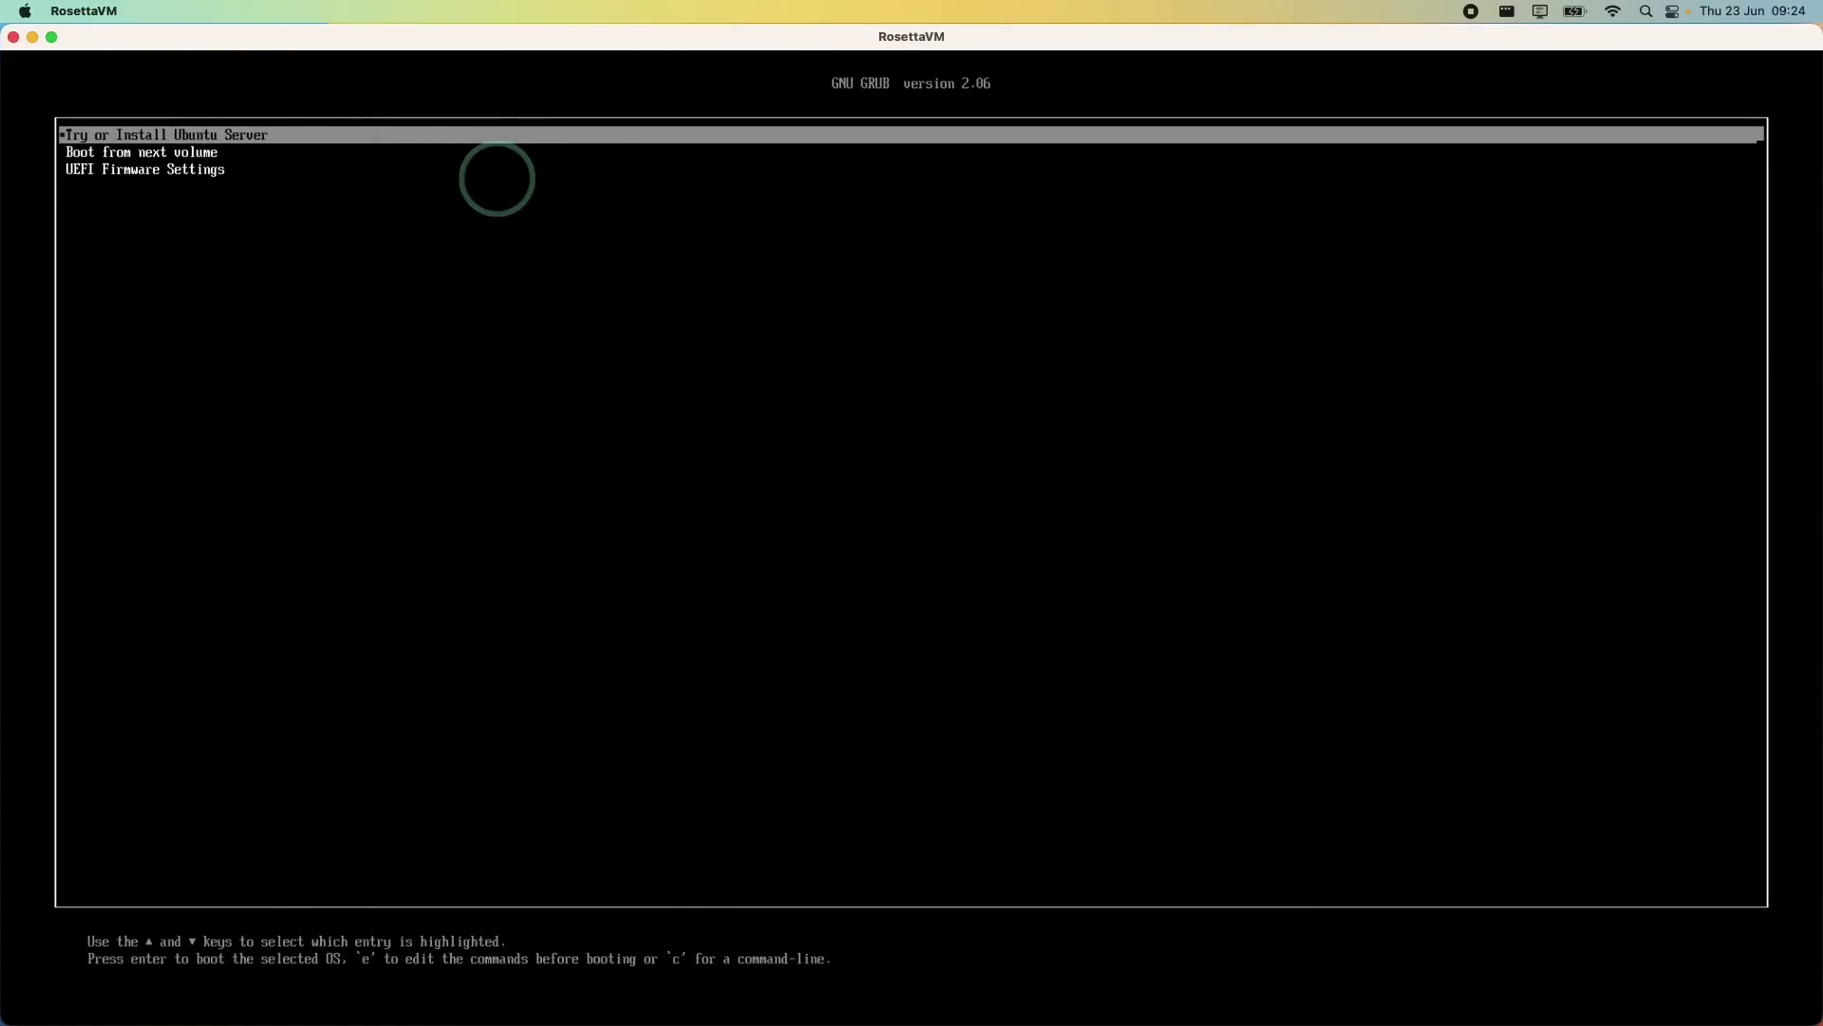
{"action": "key", "text": "Down"}
{"action": "key", "text": "Up"}
{"action": "key", "text": "Down"}
{"action": "key", "text": "Down"}
{"action": "key", "text": "Up"}
{"action": "key", "text": "Up"}
{"action": "key", "text": "Return"}
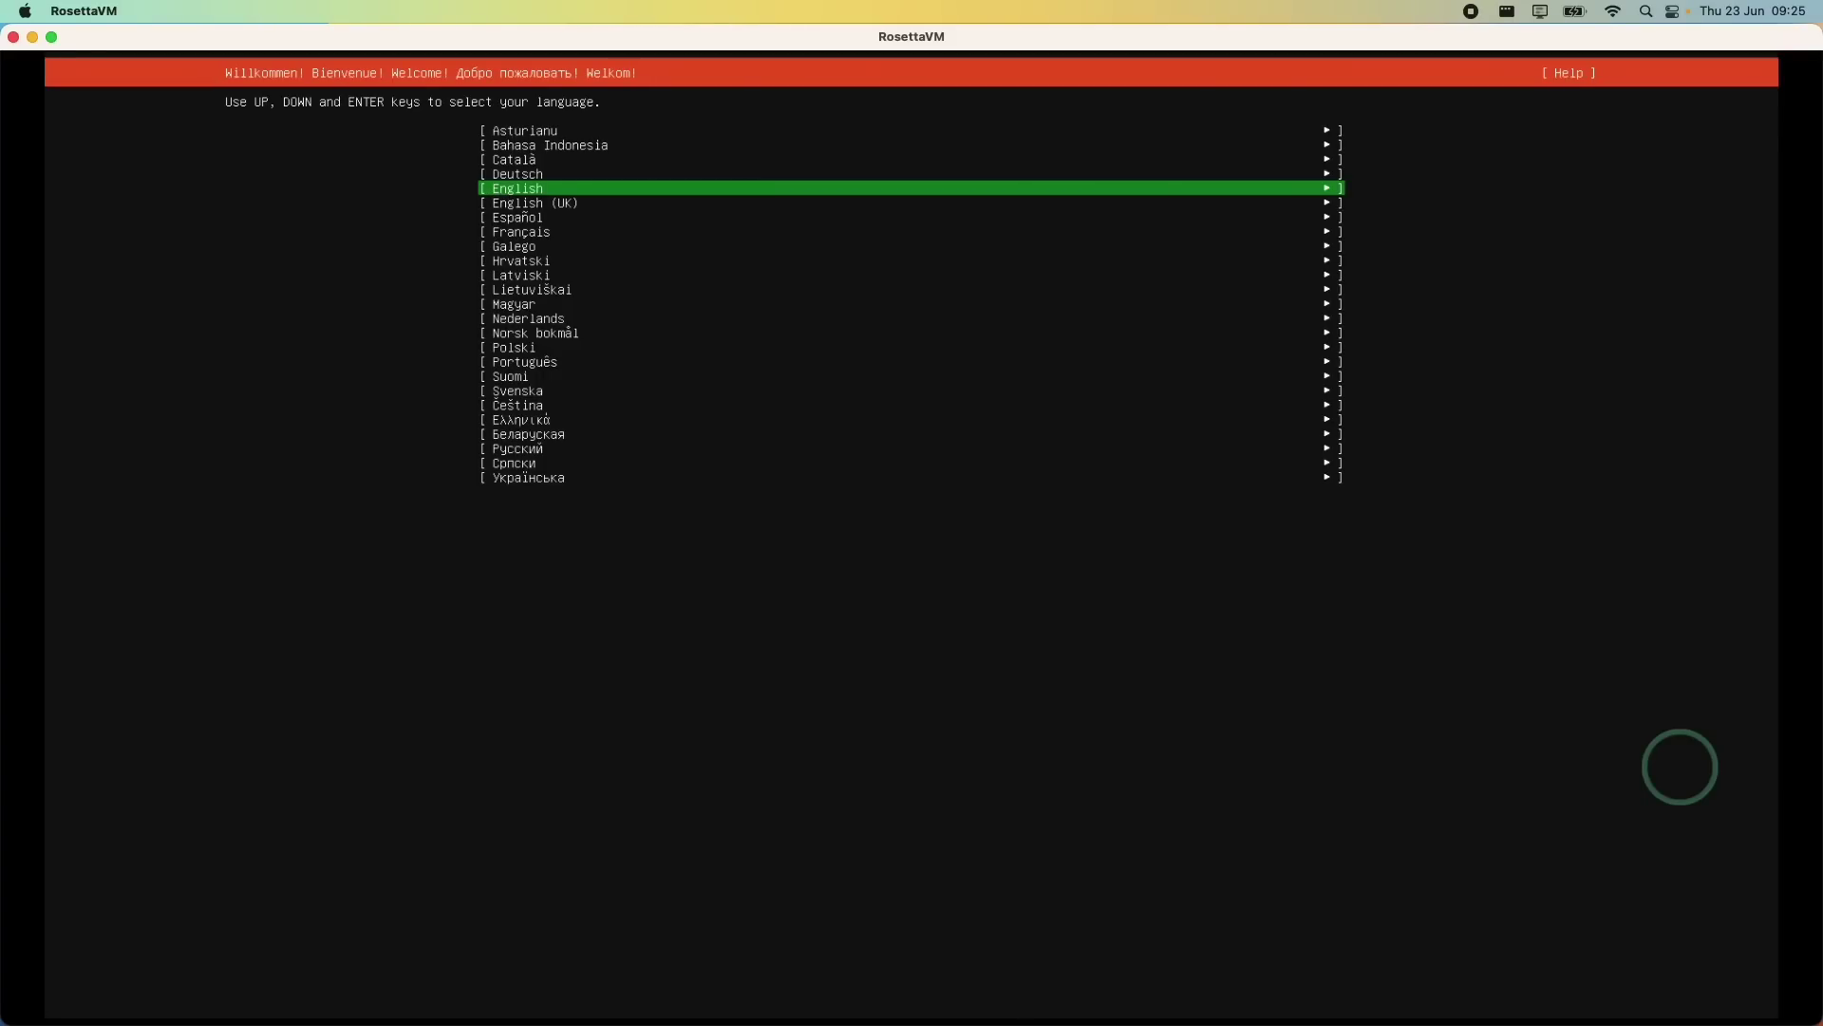
{"action": "key", "text": "Return"}
{"action": "key", "text": "Up"}
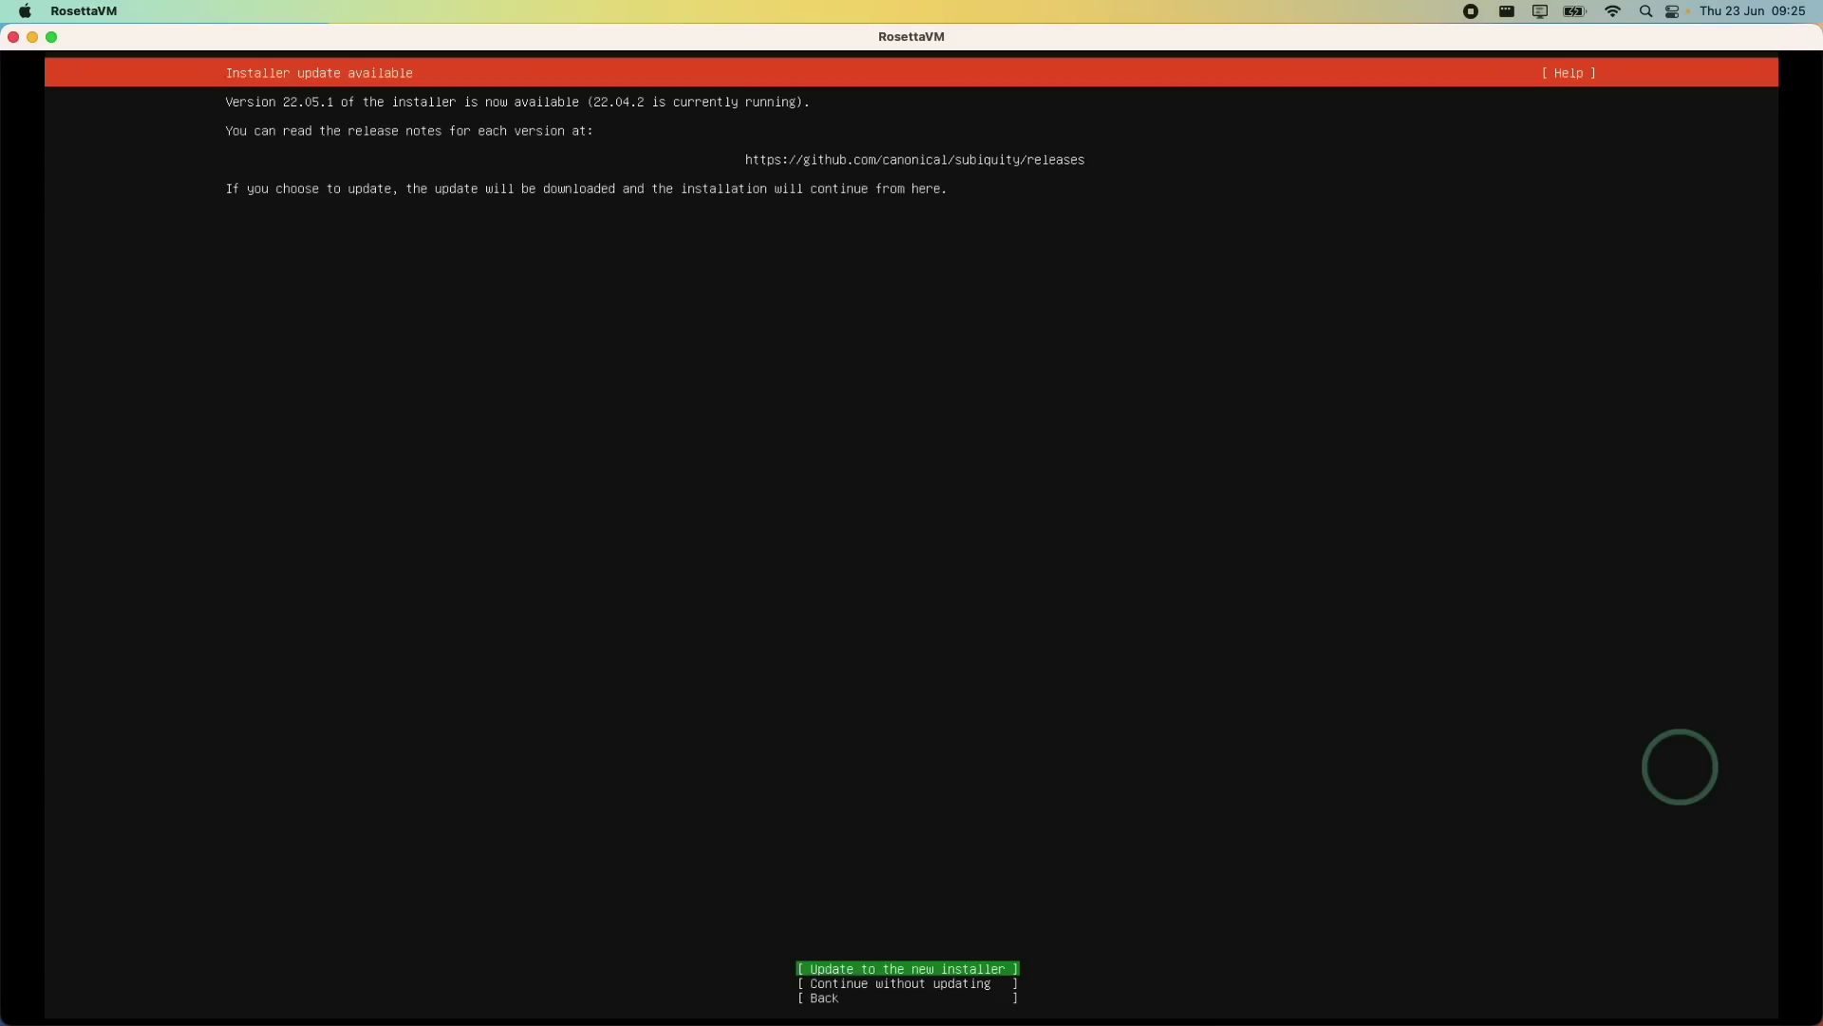
{"action": "key", "text": "Return"}
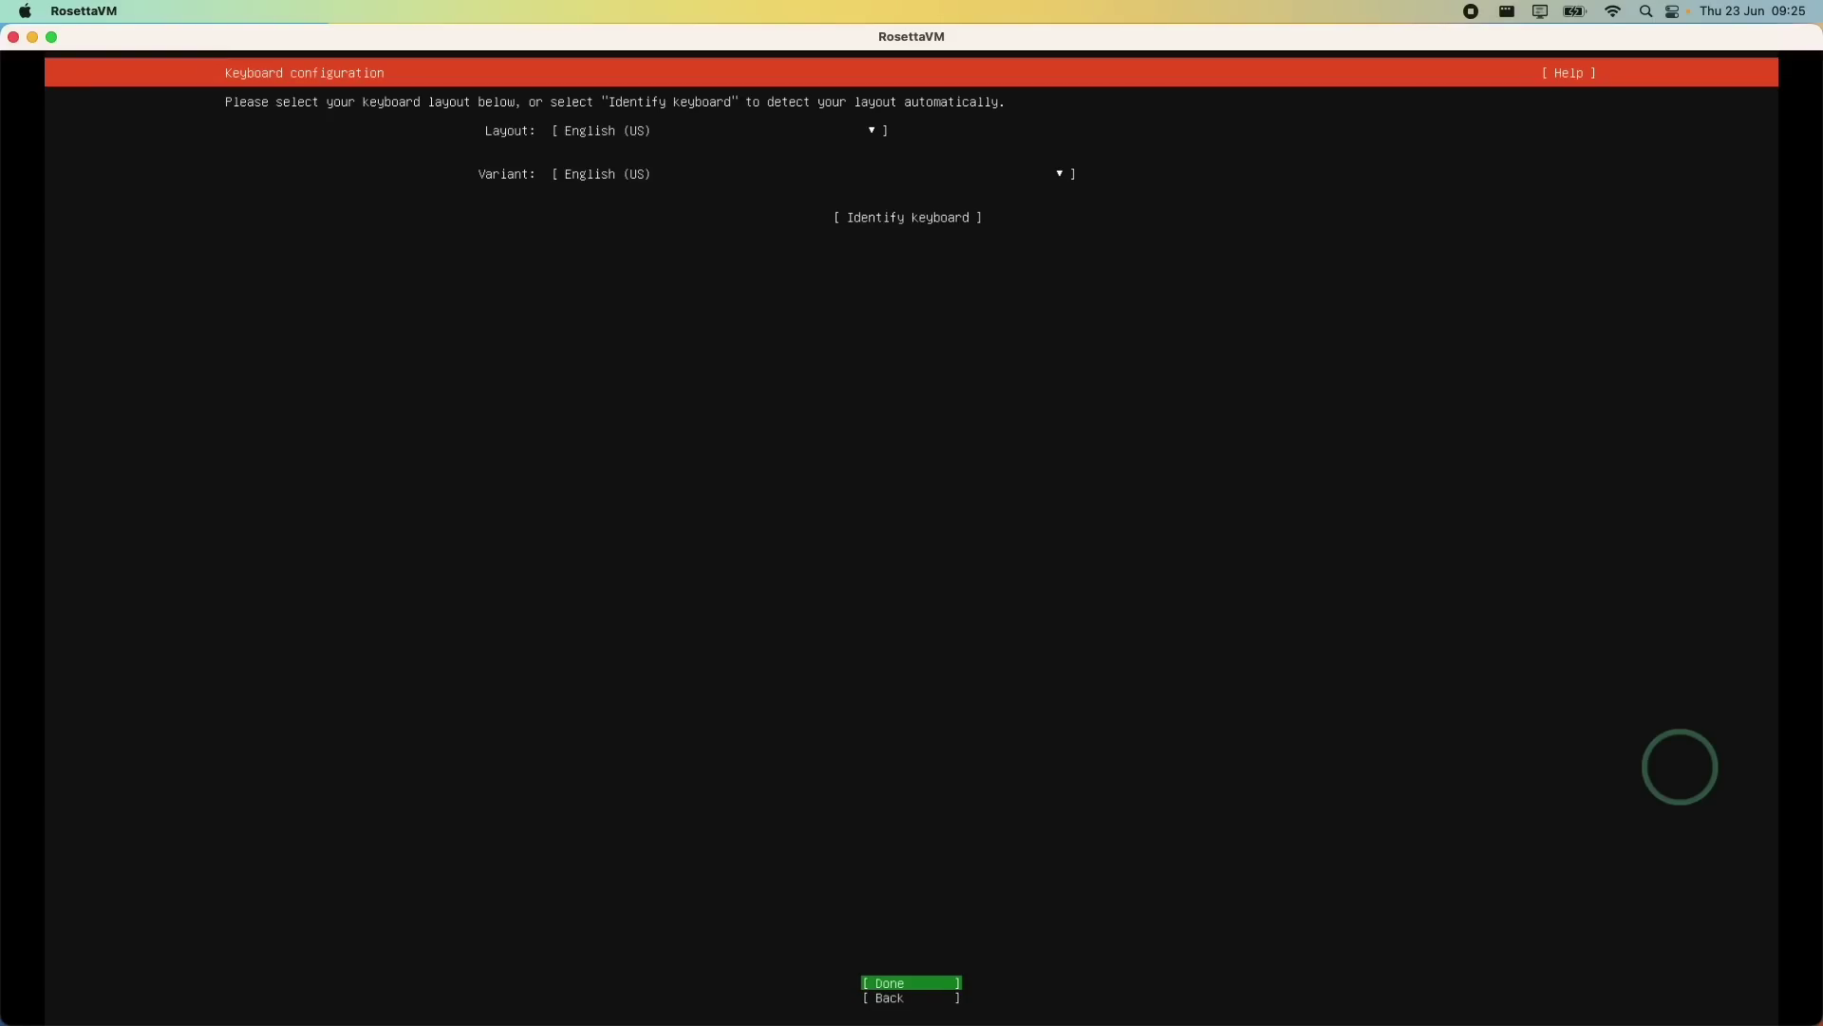
Step: Accept English (US) keyboard, default Ubuntu Server install, network settings and a blank proxy
{"action": "key", "text": "Return"}
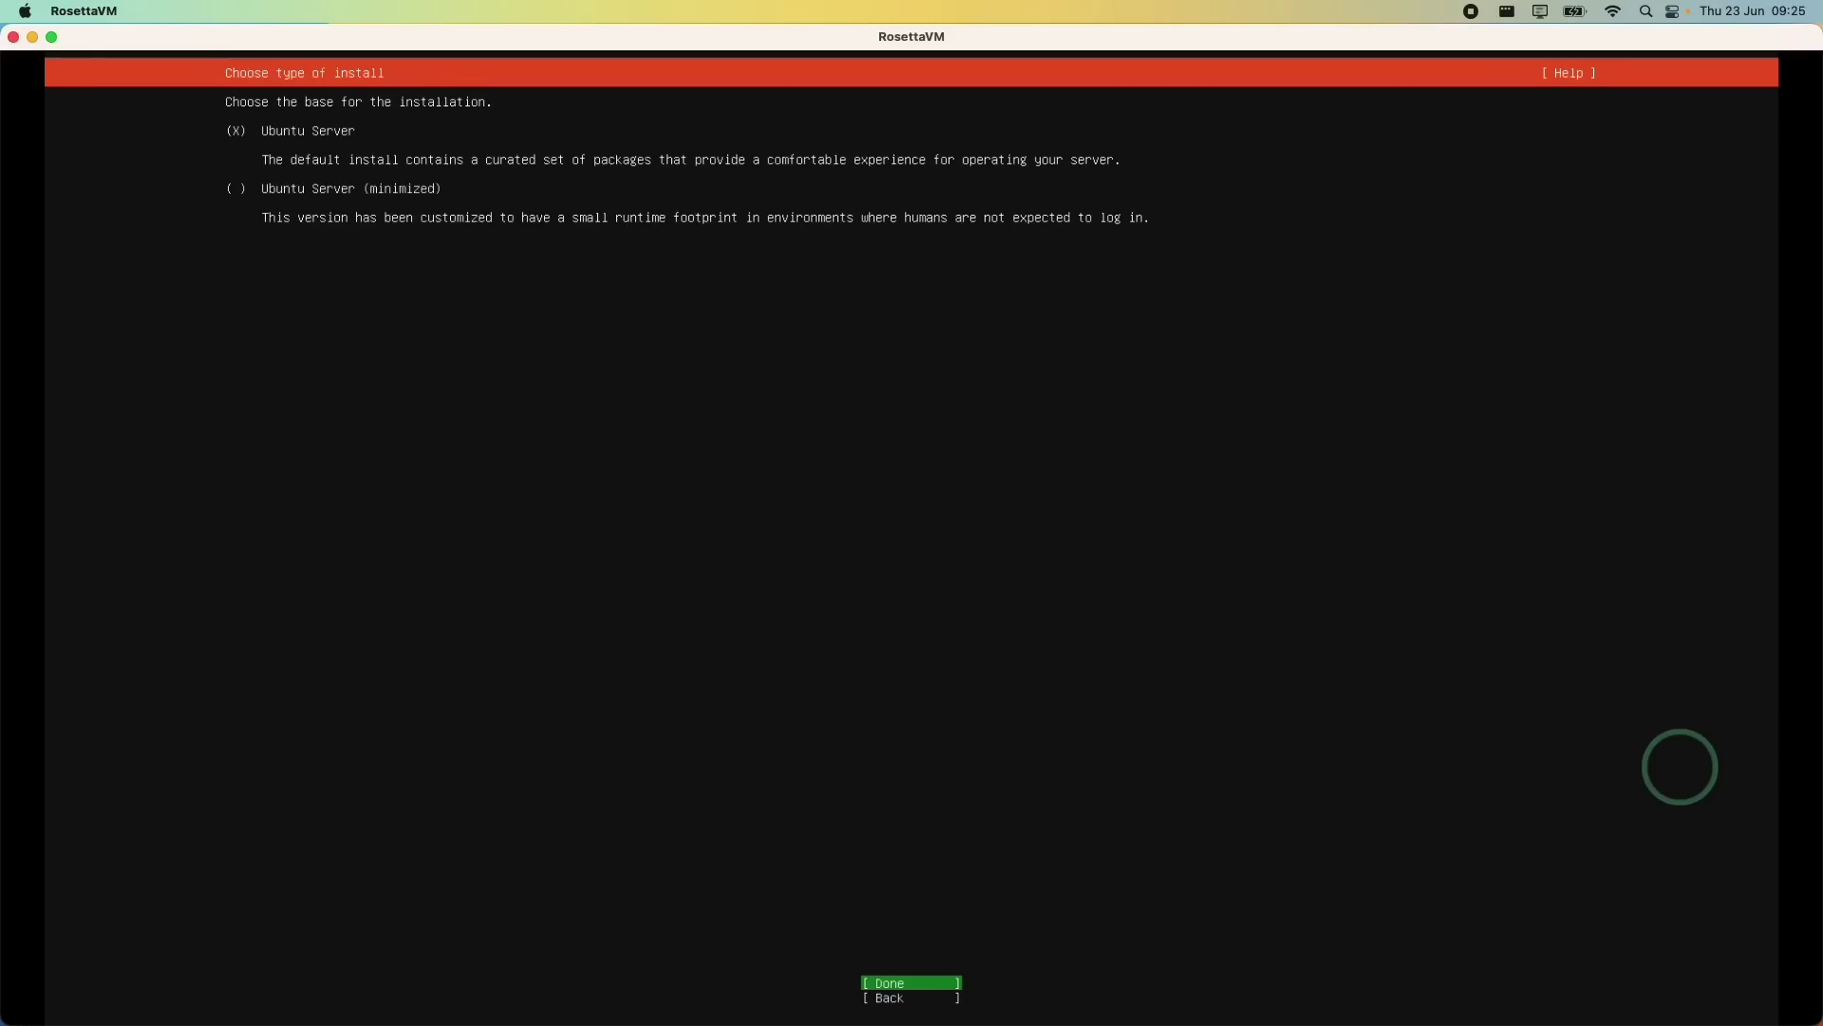
{"action": "key", "text": "Return"}
{"action": "key", "text": "Return"}
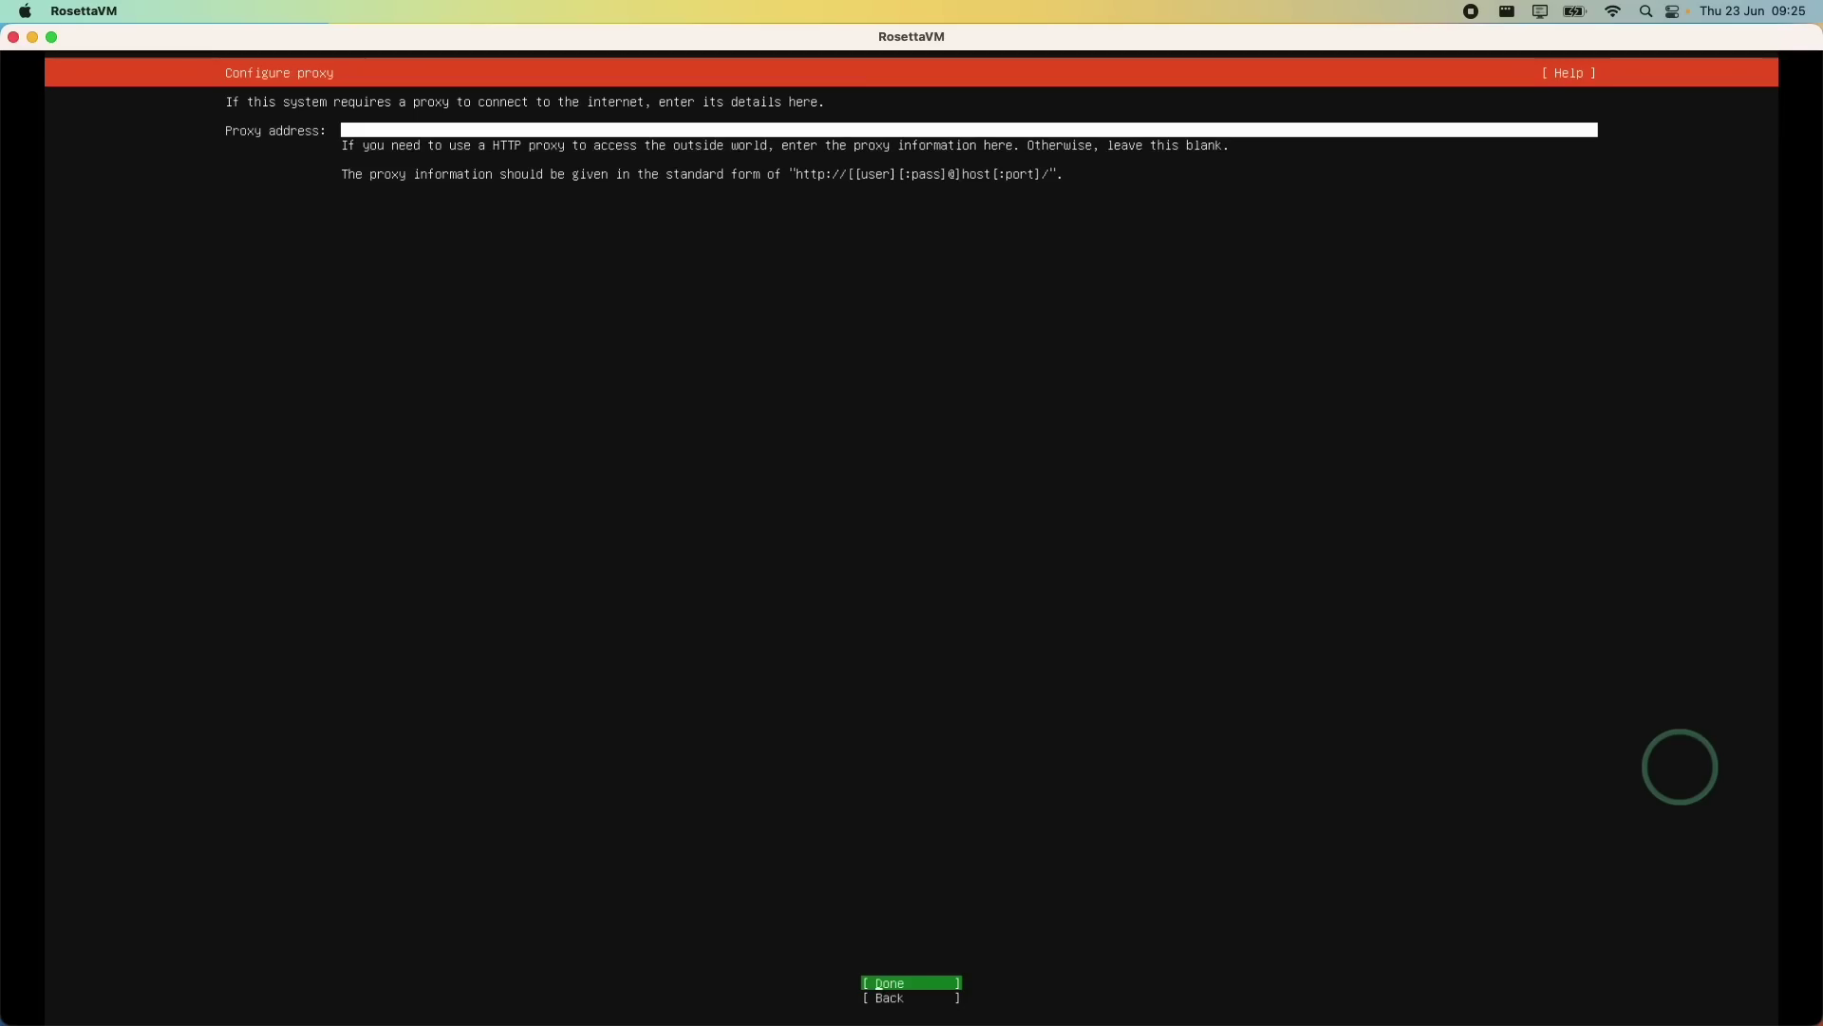
{"action": "key", "text": "Return"}
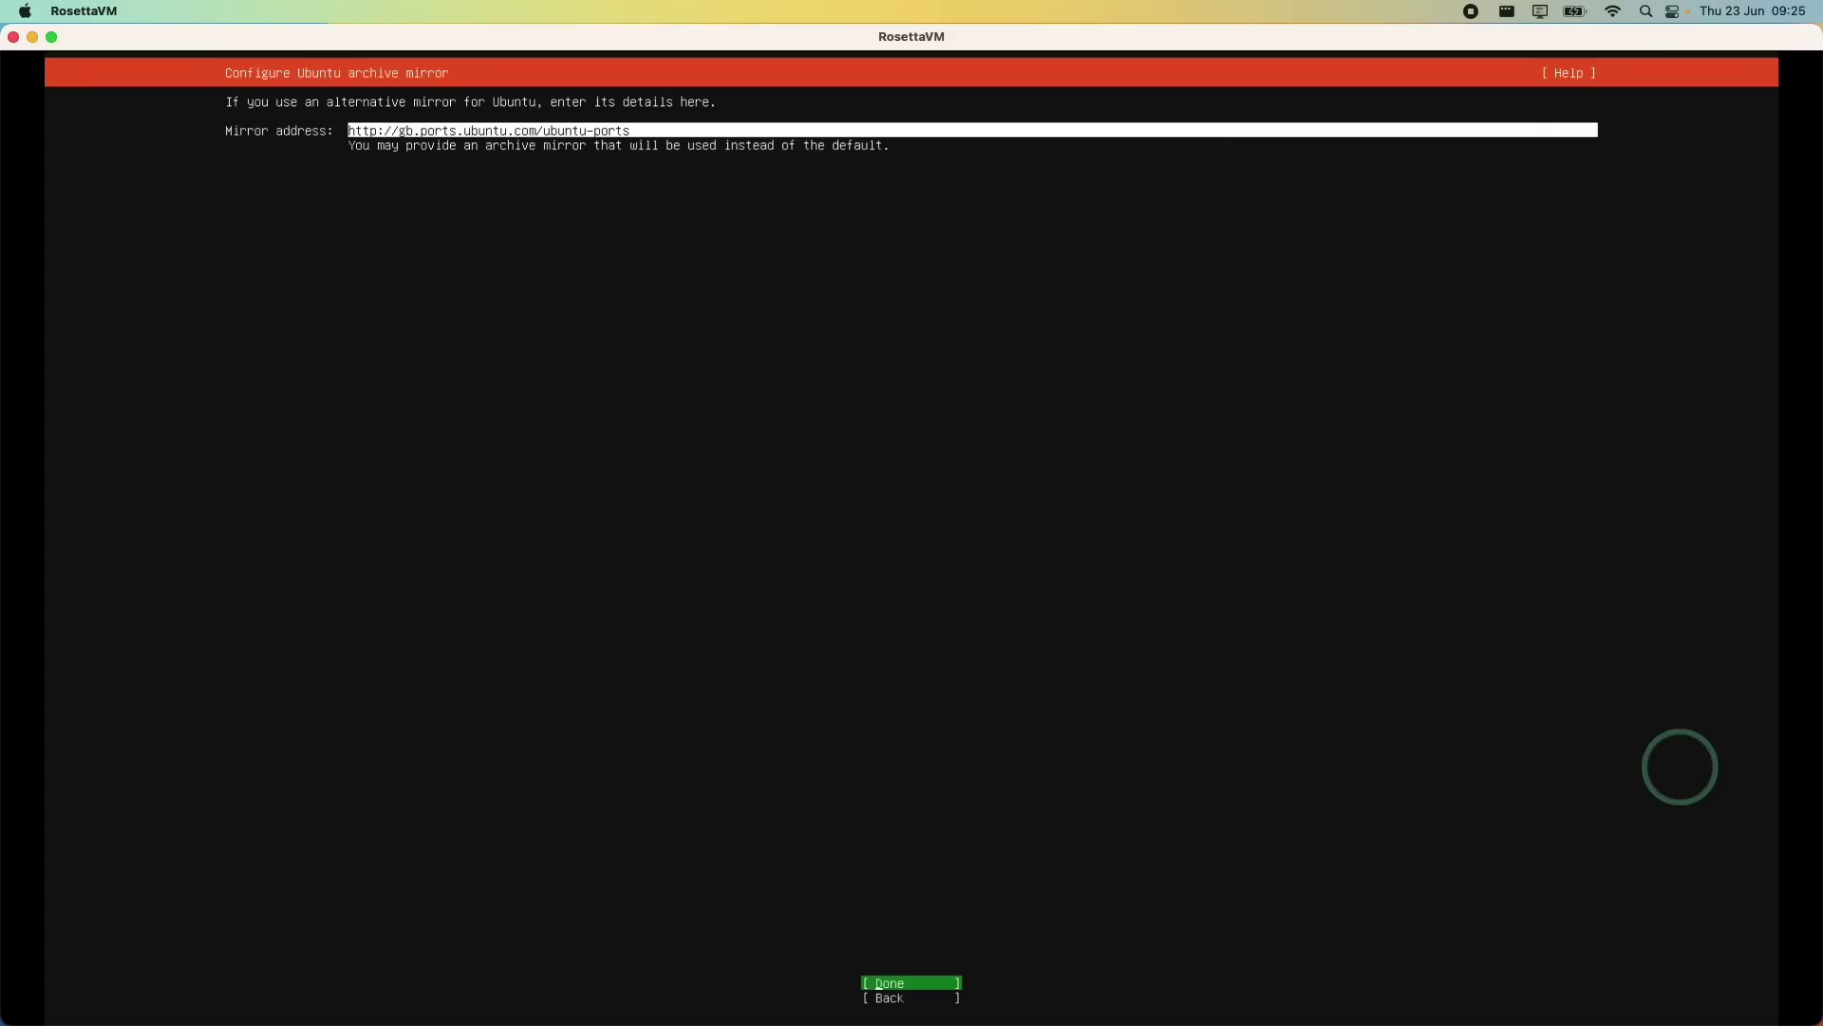
{"action": "key", "text": "Return"}
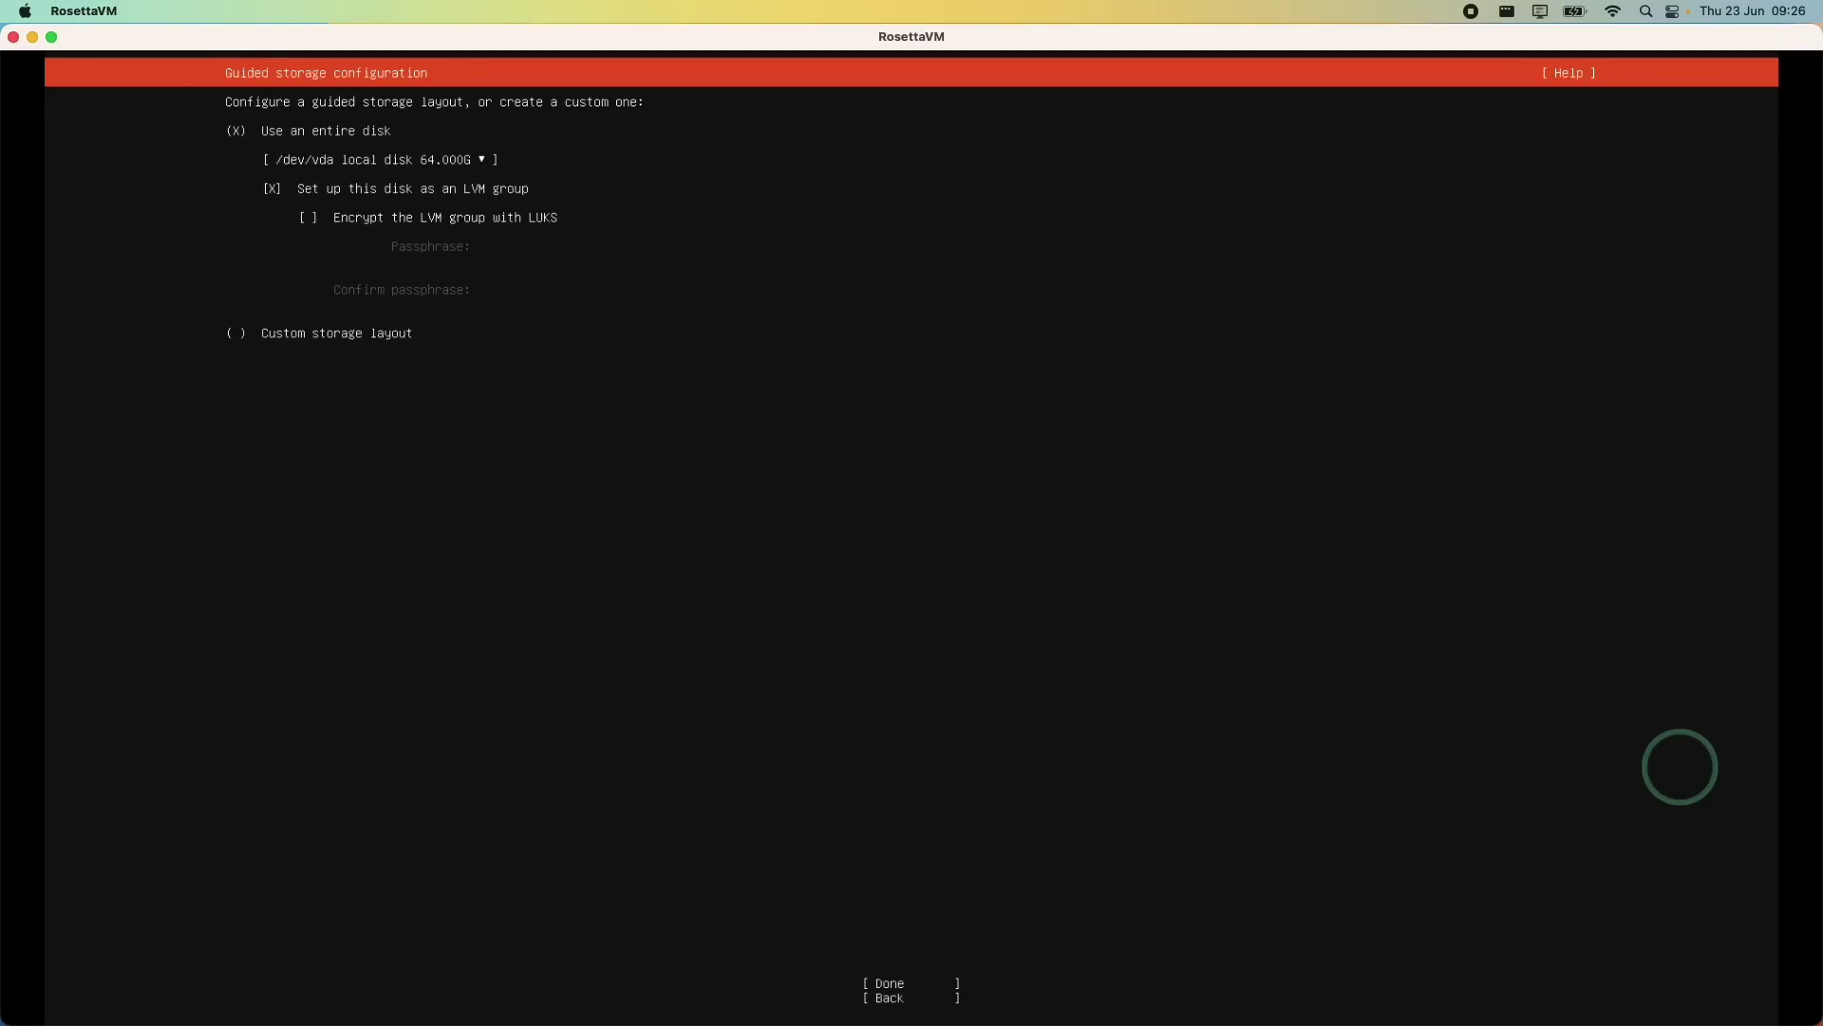
Step: Use the guided storage layout on the entire disk and confirm the disk wipe
{"action": "key", "text": "Tab"}
{"action": "key", "text": "Return"}
{"action": "key", "text": "Tab"}
{"action": "key", "text": "Tab"}
{"action": "key", "text": "Tab"}
{"action": "key", "text": "Tab"}
{"action": "key", "text": "Tab"}
{"action": "key", "text": "Tab"}
{"action": "key", "text": "Tab"}
{"action": "key", "text": "Tab"}
{"action": "key", "text": "Tab"}
{"action": "key", "text": "Tab"}
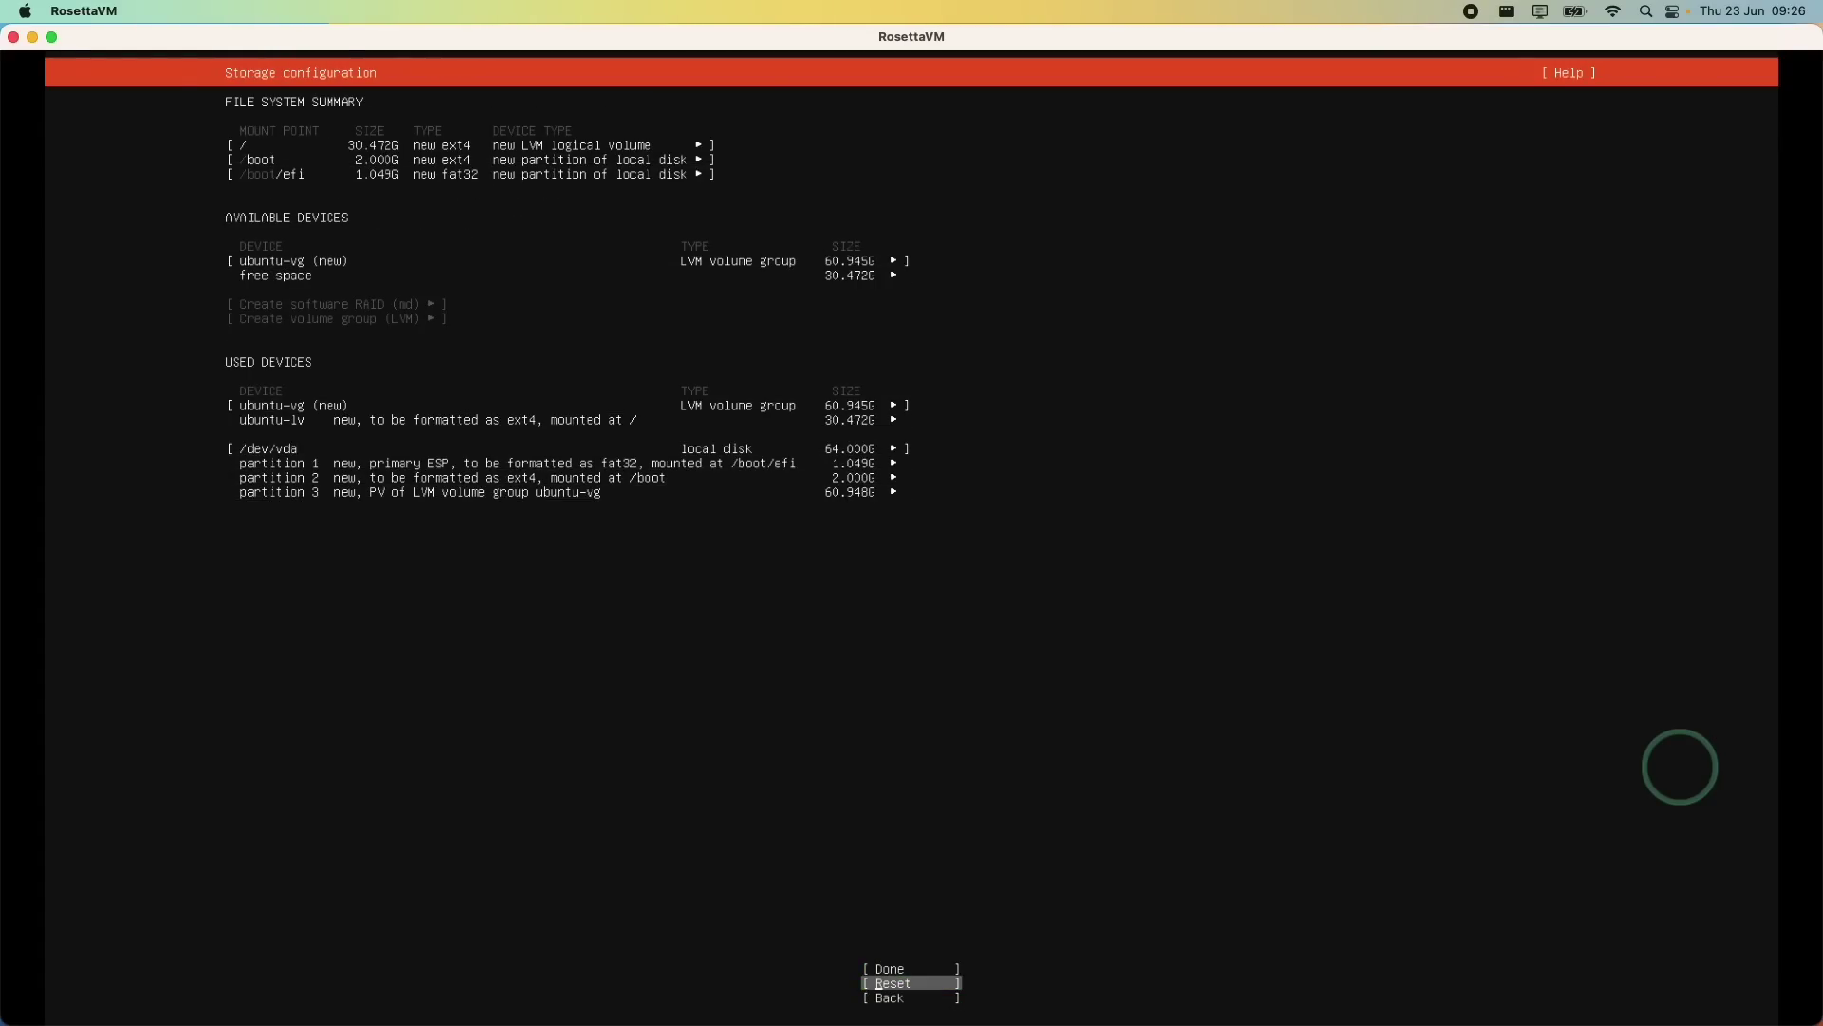
{"action": "key", "text": "Up"}
{"action": "key", "text": "Return"}
{"action": "key", "text": "Return"}
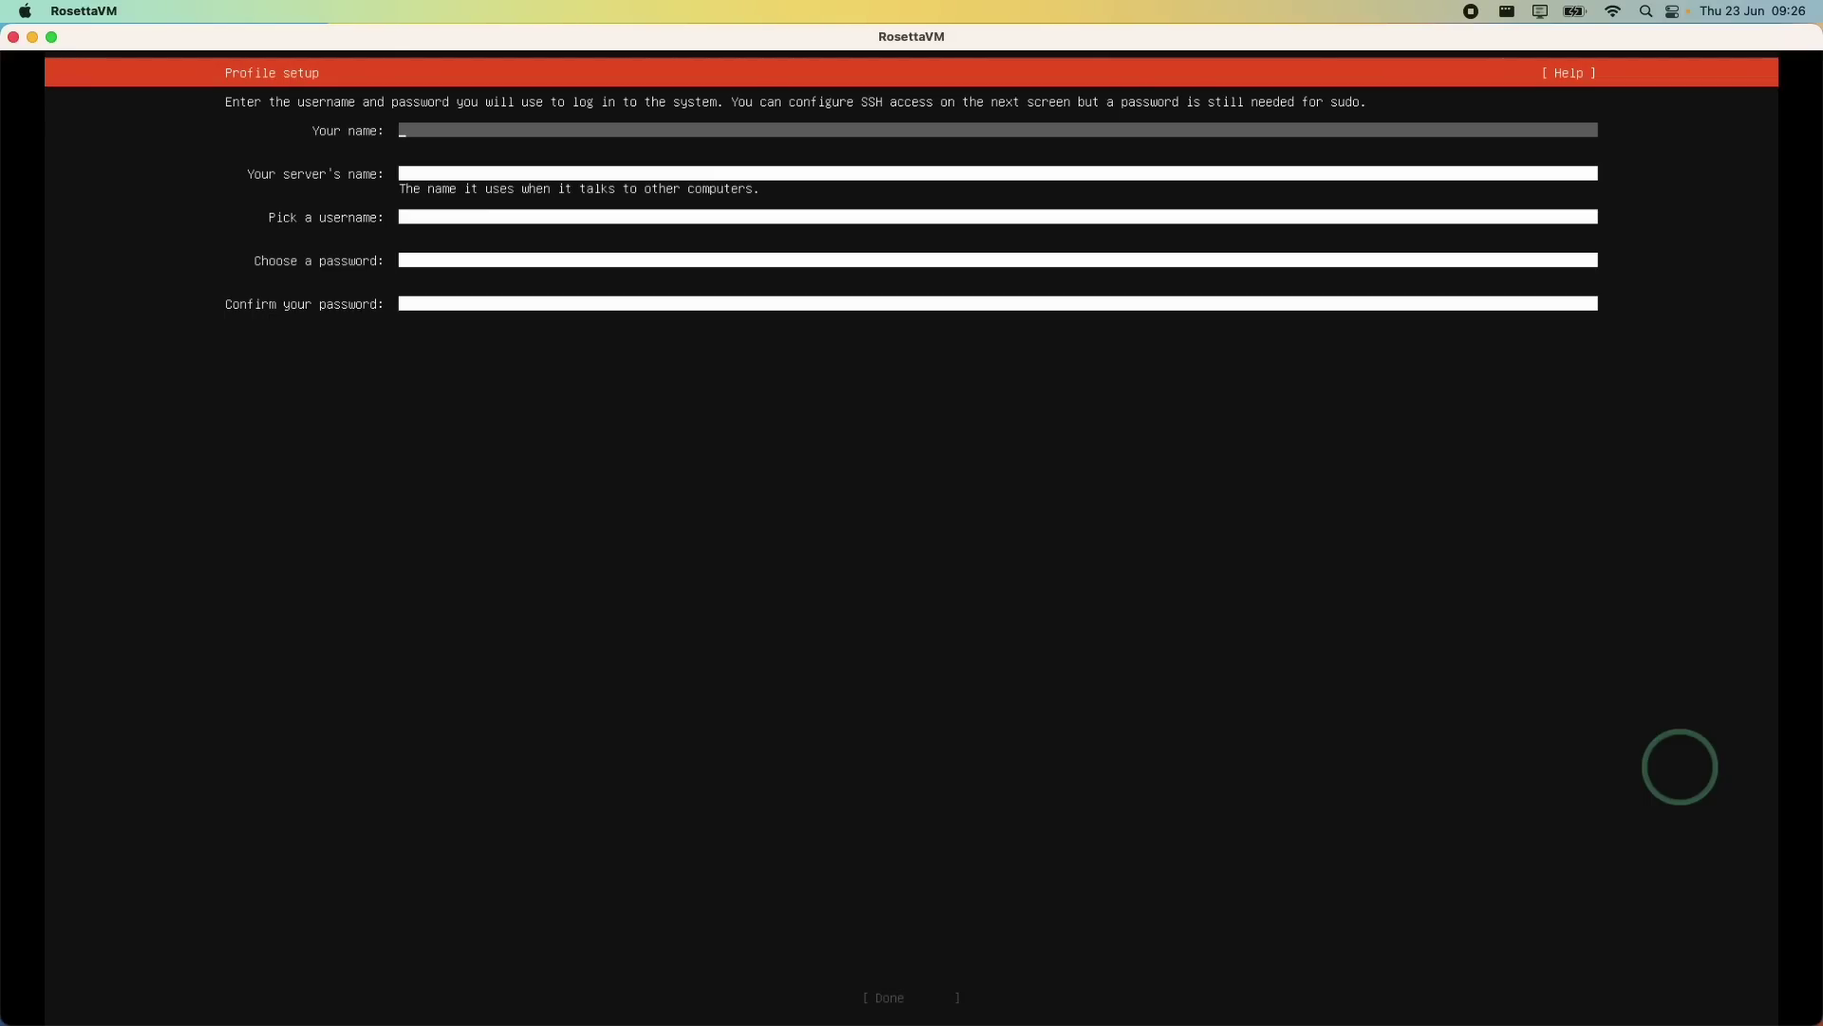
Step: Fill in the profile with the user's name, server name rosetta, a username and password
{"action": "type", "text": "Andrew"}
{"action": "key", "text": "Tab"}
{"action": "type", "text": "rosetta"}
{"action": "key", "text": "Tab"}
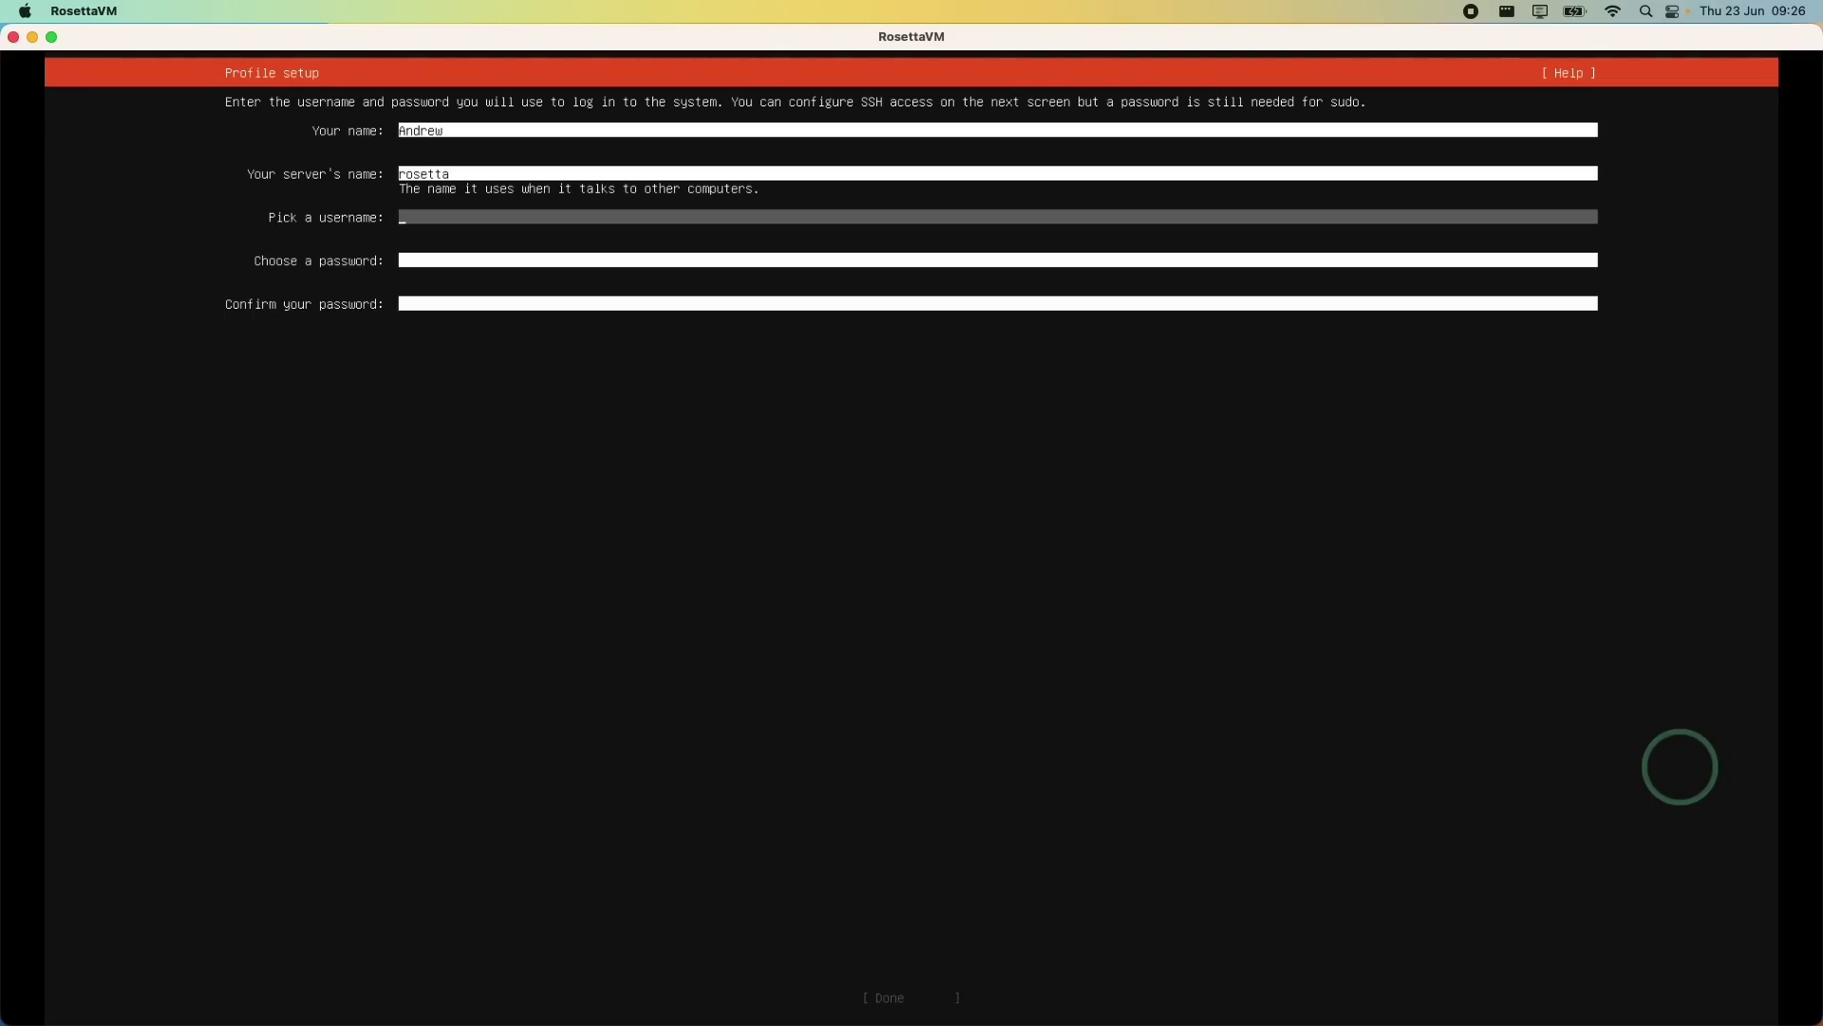
{"action": "type", "text": "andrew"}
{"action": "key", "text": "Tab"}
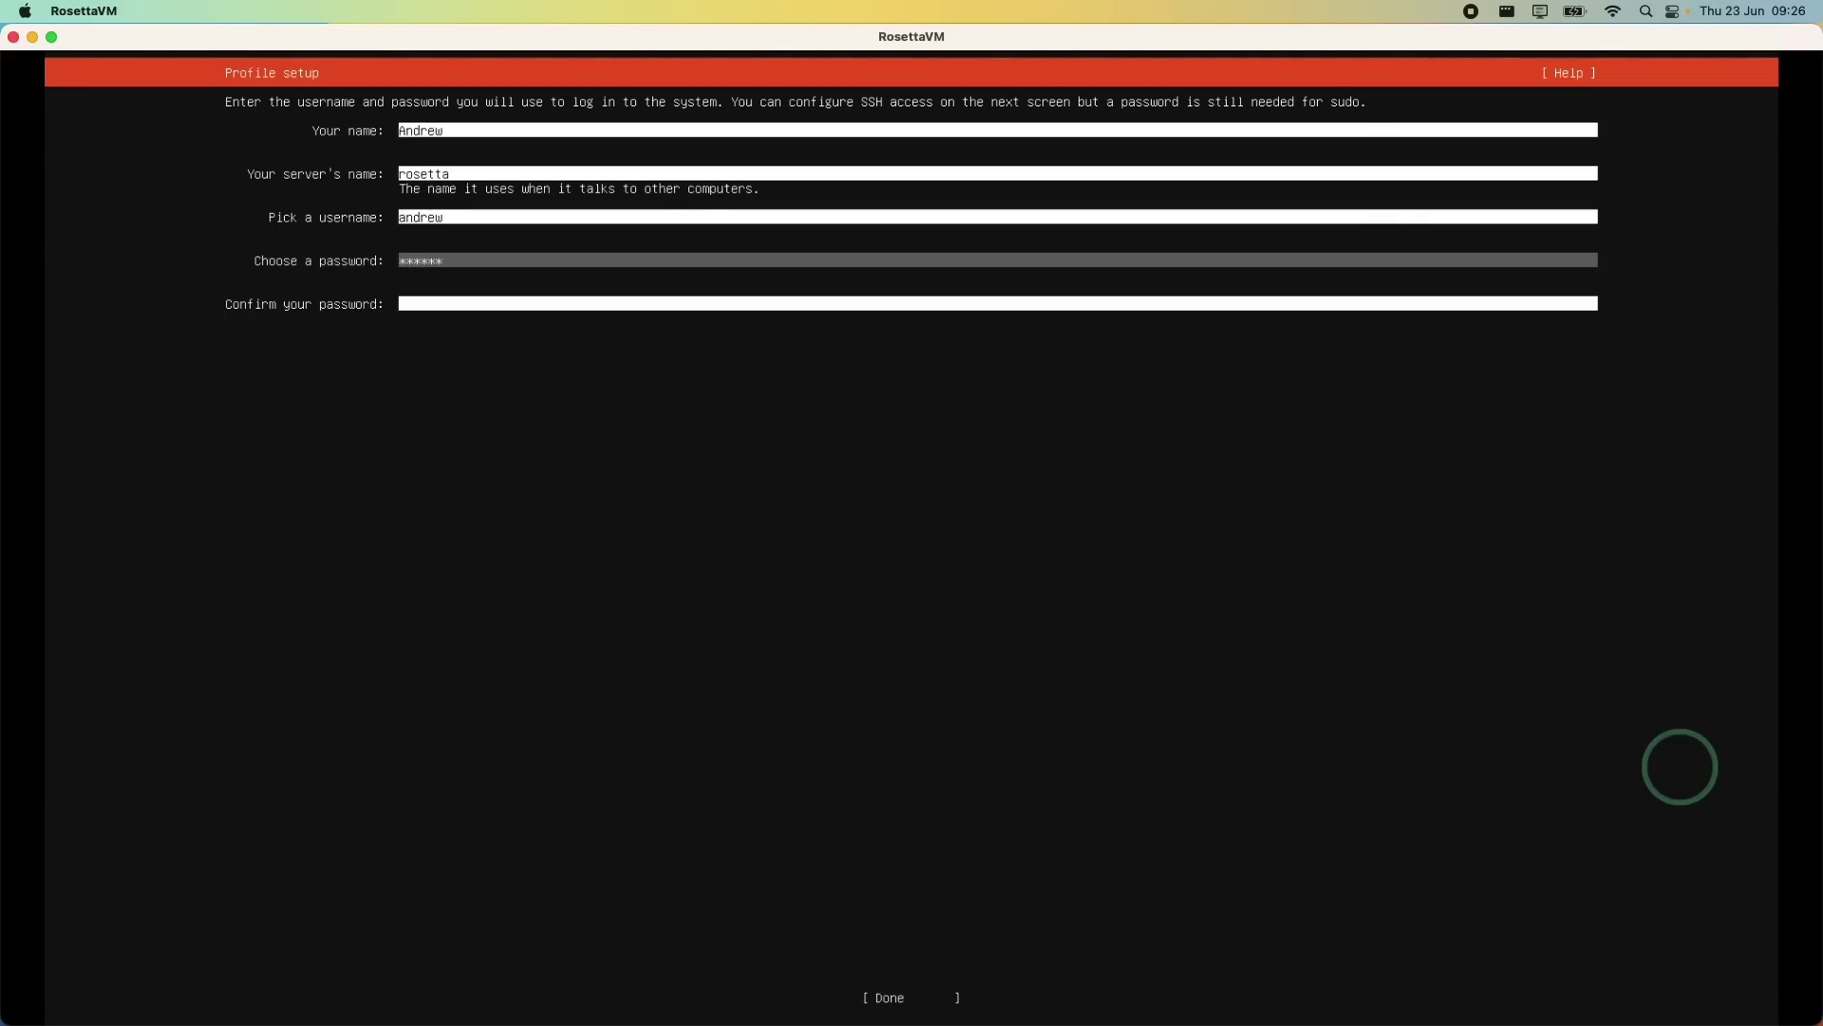
{"action": "key", "text": "Tab"}
{"action": "key", "text": "Tab"}
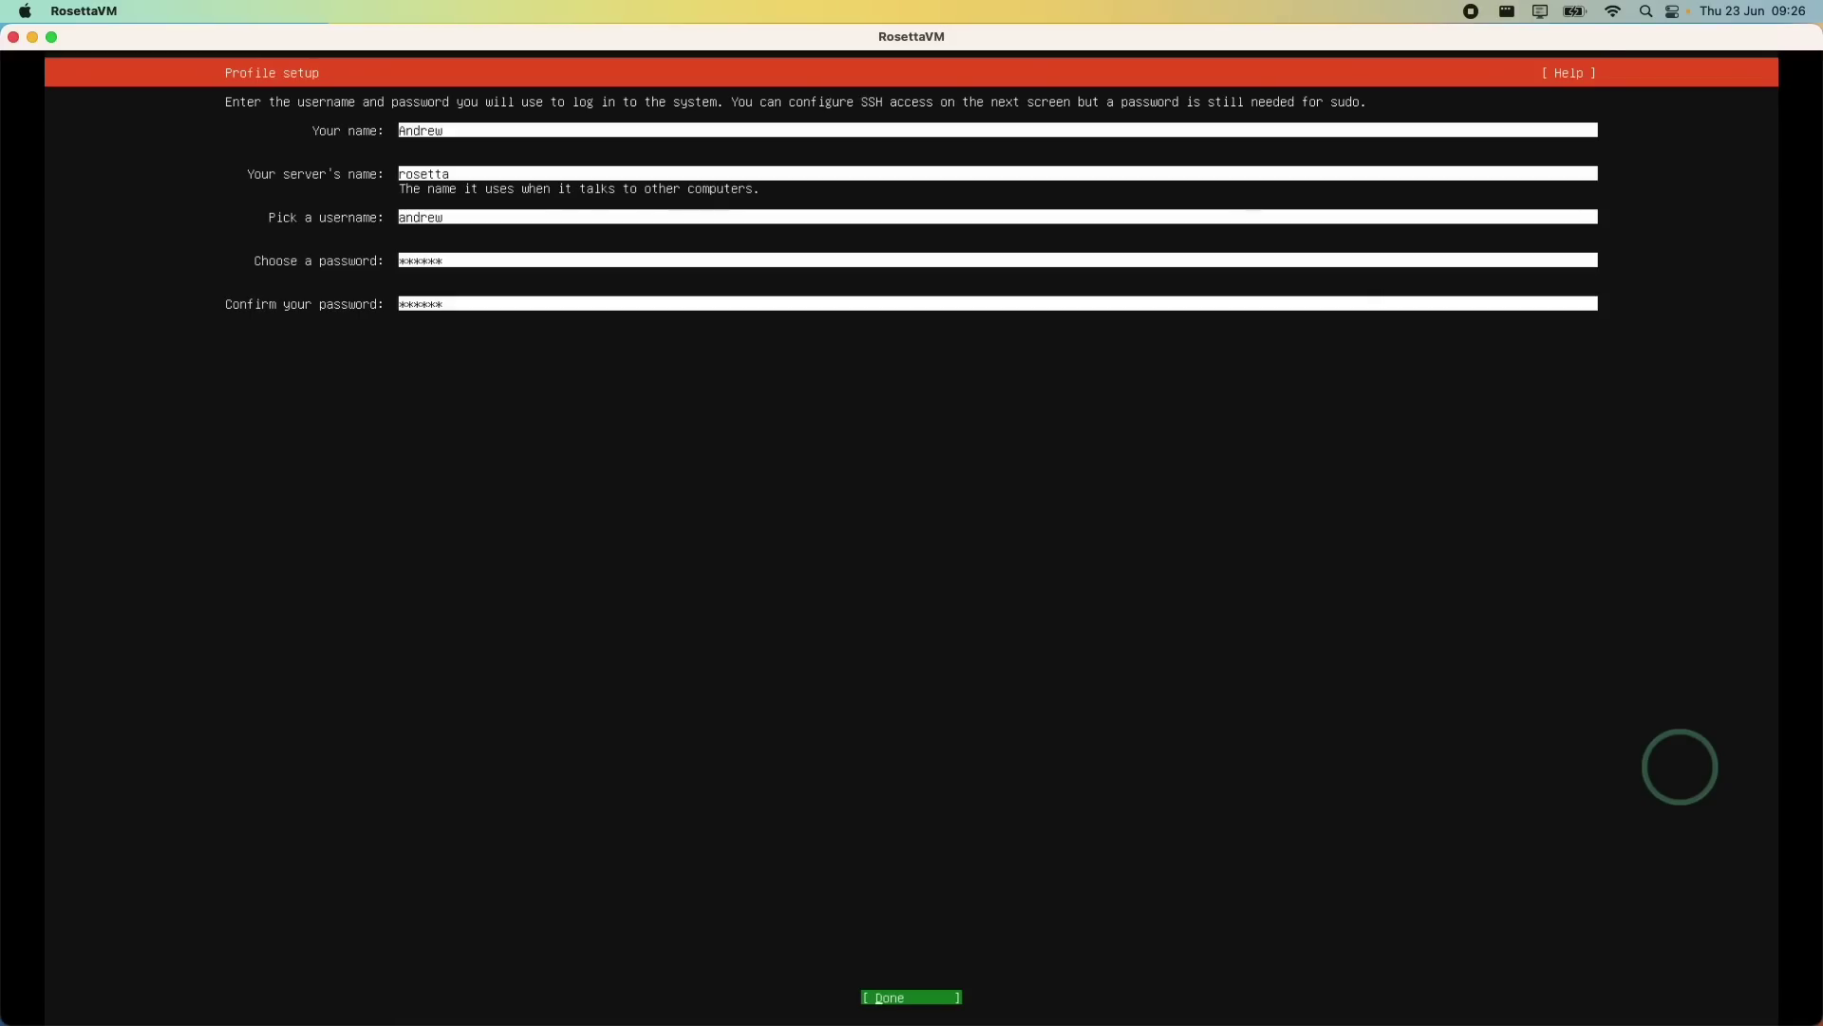
{"action": "key", "text": "Return"}
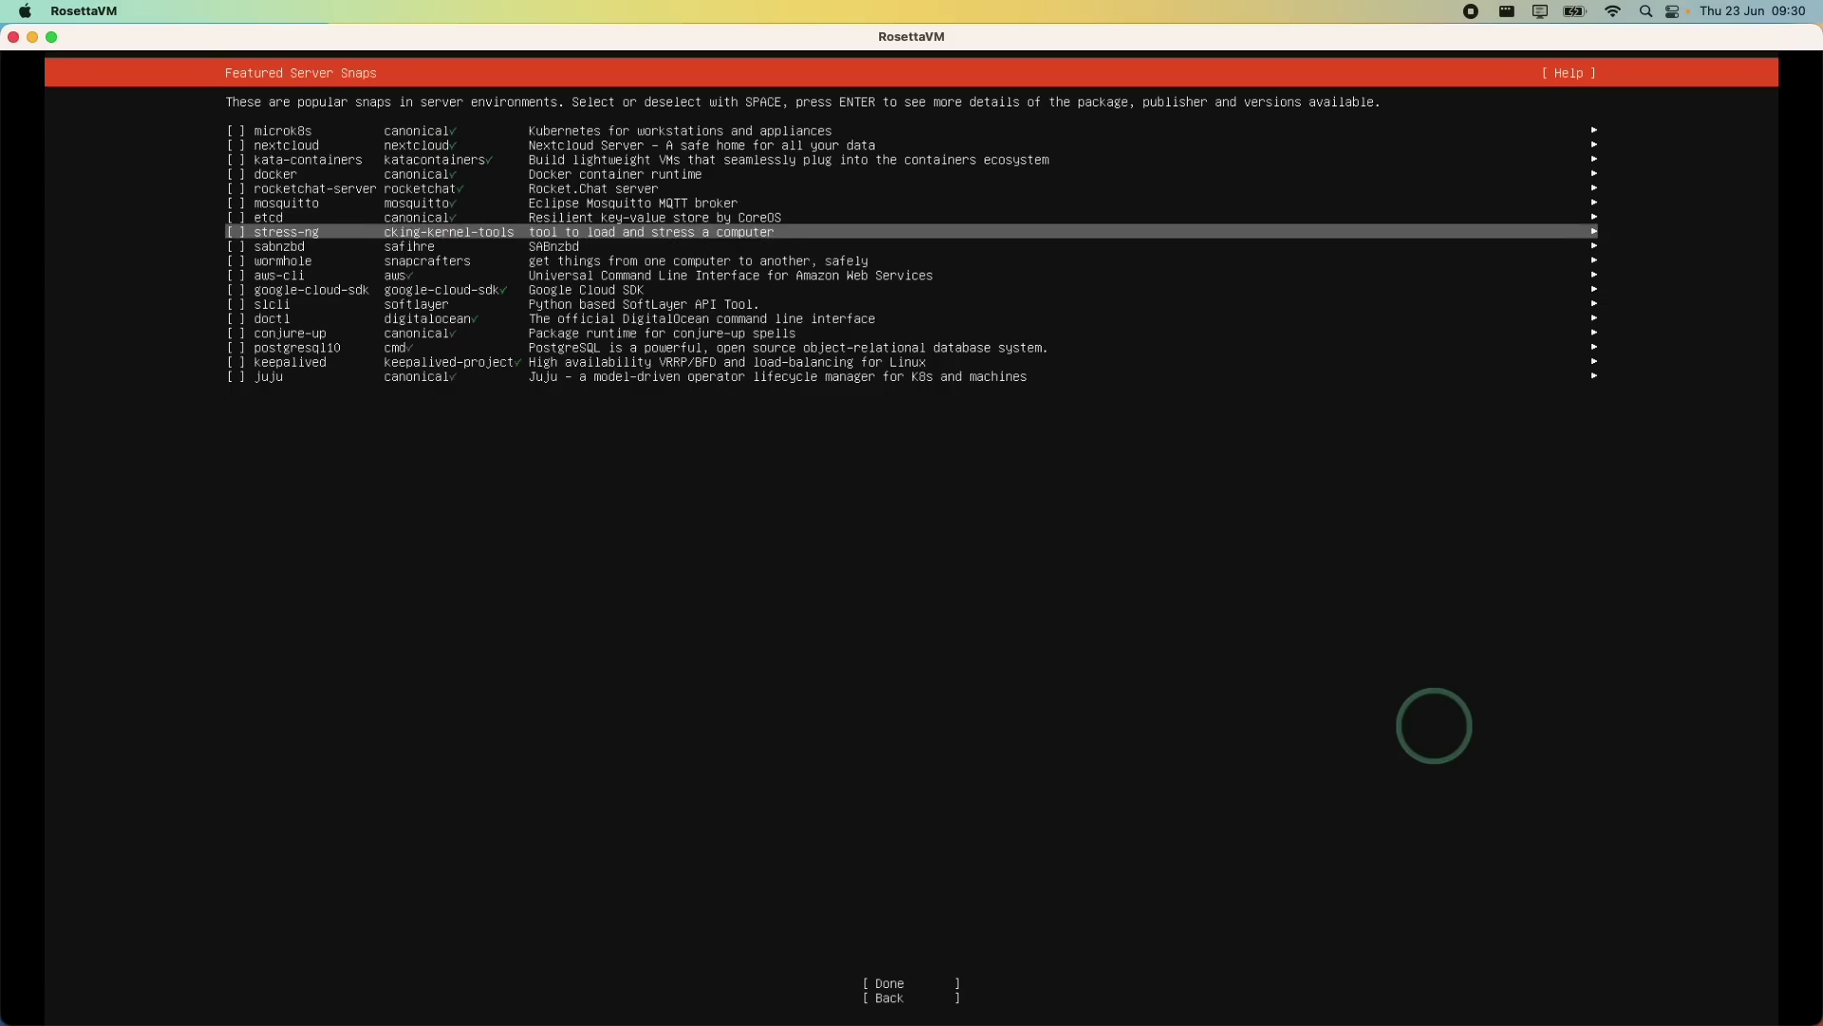
Step: Skip OpenSSH and all featured snaps so the Ubuntu installation starts
{"action": "key", "text": "Down"}
{"action": "key", "text": "Down"}
{"action": "key", "text": "Down"}
{"action": "key", "text": "Down"}
{"action": "key", "text": "Down"}
{"action": "key", "text": "Down"}
{"action": "key", "text": "Down"}
{"action": "key", "text": "Down"}
{"action": "key", "text": "Down"}
{"action": "key", "text": "Down"}
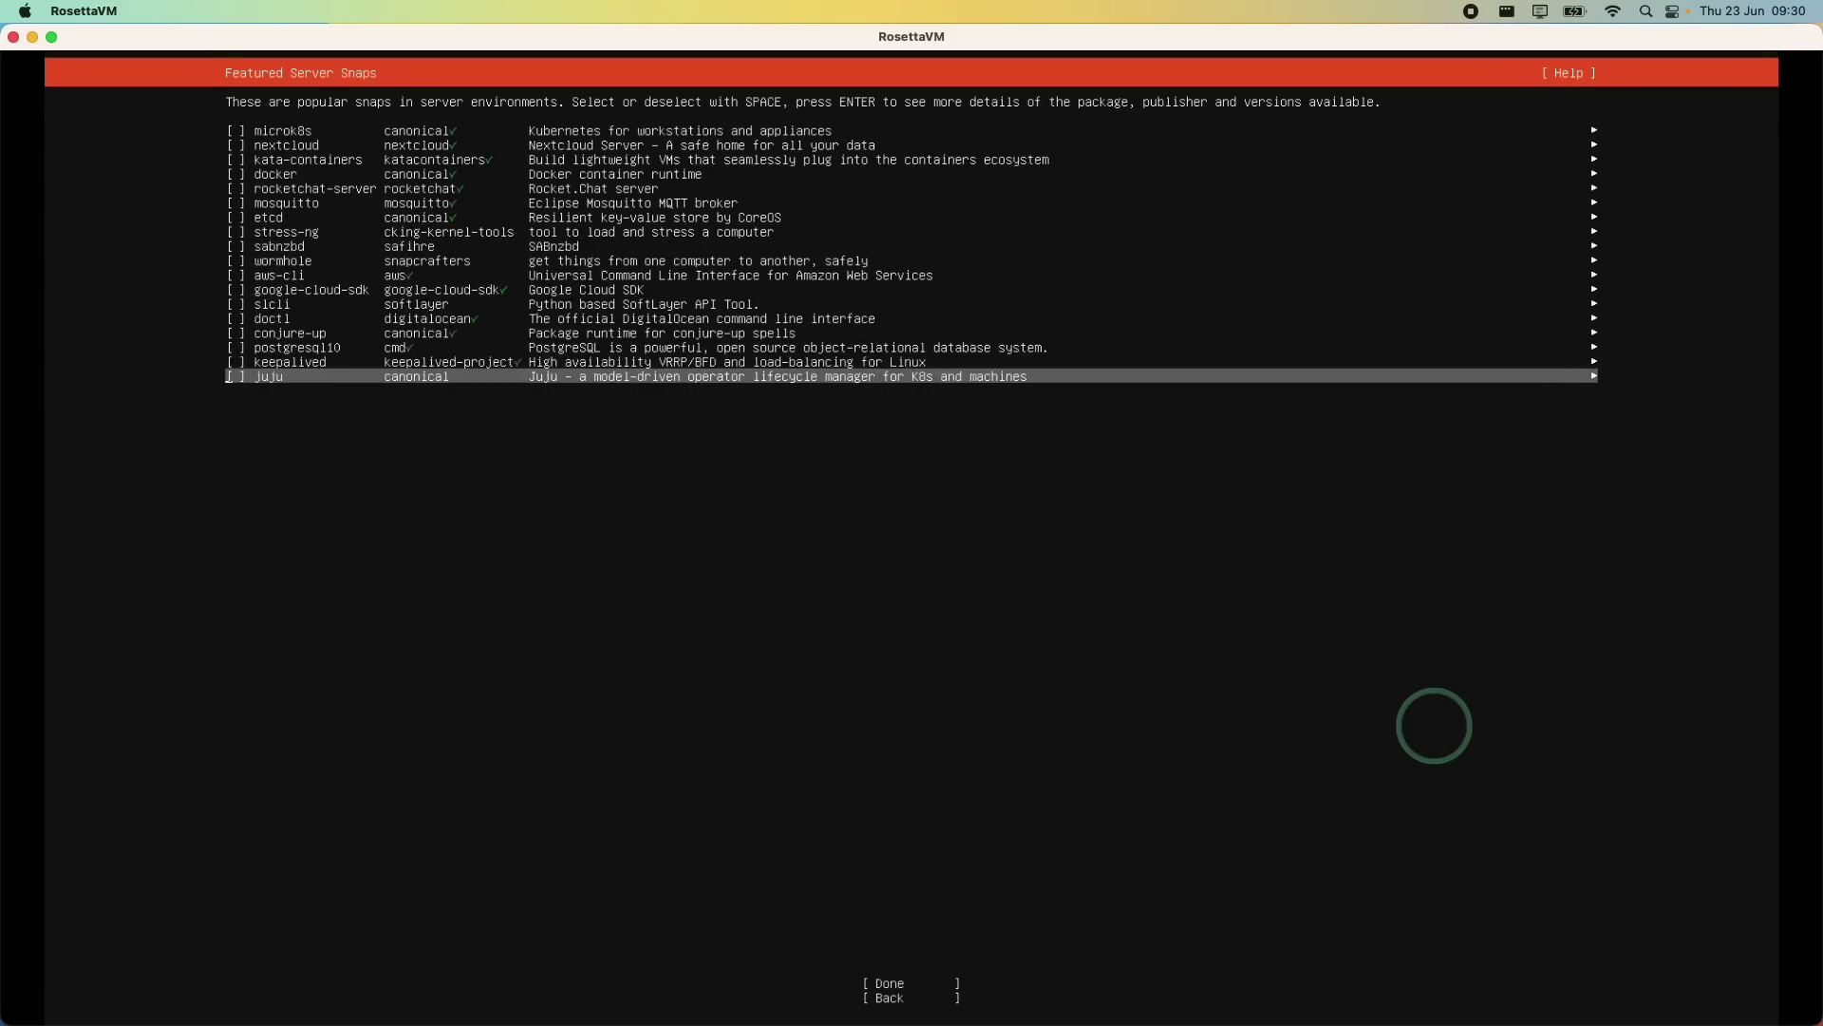
{"action": "key", "text": "Down"}
{"action": "key", "text": "Return"}
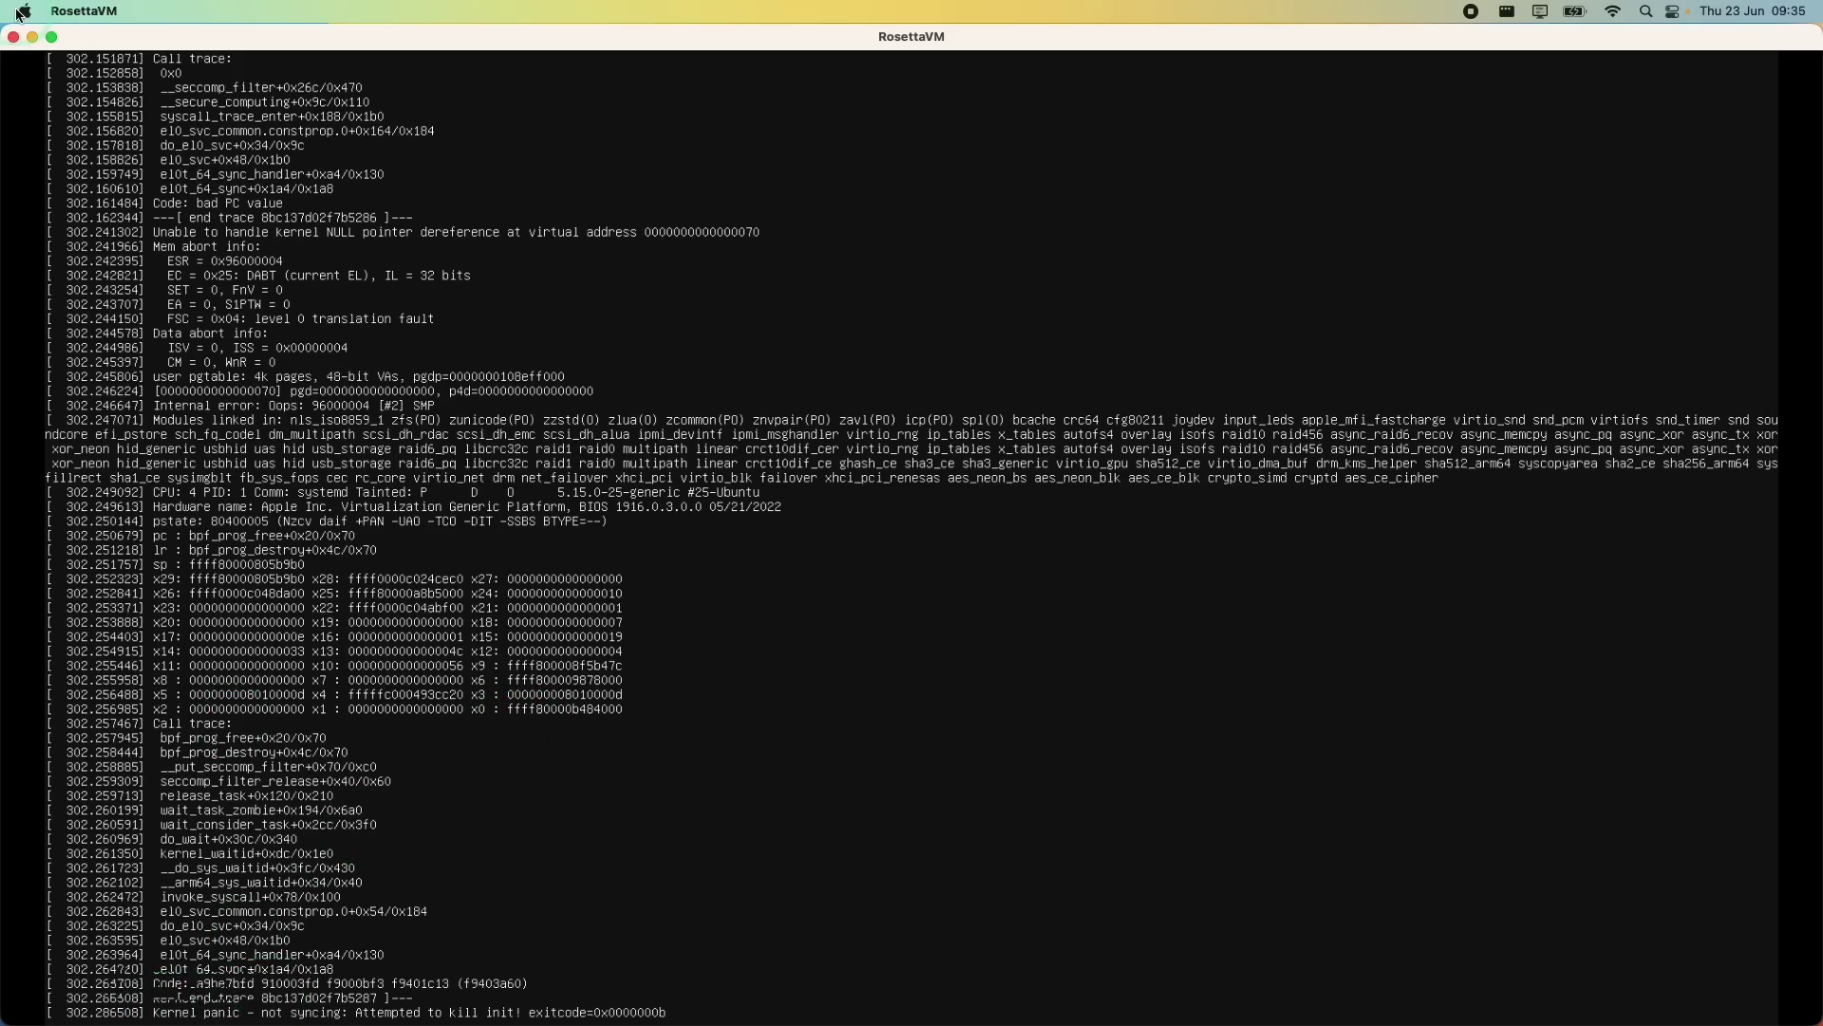
Step: Stop the crashed VM and force quit RosettaVM via the Apple menu
{"action": "left_click", "coordinate": [14, 38]}
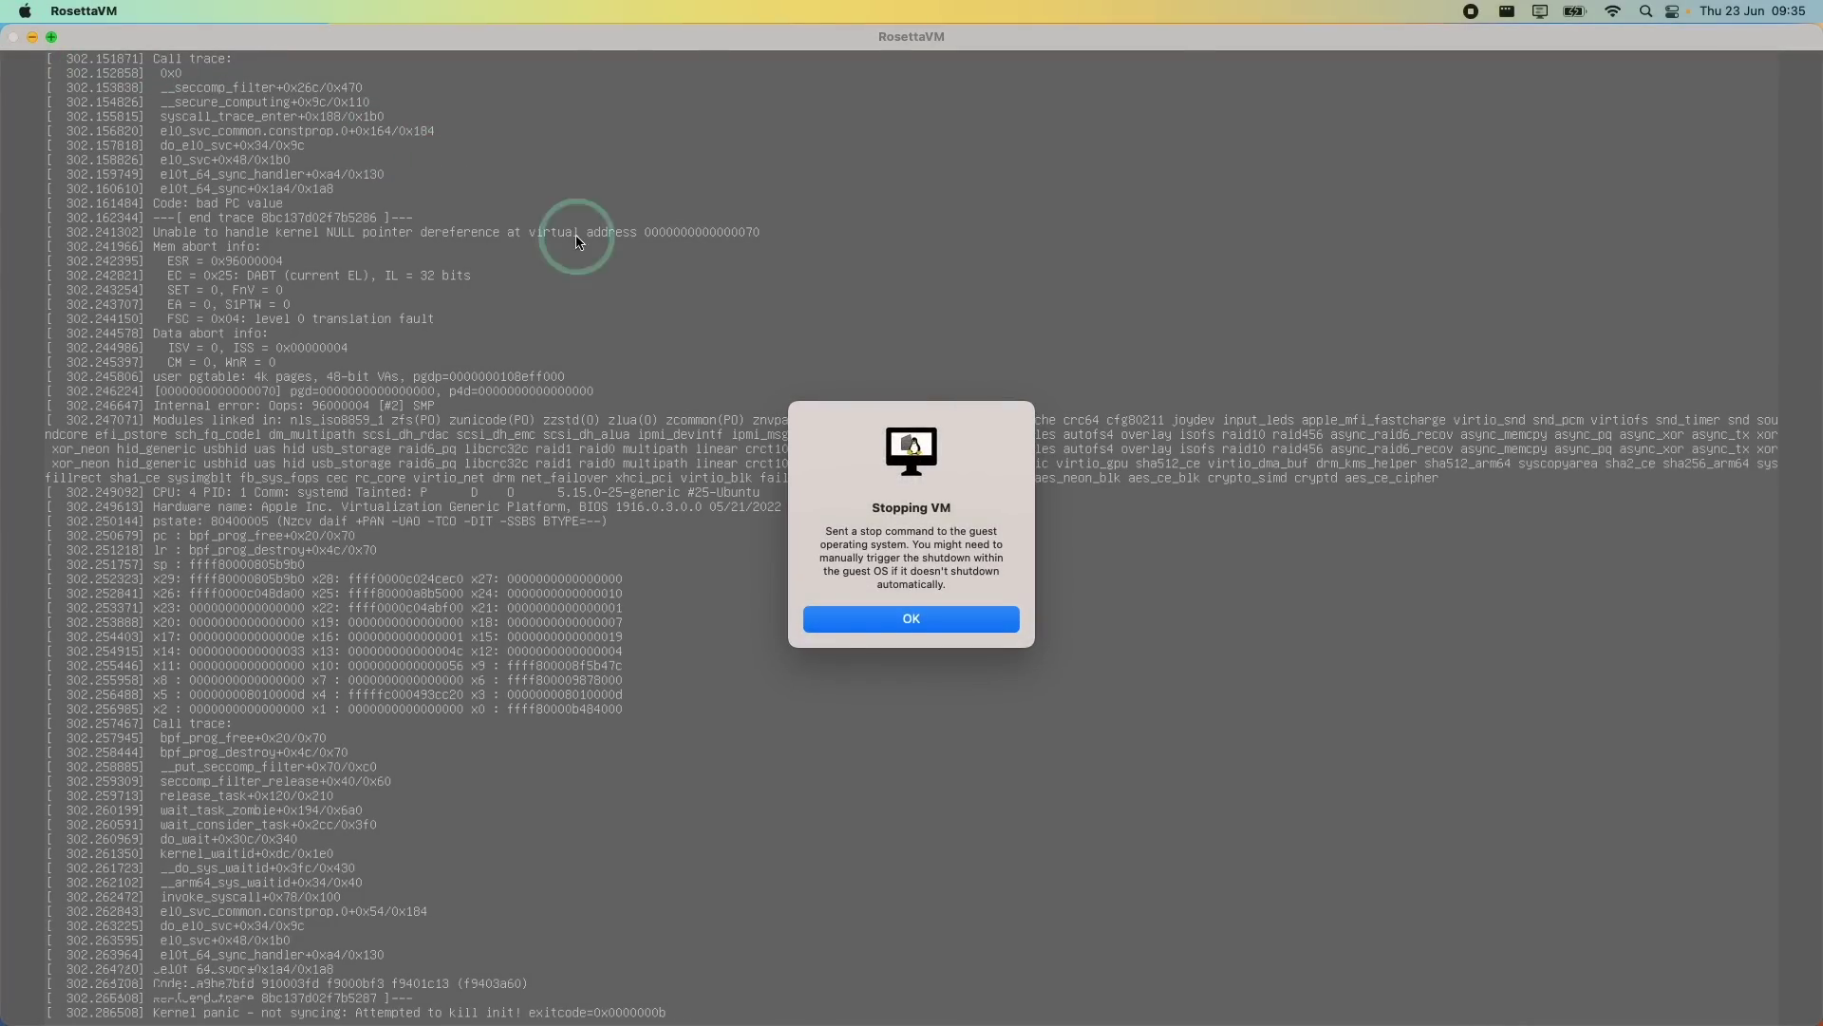
{"action": "left_click", "coordinate": [869, 619]}
{"action": "left_click", "coordinate": [25, 10]}
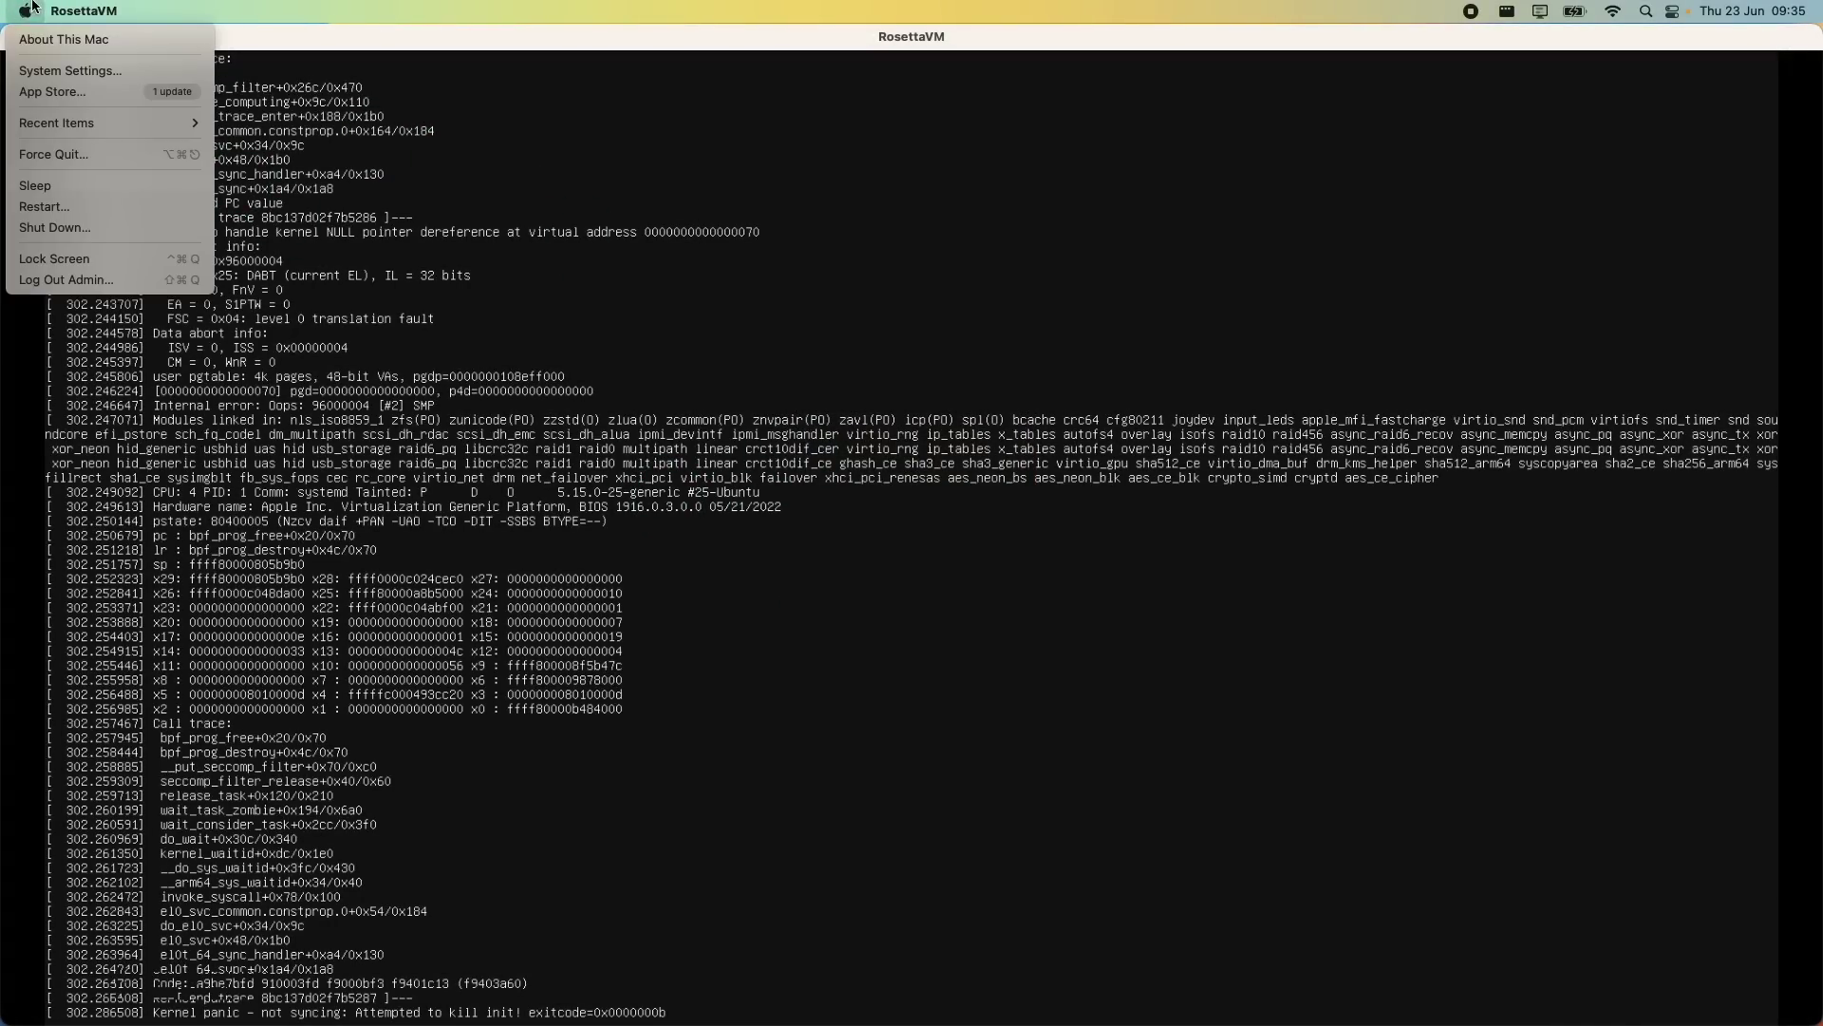
{"action": "left_click", "coordinate": [66, 152]}
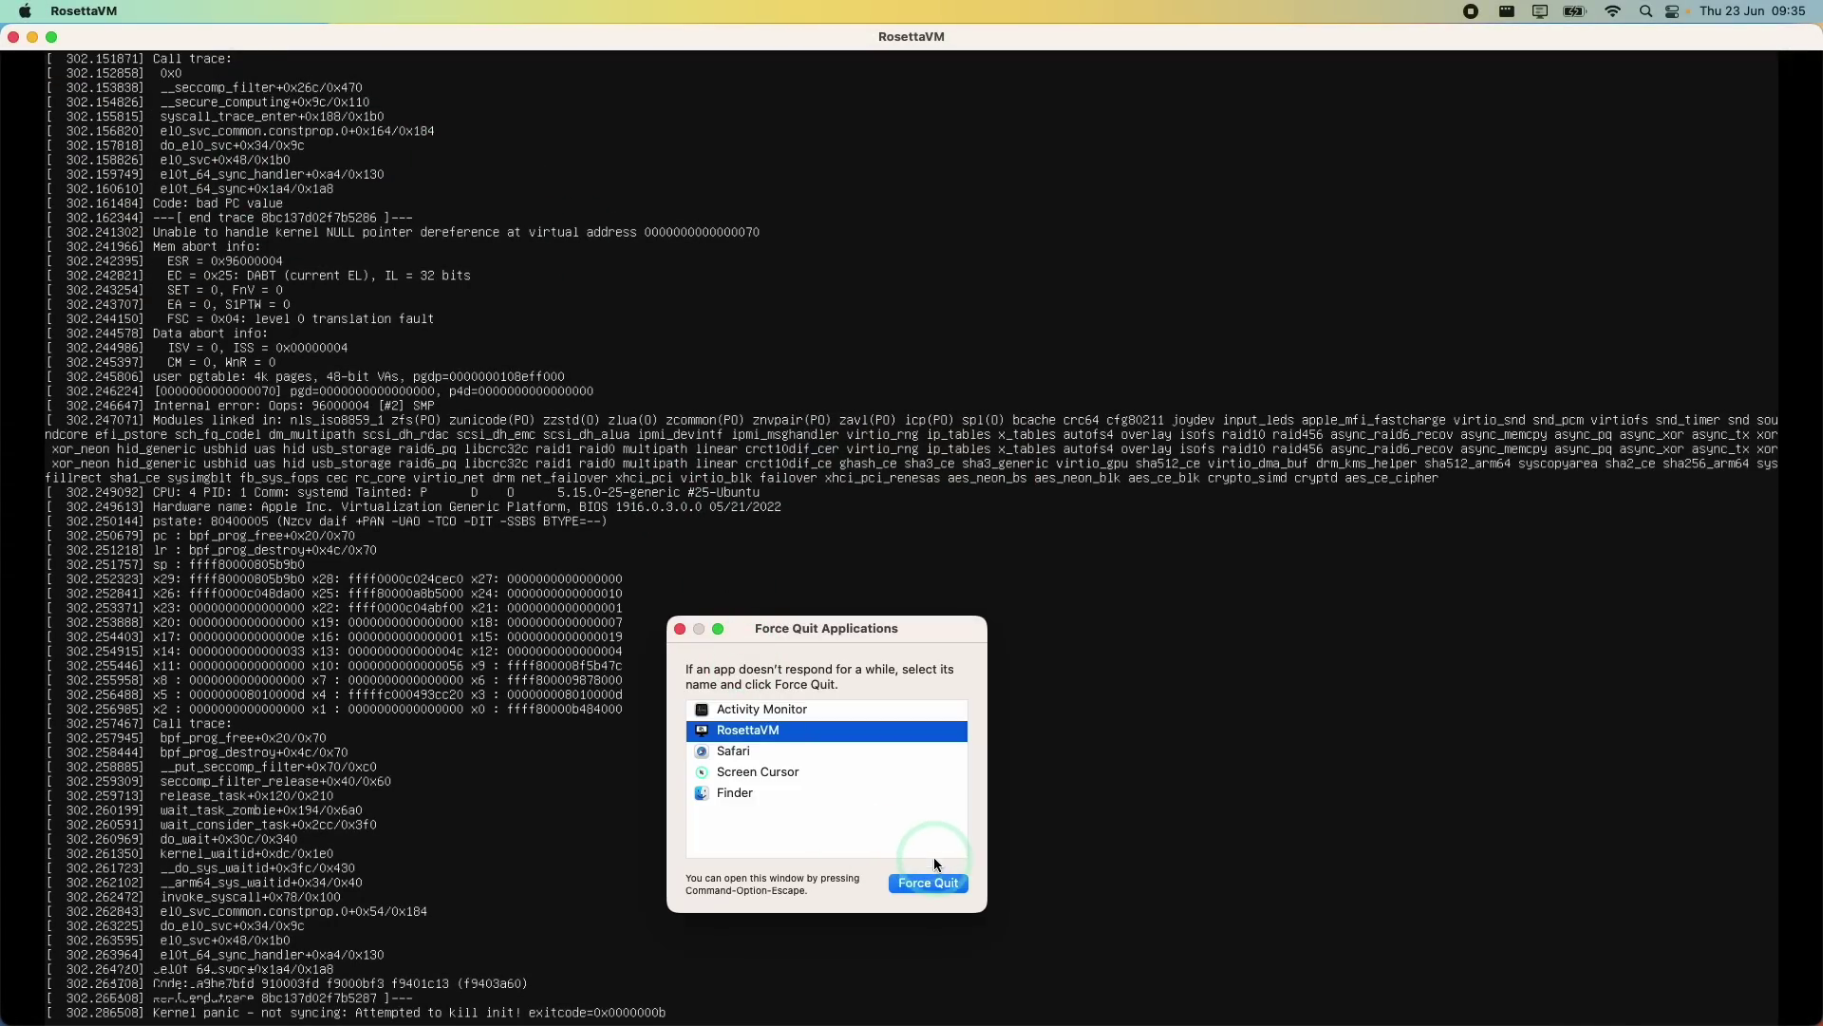
{"action": "left_click", "coordinate": [926, 885]}
{"action": "left_click", "coordinate": [964, 792]}
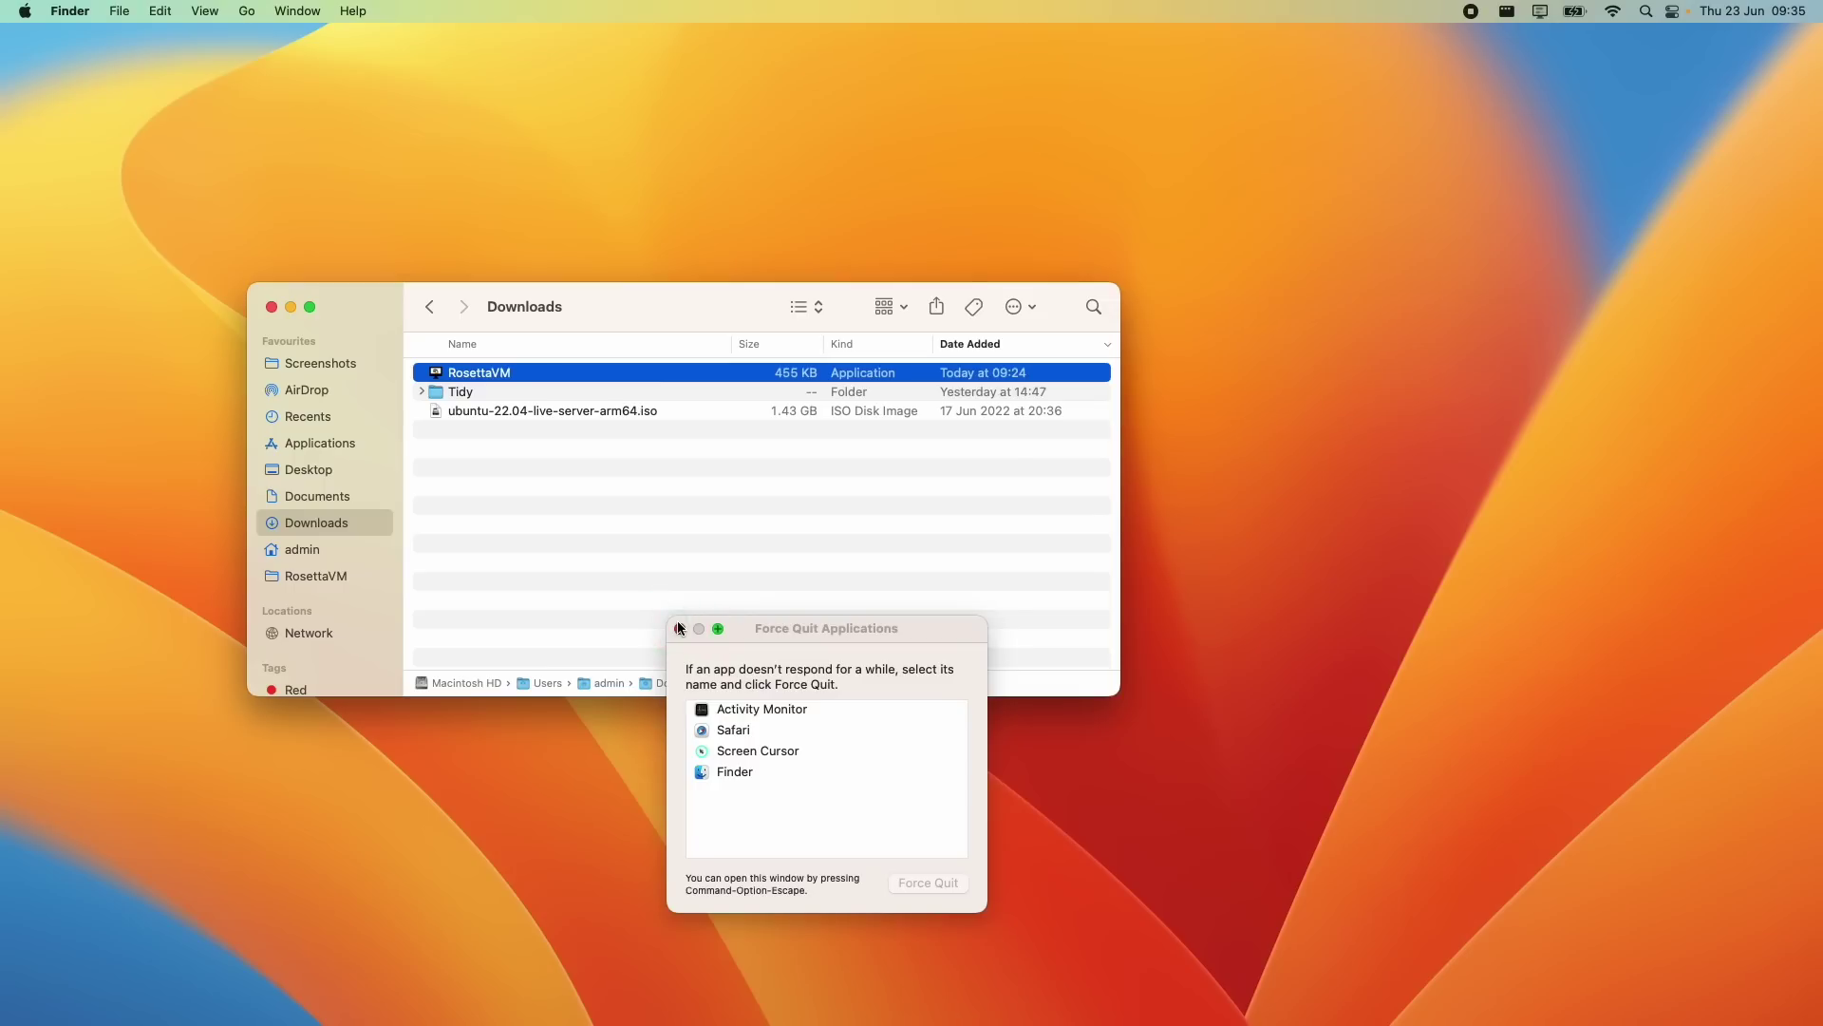
{"action": "left_click", "coordinate": [680, 628]}
Step: Relaunch RosettaVM from Downloads and enlarge its window to full screen
{"action": "double_click", "coordinate": [494, 375]}
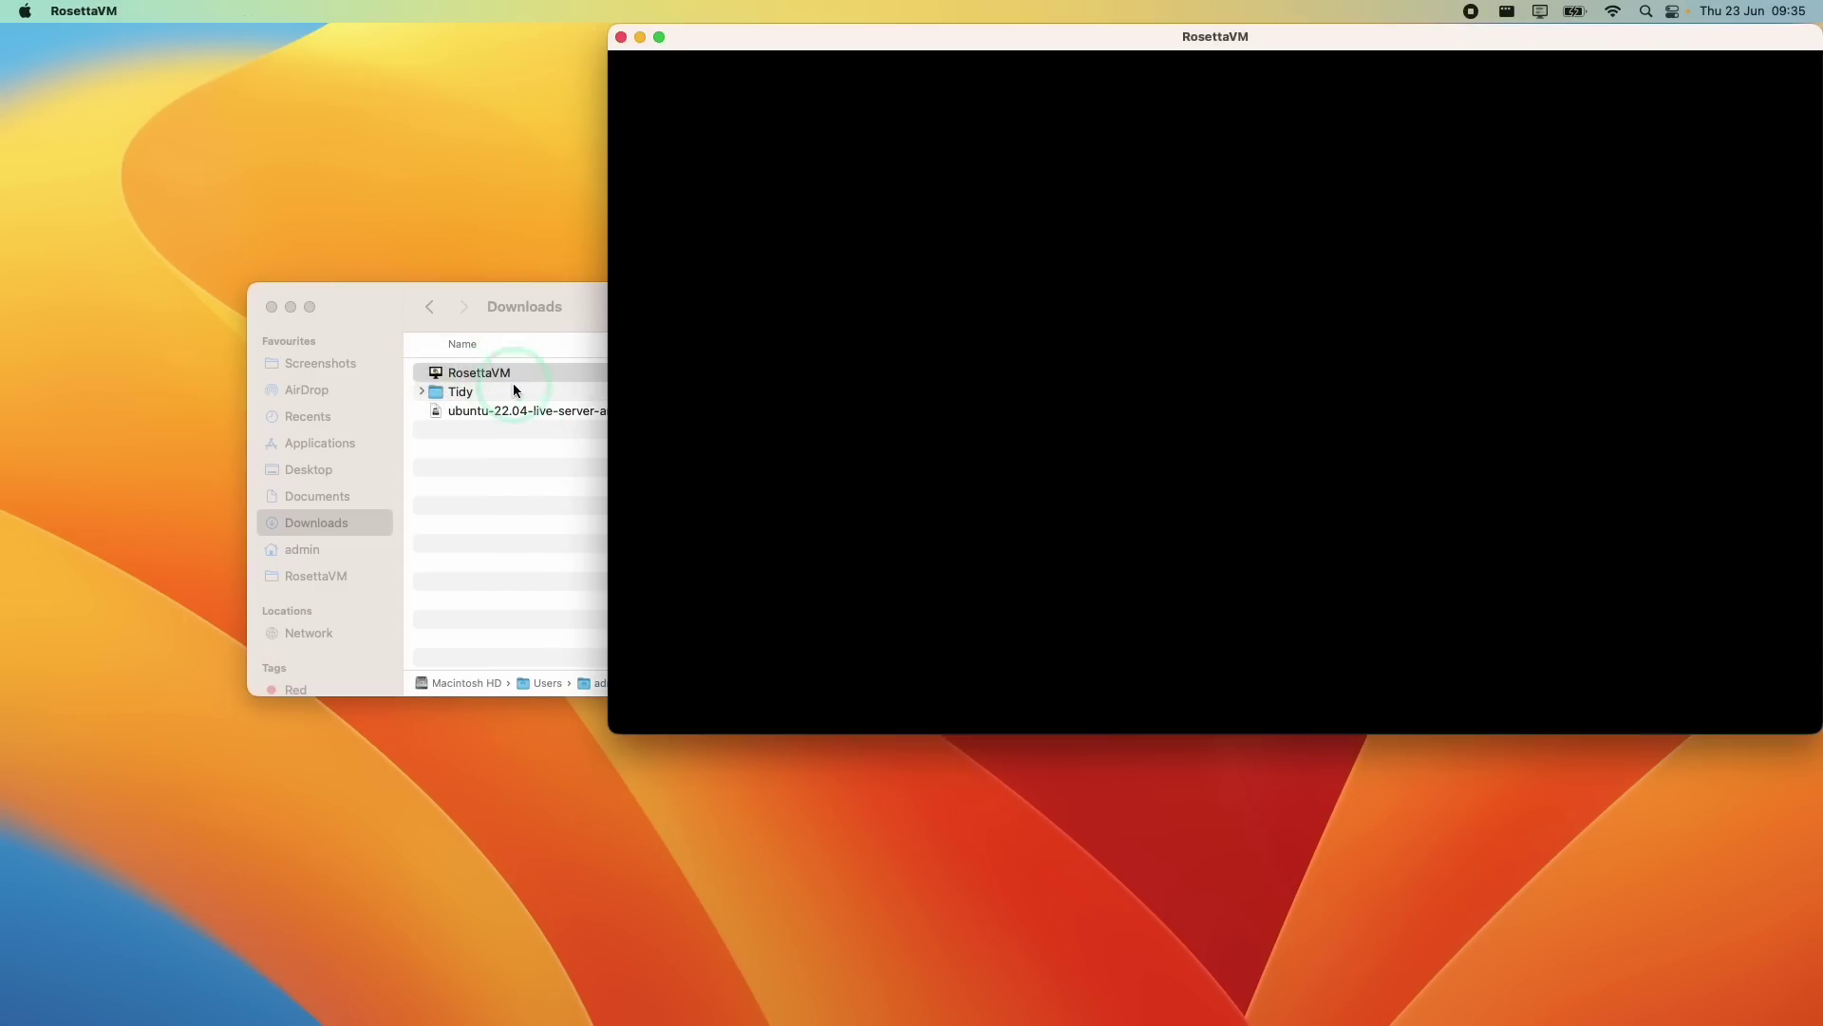
{"action": "left_click", "coordinate": [768, 54]}
{"action": "double_click", "coordinate": [766, 52]}
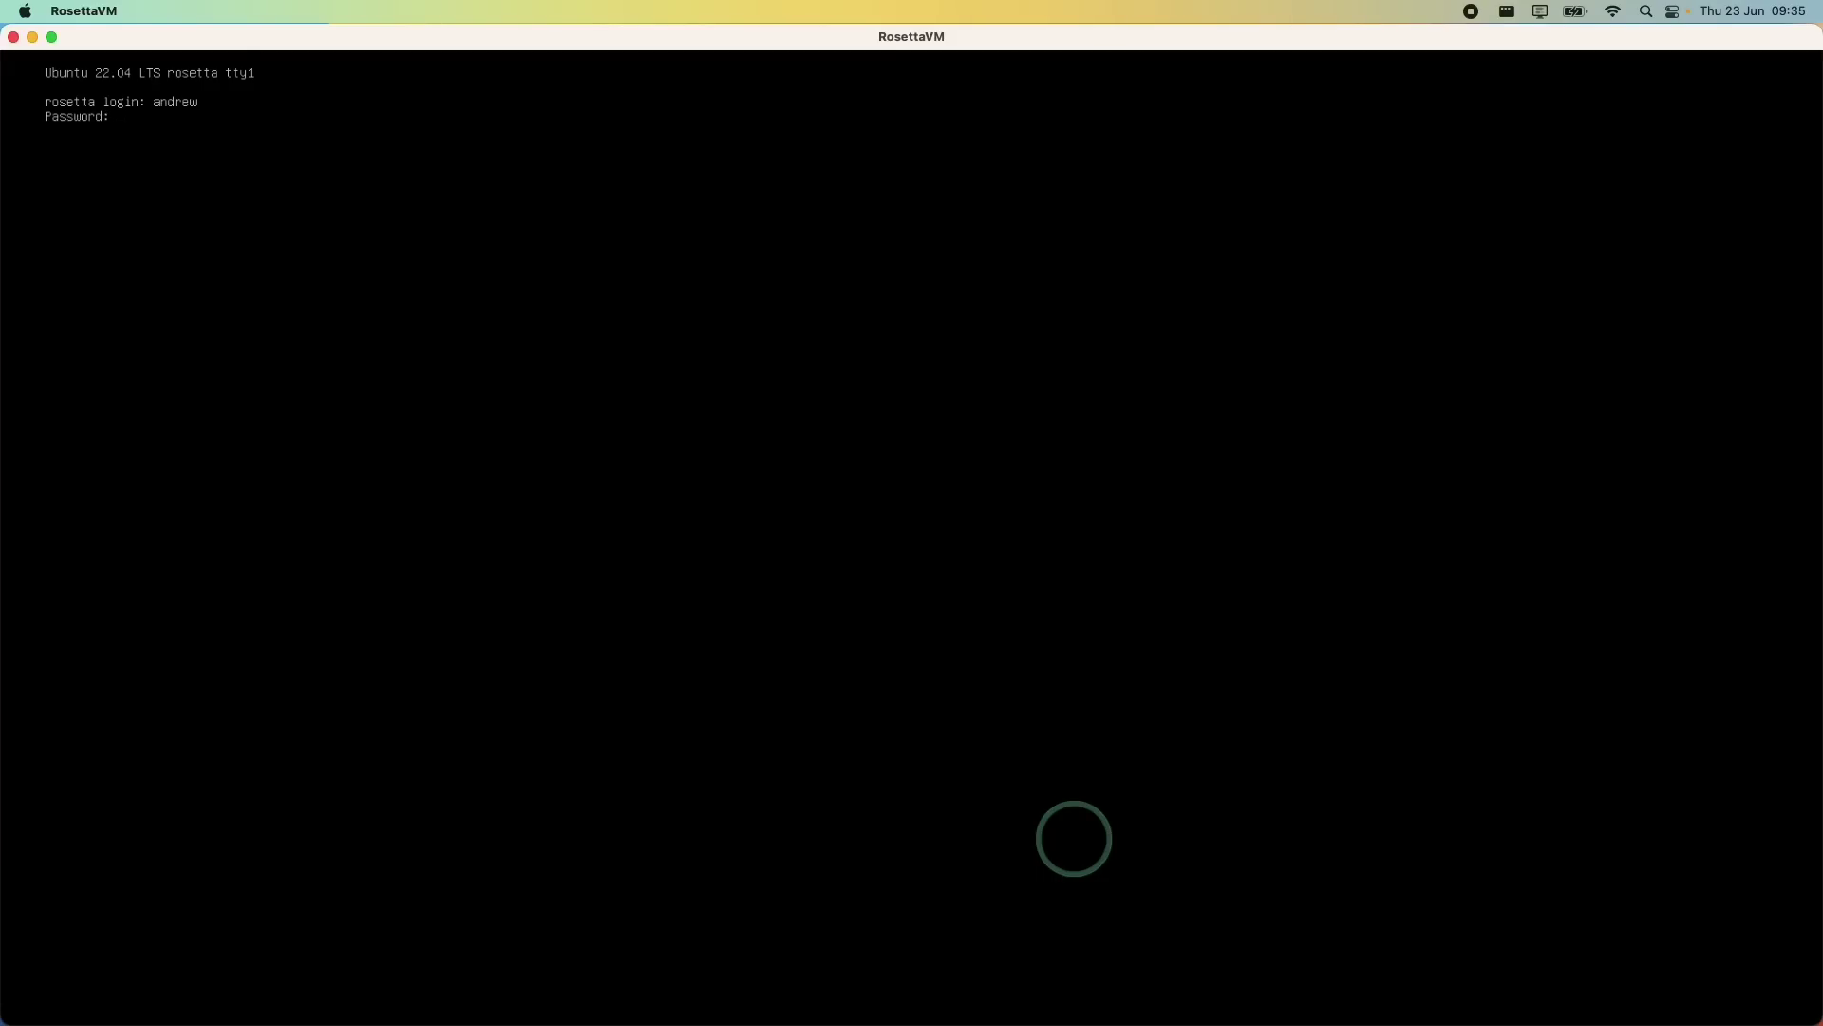
Step: Submit the login password to reach the shell, then switch to the Safari setup guide
{"action": "key", "text": "Return"}
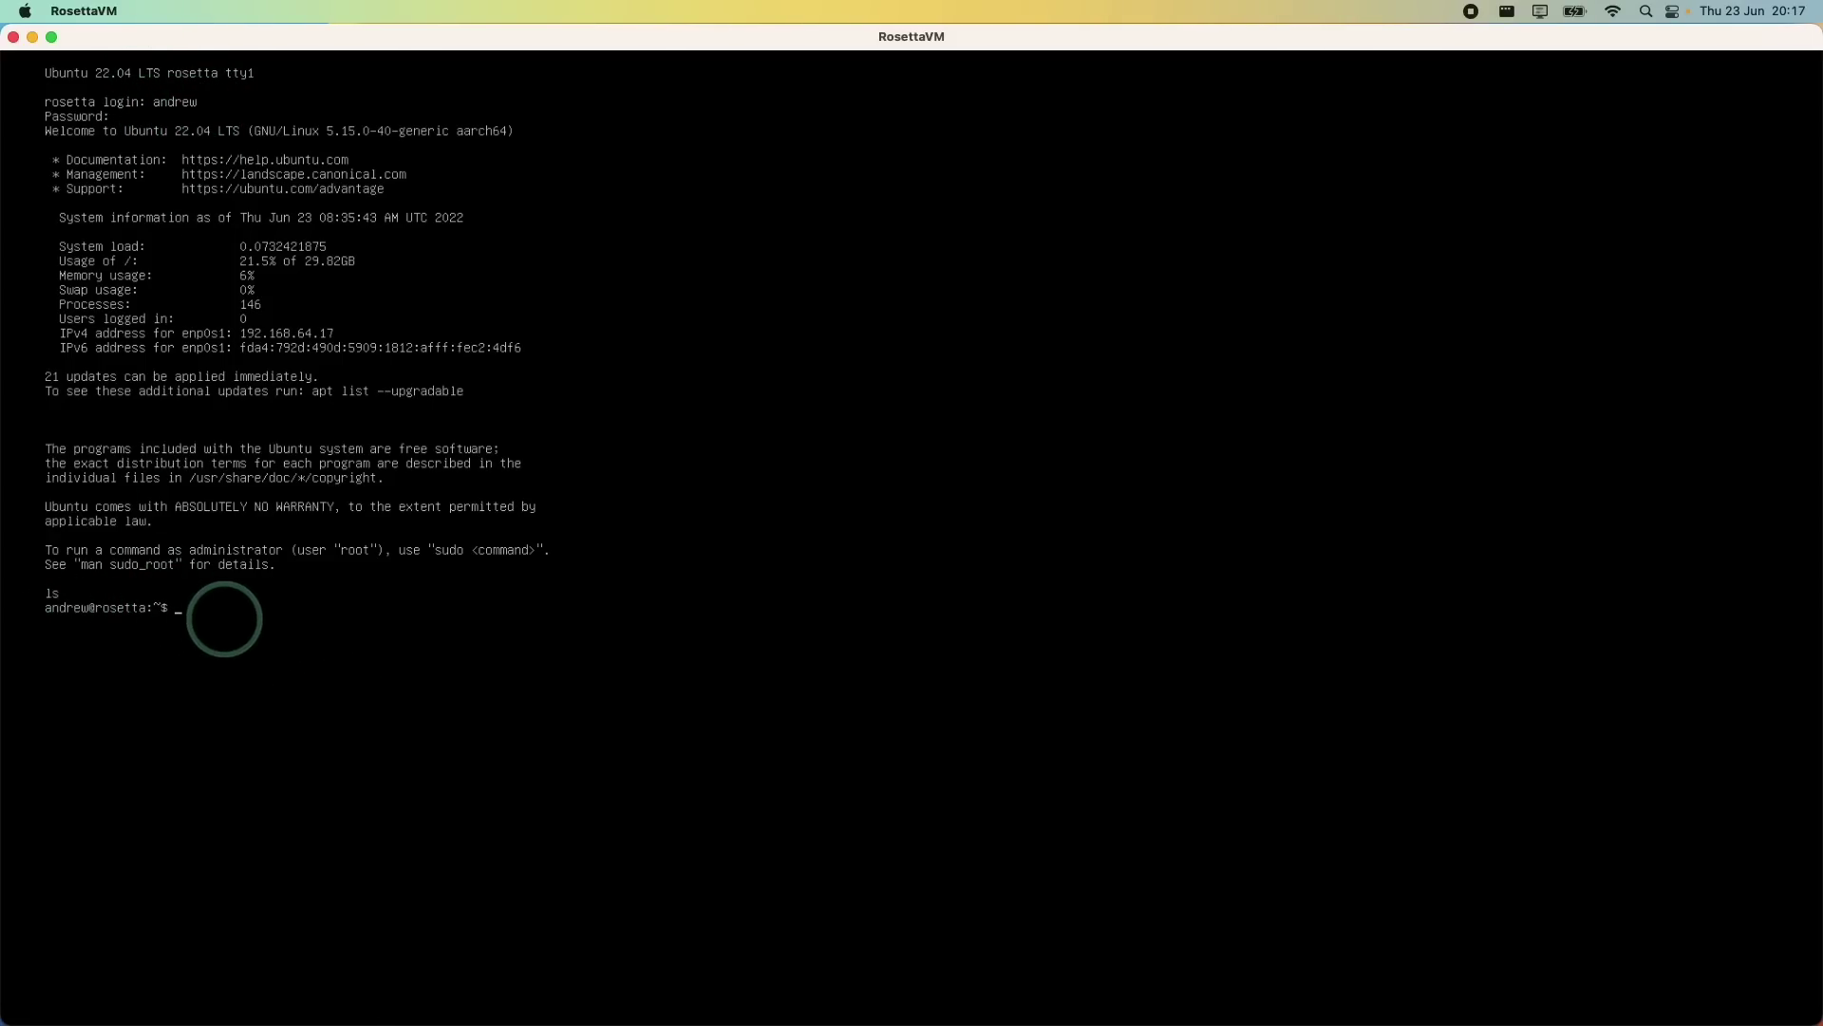
{"action": "key", "text": "super+Tab"}
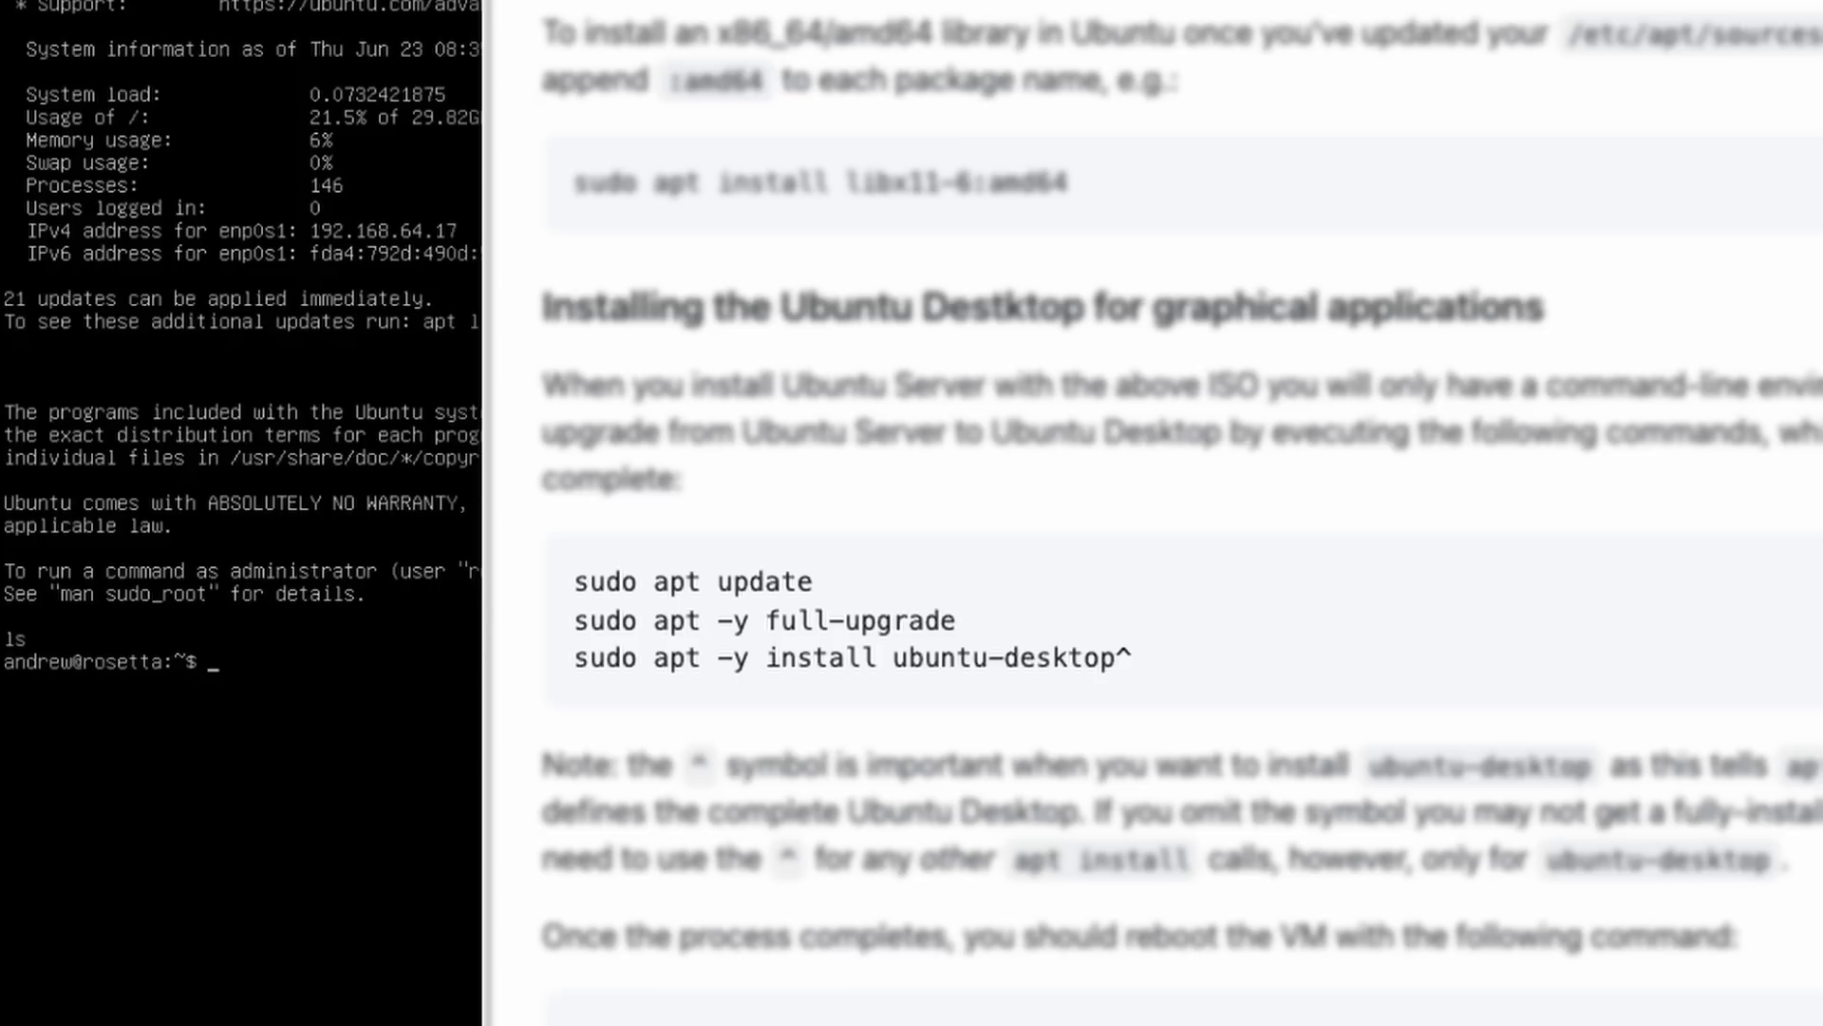
Step: Run sudo apt update and sudo apt -y full-upgrade, confirming the service restarts
{"action": "left_click", "coordinate": [409, 670]}
{"action": "type", "text": "sudo apt update"}
{"action": "key", "text": "Return"}
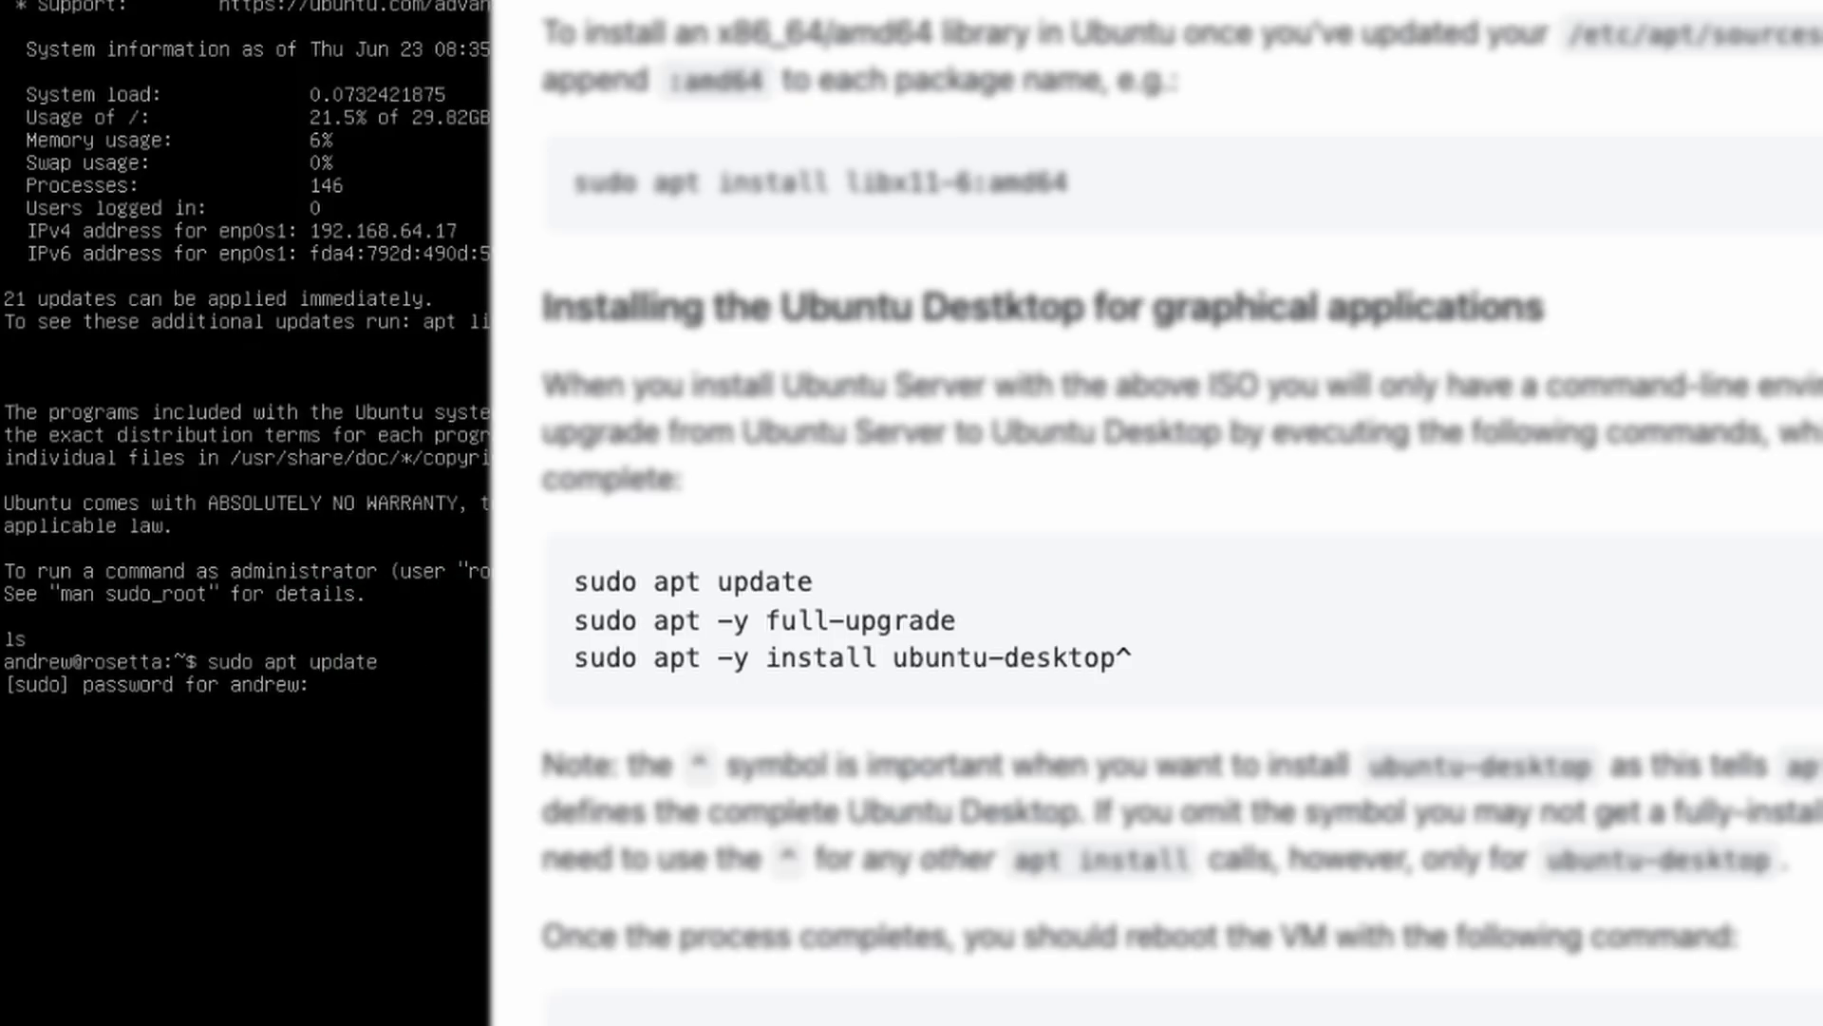
{"action": "key", "text": "Return"}
{"action": "type", "text": "sudo apt -y full-upgrade"}
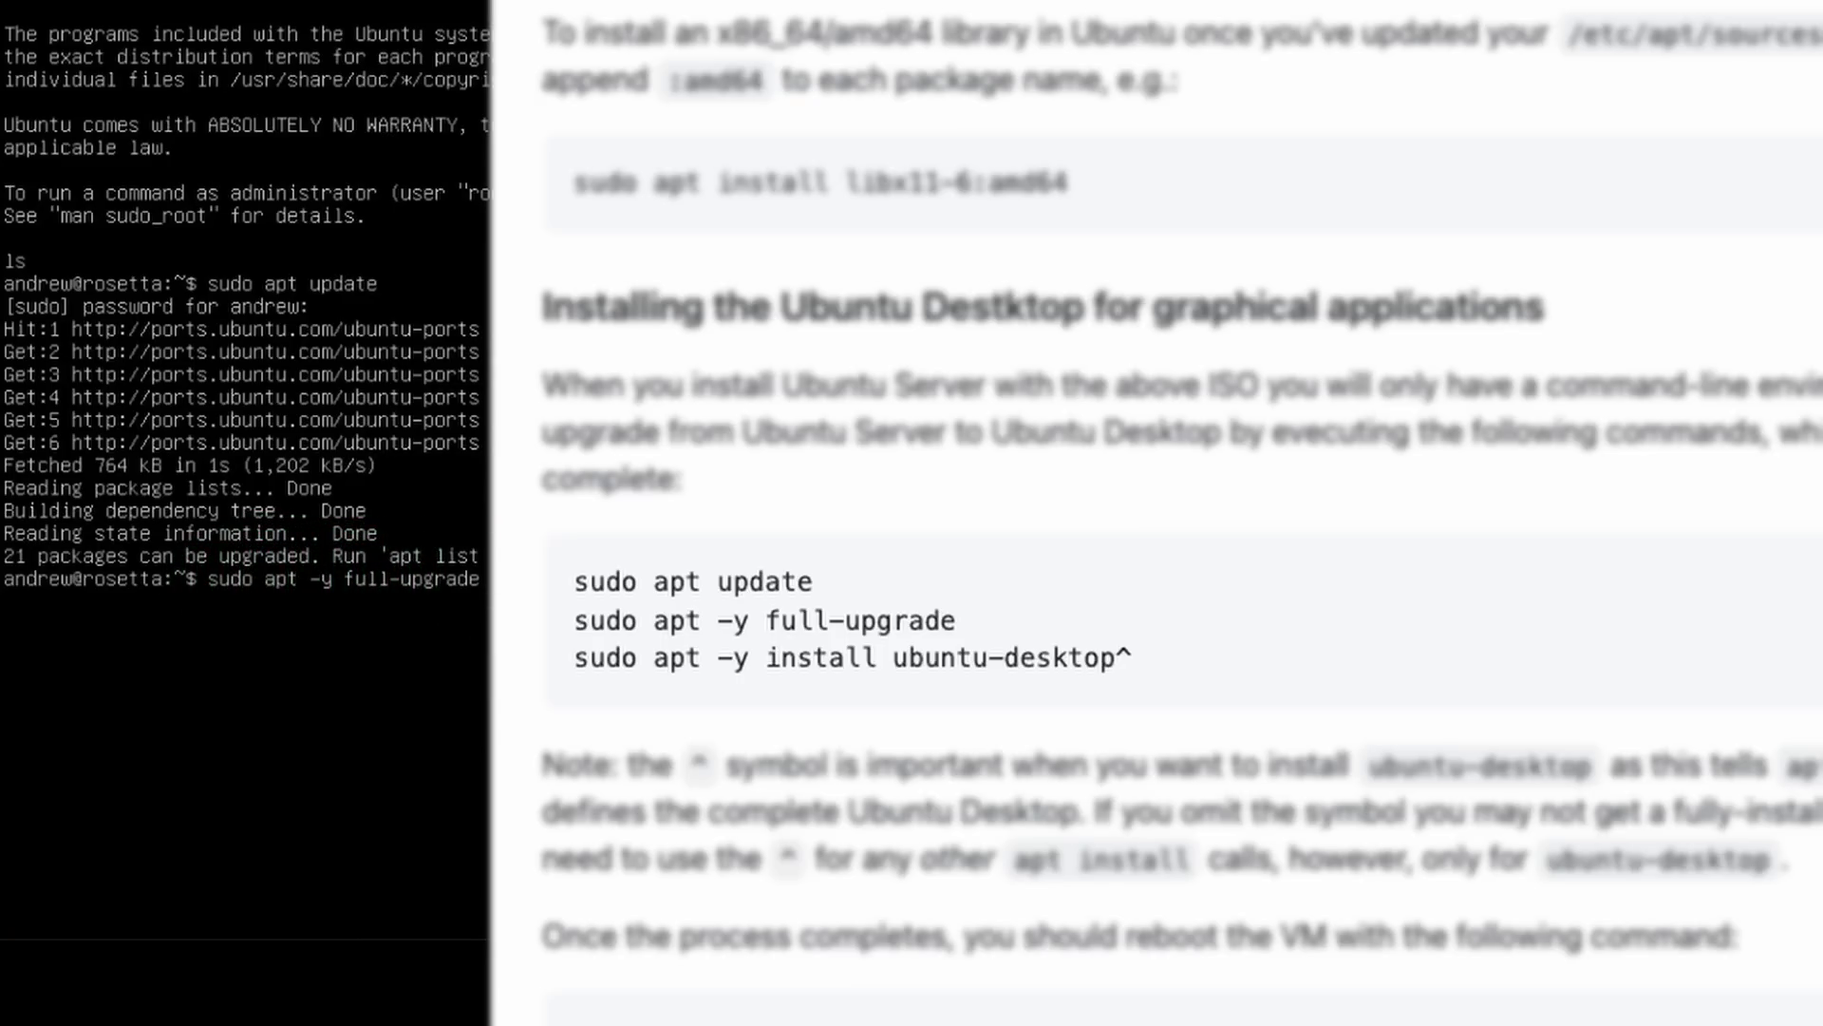
{"action": "key", "text": "Return"}
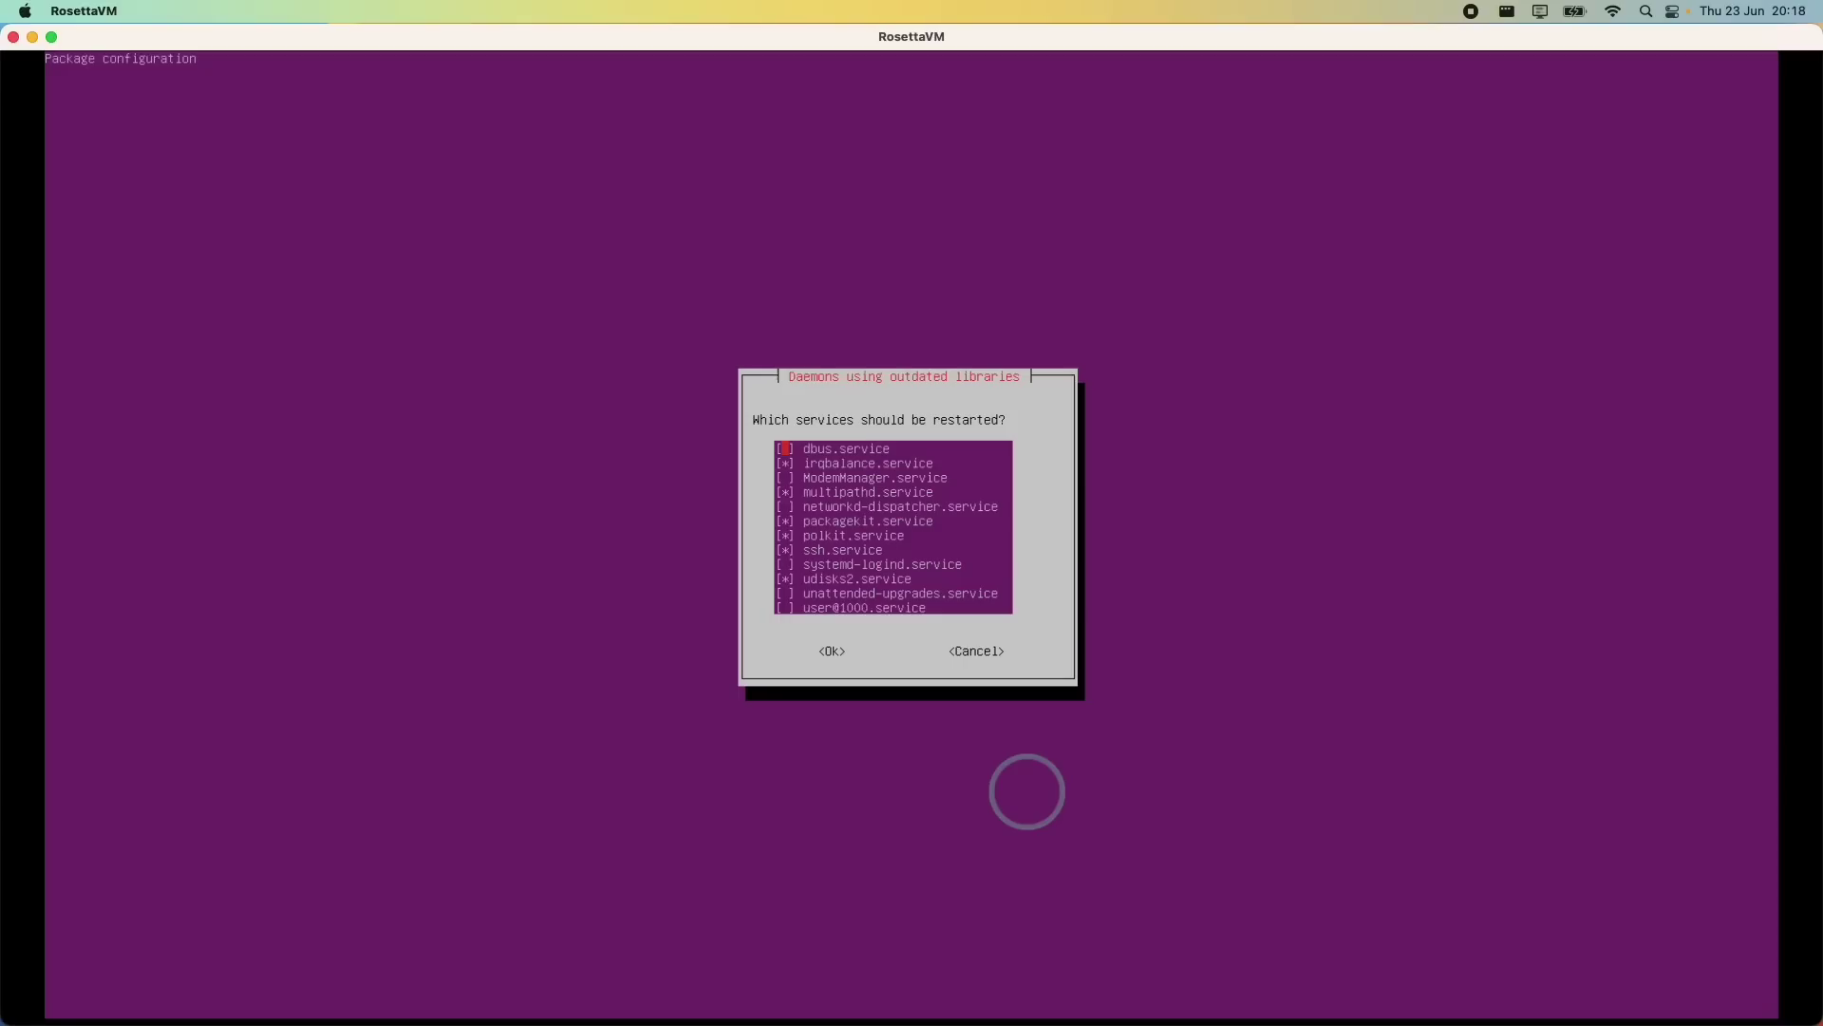
{"action": "key", "text": "Tab"}
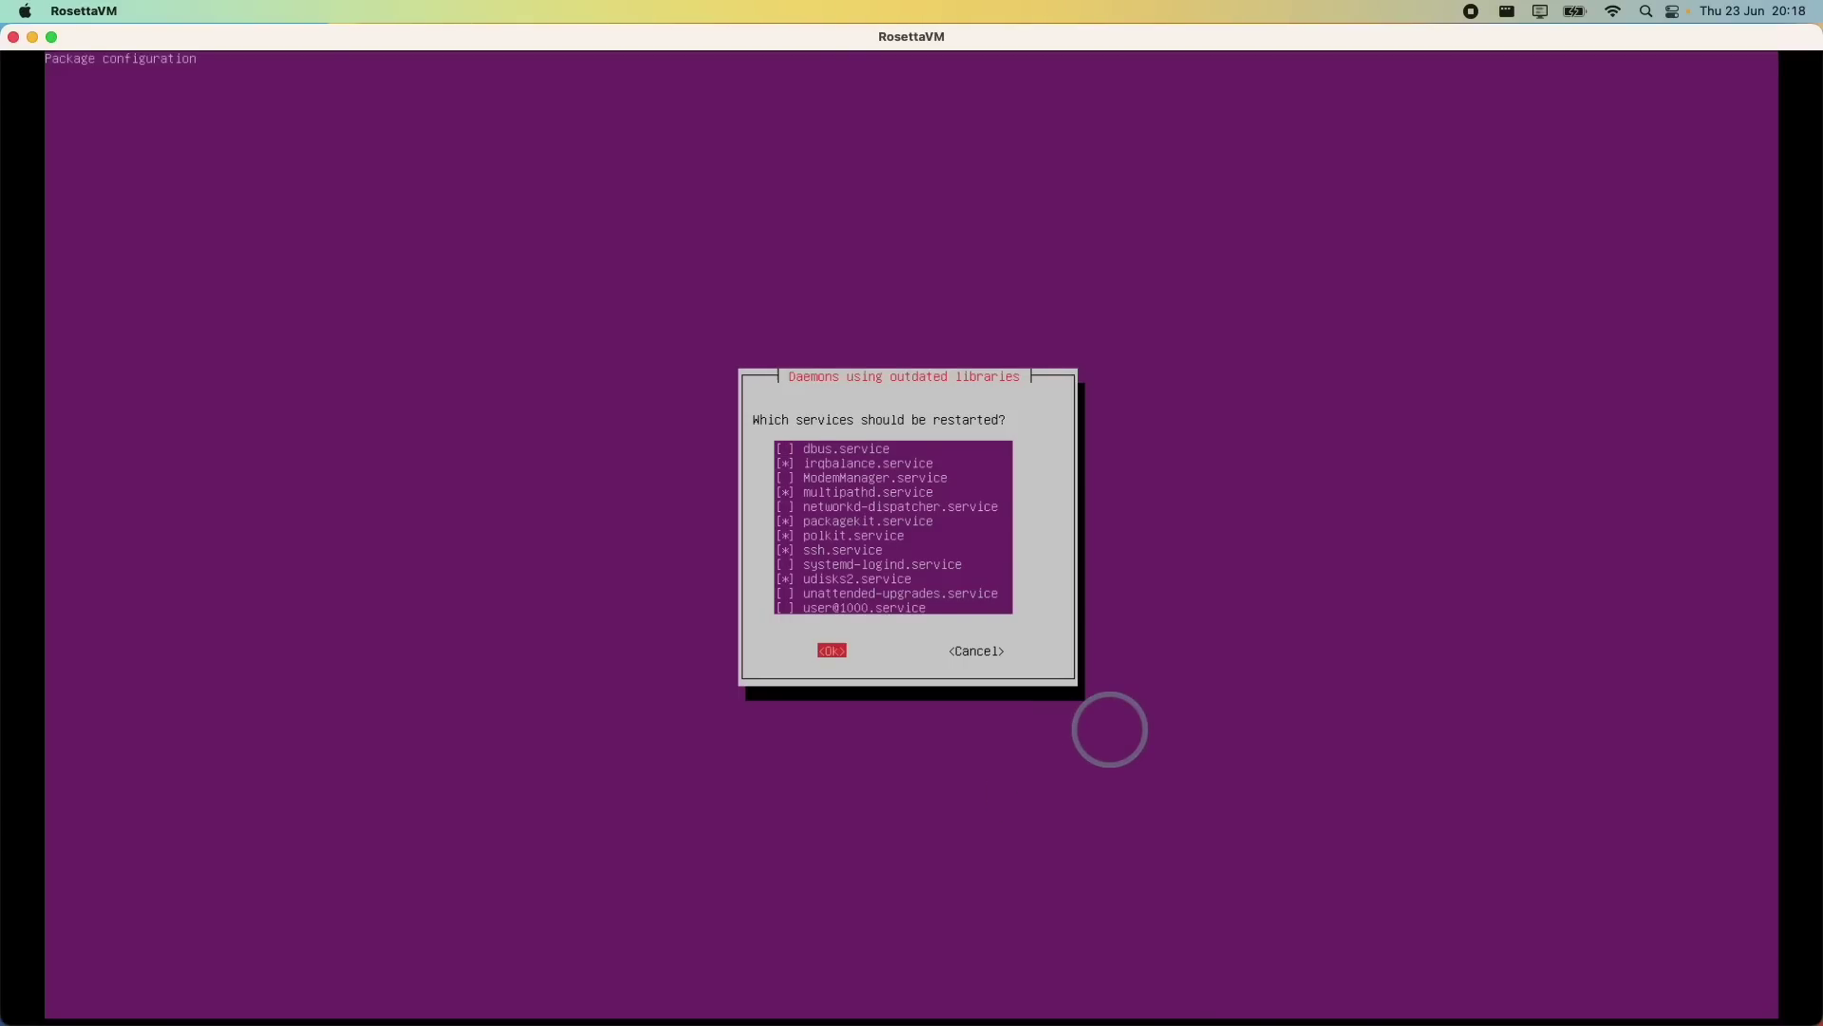
{"action": "key", "text": "Return"}
Step: Install ubuntu-desktop^ from the guide, accept prompts and restarts, then run sudo reboot
{"action": "key", "text": "super+Tab"}
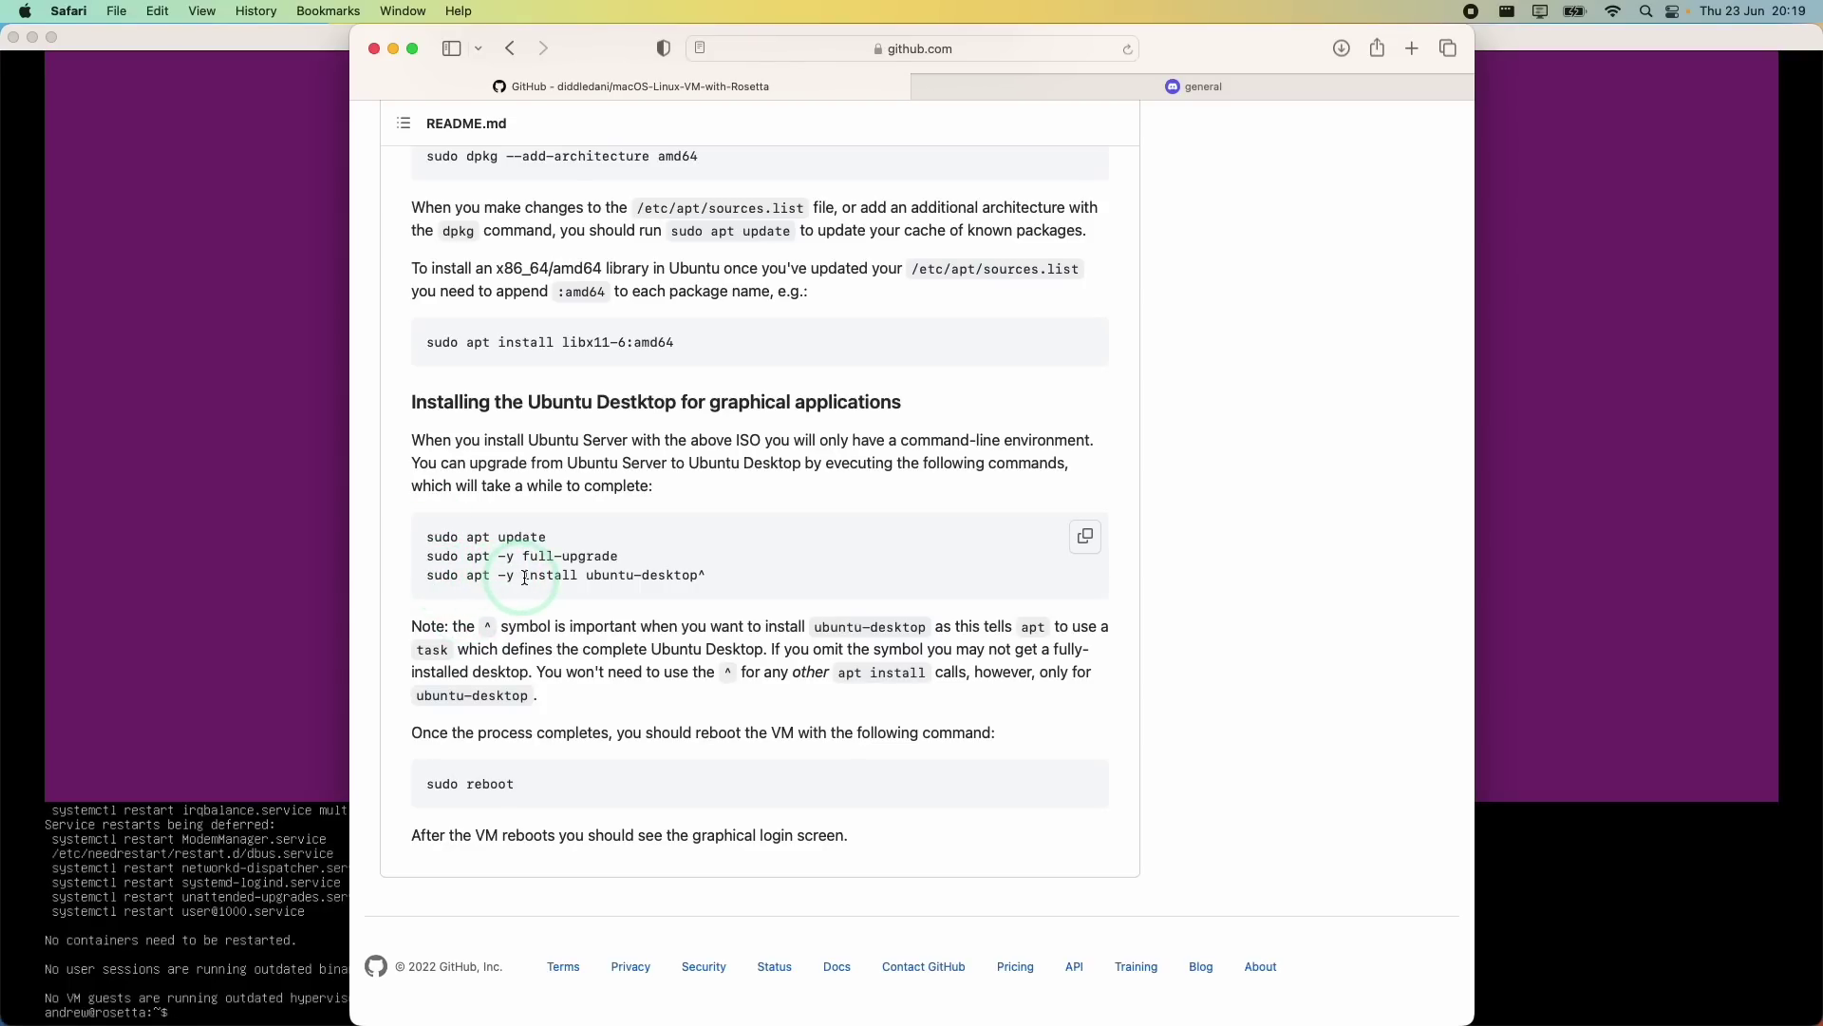
{"action": "left_click_drag", "start_coordinate": [586, 577], "coordinate": [707, 574]}
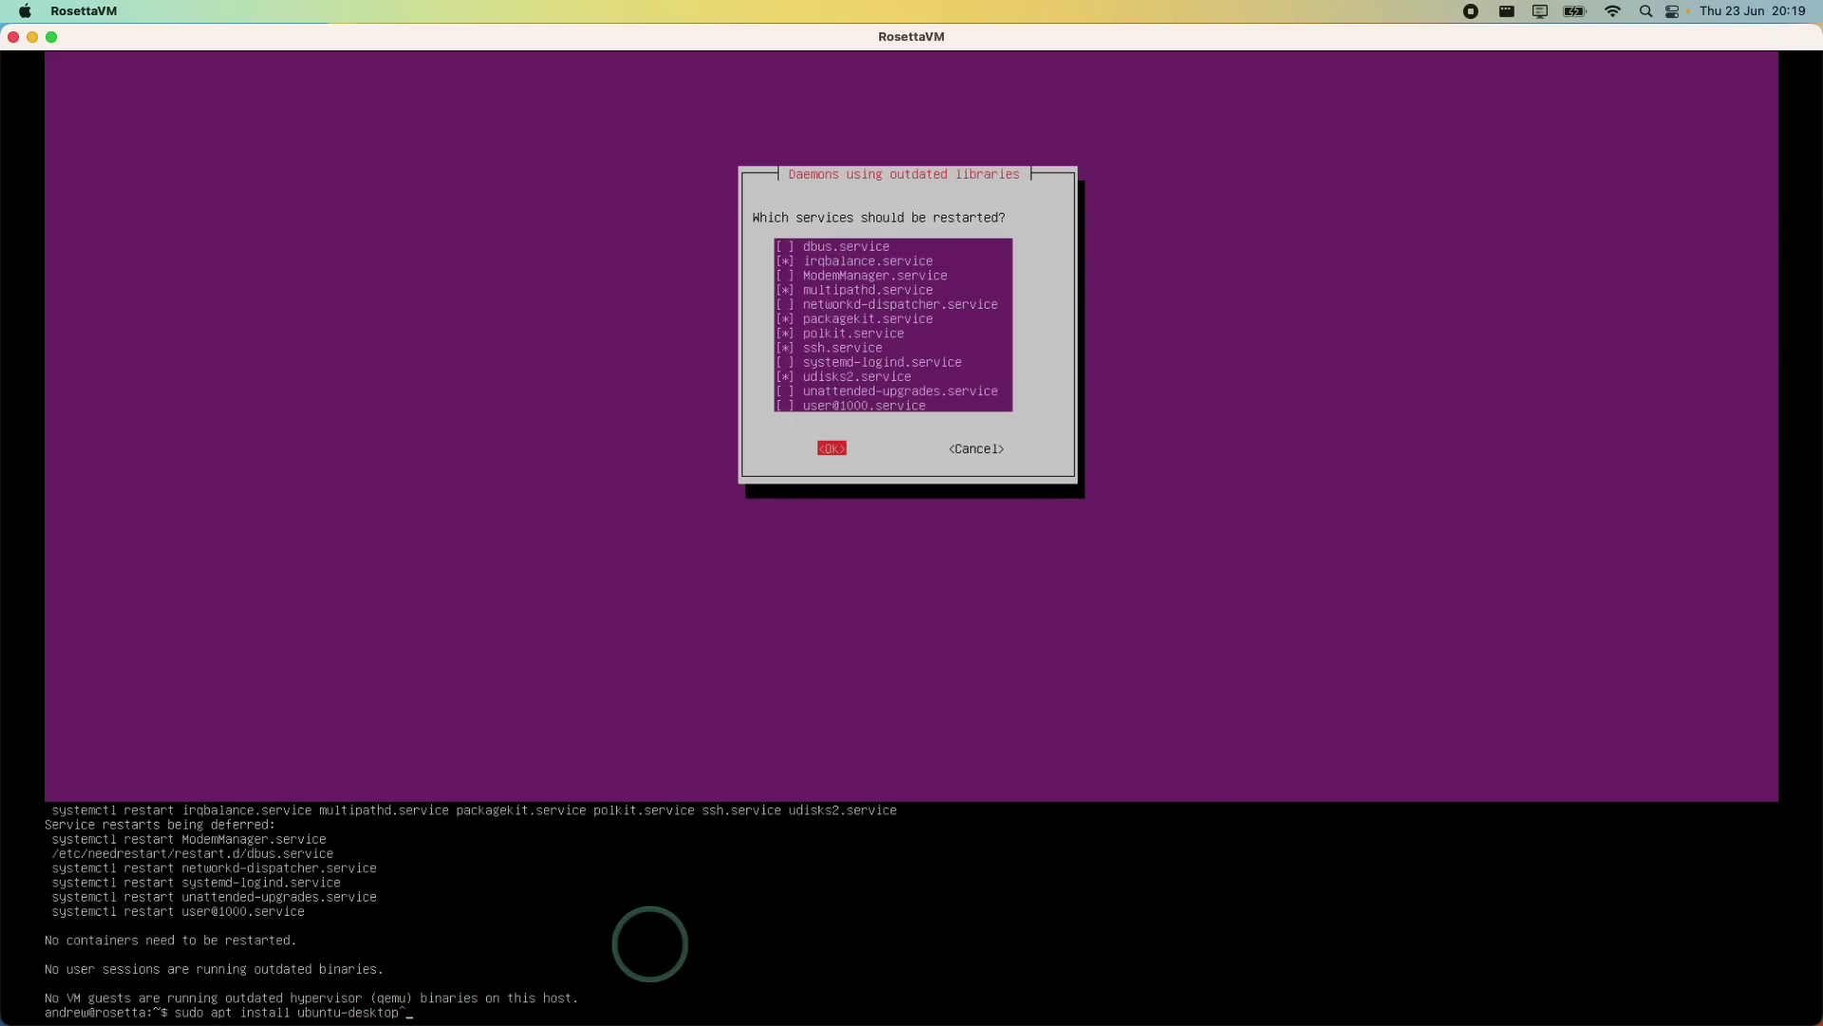
{"action": "key", "text": "Return"}
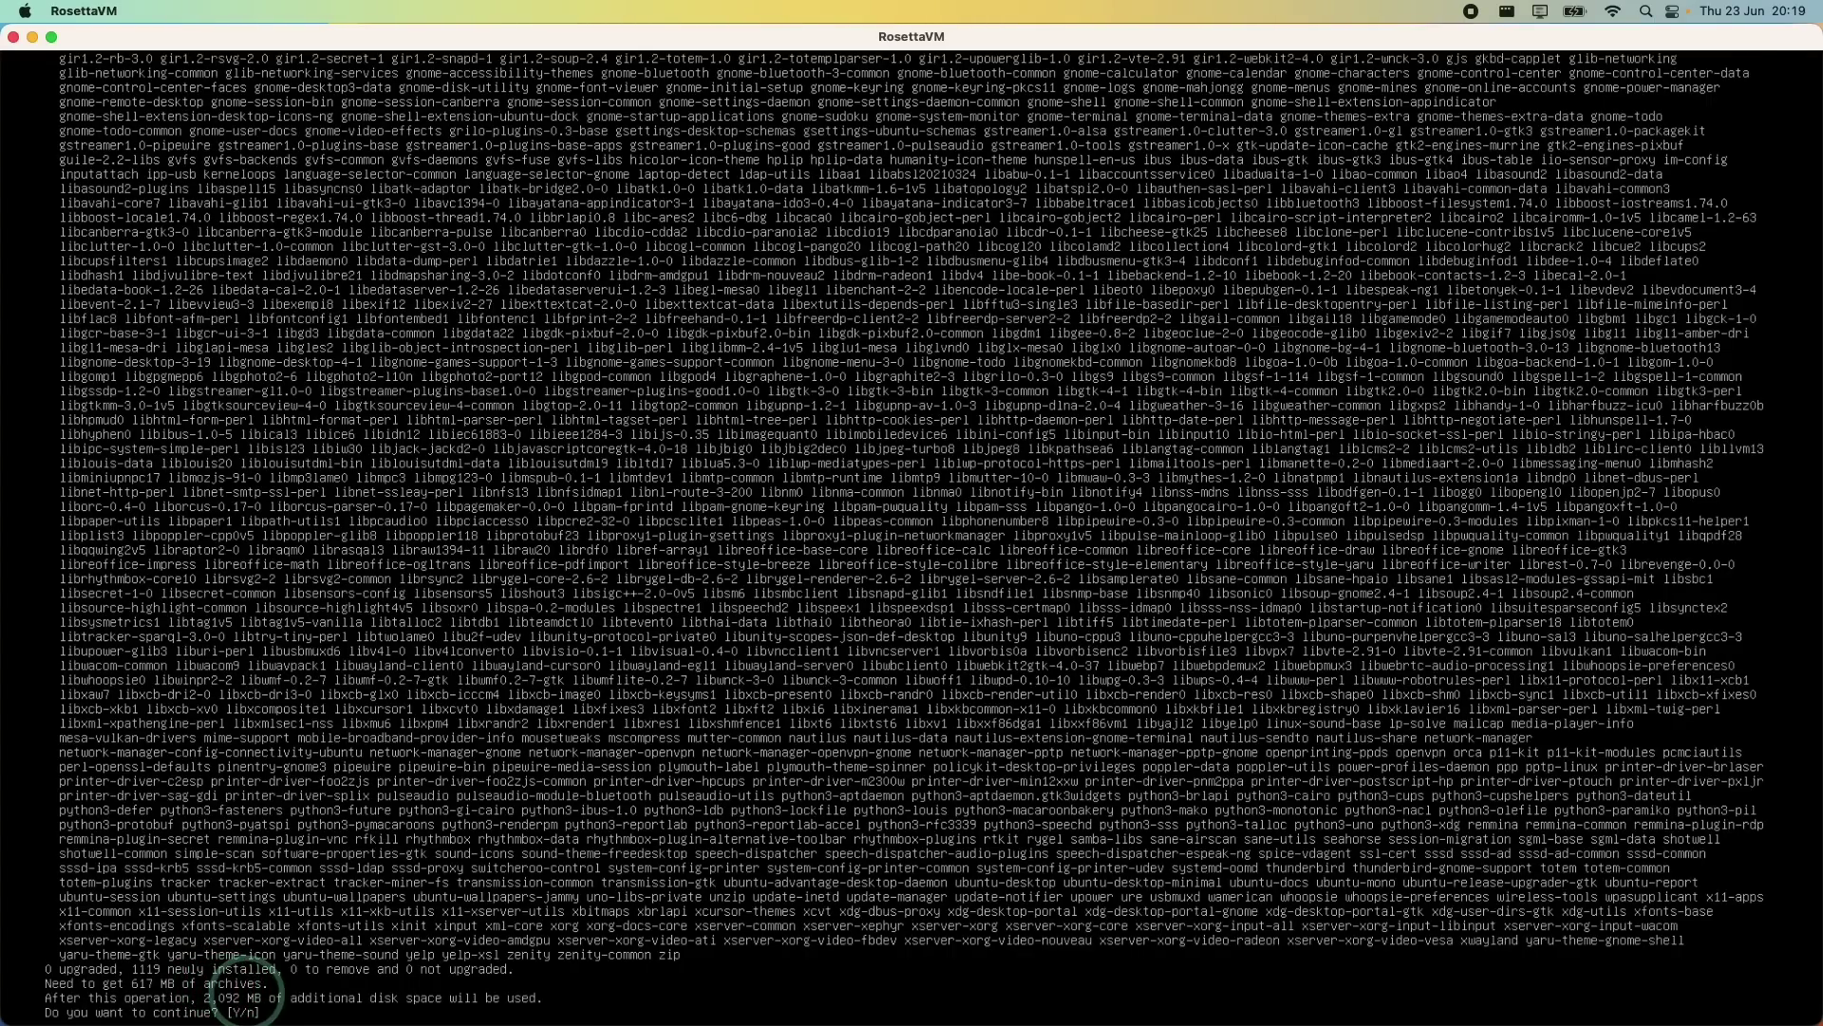
{"action": "type", "text": "y"}
{"action": "key", "text": "Return"}
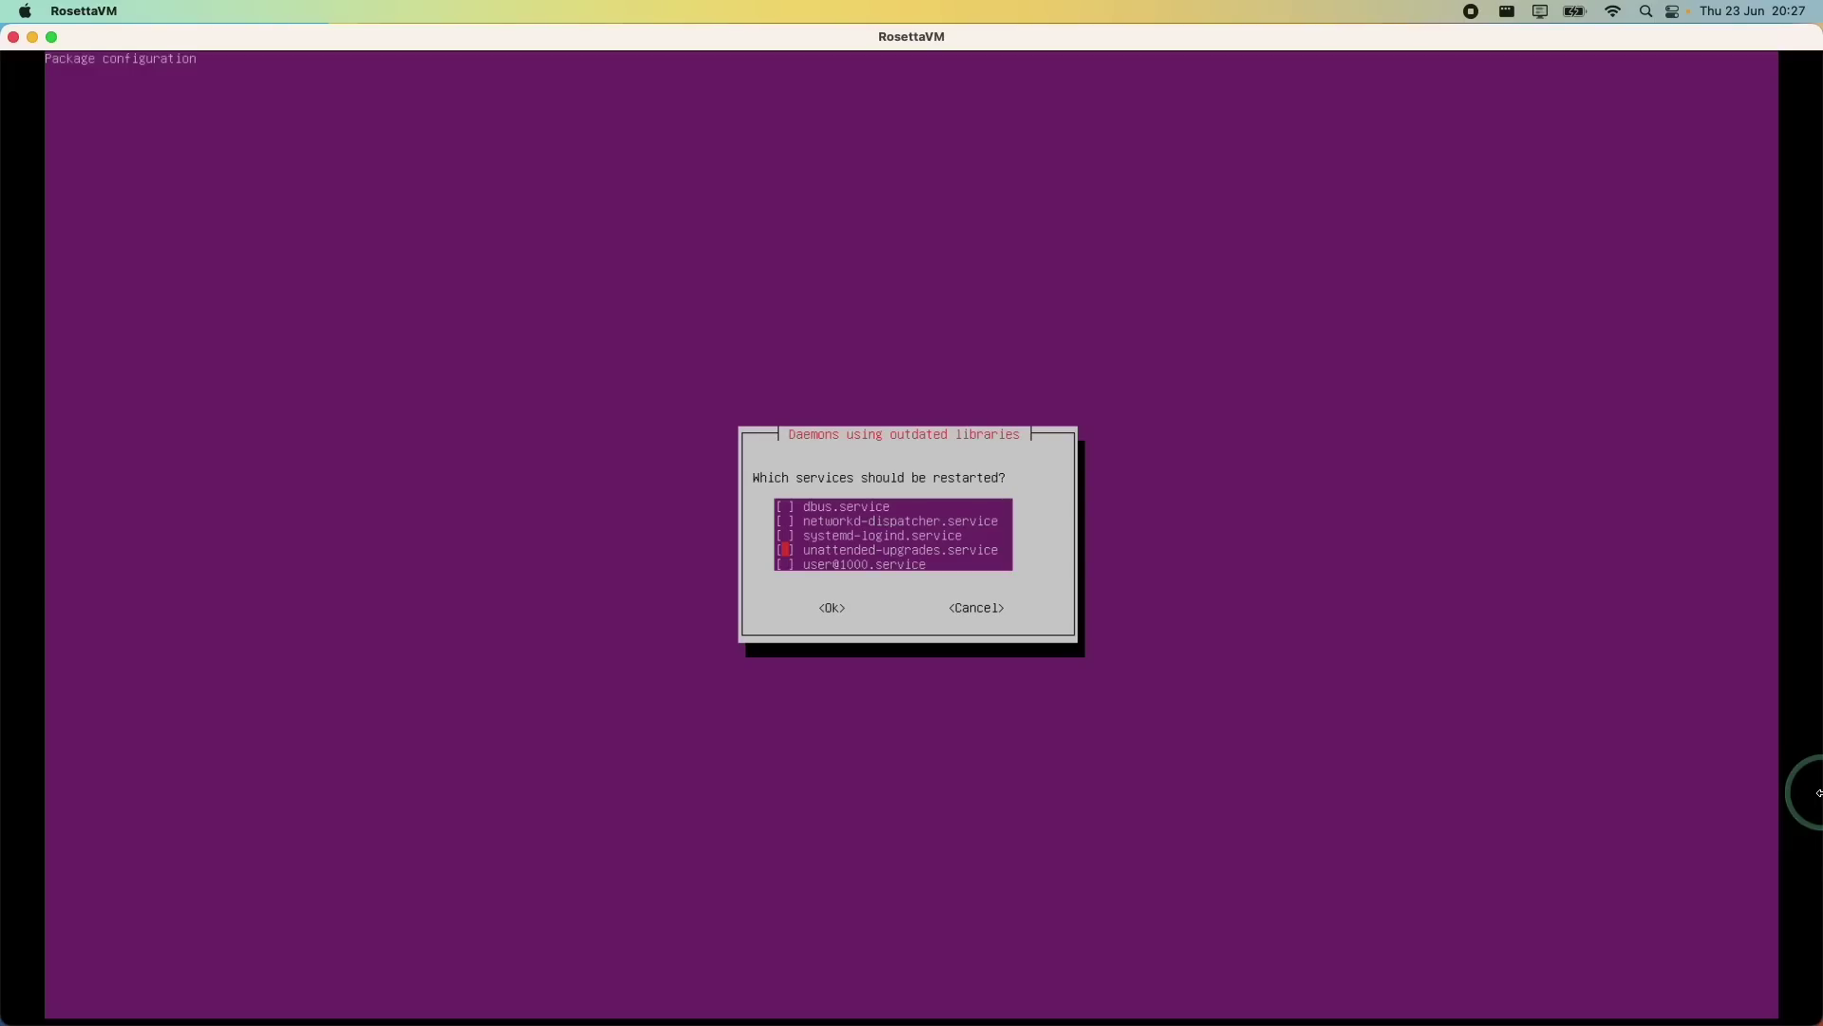
{"action": "key", "text": "Return"}
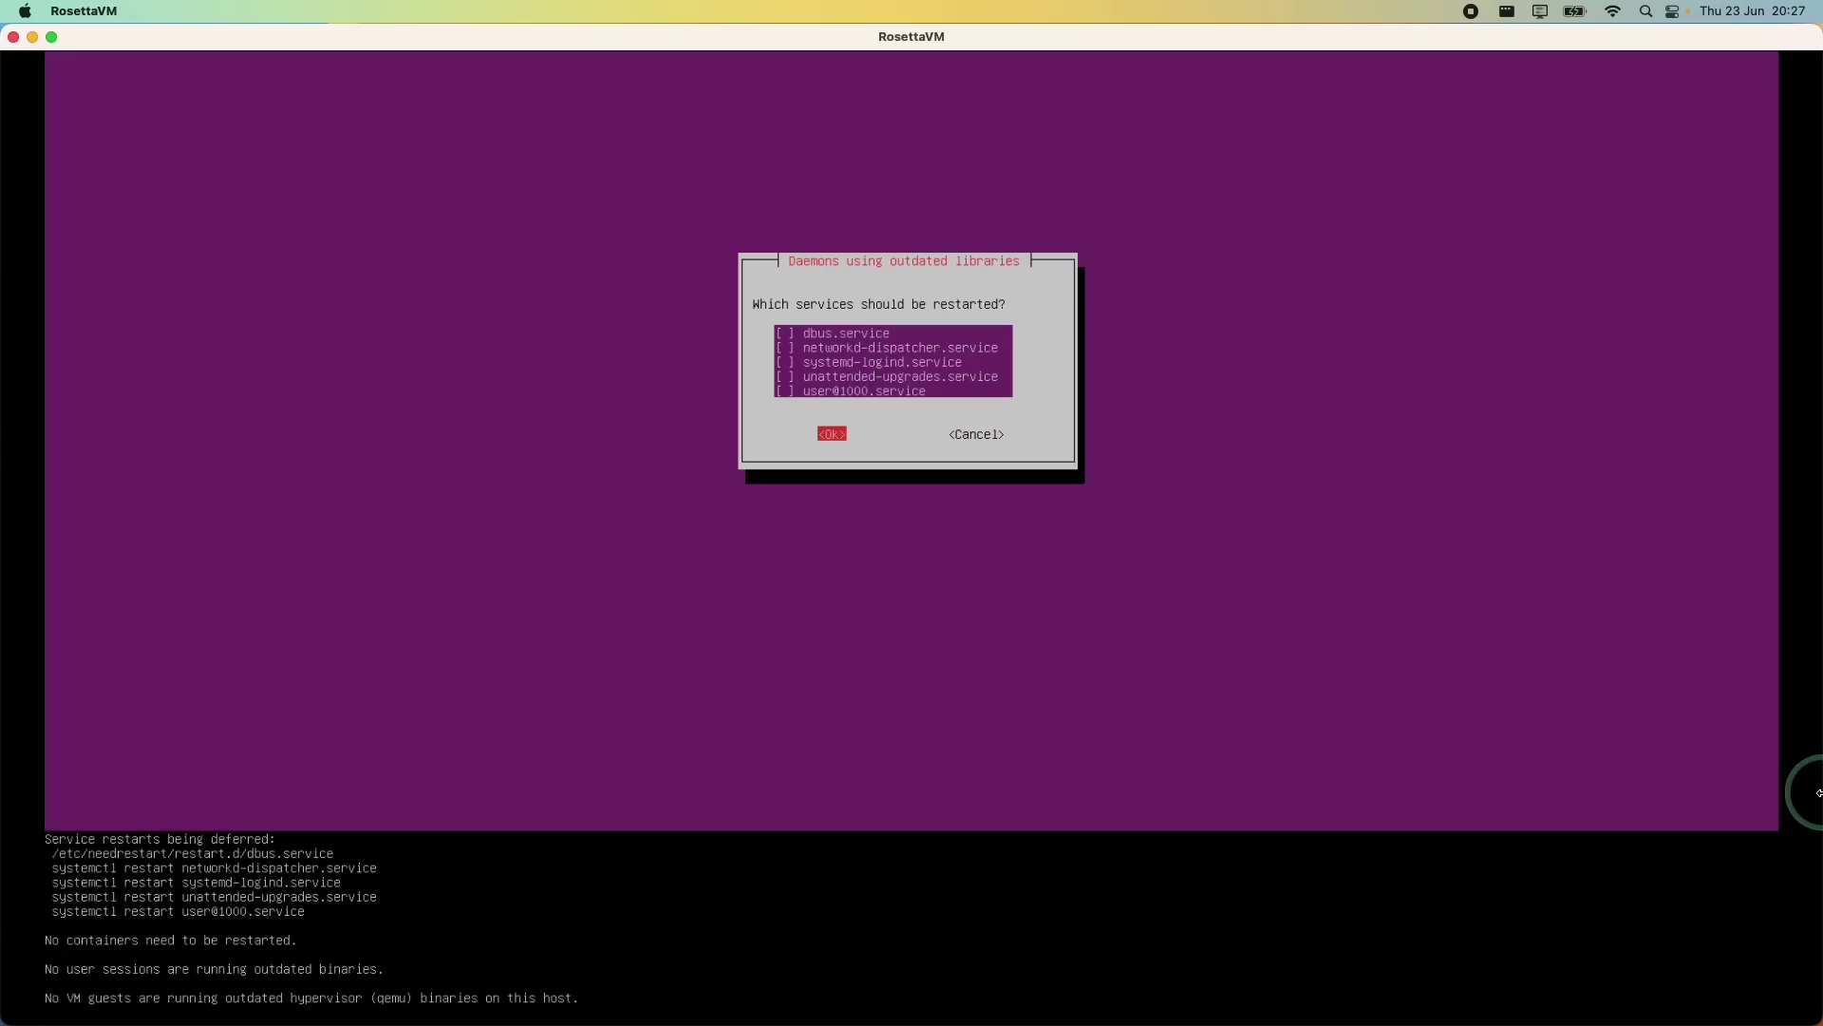
{"action": "type", "text": "sudo reboot"}
{"action": "key", "text": "Return"}
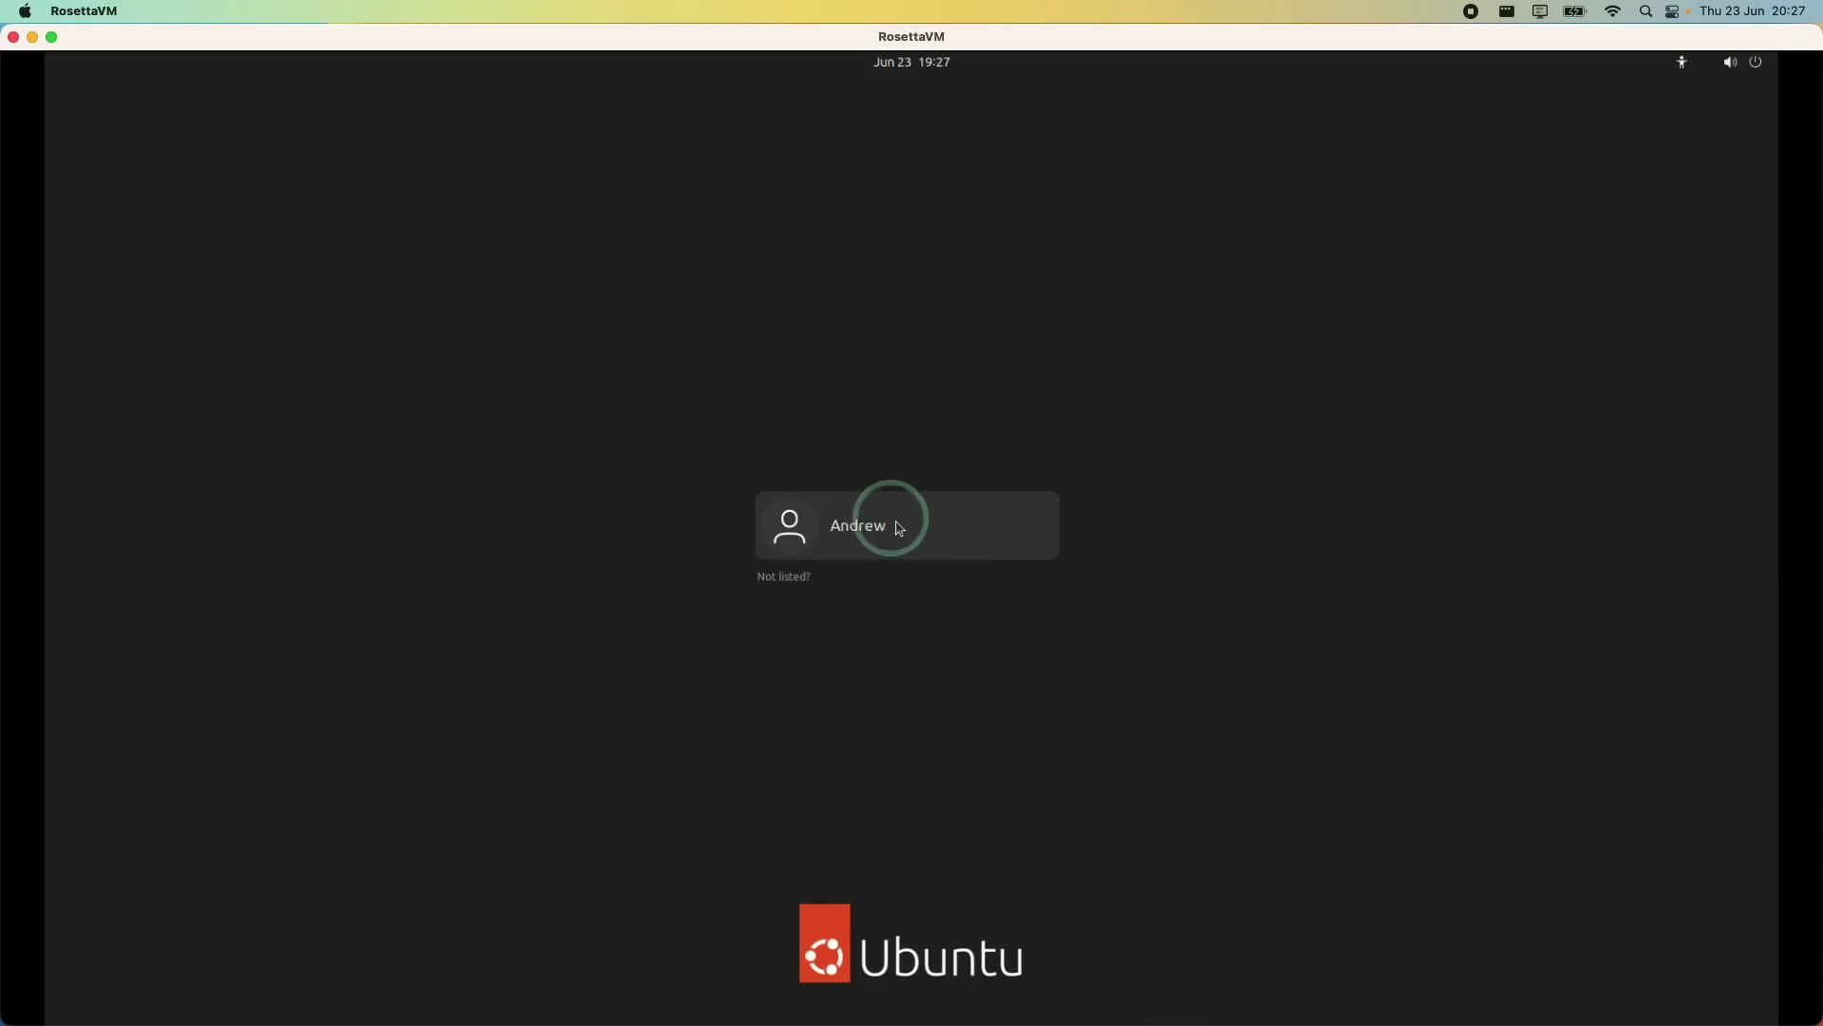
Step: Log in with the user's password, skip the Livepatch, Help improve Ubuntu and Privacy pages, and show Activities
{"action": "left_click", "coordinate": [860, 528]}
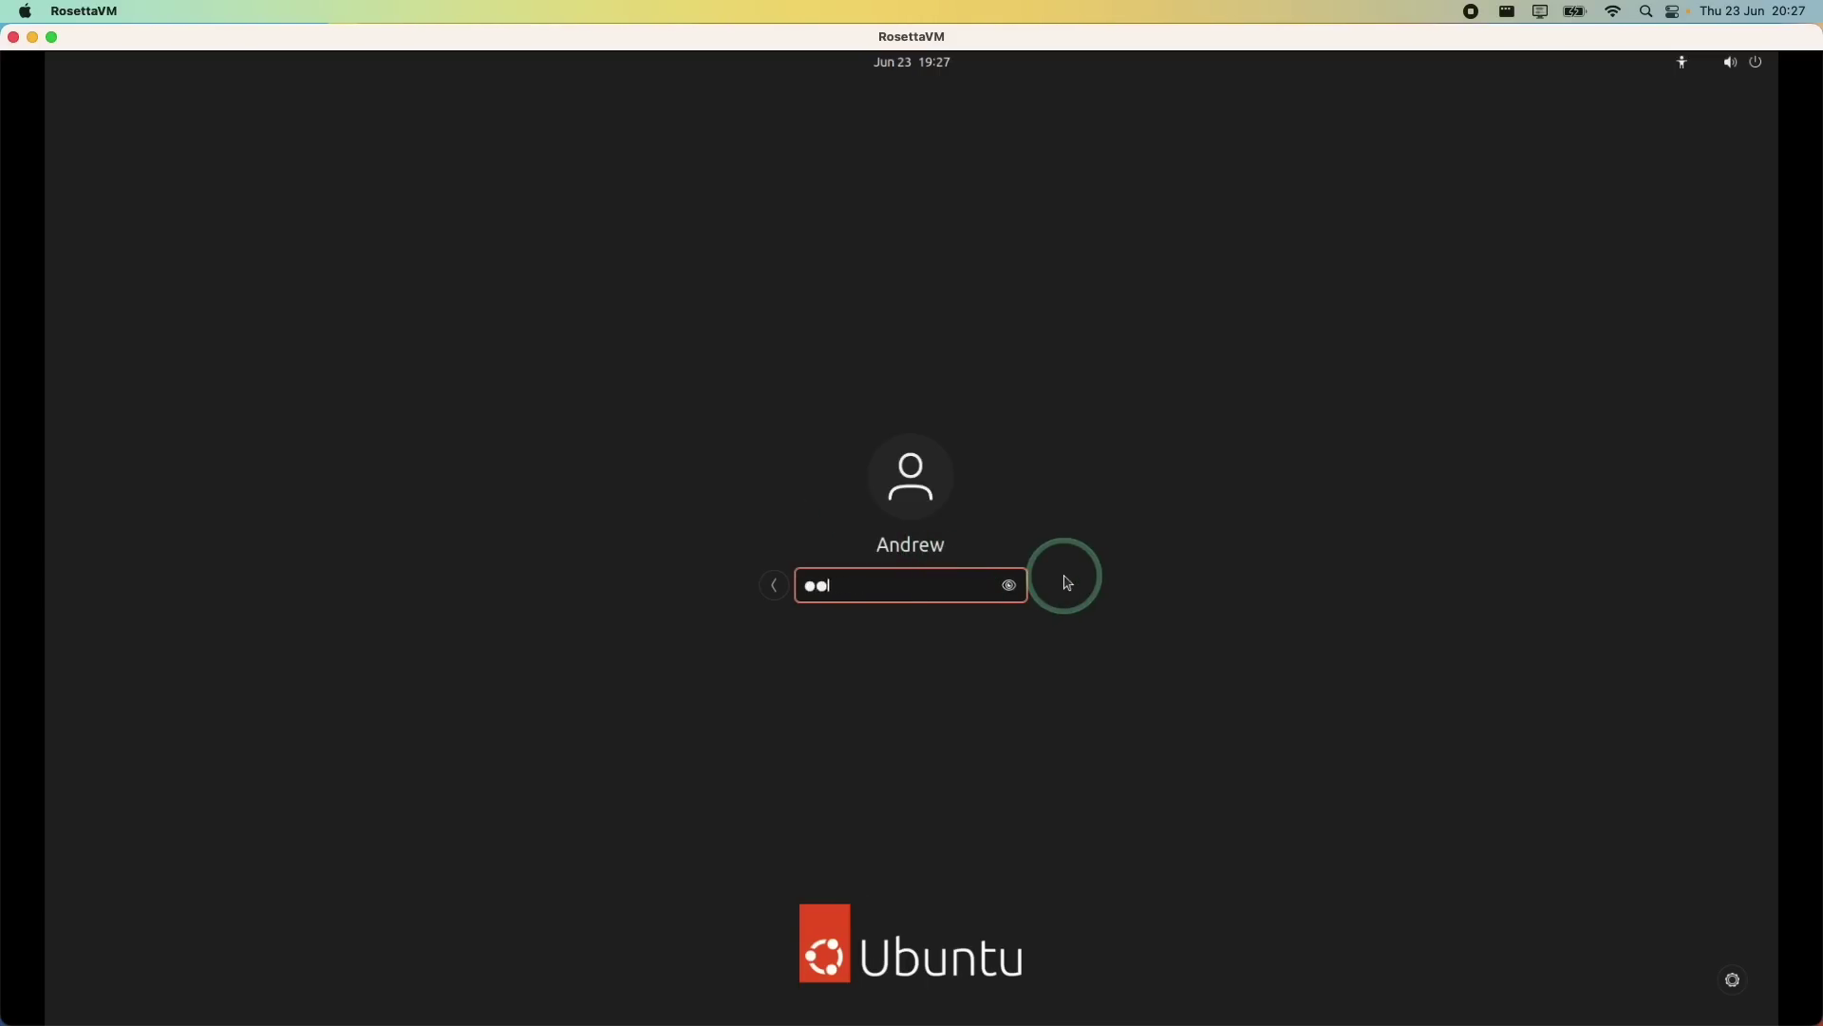
{"action": "key", "text": "Return"}
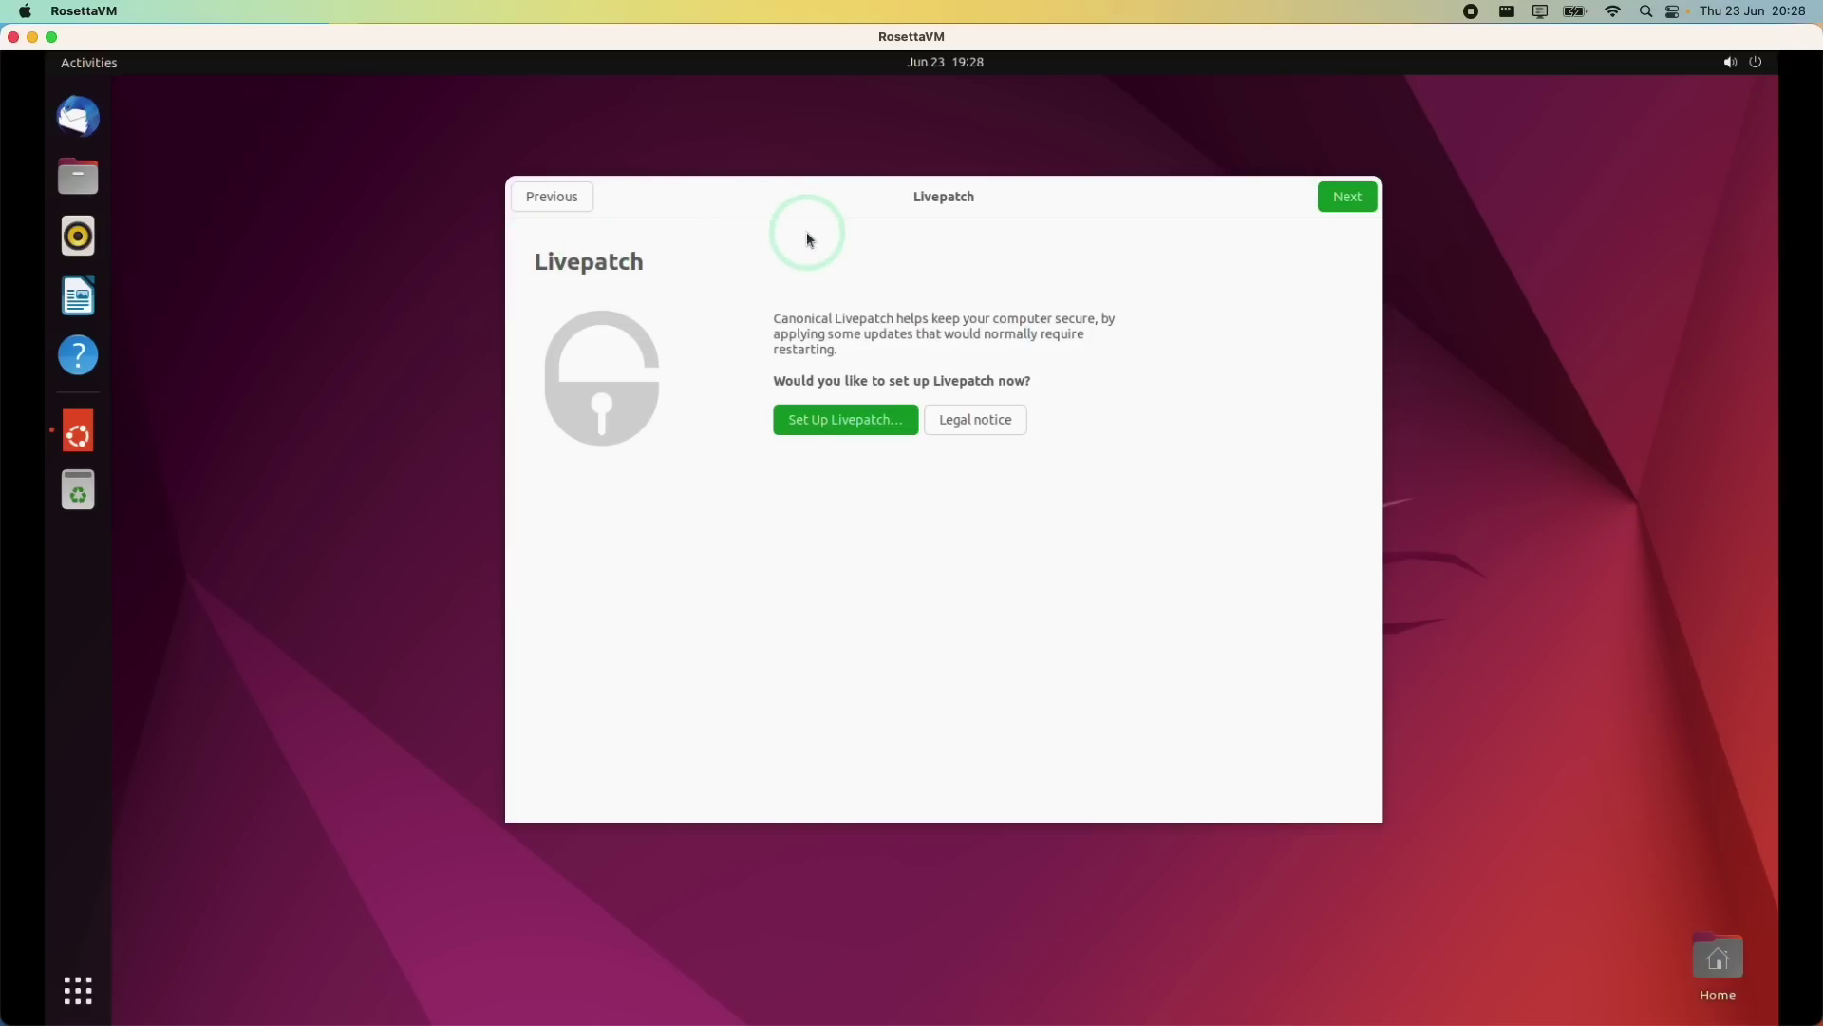
{"action": "left_click", "coordinate": [1347, 197]}
{"action": "left_click", "coordinate": [1349, 197]}
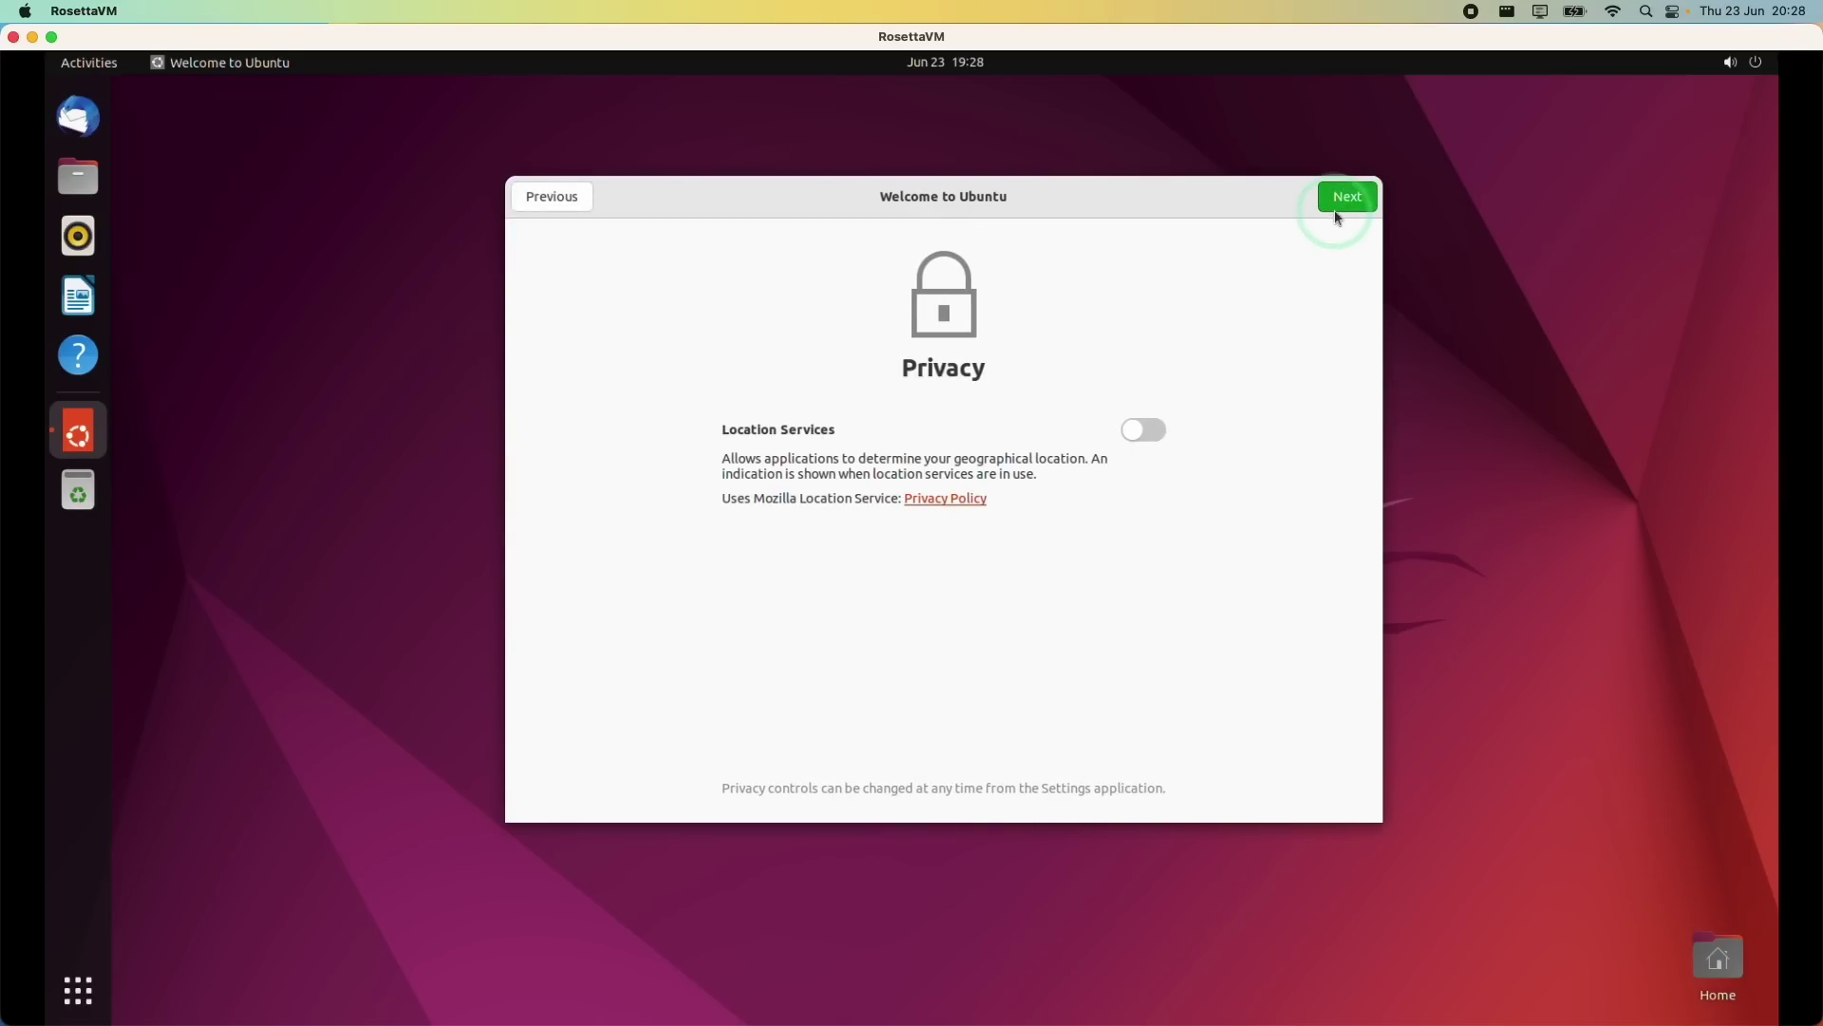
{"action": "left_click", "coordinate": [1348, 197]}
{"action": "left_click", "coordinate": [1347, 200]}
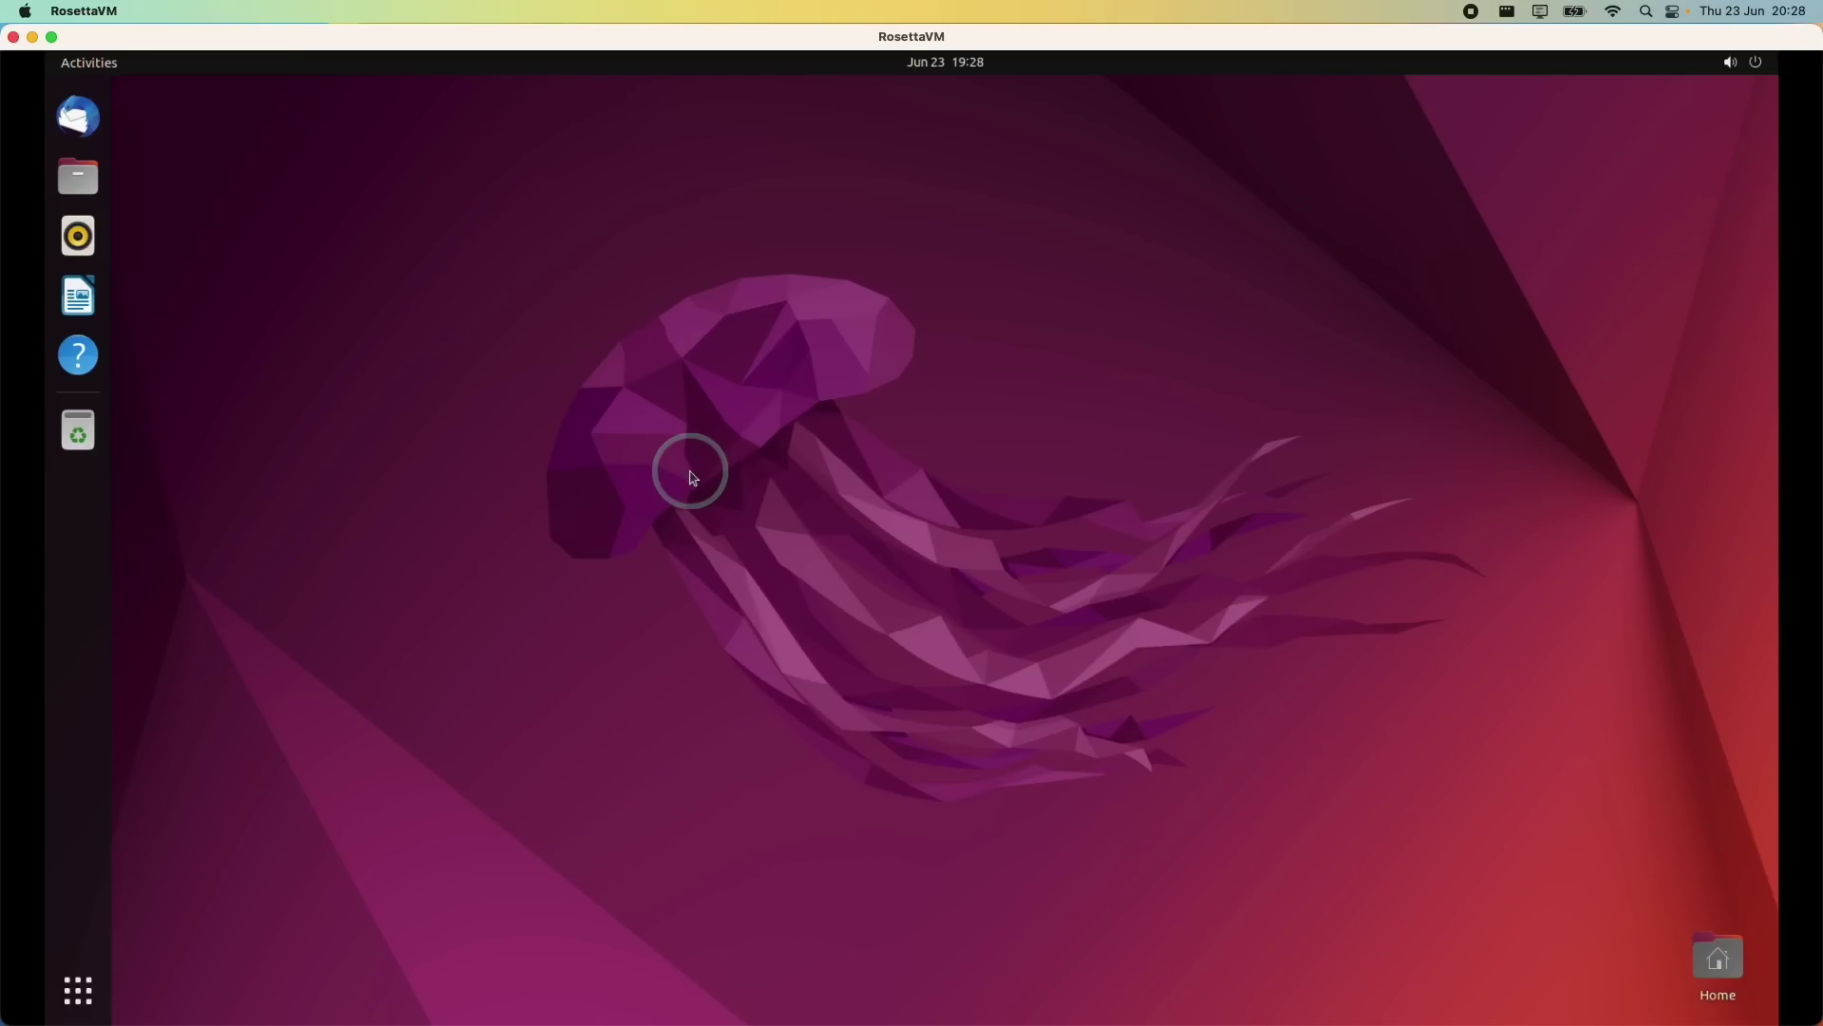
{"action": "key", "text": "super"}
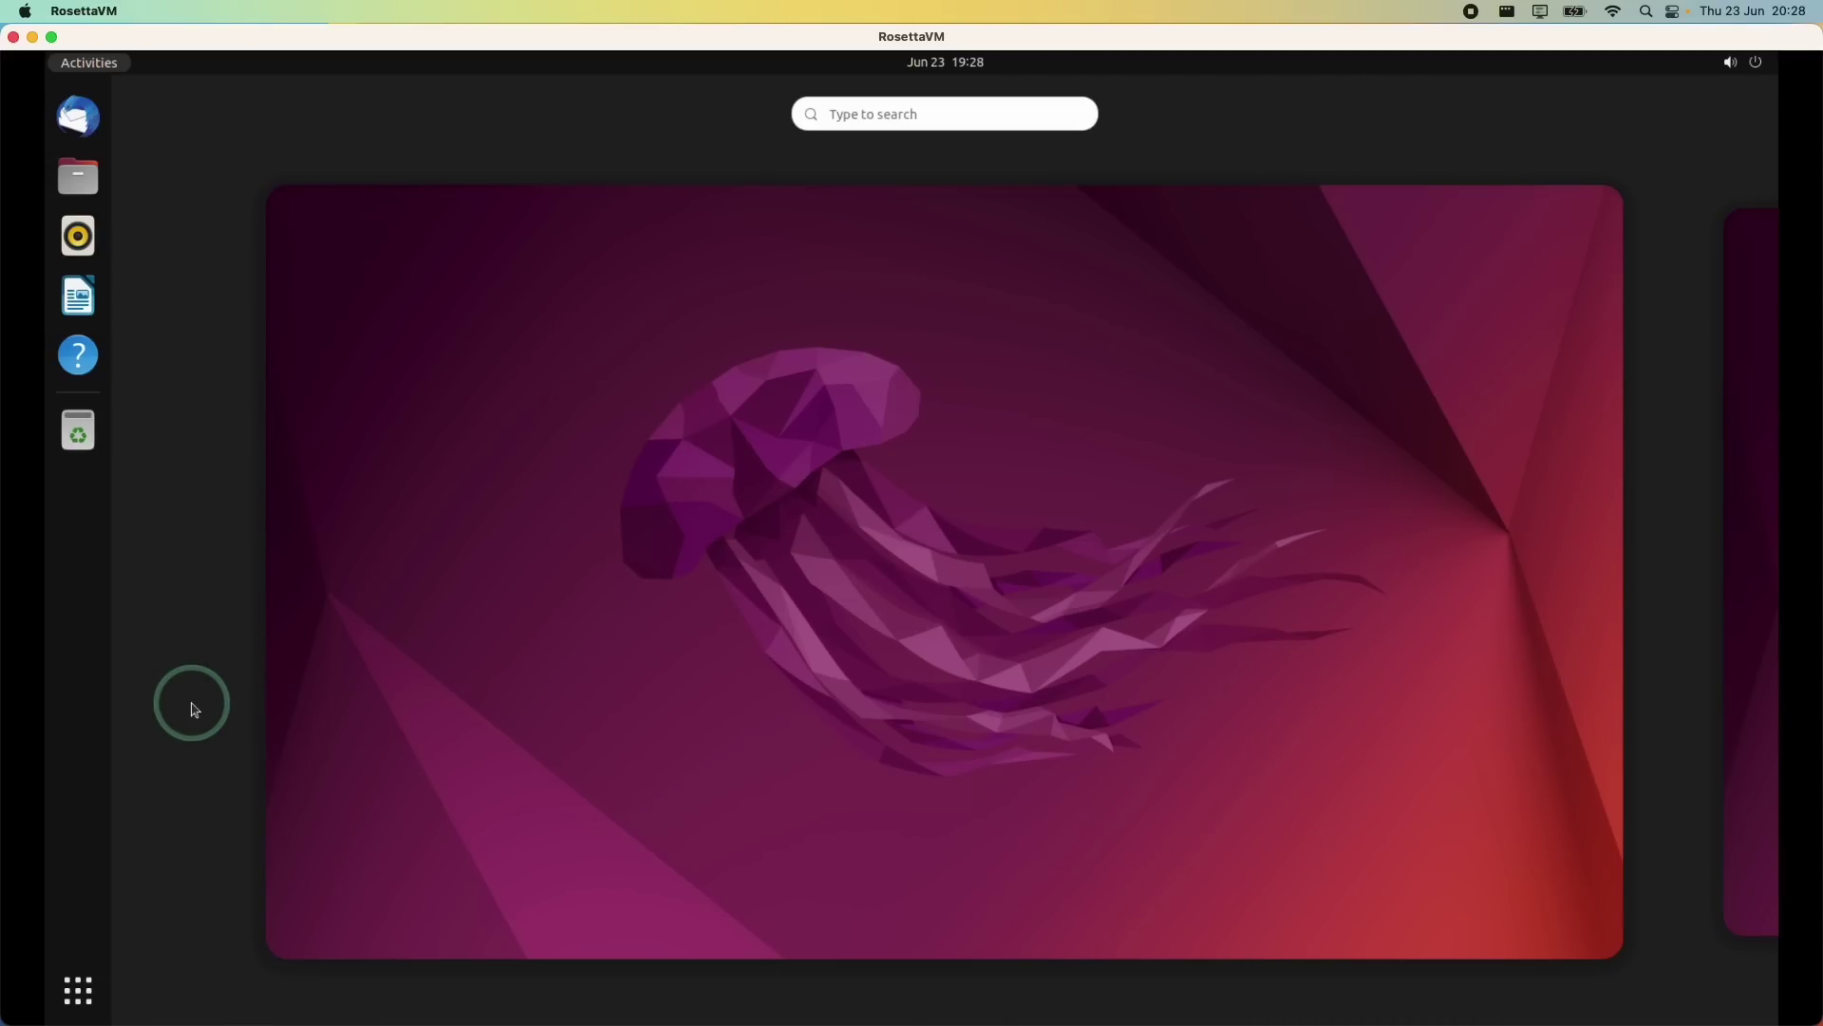
Step: Install gnome-software from a Terminal with sudo apt install, confirming with y
{"action": "left_click", "coordinate": [84, 999]}
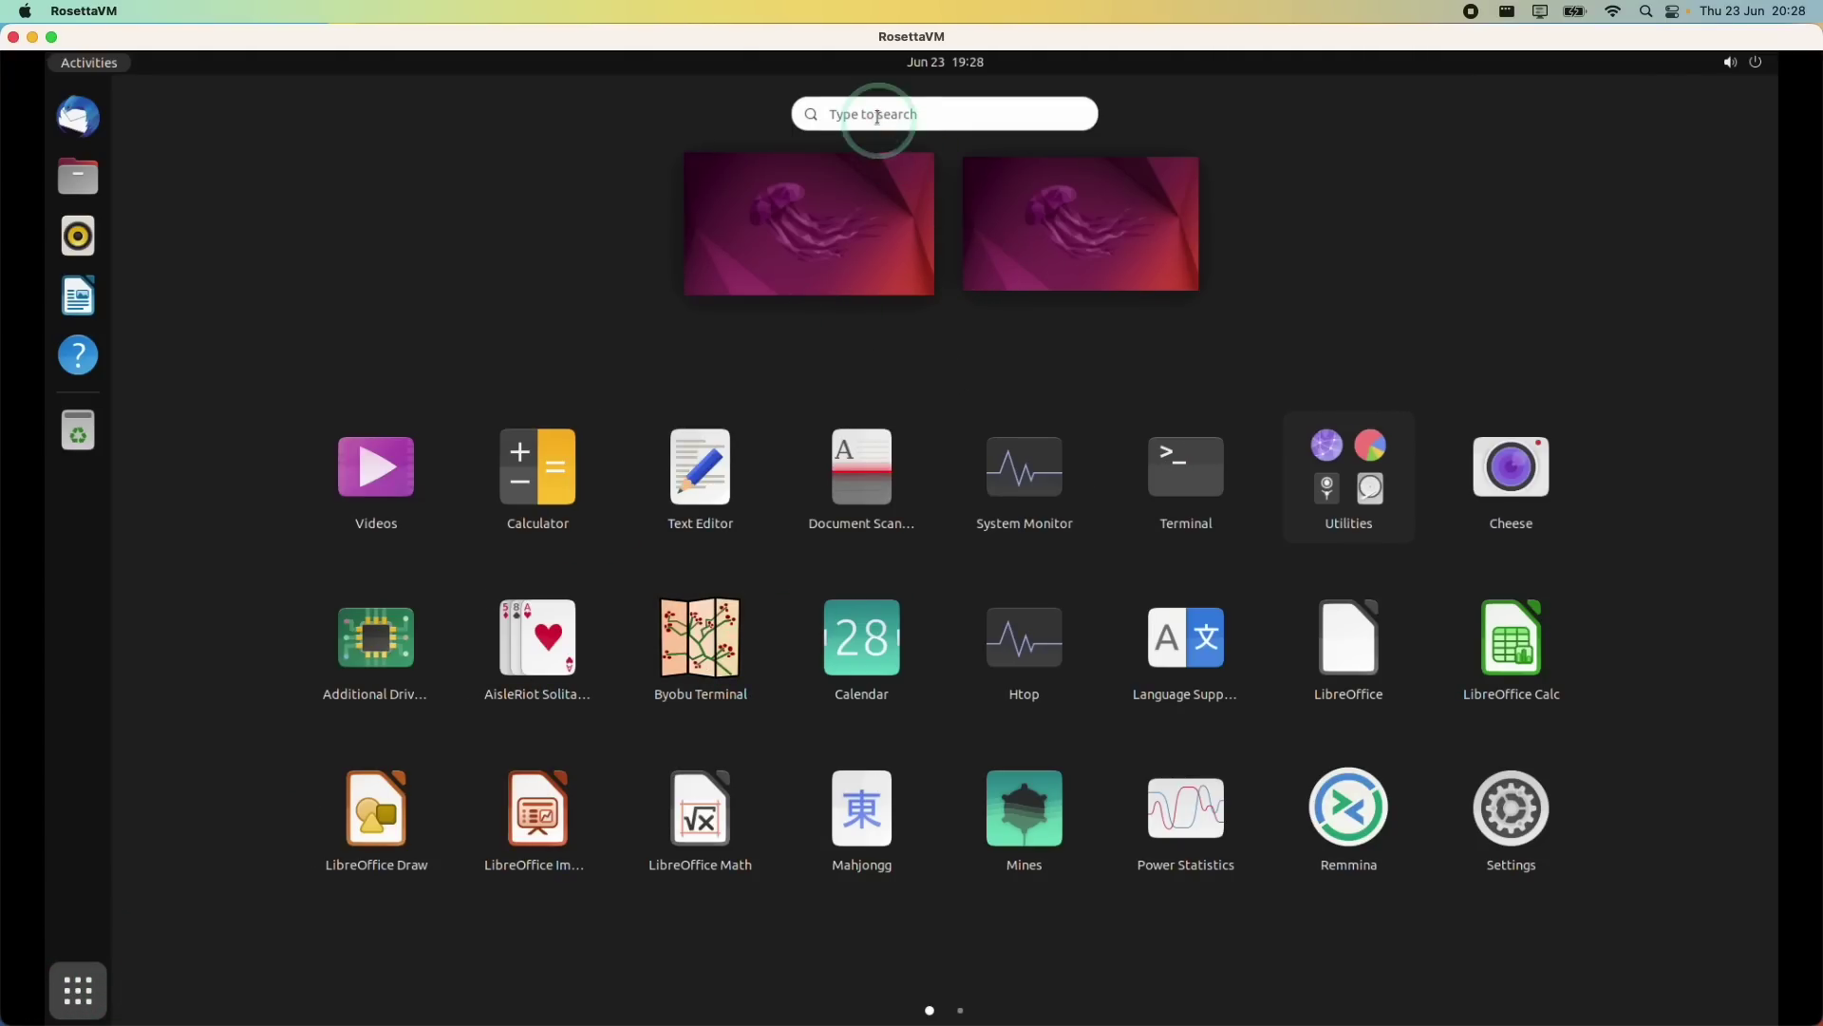
{"action": "left_click", "coordinate": [1185, 474]}
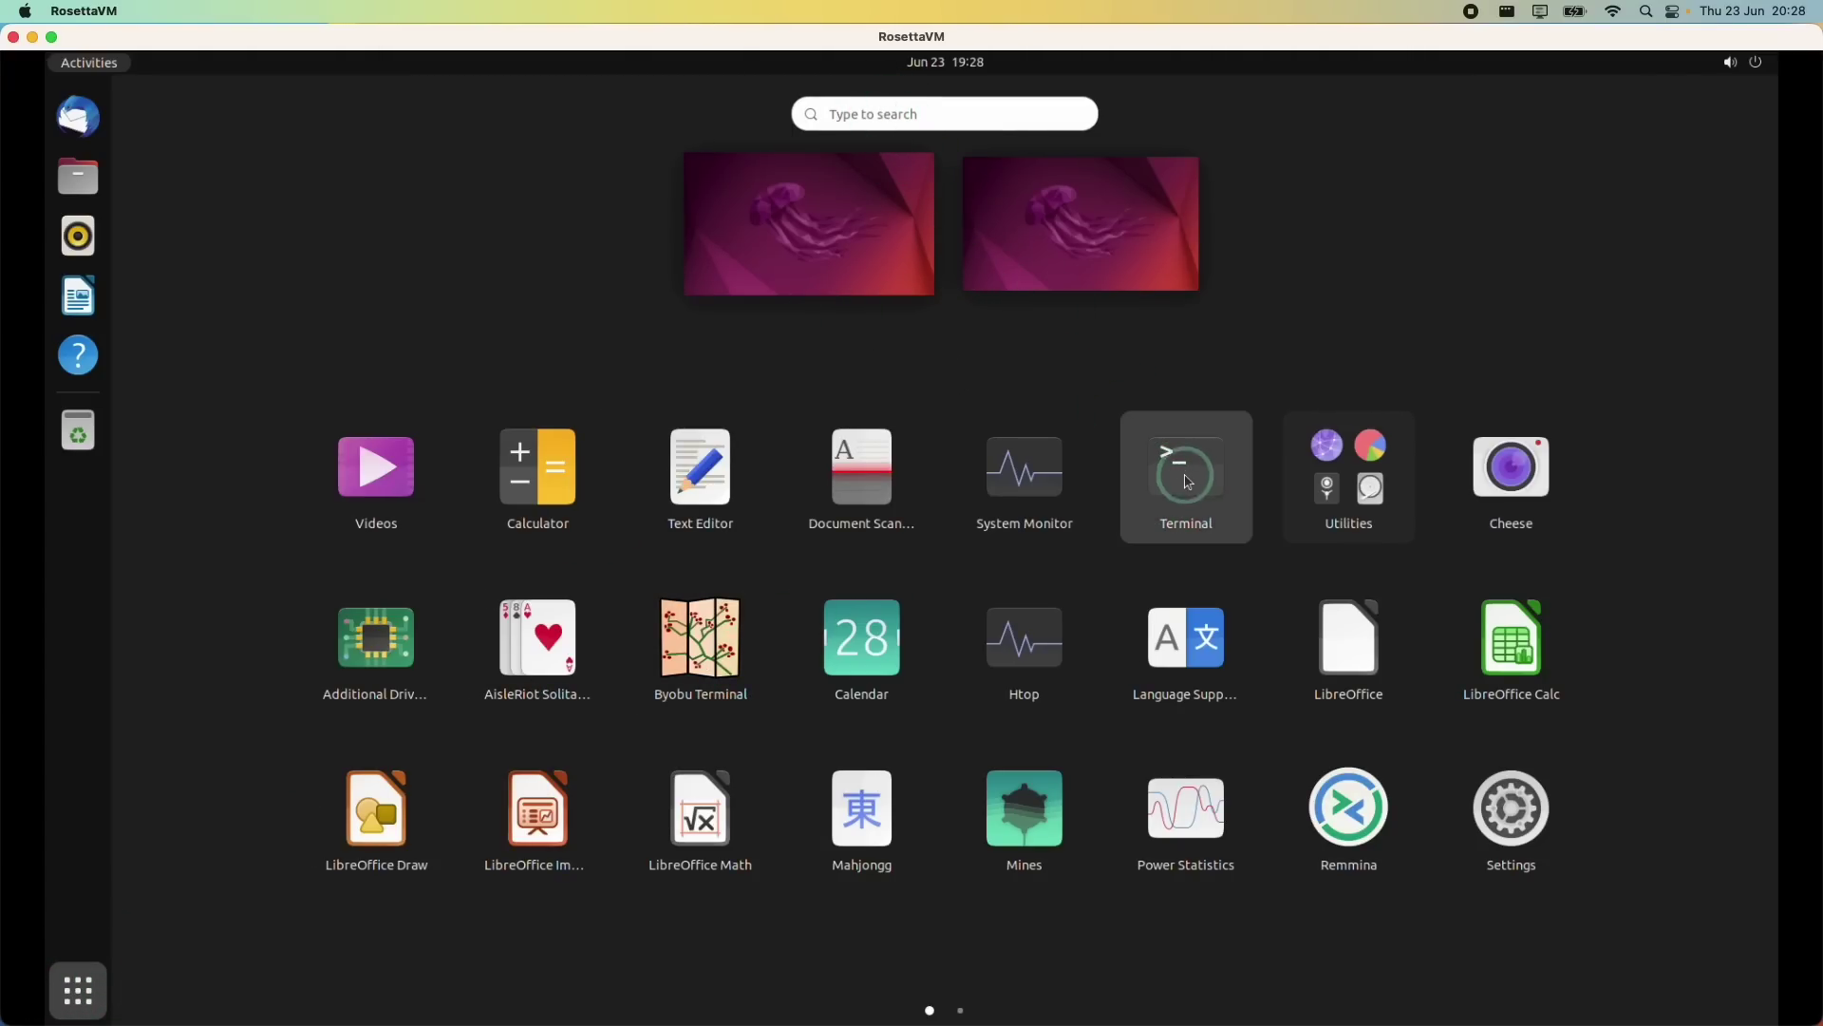
{"action": "left_click", "coordinate": [719, 96]}
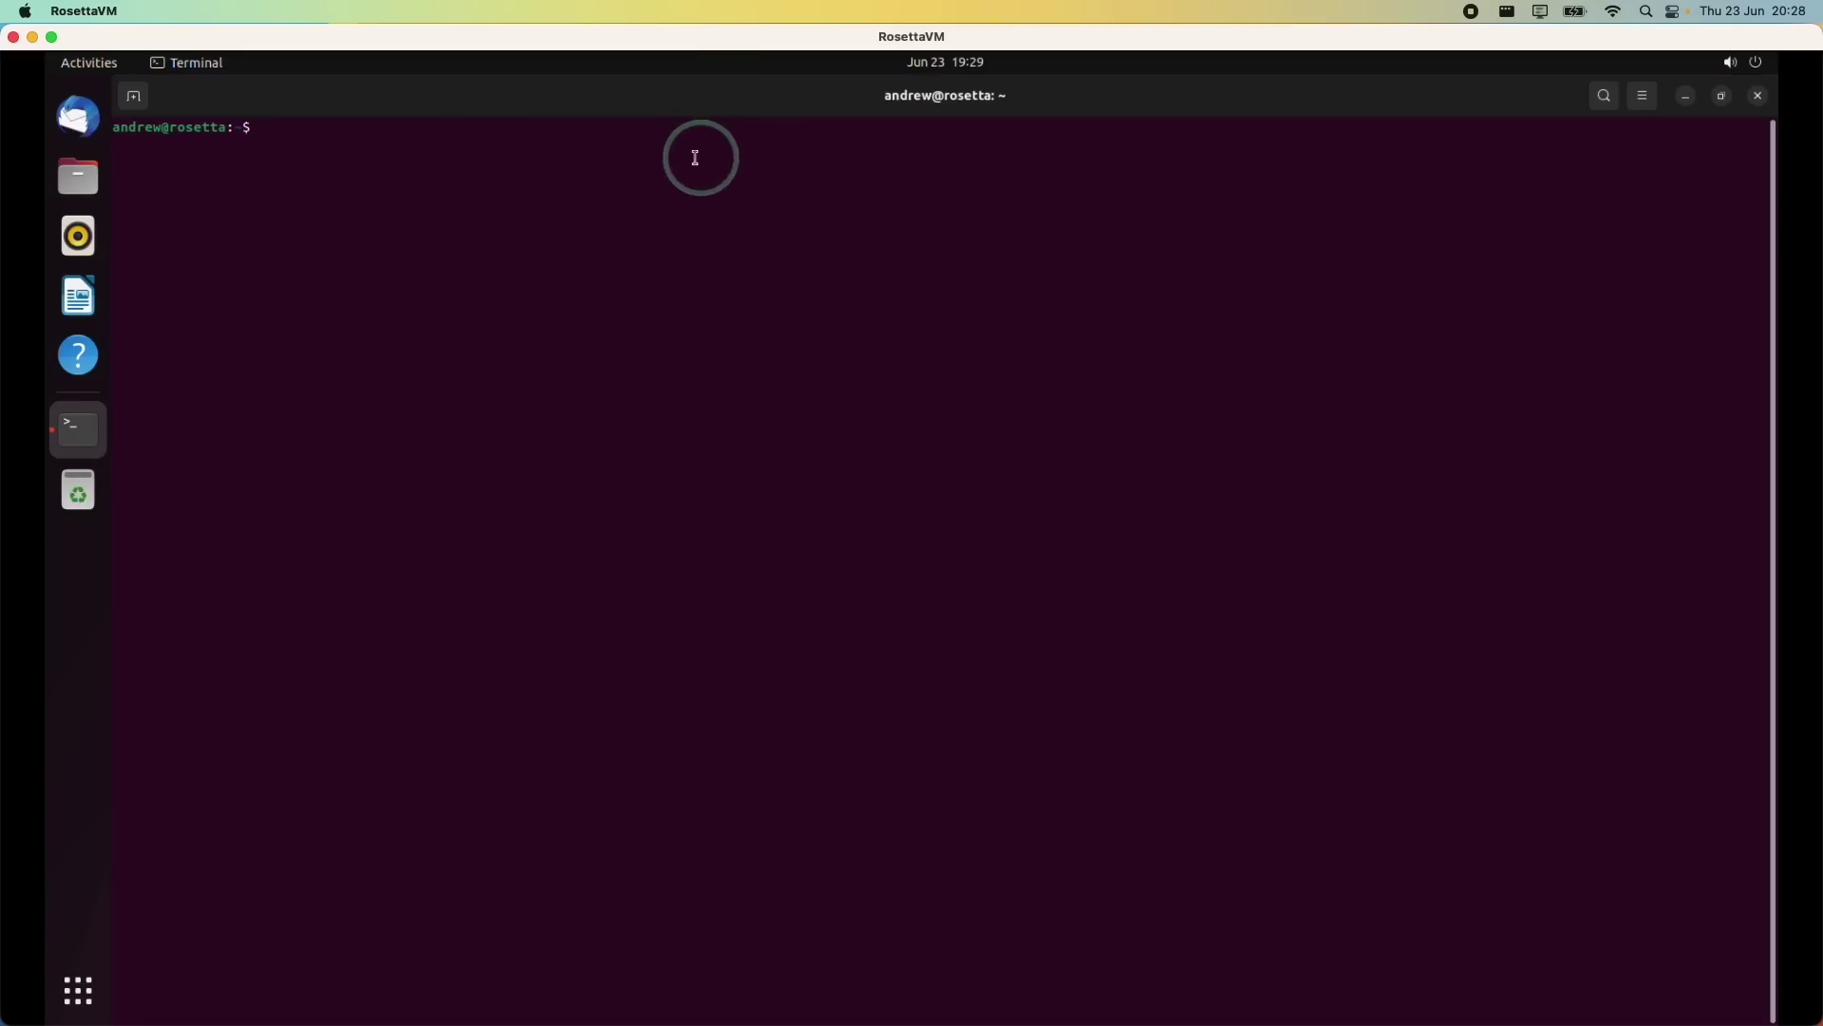
{"action": "type", "text": "sudo apt install gnome-software"}
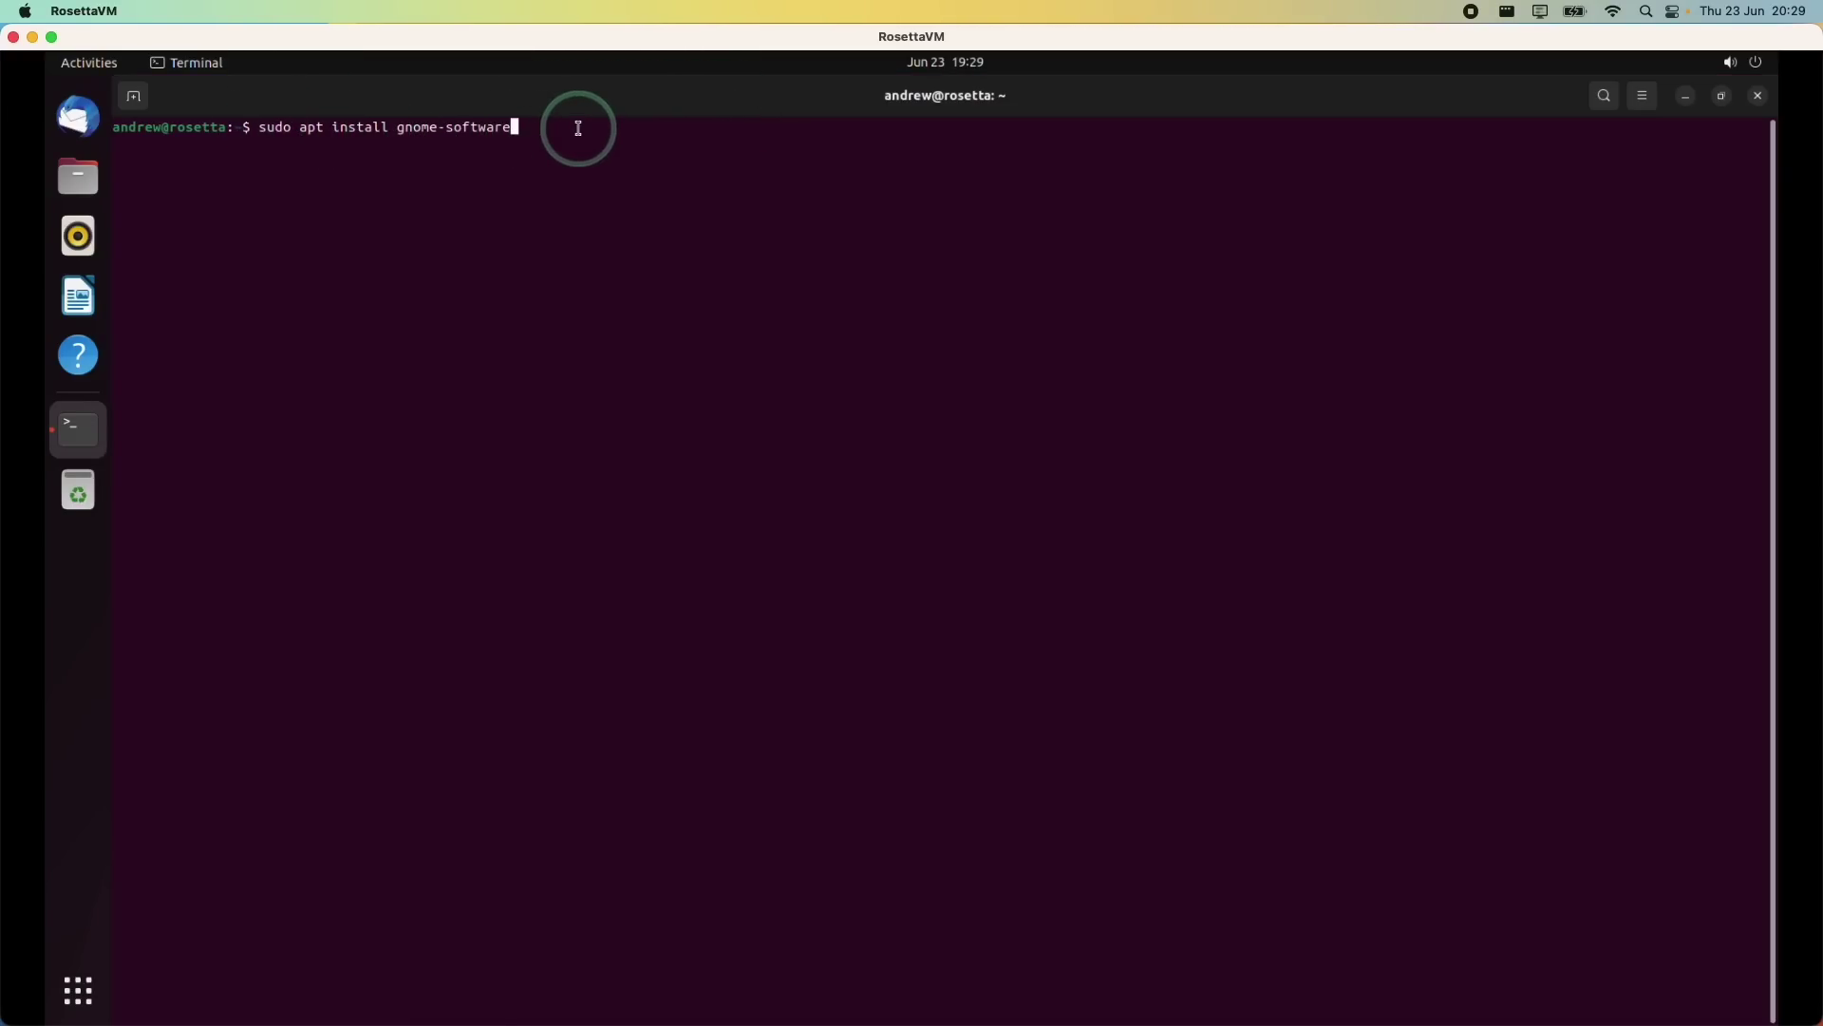
{"action": "key", "text": "Return"}
{"action": "type", "text": "y"}
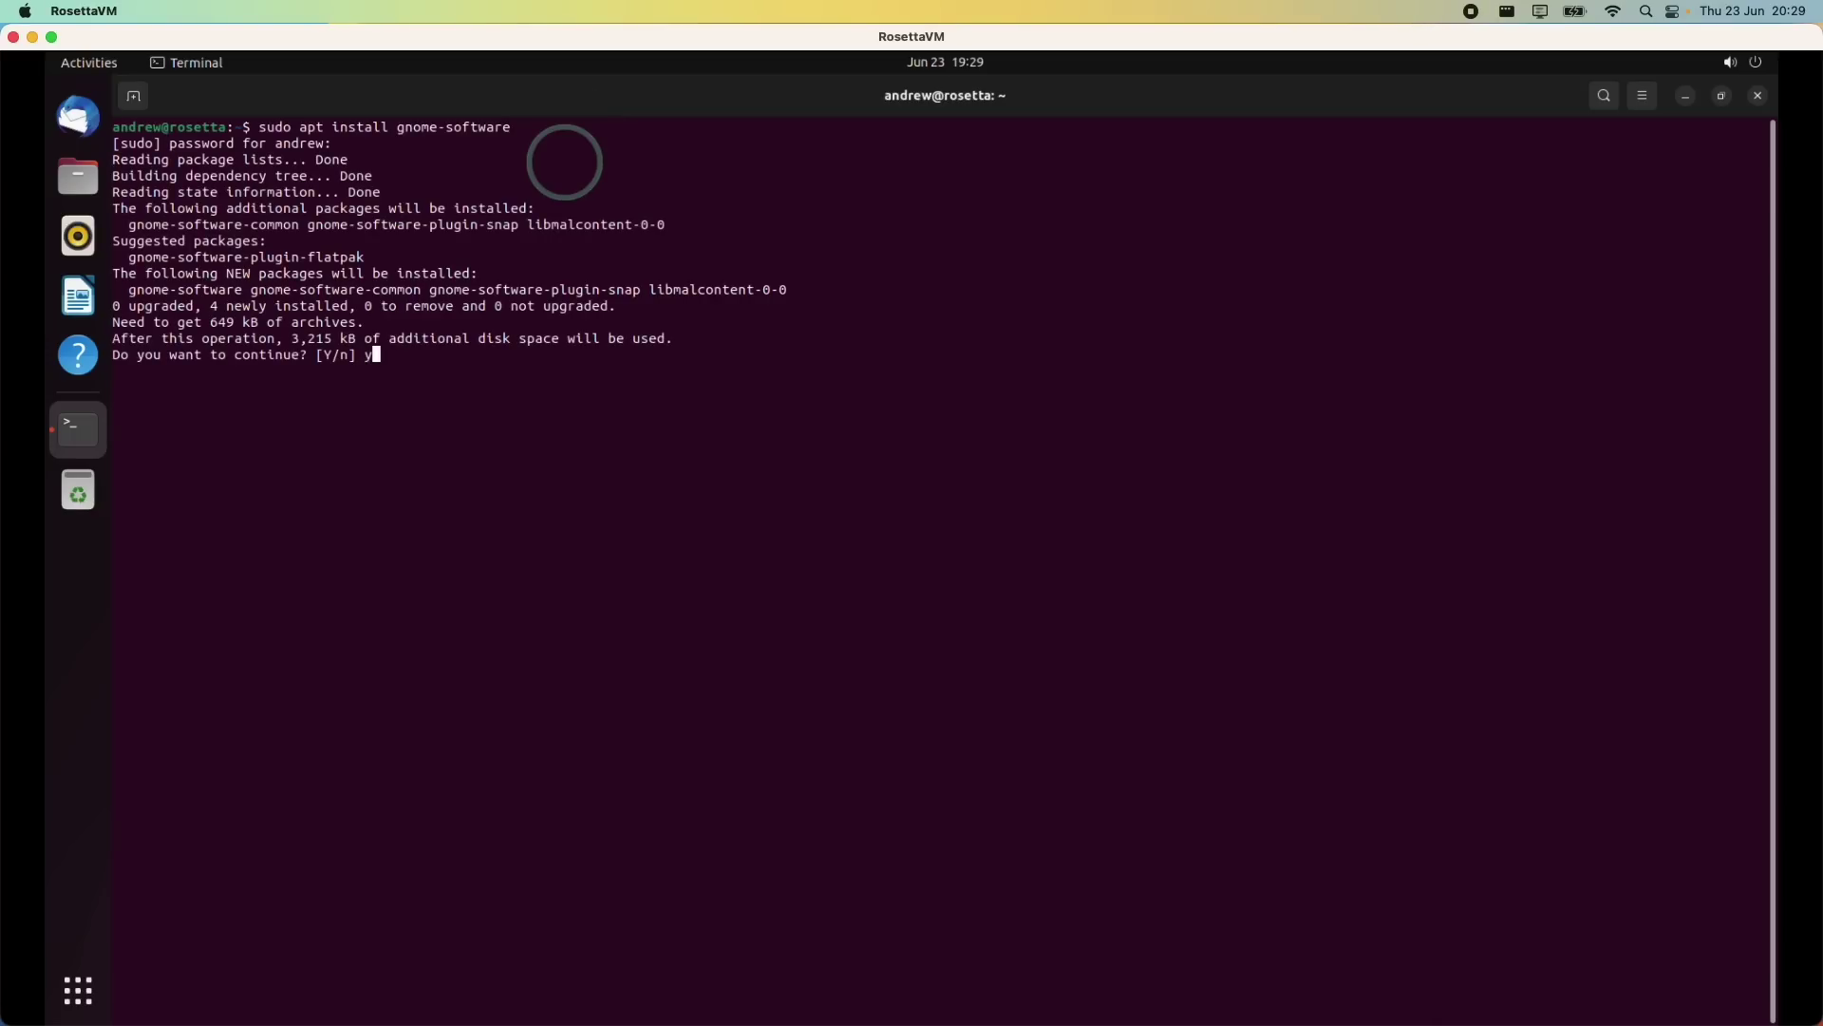
{"action": "key", "text": "Return"}
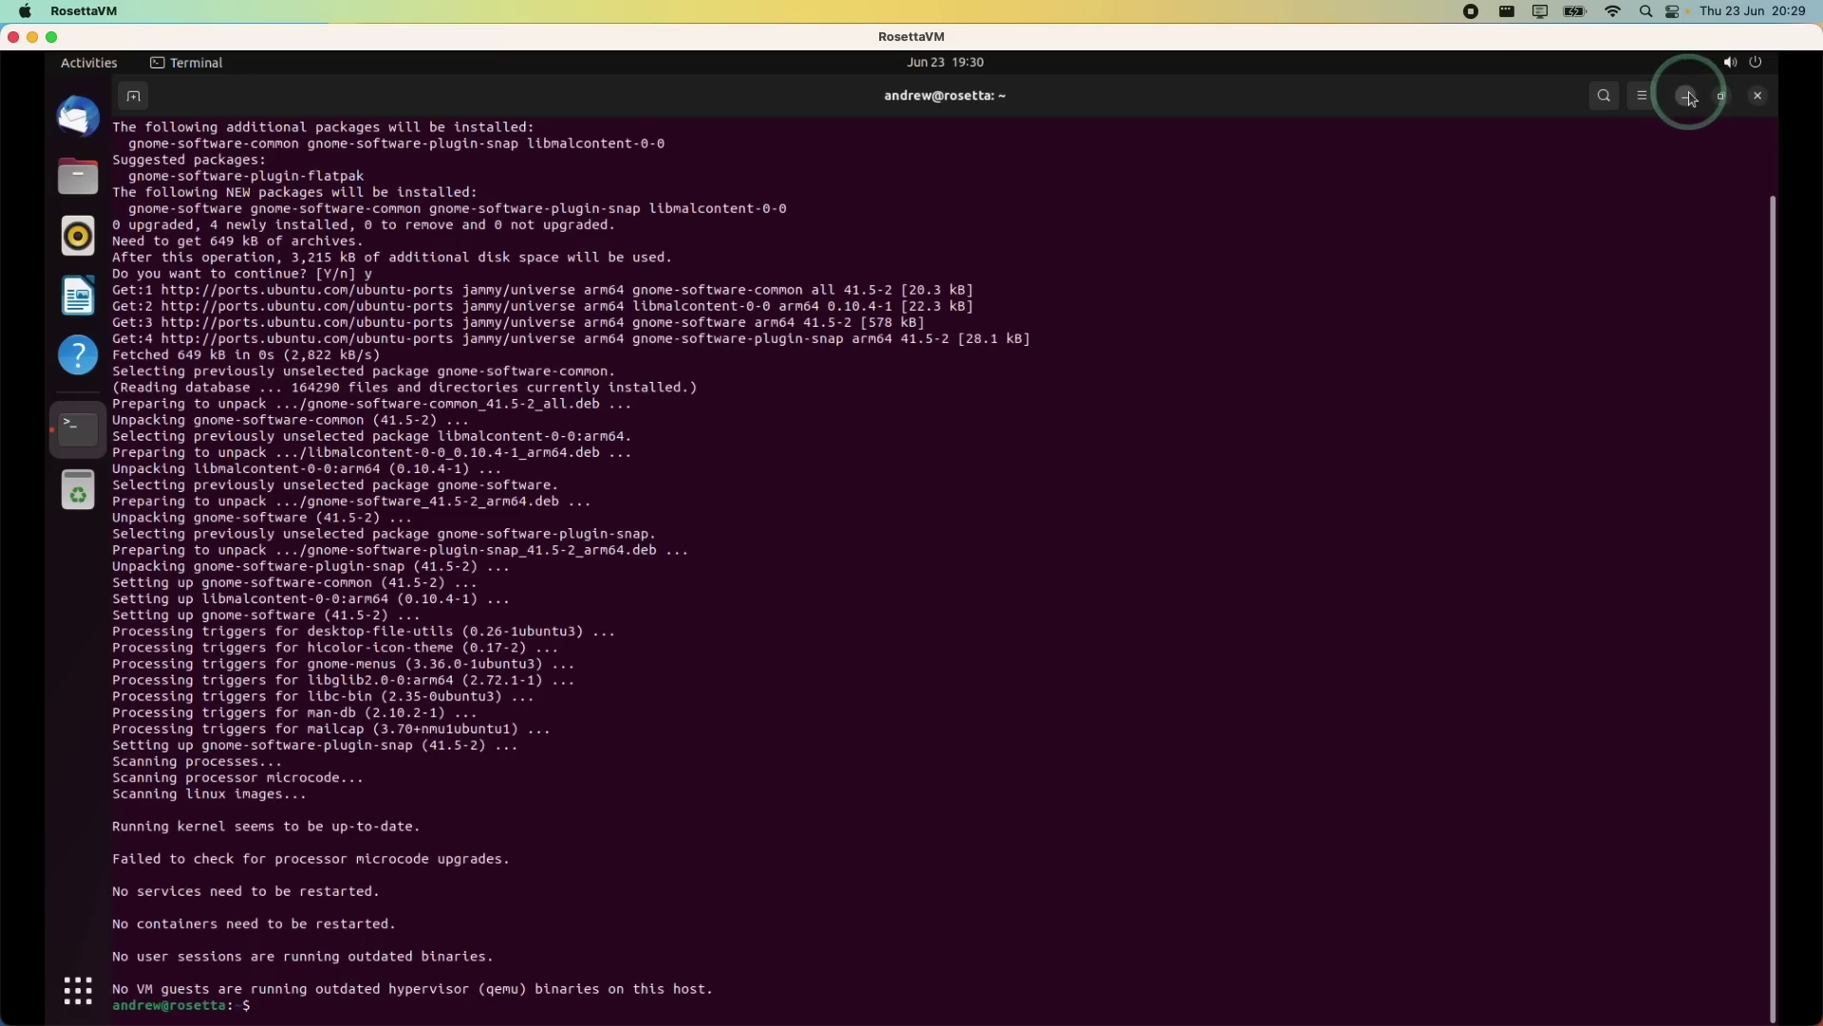
Step: Launch the newly installed Software store from the applications search
{"action": "left_click", "coordinate": [1693, 99]}
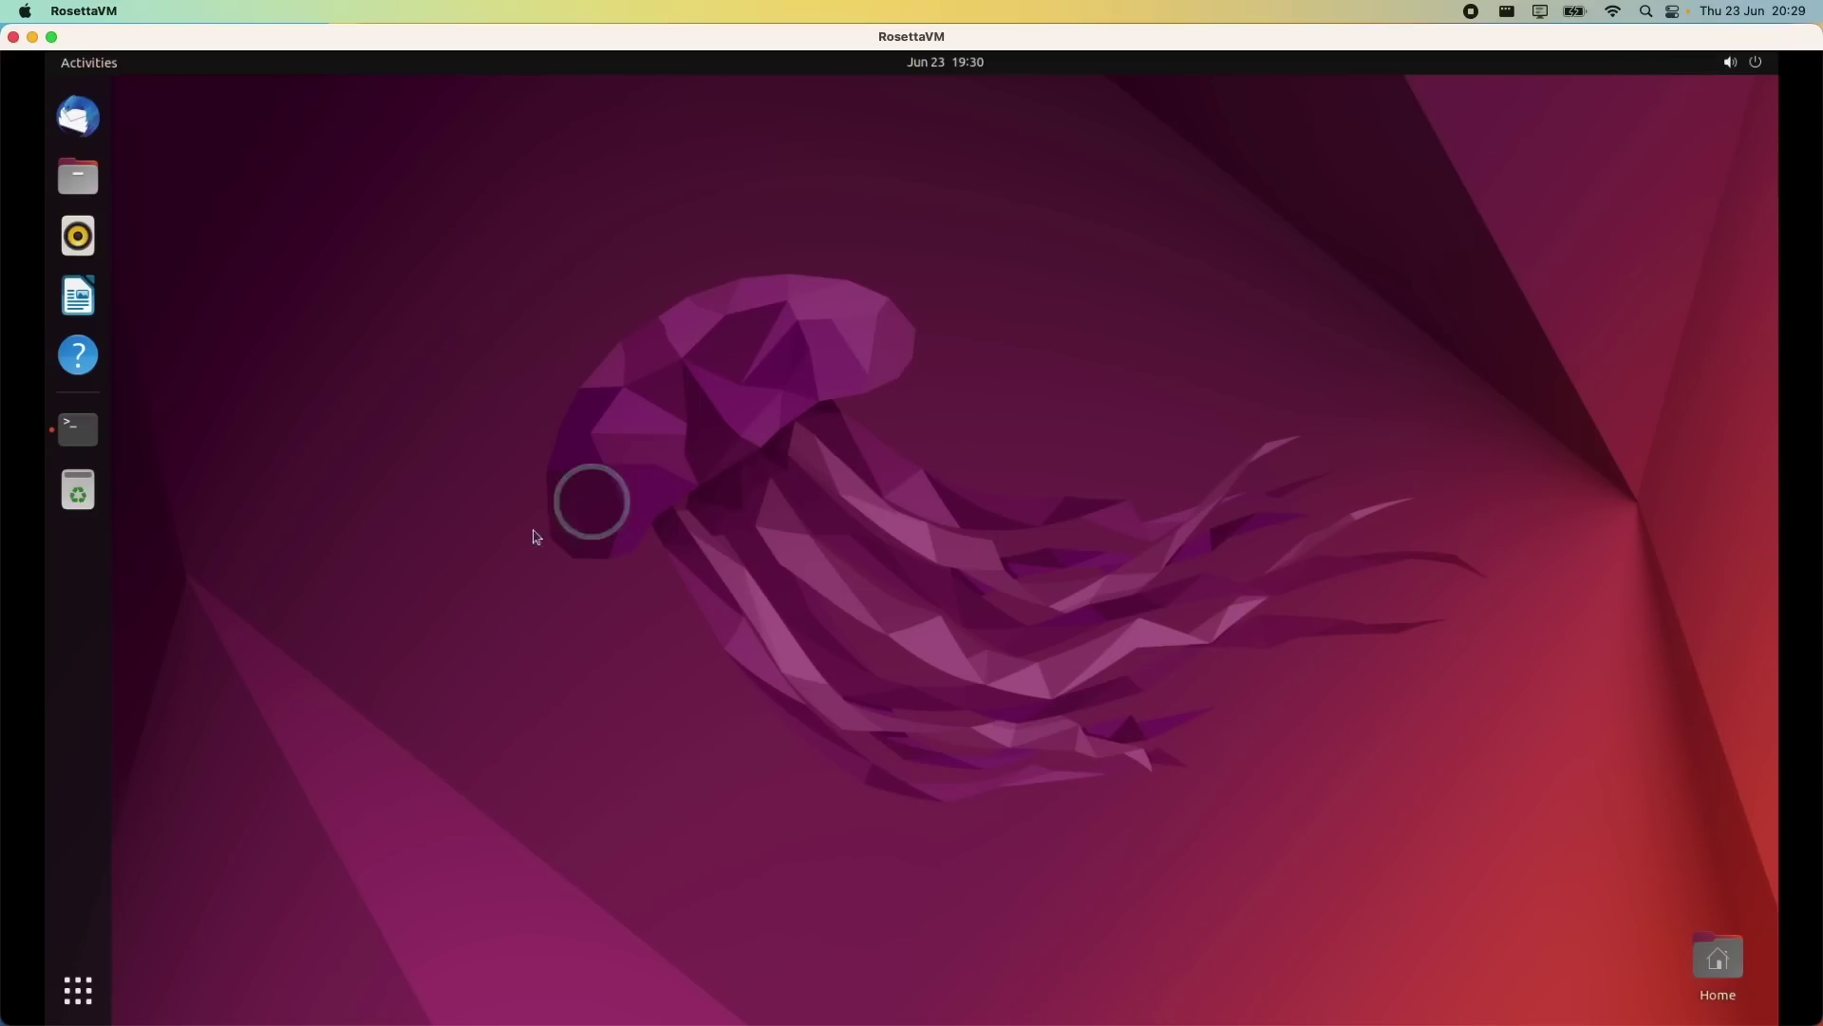
{"action": "left_click", "coordinate": [78, 988]}
{"action": "left_click", "coordinate": [904, 112]}
{"action": "type", "text": "s"}
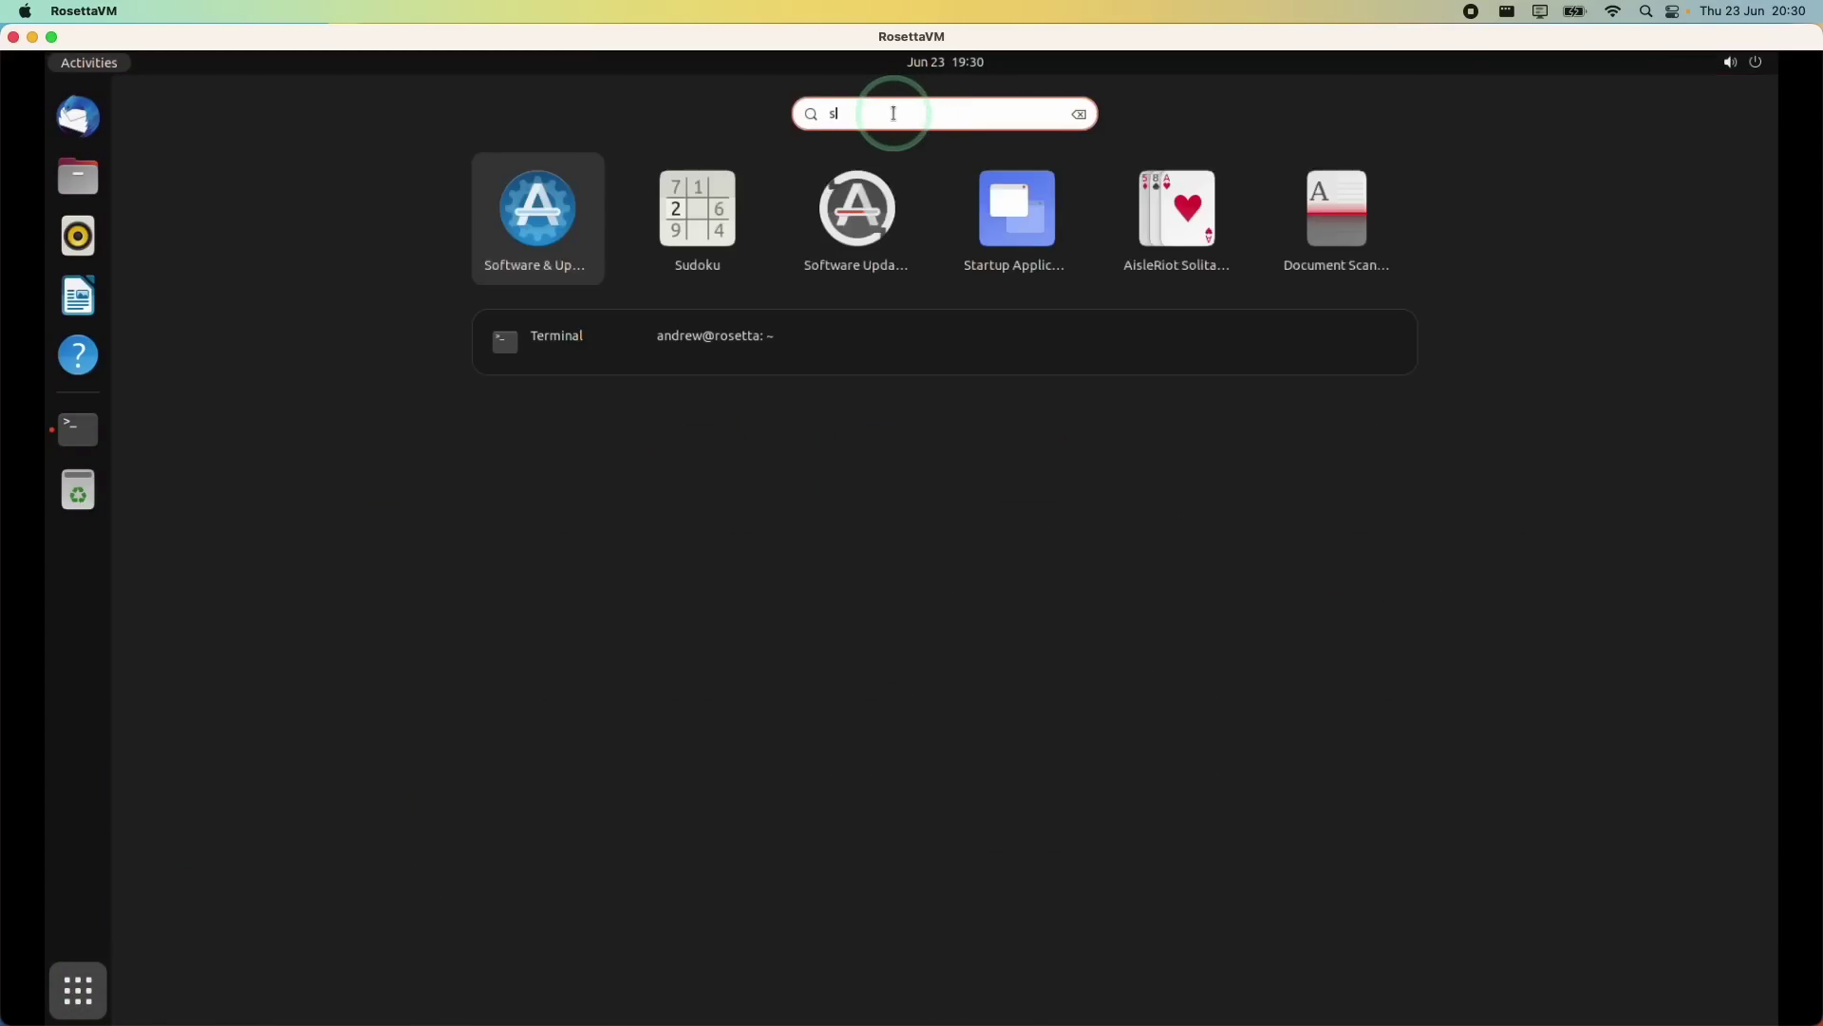
{"action": "type", "text": "oft"}
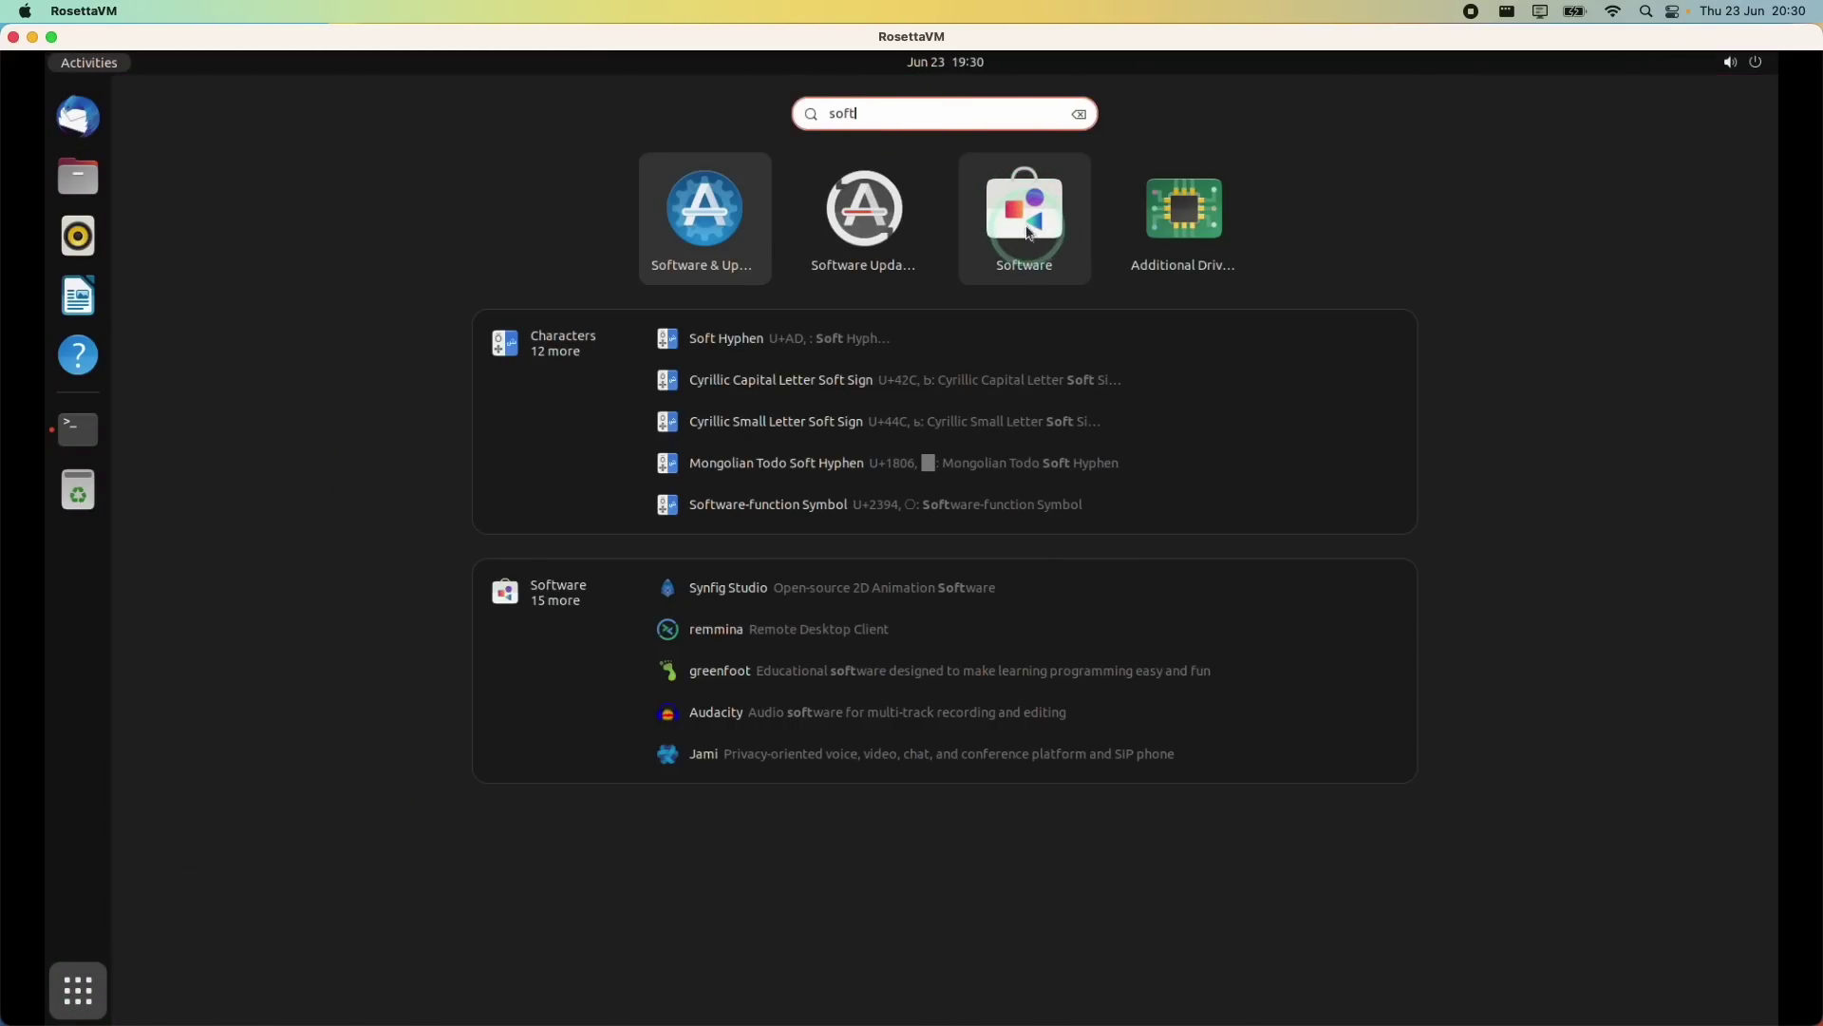
{"action": "left_click", "coordinate": [1031, 234]}
Step: Search Software for firefox and install it, authenticating with the account password
{"action": "left_click", "coordinate": [134, 95]}
{"action": "type", "text": "fire"}
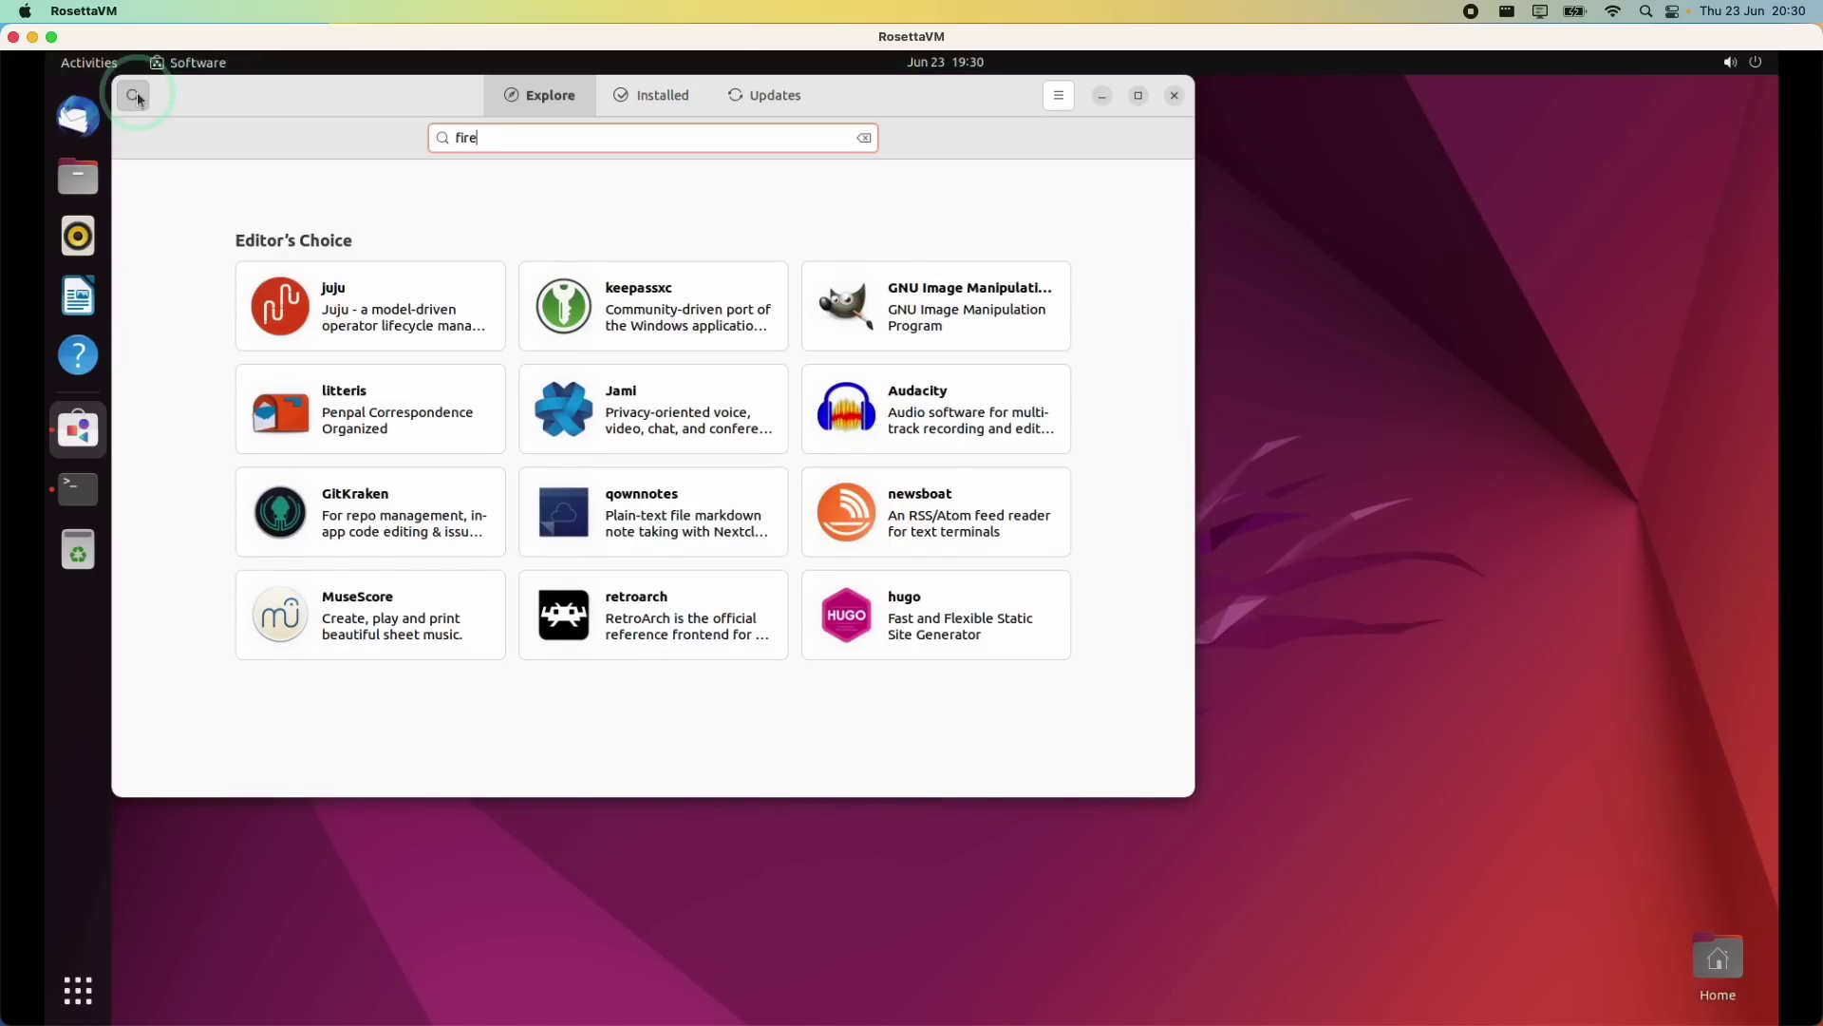
{"action": "type", "text": "fox"}
{"action": "left_click", "coordinate": [399, 295]}
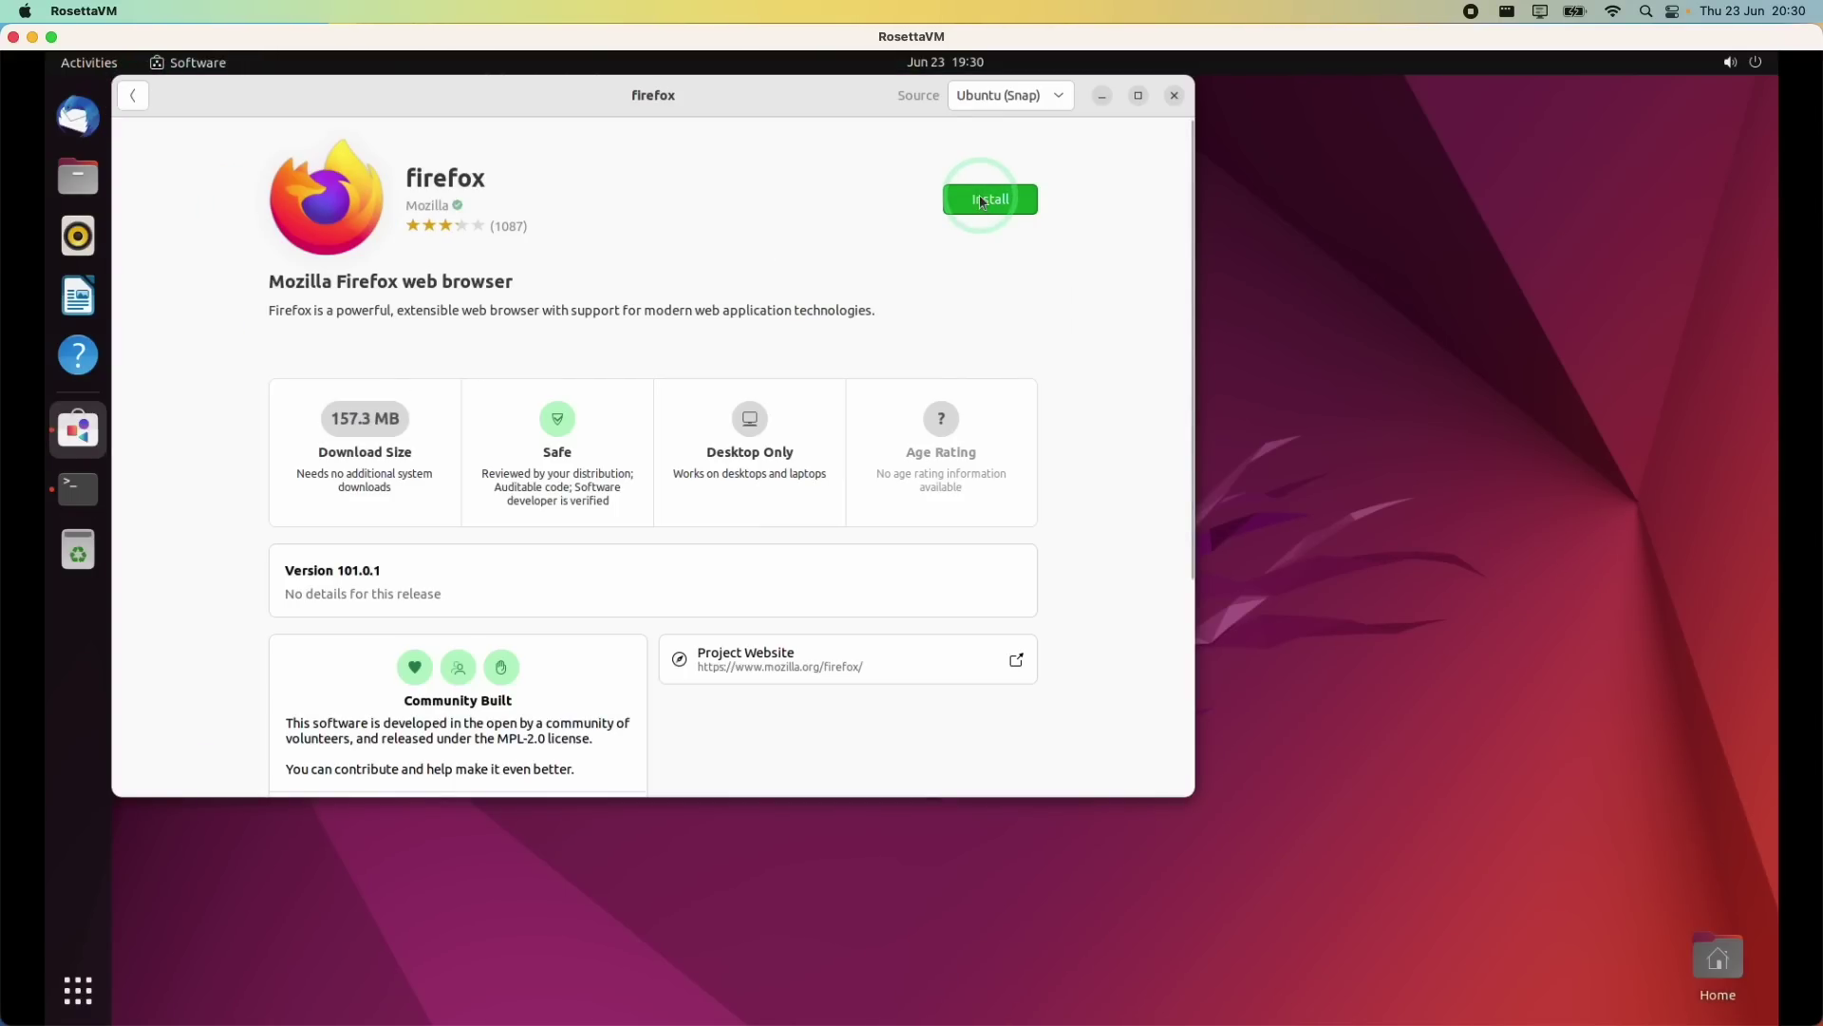
{"action": "left_click", "coordinate": [983, 203]}
{"action": "type", "text": "•••••••"}
{"action": "key", "text": "Return"}
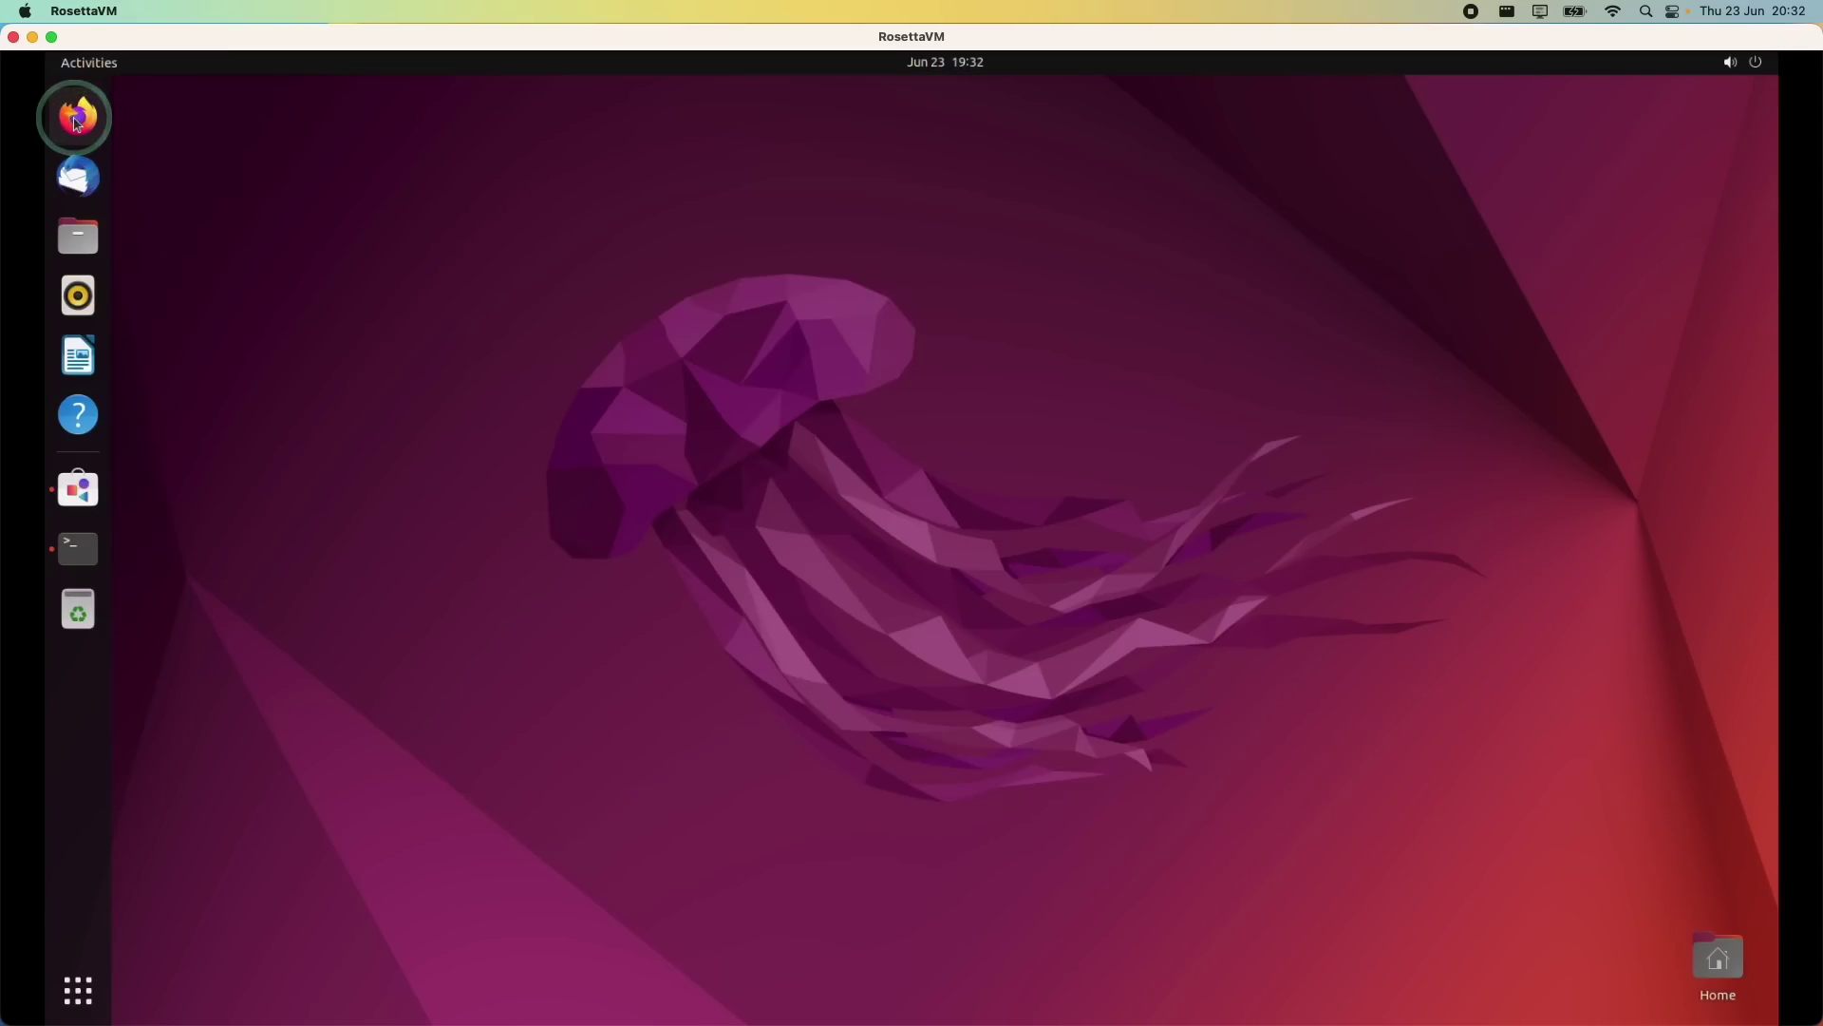
Step: Launch Firefox and run the README's binfmt-support install command in Terminal
{"action": "left_click", "coordinate": [77, 119]}
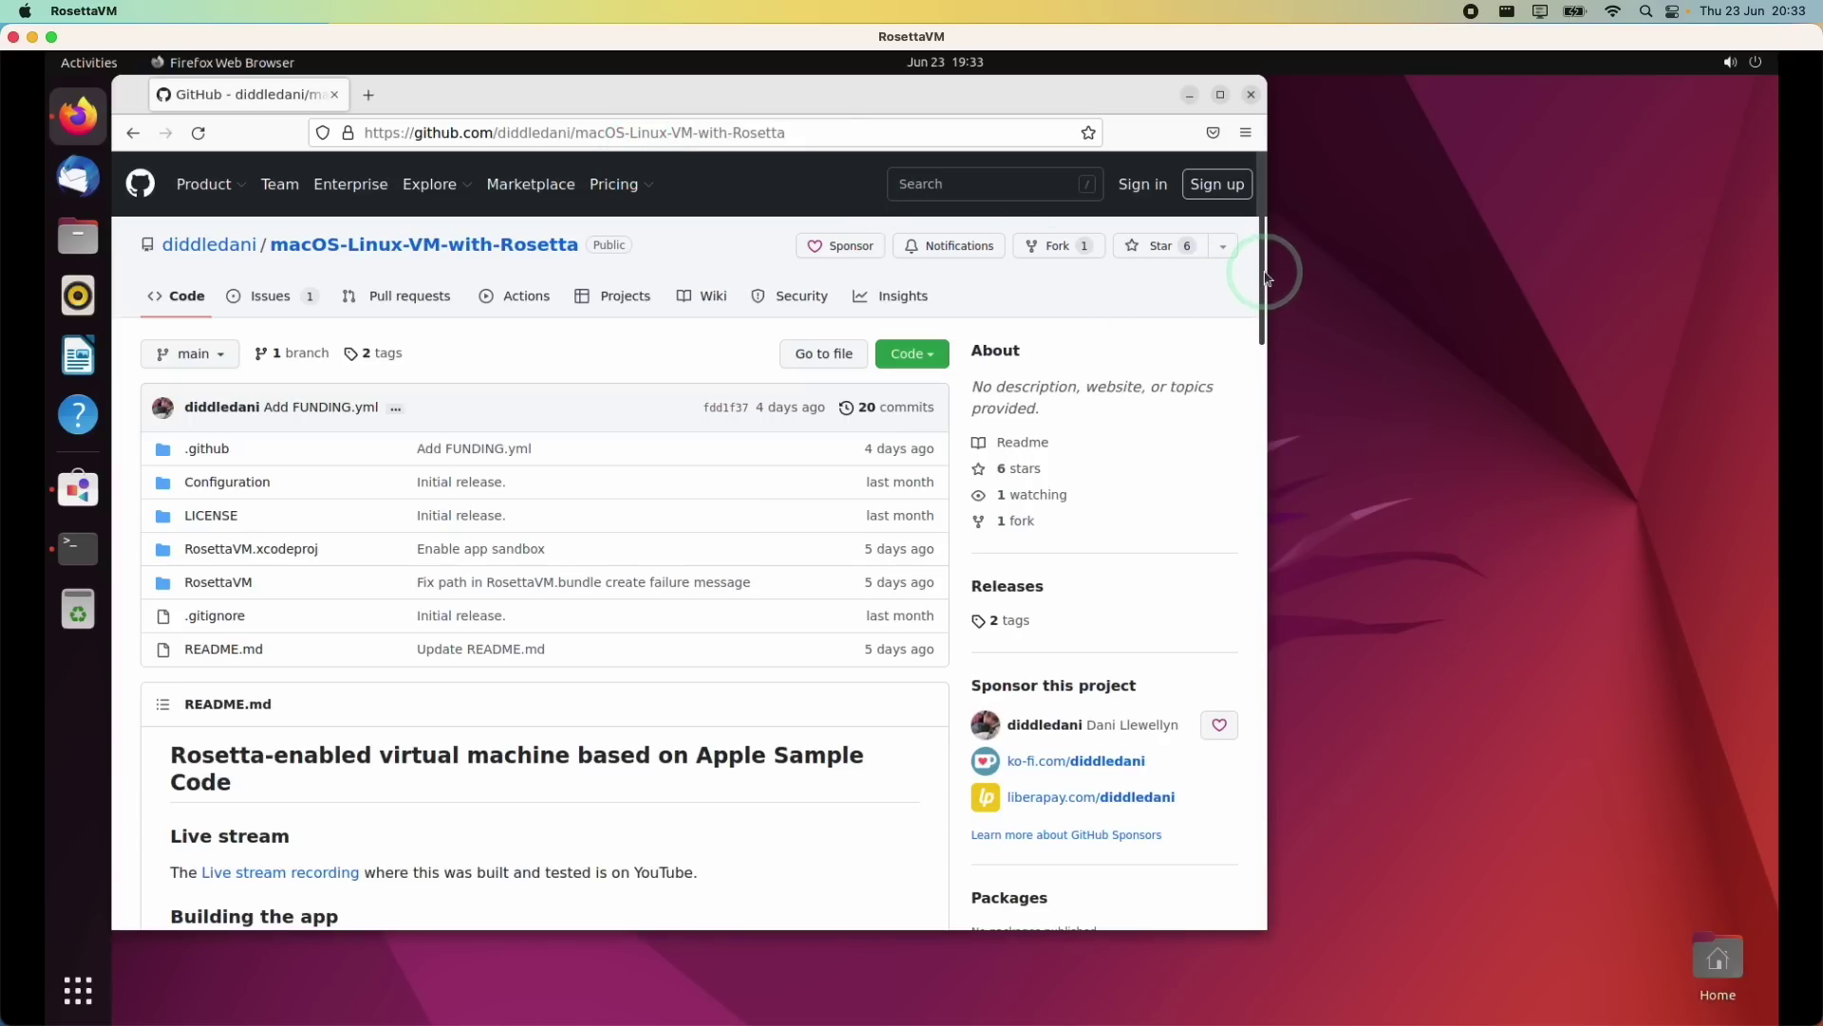
{"action": "left_click_drag", "start_coordinate": [1264, 275], "coordinate": [1226, 625]}
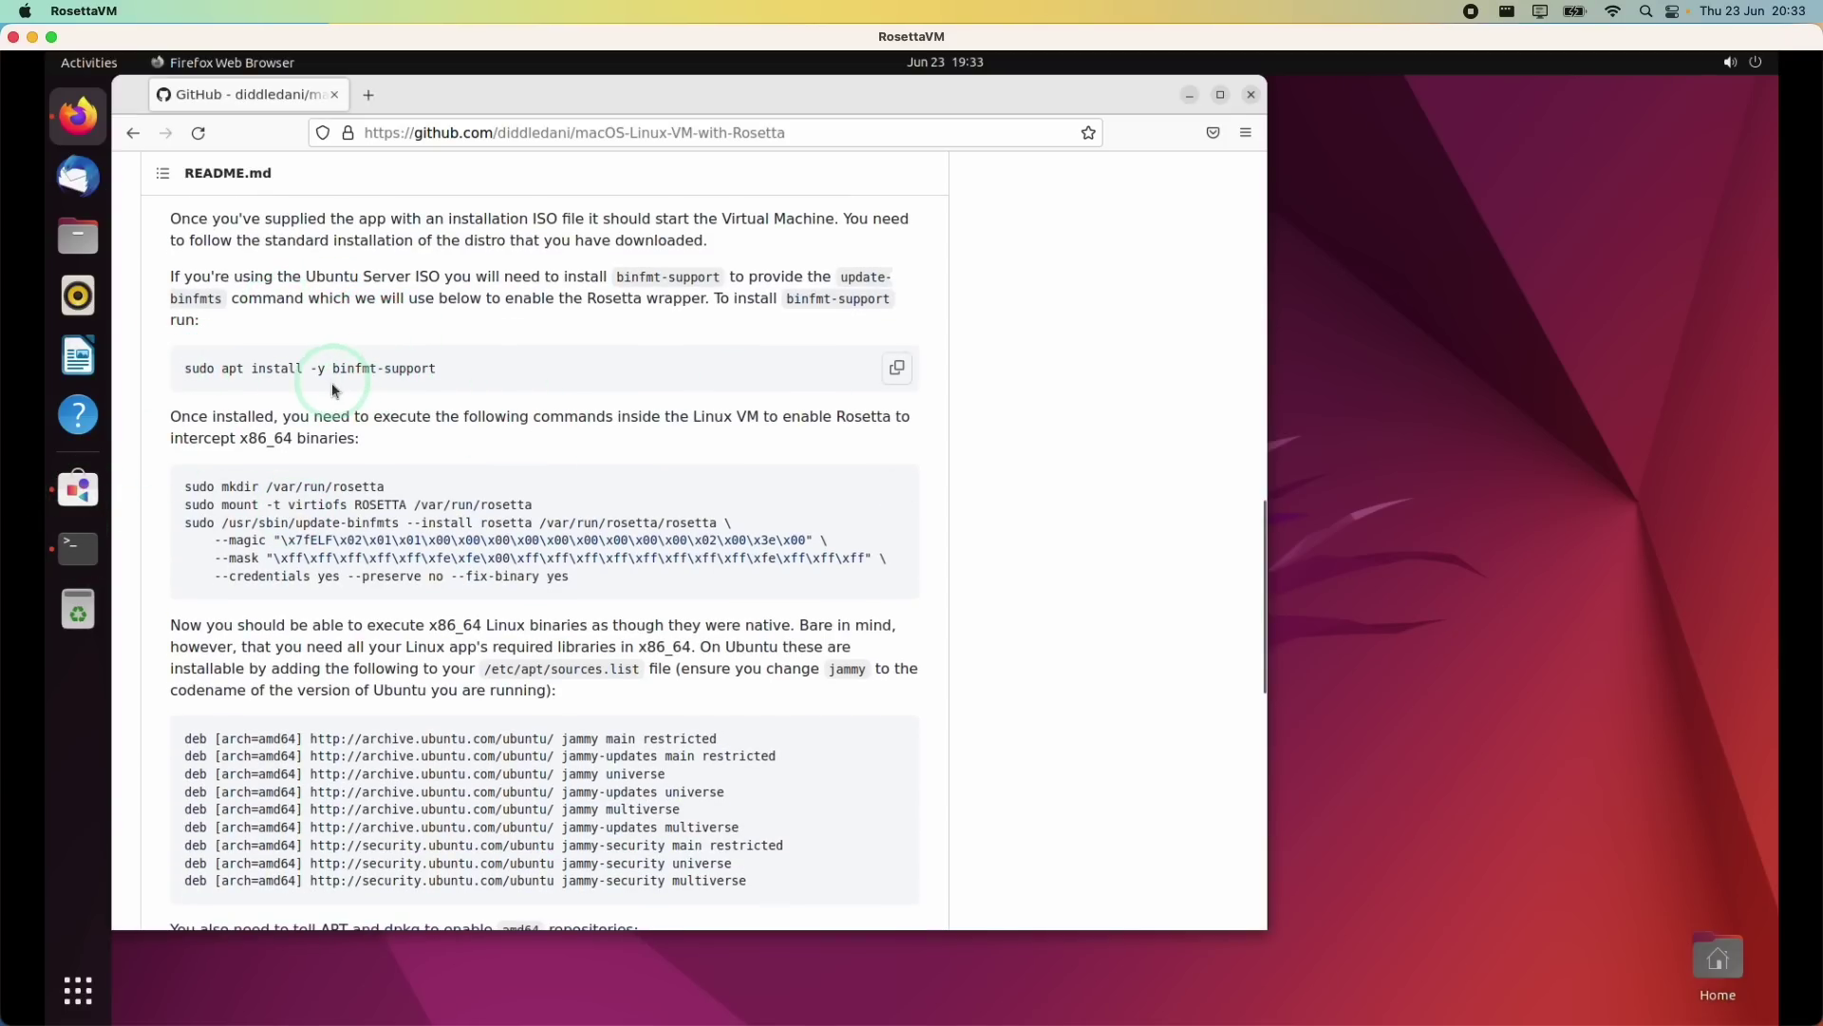
{"action": "left_click", "coordinate": [899, 368]}
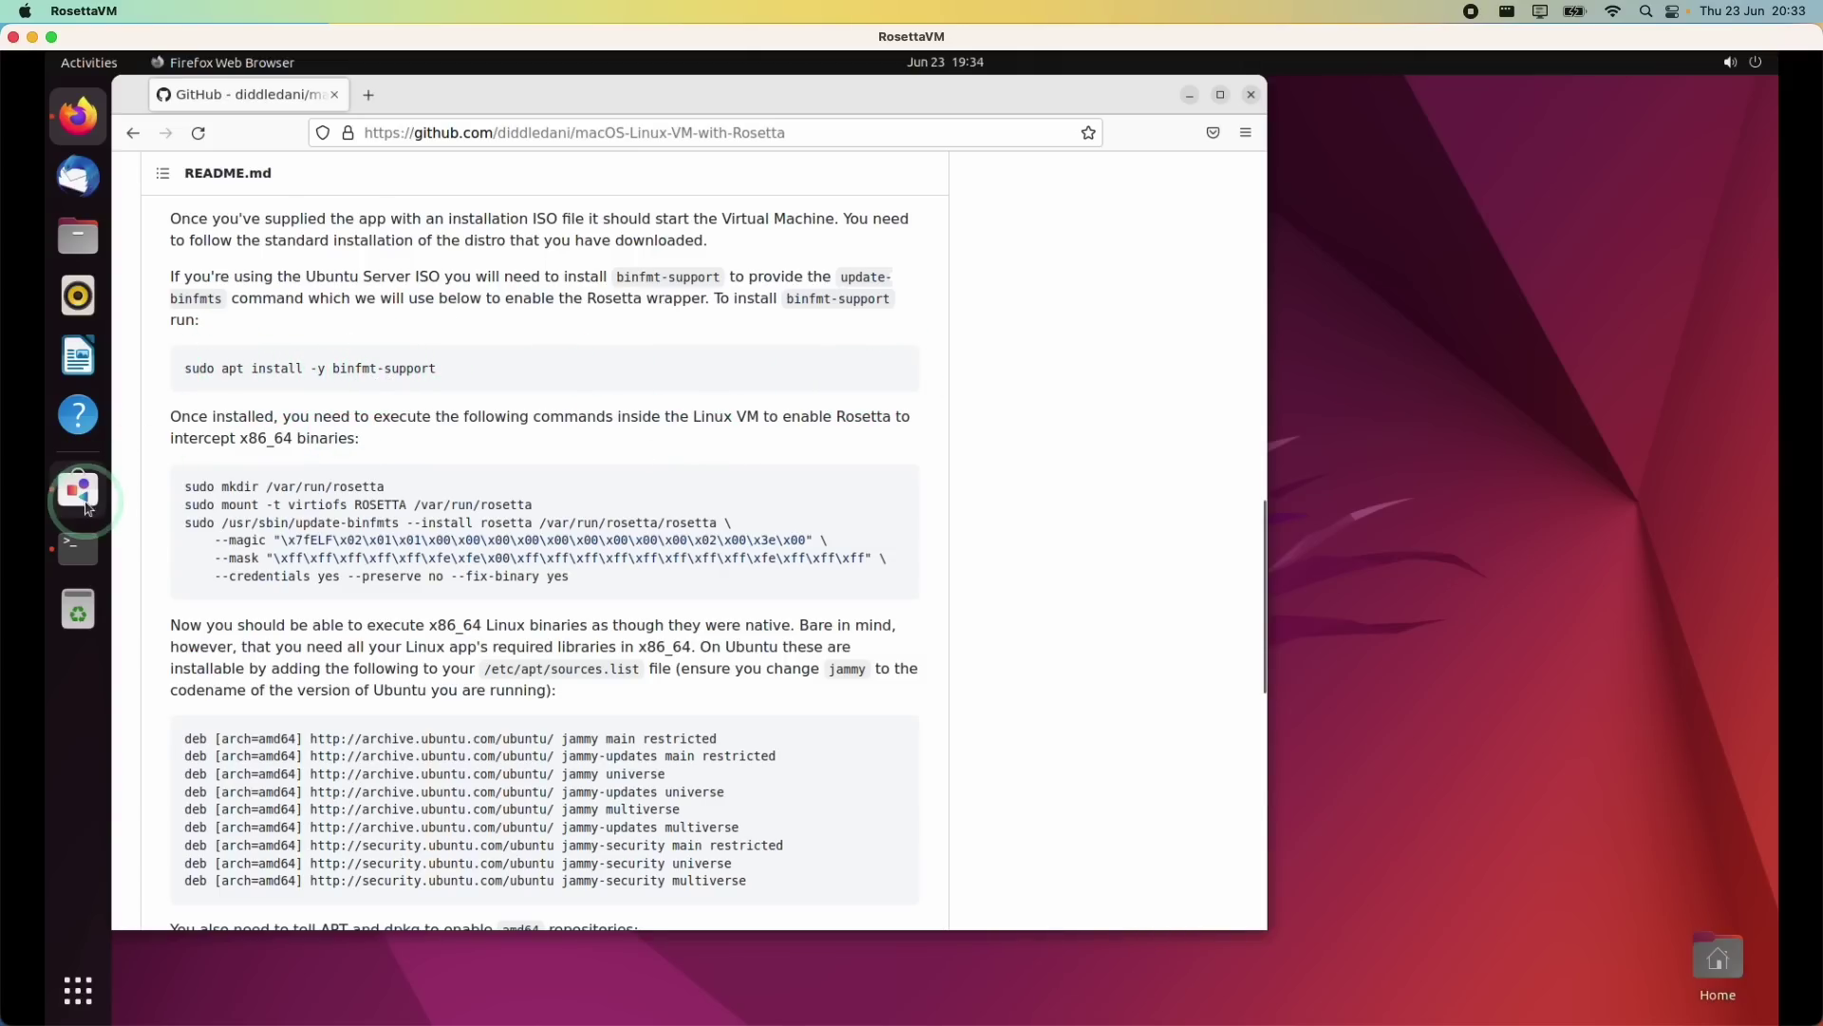
{"action": "left_click", "coordinate": [1444, 622]}
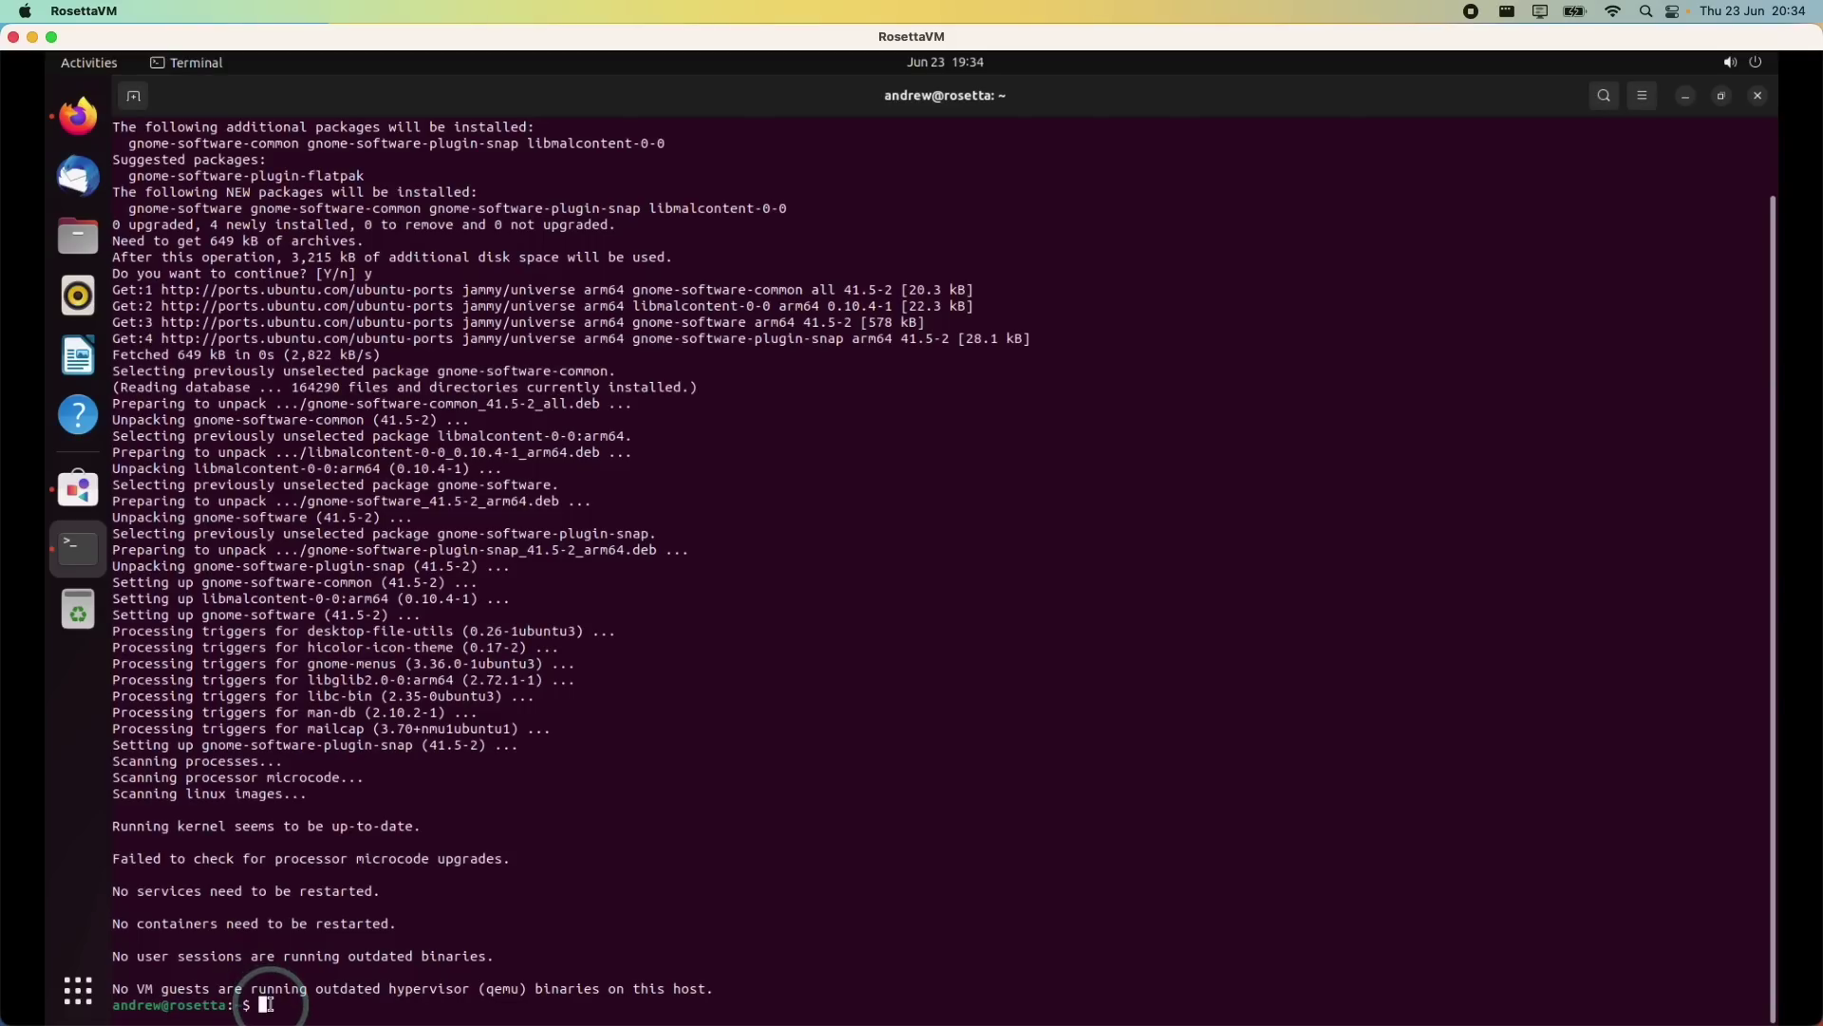
{"action": "right_click", "coordinate": [272, 1005]}
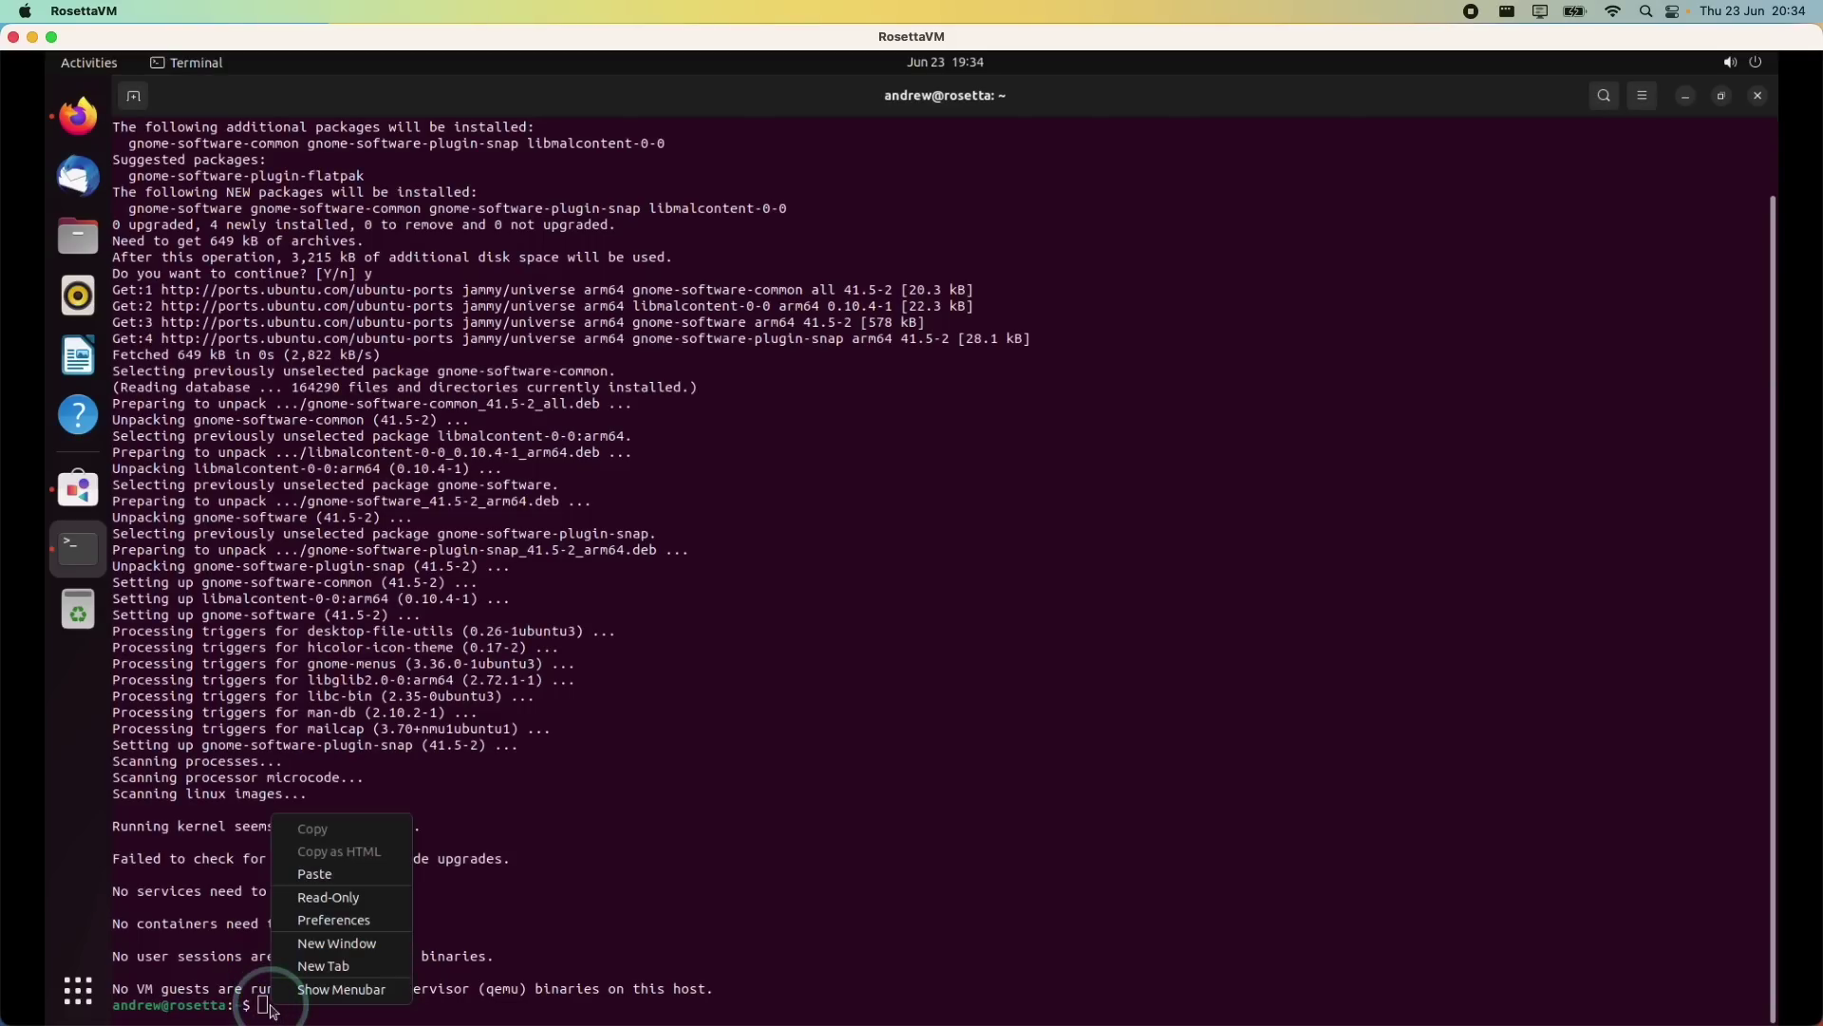
{"action": "left_click", "coordinate": [357, 874]}
{"action": "key", "text": "Return"}
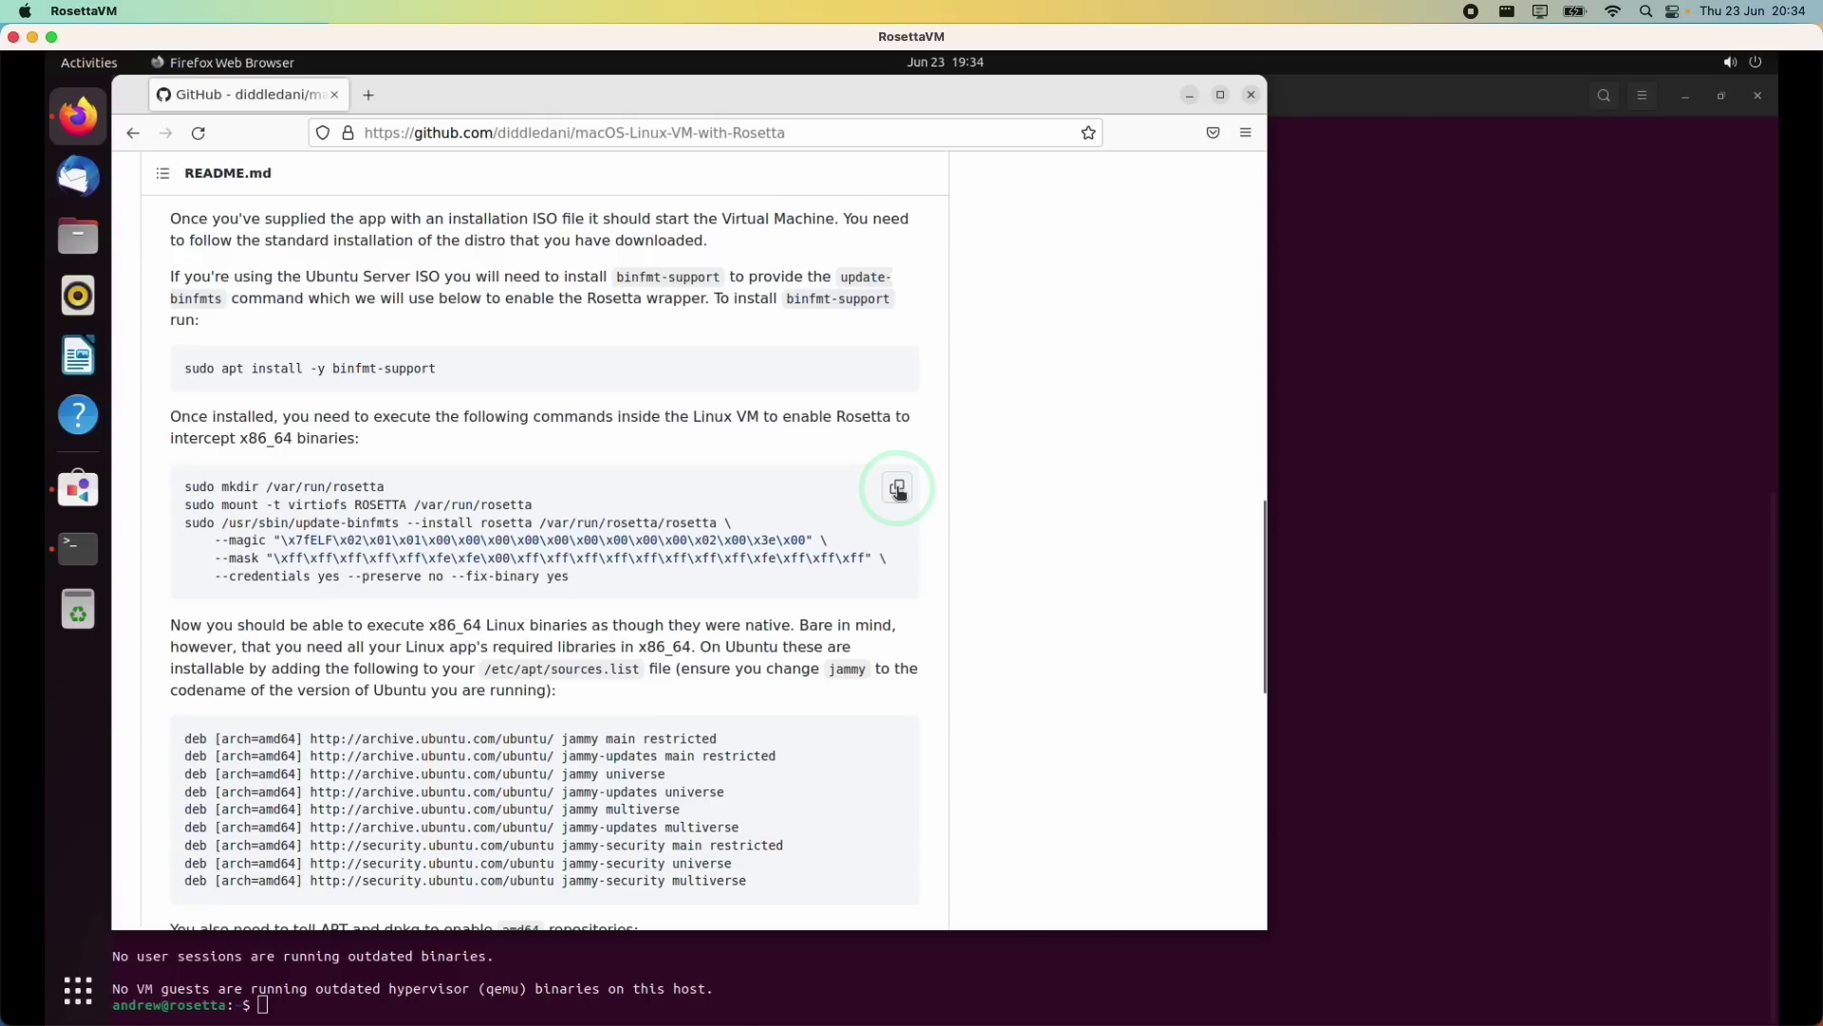
Step: Run the README's Rosetta mount and update-binfmts commands in Terminal, then return to the README
{"action": "left_click", "coordinate": [897, 491]}
{"action": "left_click", "coordinate": [1454, 793]}
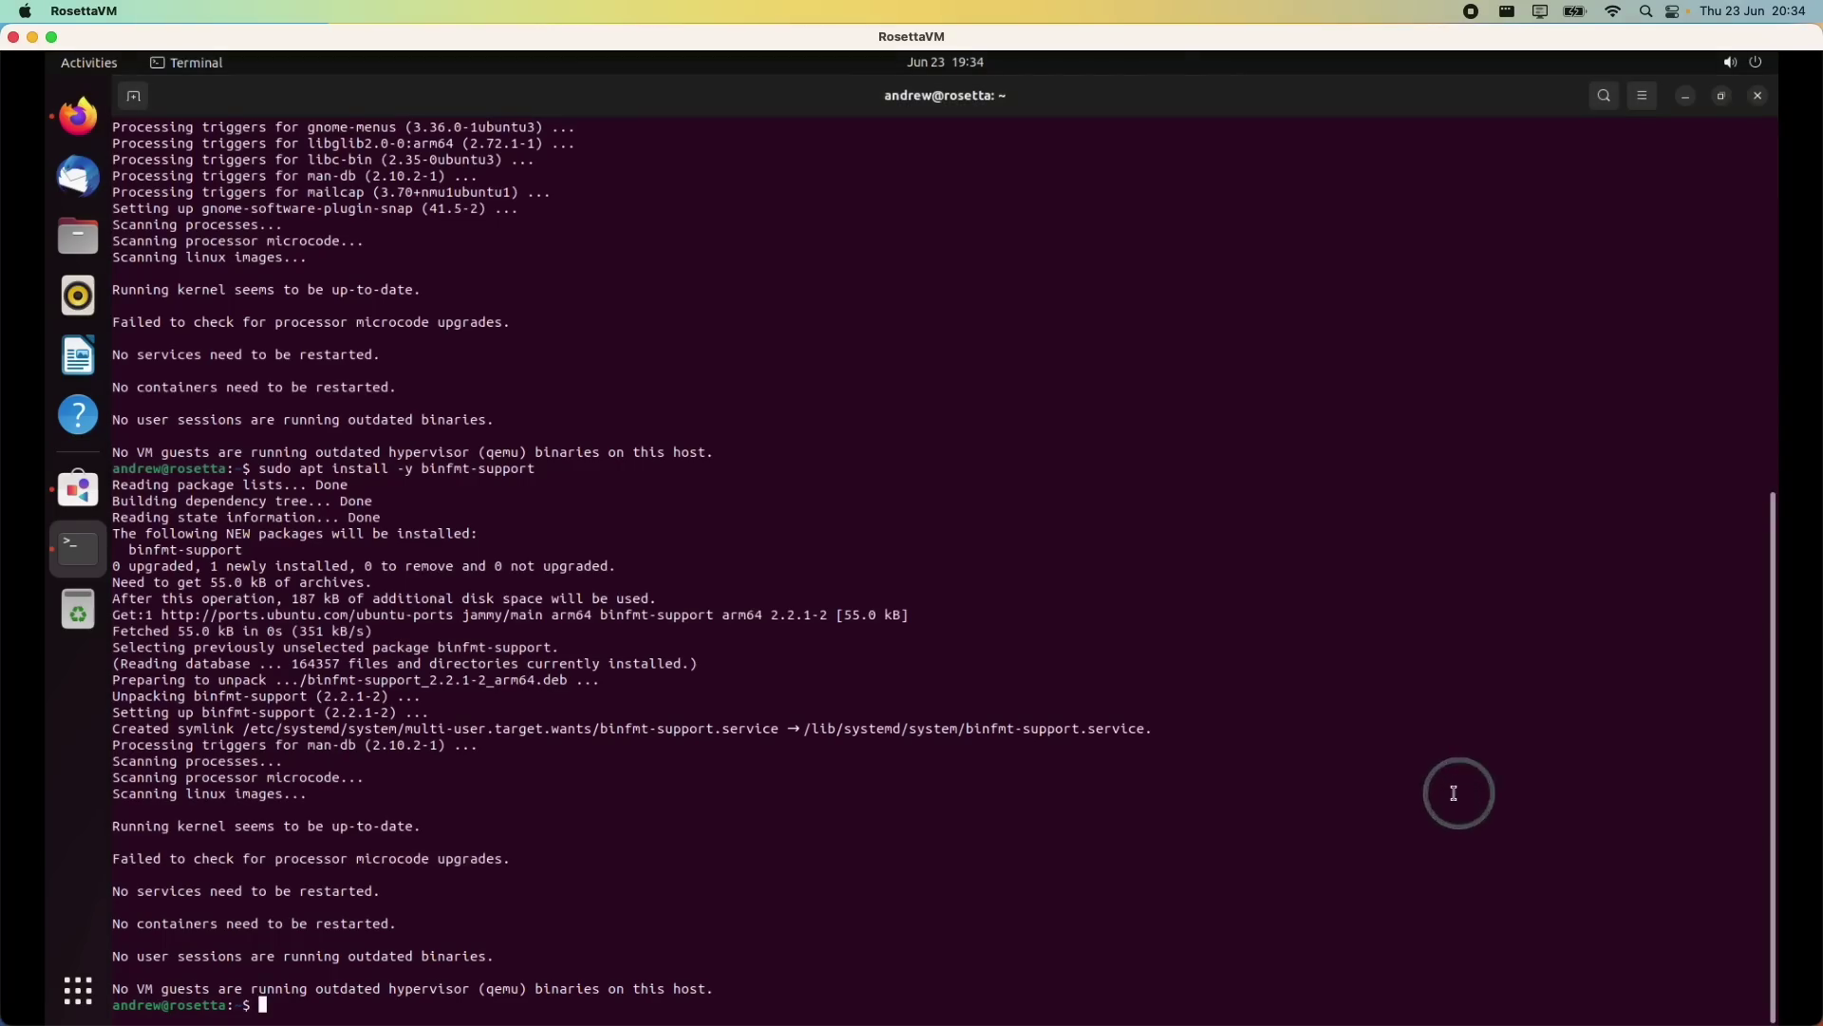
{"action": "right_click", "coordinate": [281, 1004]}
{"action": "left_click", "coordinate": [327, 879]}
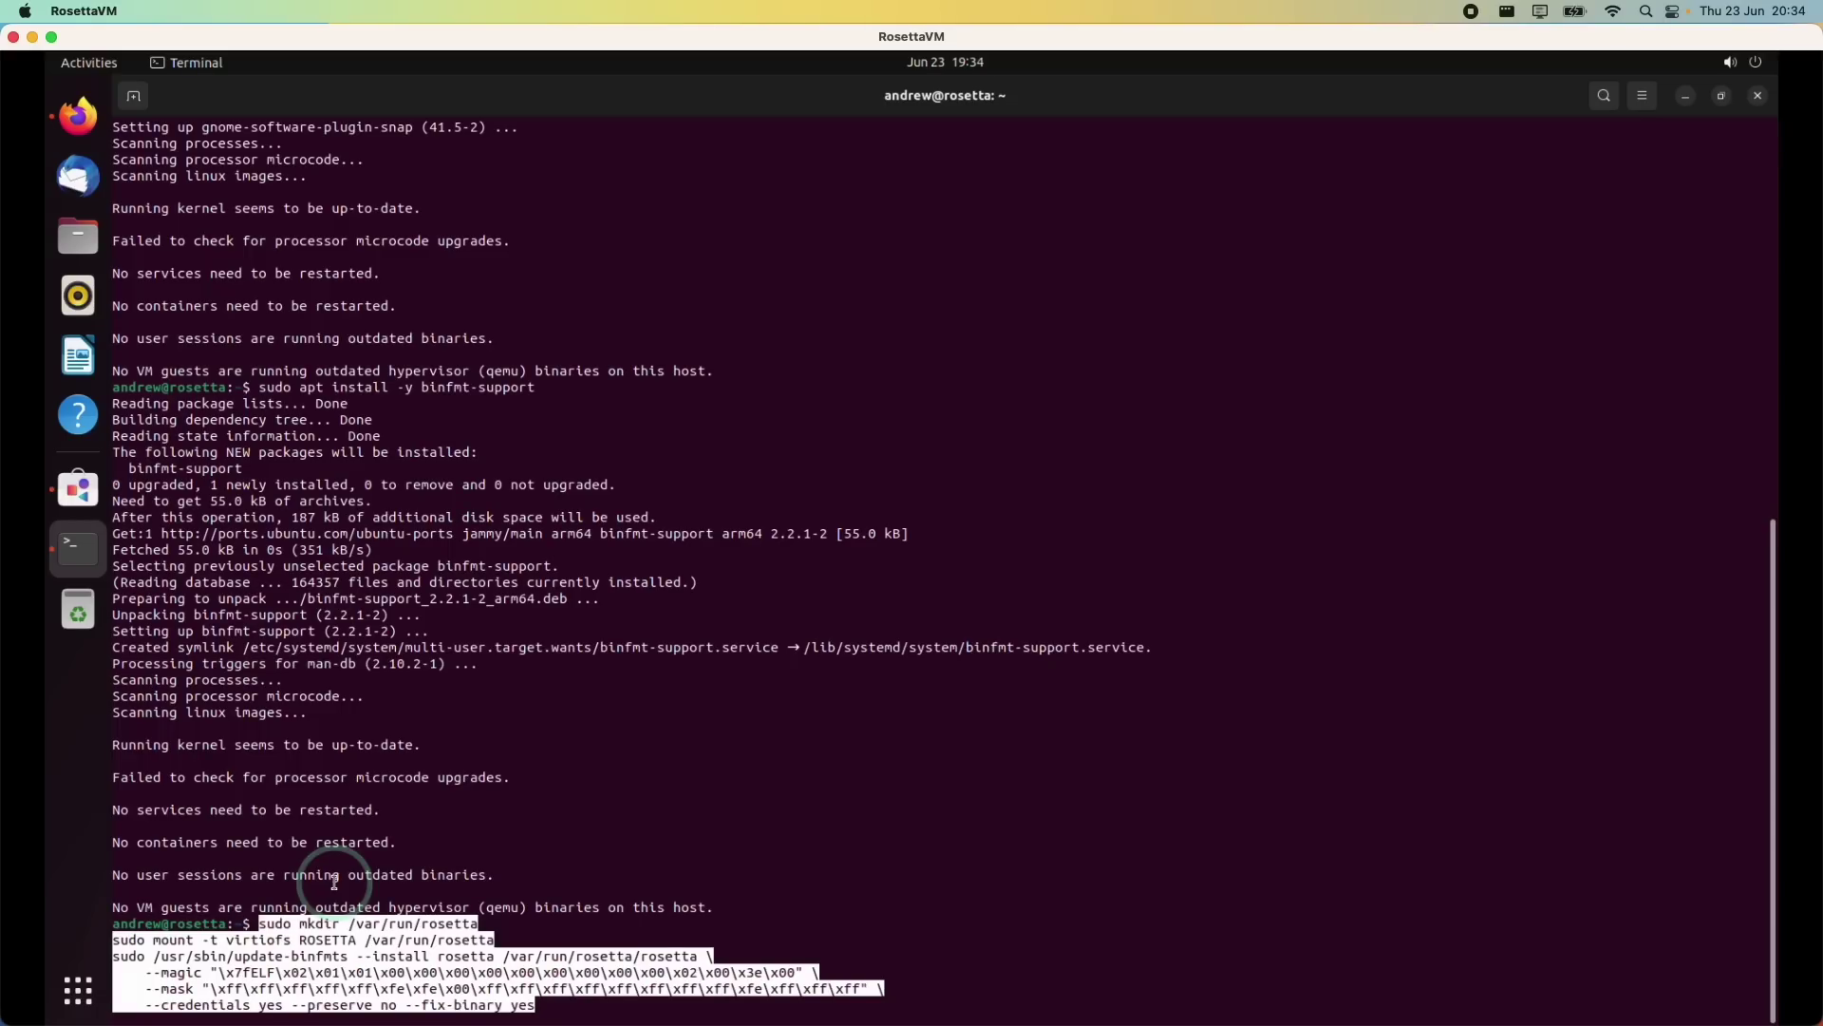
{"action": "key", "text": "Return"}
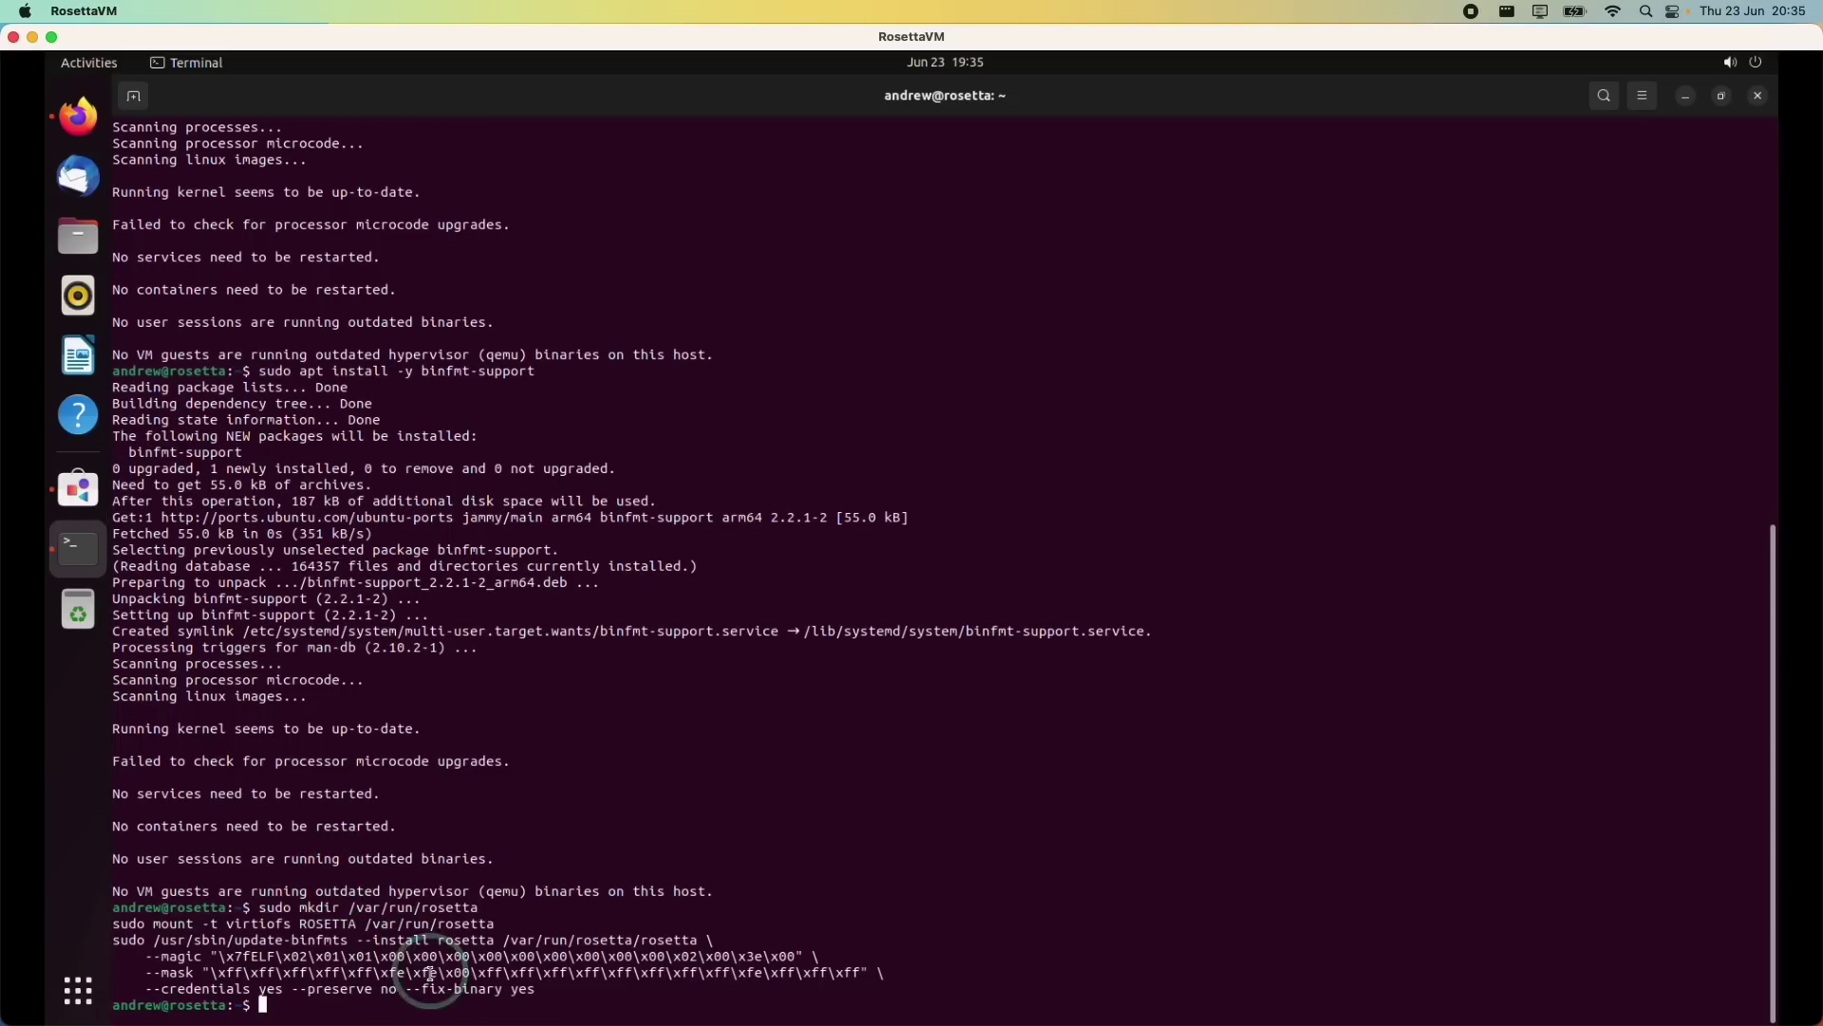
{"action": "left_click", "coordinate": [92, 119]}
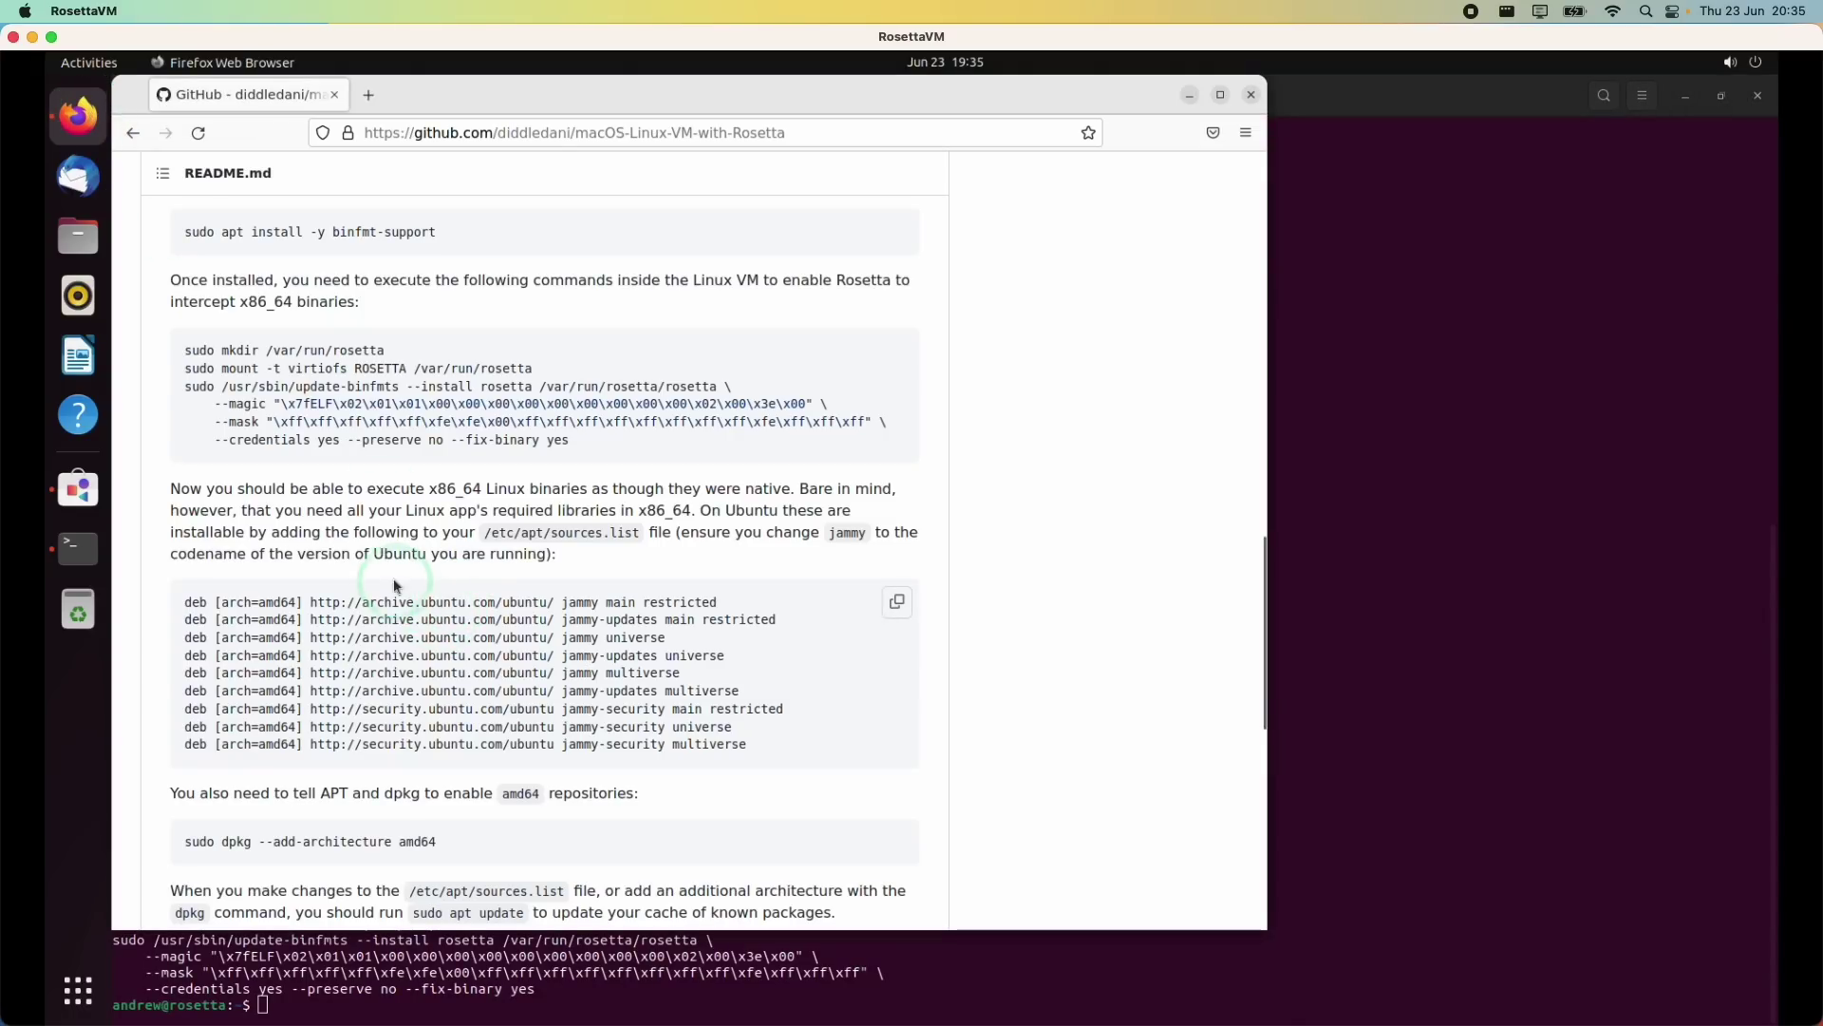
{"action": "left_click", "coordinate": [1404, 668]}
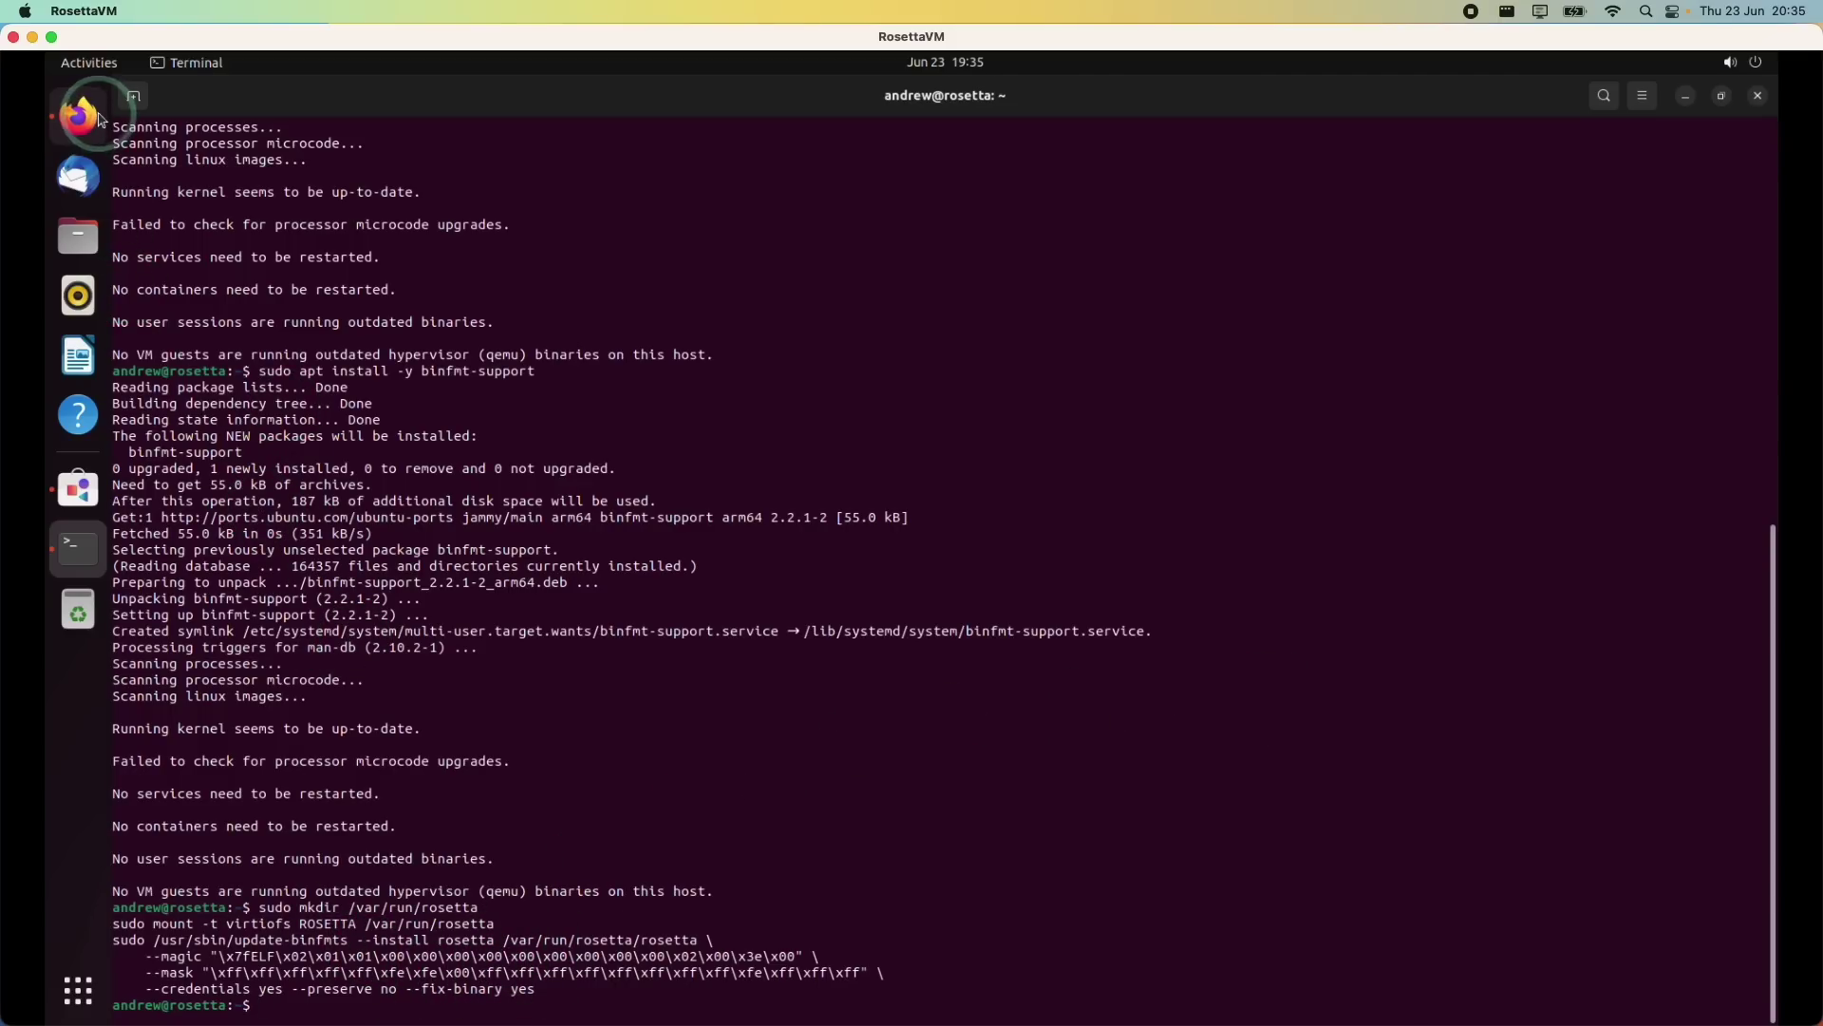
{"action": "left_click", "coordinate": [87, 116]}
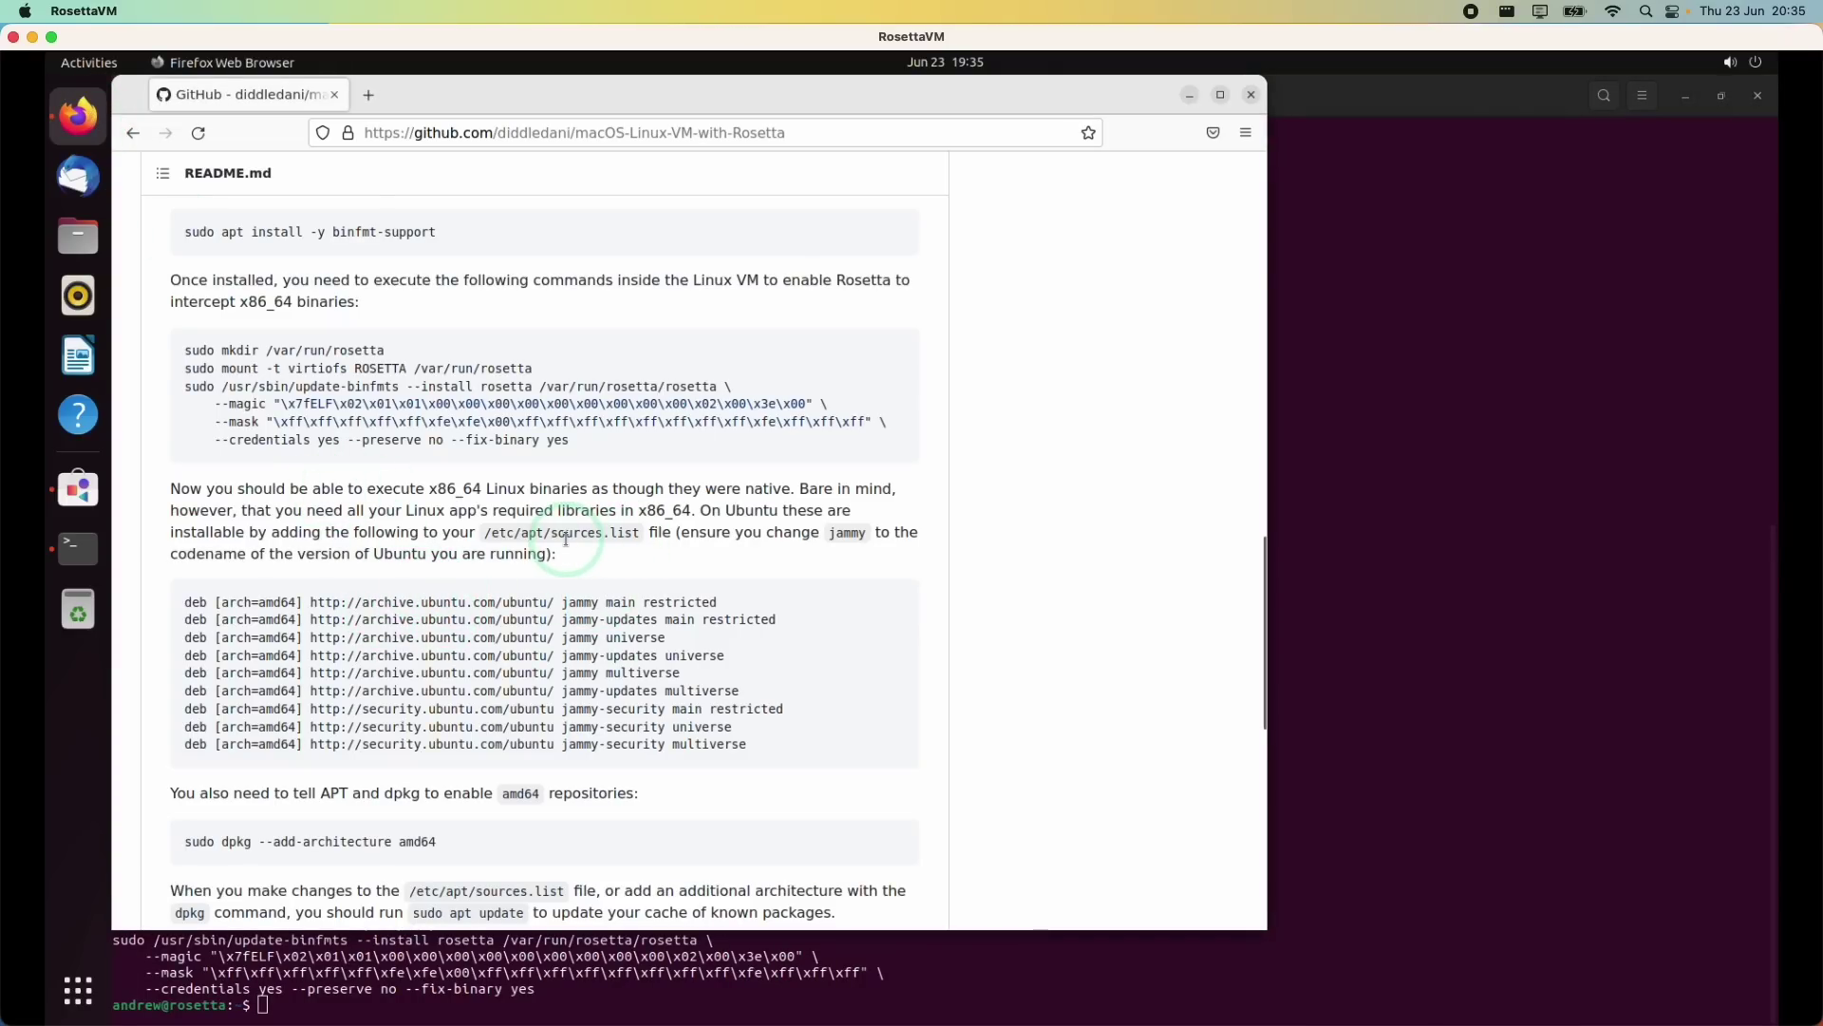
{"action": "left_click", "coordinate": [598, 535]}
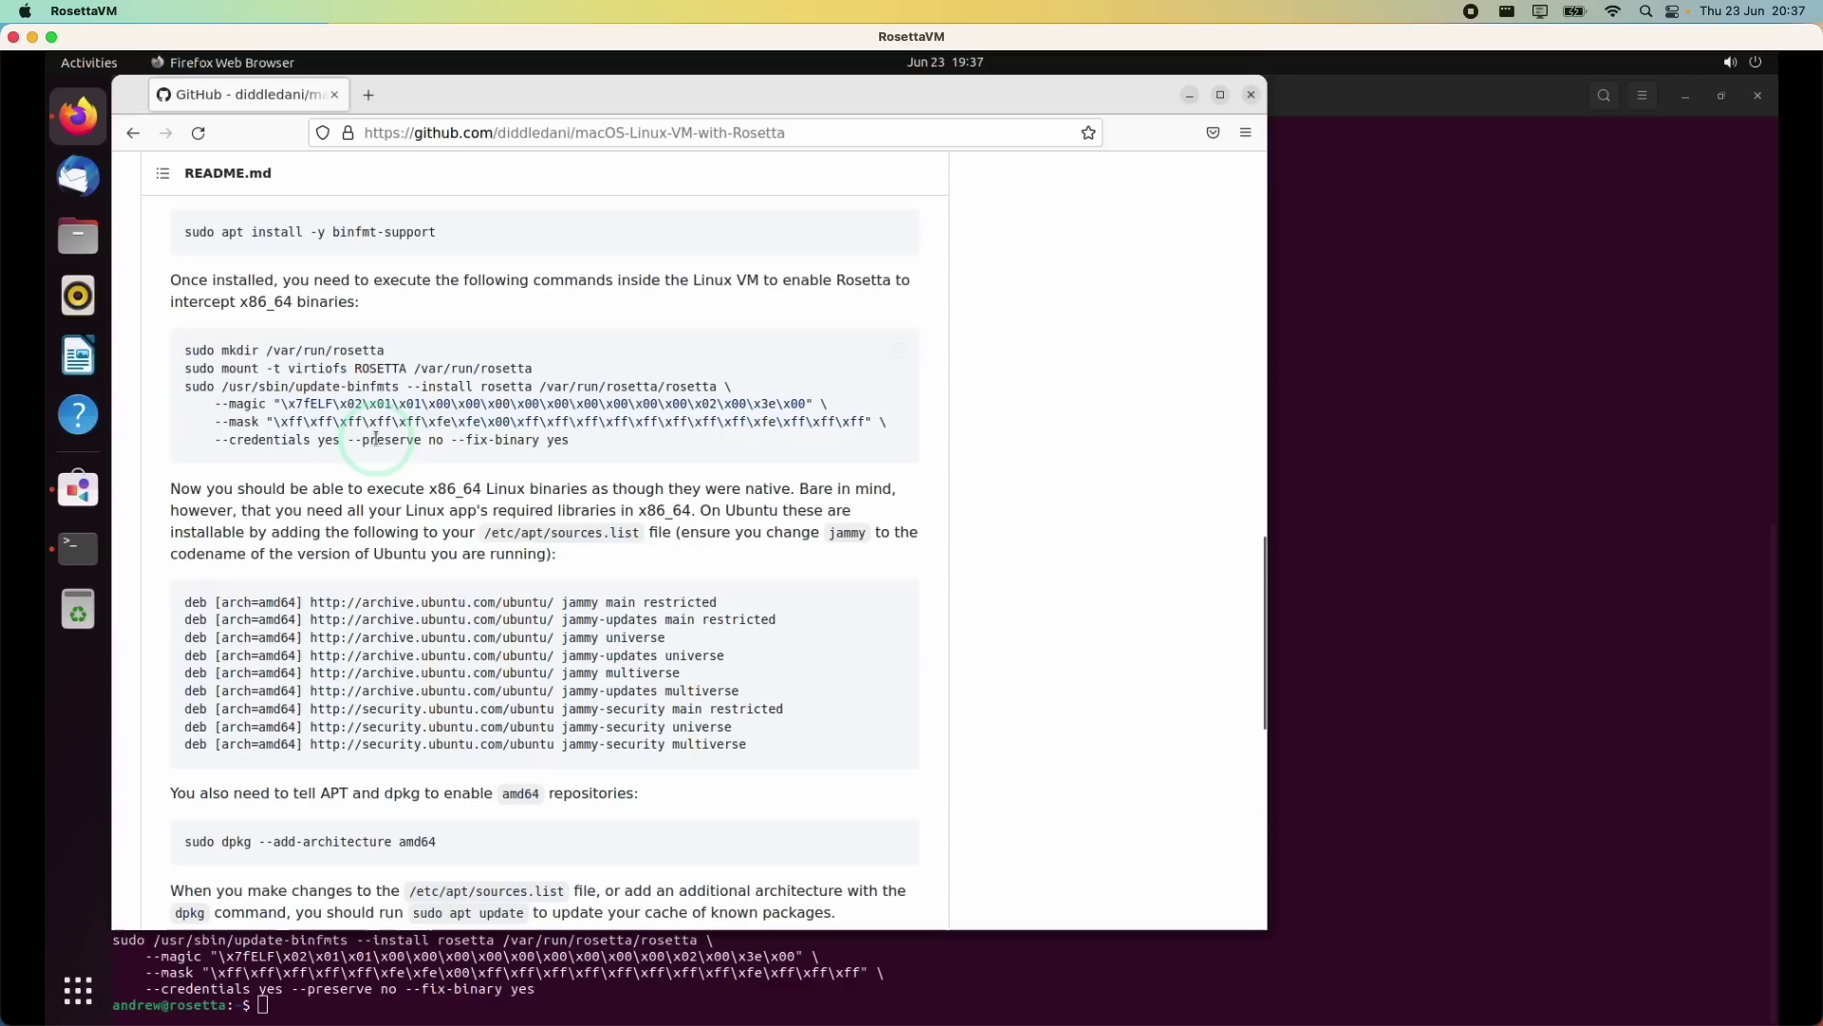
Step: In Files, go up to the root, enter etc then apt, and view sources.list's Permissions
{"action": "left_click", "coordinate": [78, 235]}
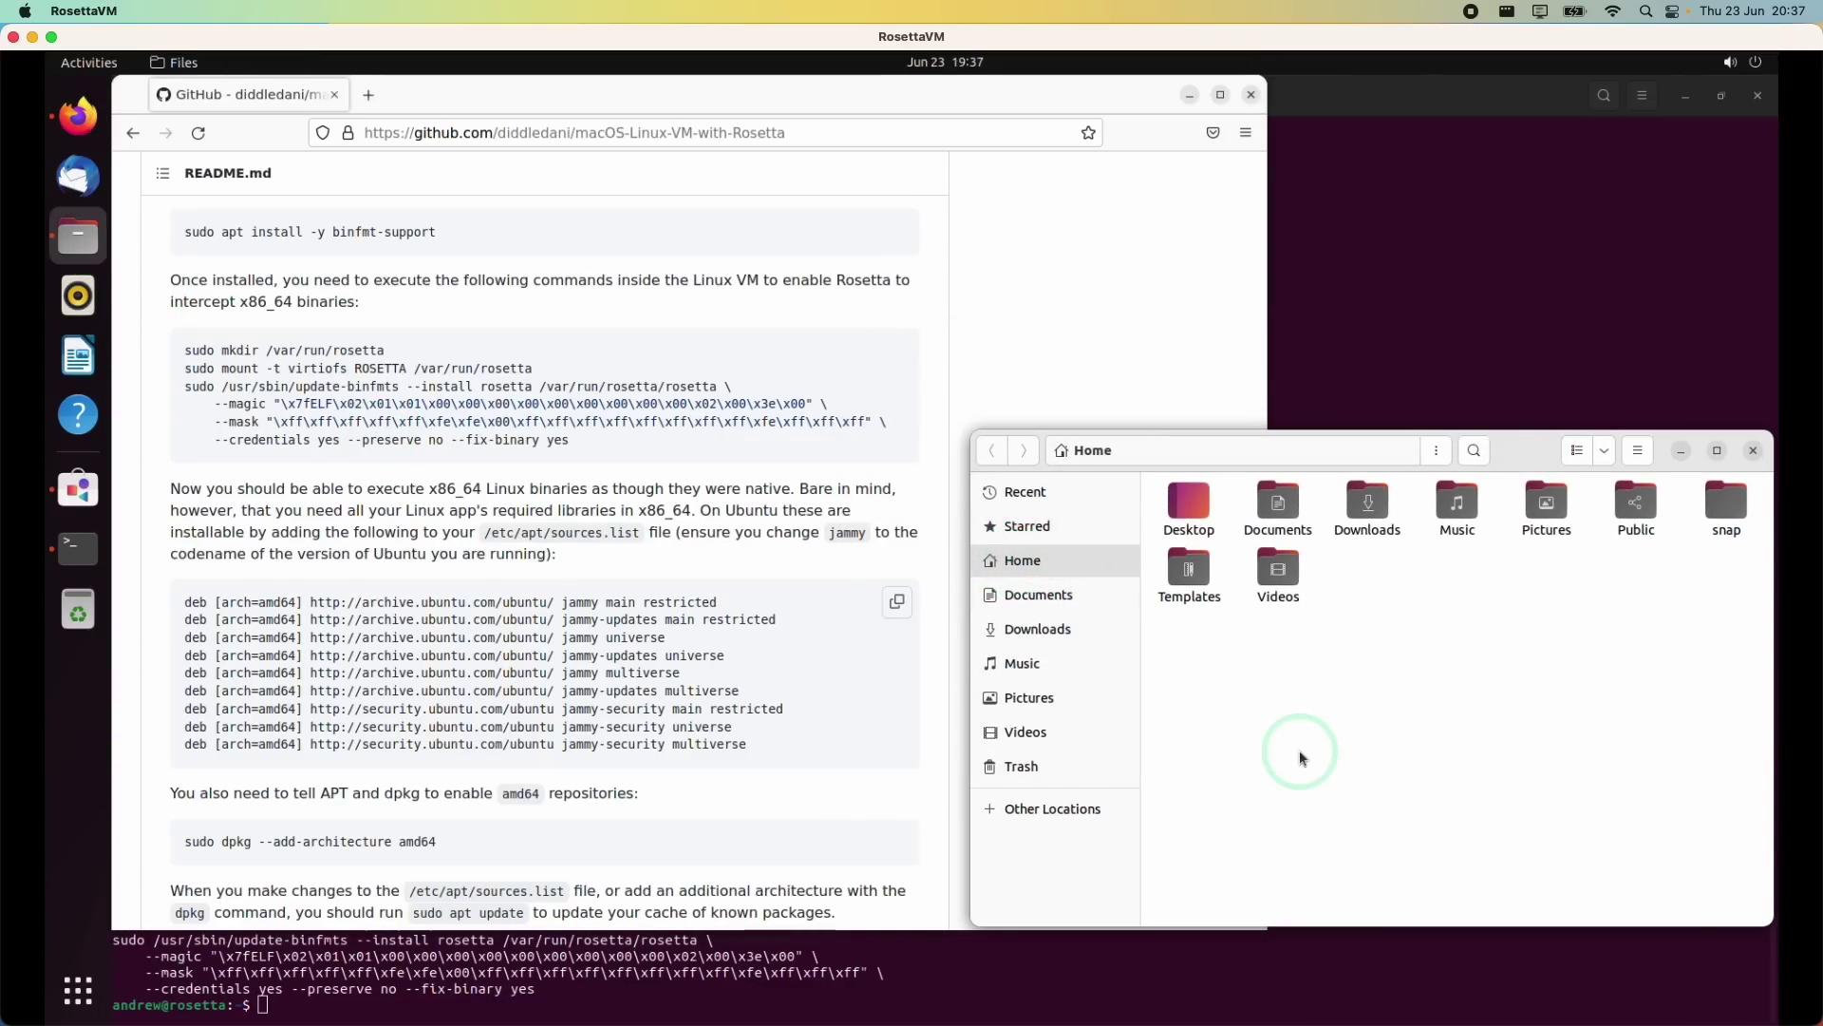
{"action": "key", "text": "alt+Up"}
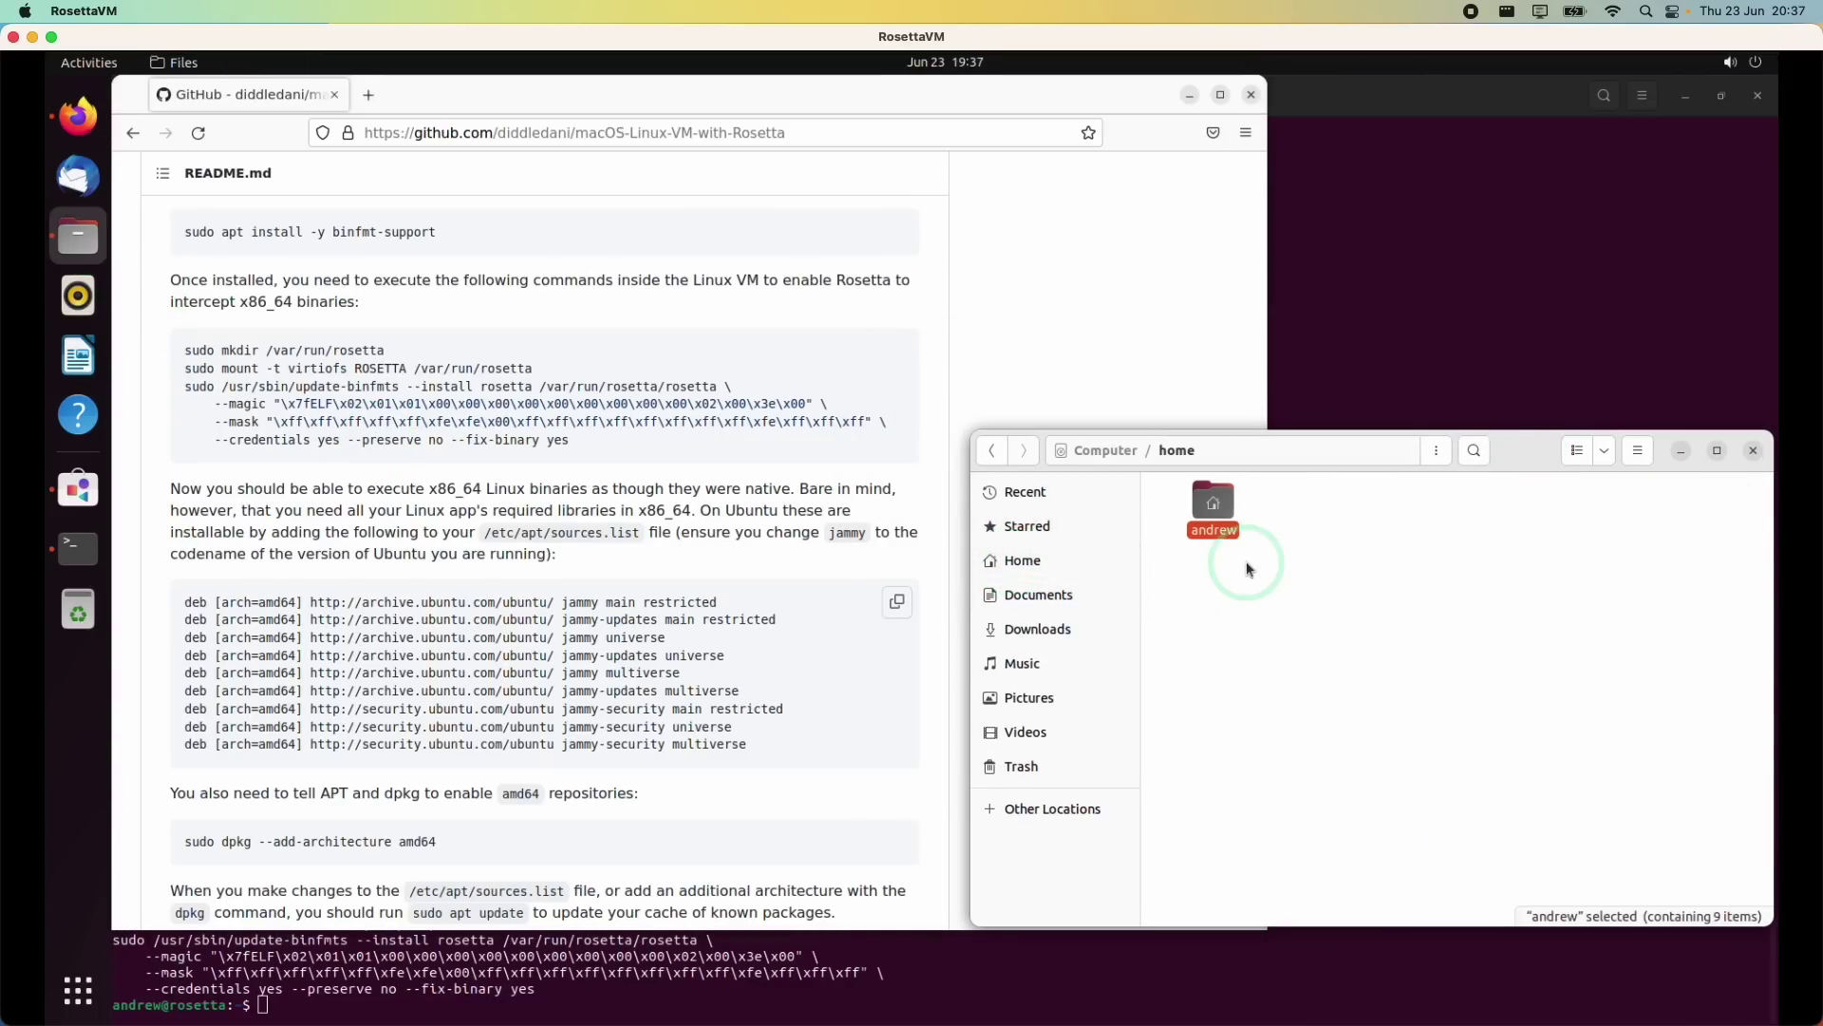
{"action": "key", "text": "alt+Up"}
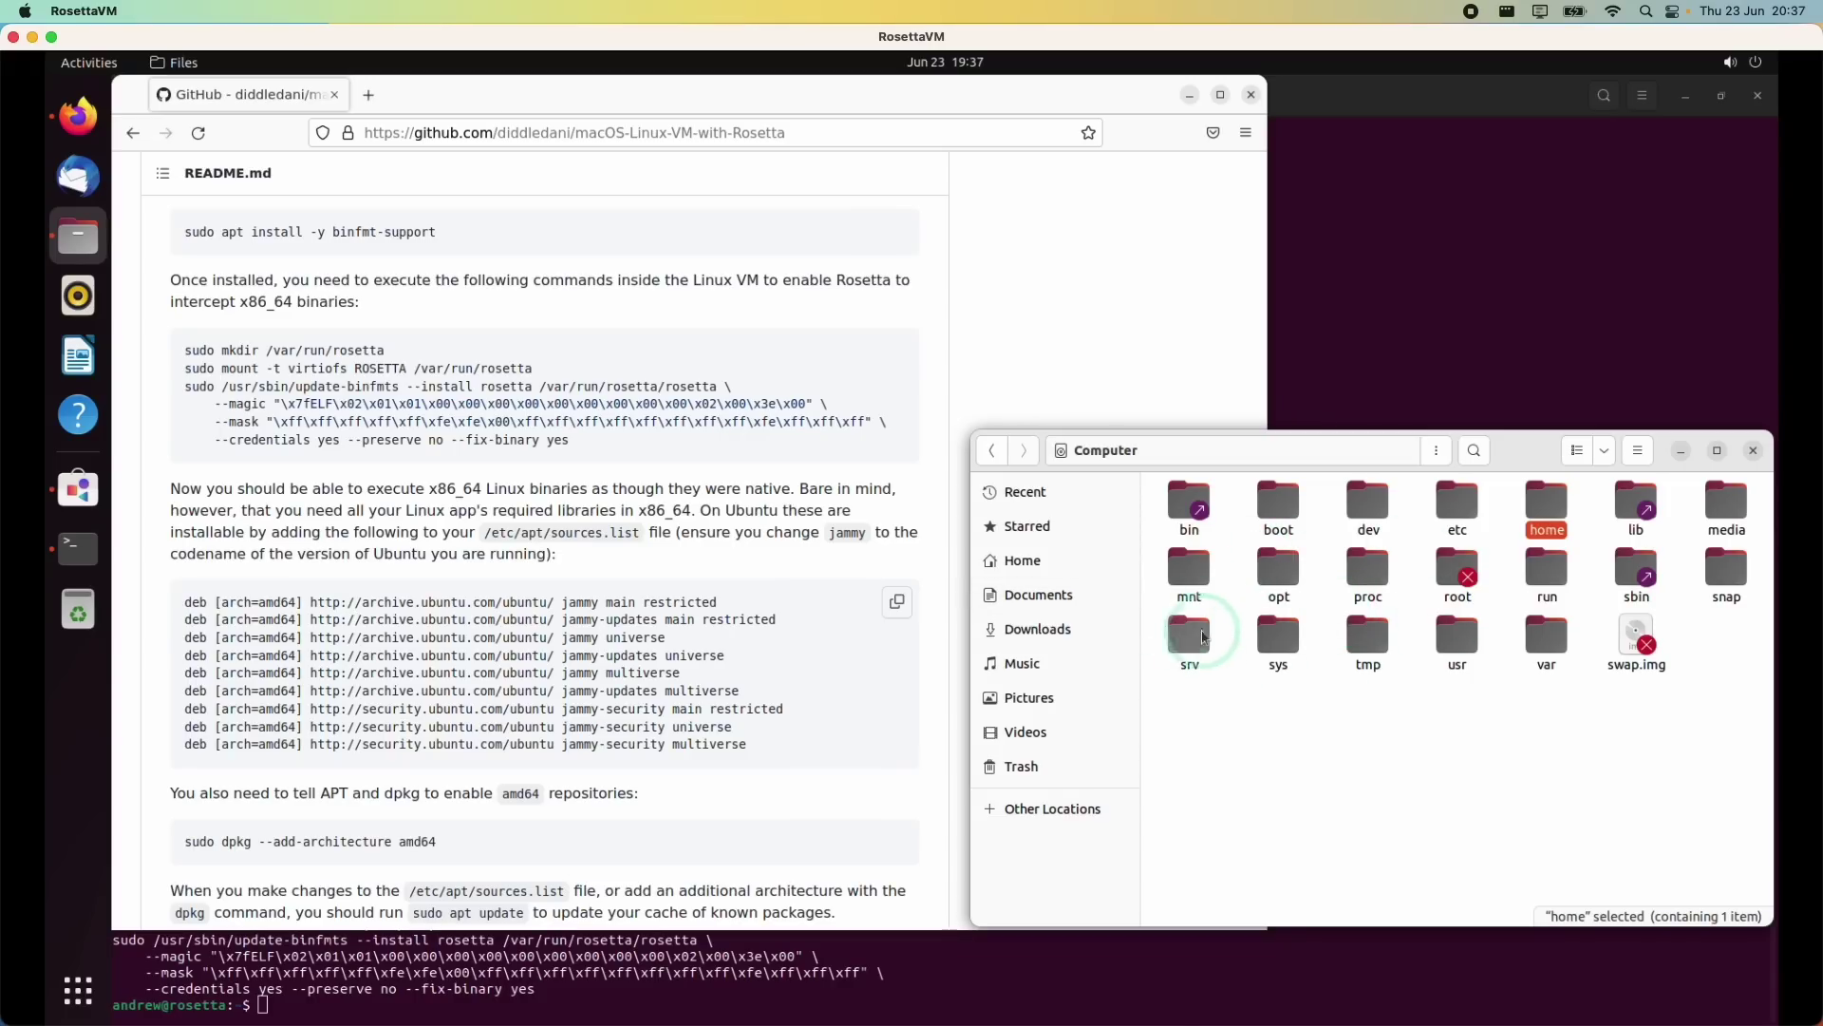
{"action": "double_click", "coordinate": [1458, 502]}
{"action": "double_click", "coordinate": [1726, 501]}
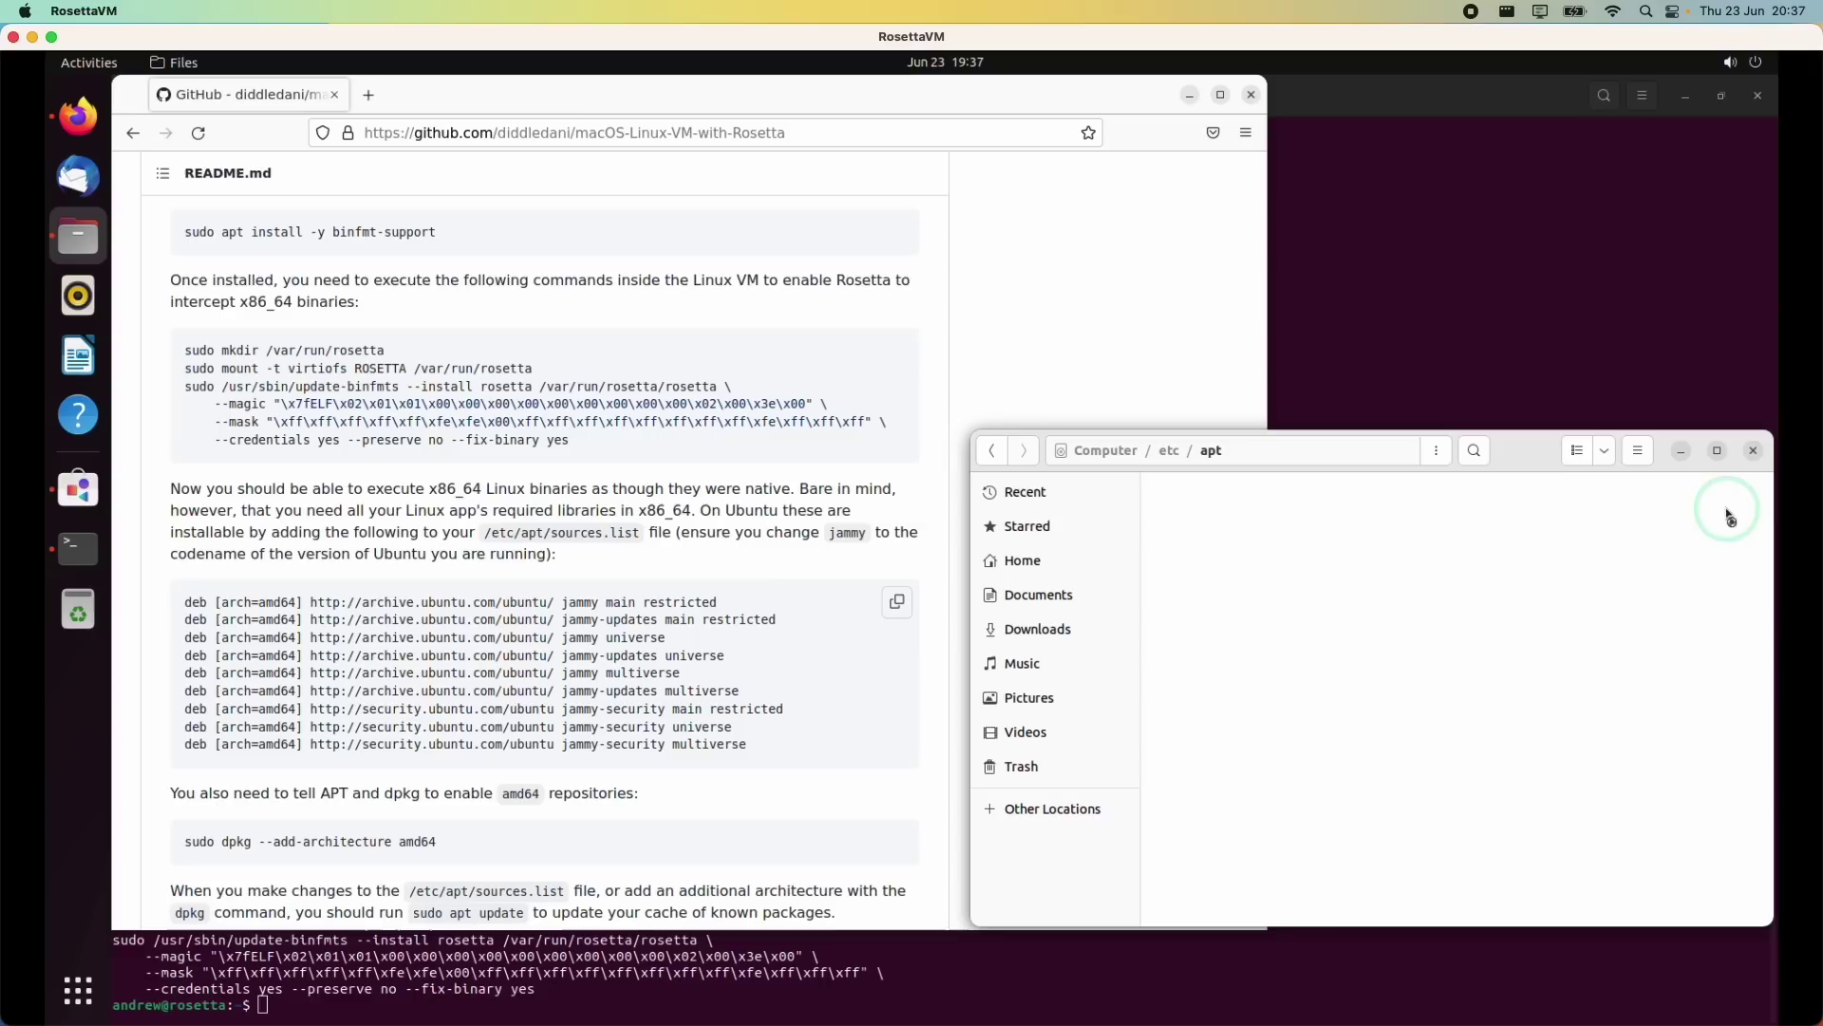
{"action": "left_click", "coordinate": [1712, 510]}
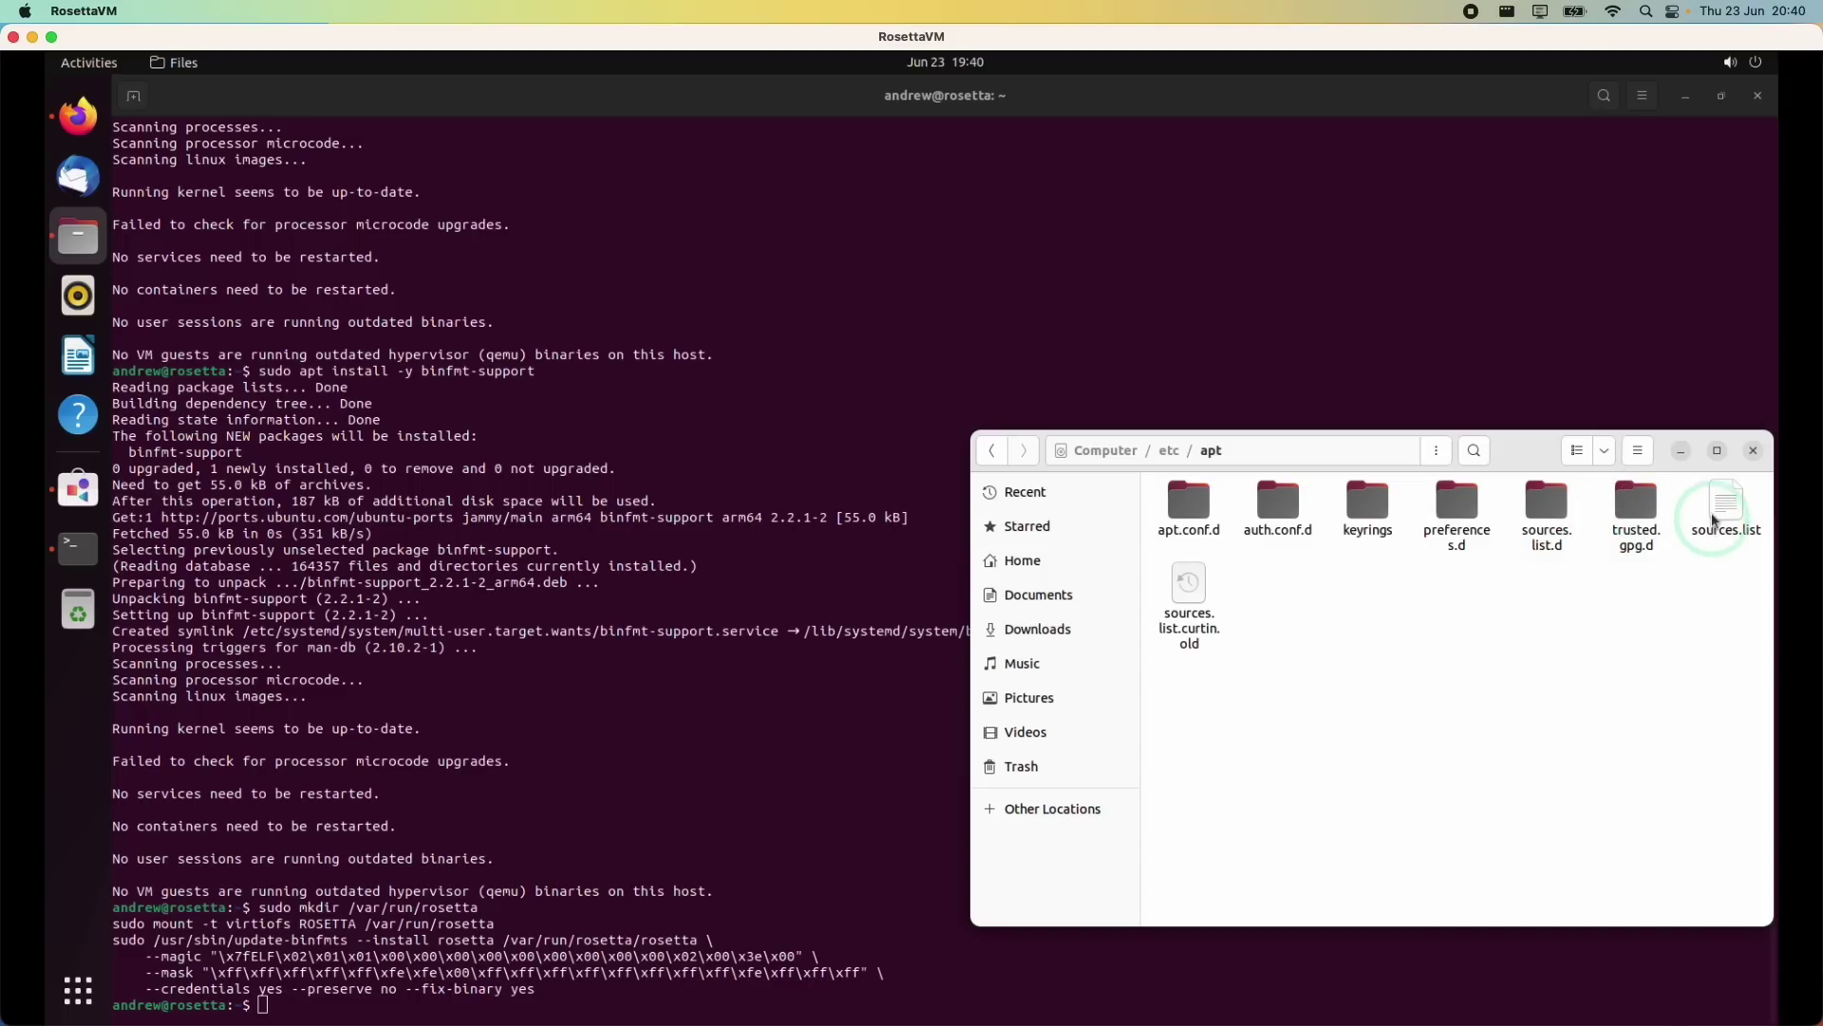
{"action": "right_click", "coordinate": [1709, 510]}
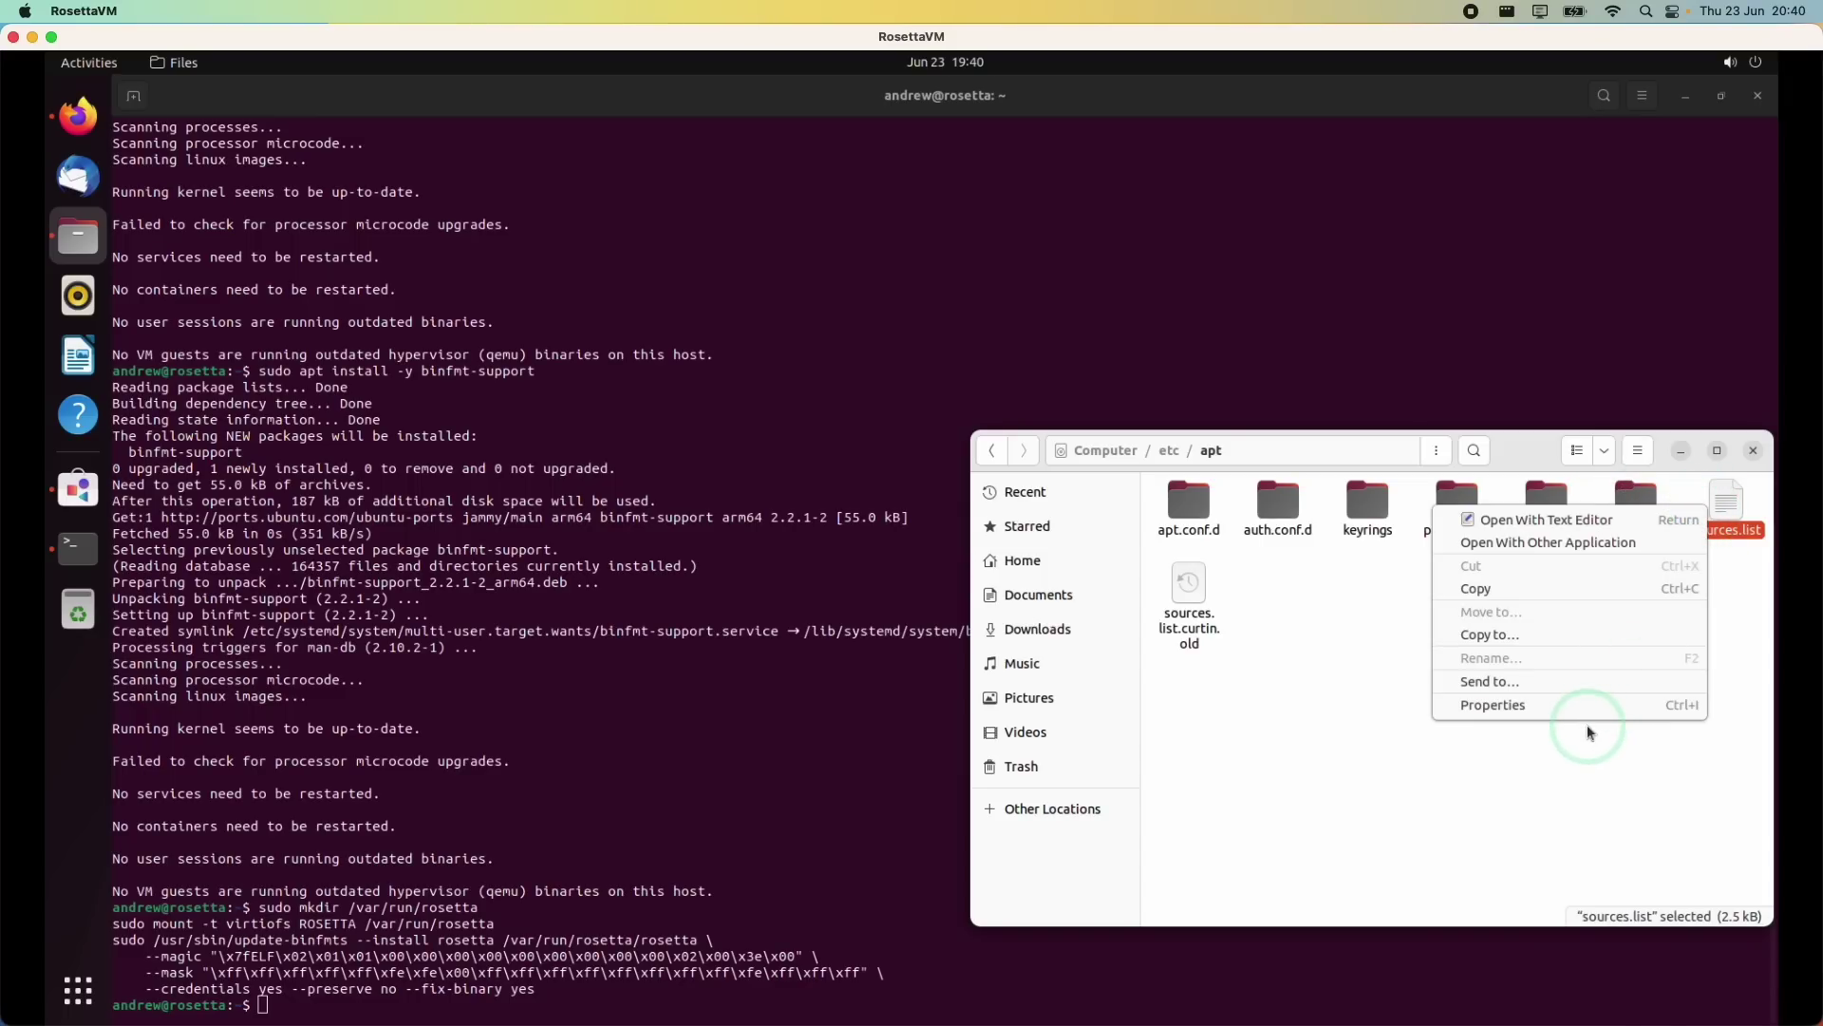
{"action": "left_click", "coordinate": [1588, 708]}
{"action": "left_click", "coordinate": [1355, 512]}
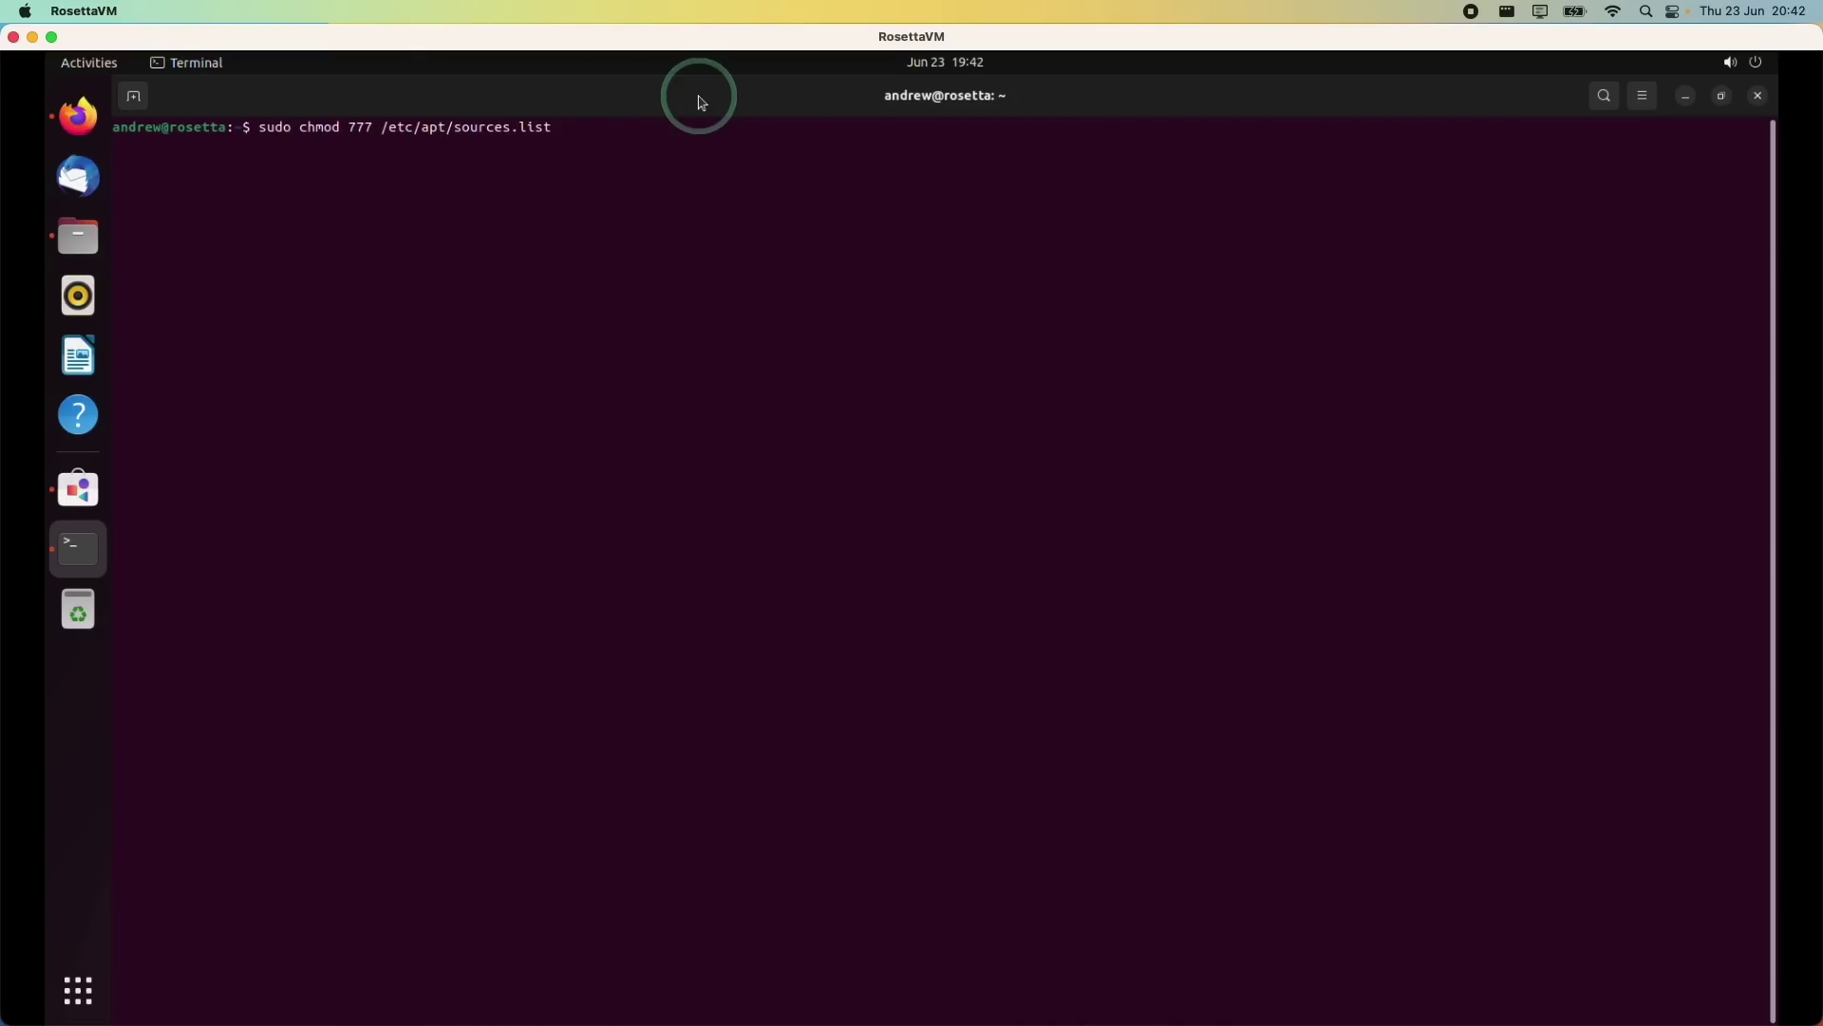
Step: Check sources.list's ownership under Properties > Permissions, then choose Open With Other Application
{"action": "left_click", "coordinate": [78, 236]}
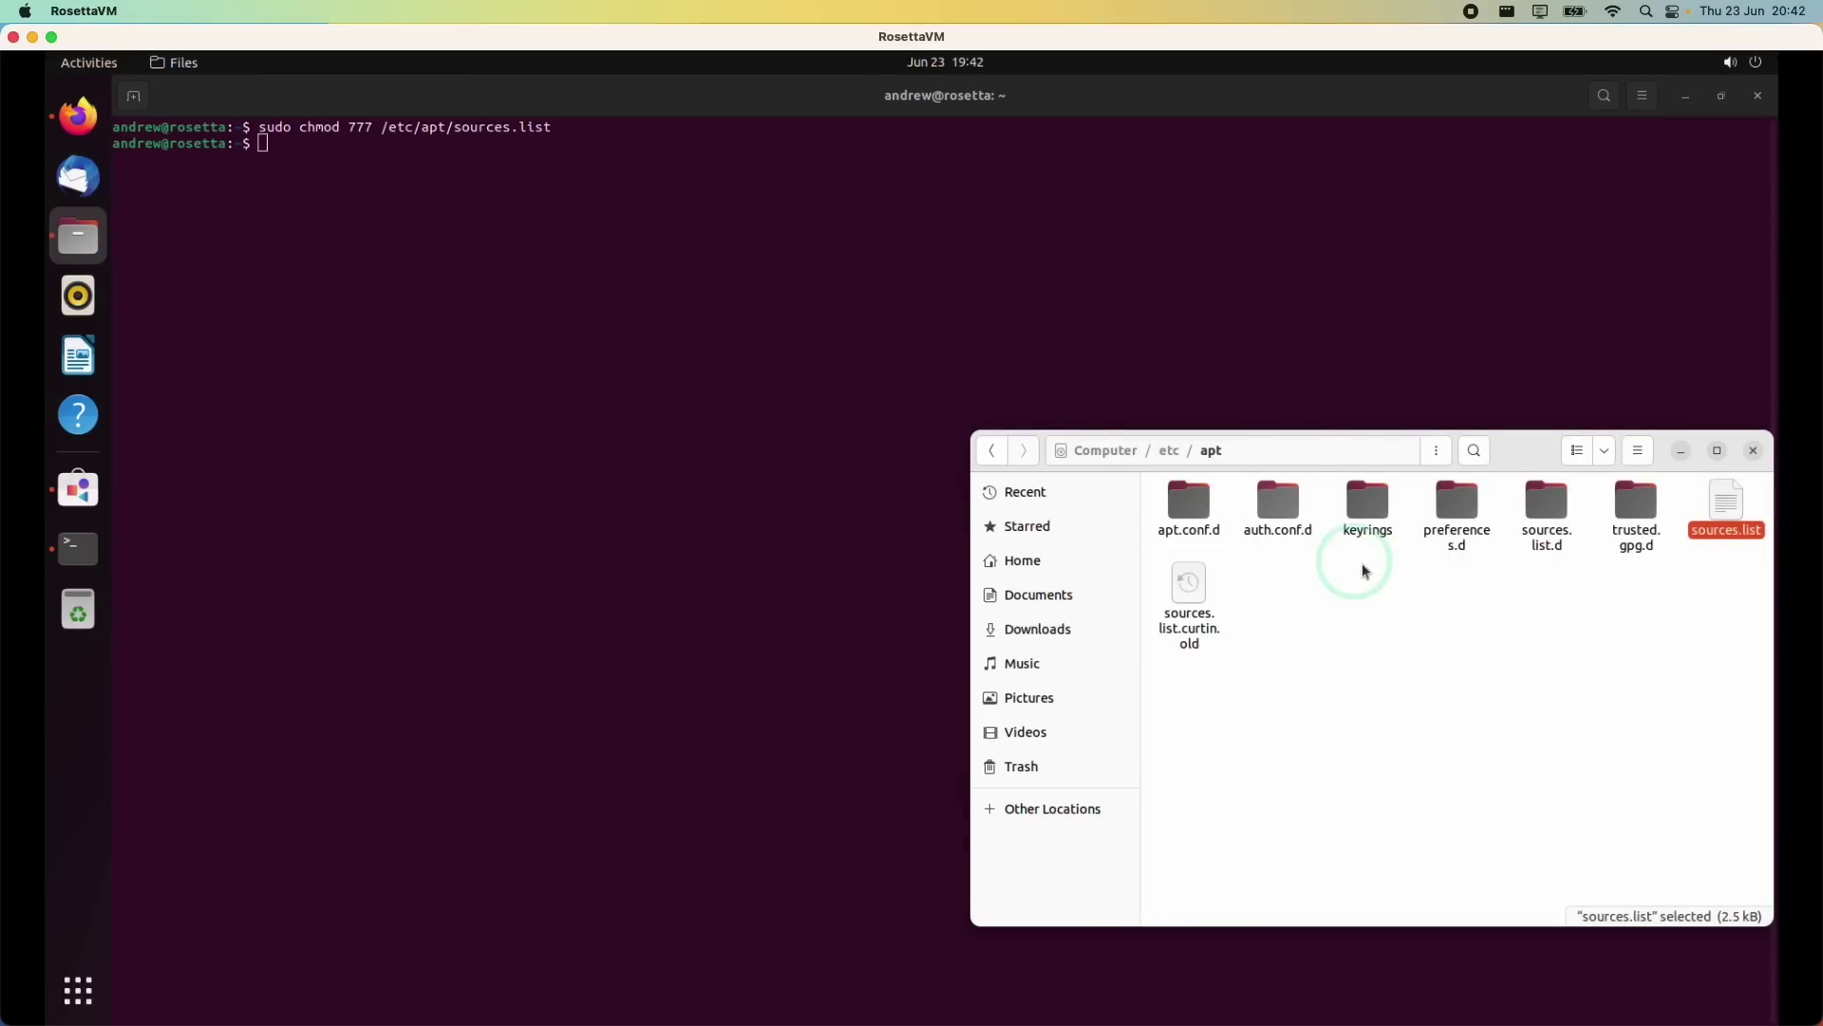
{"action": "left_click", "coordinate": [1738, 522]}
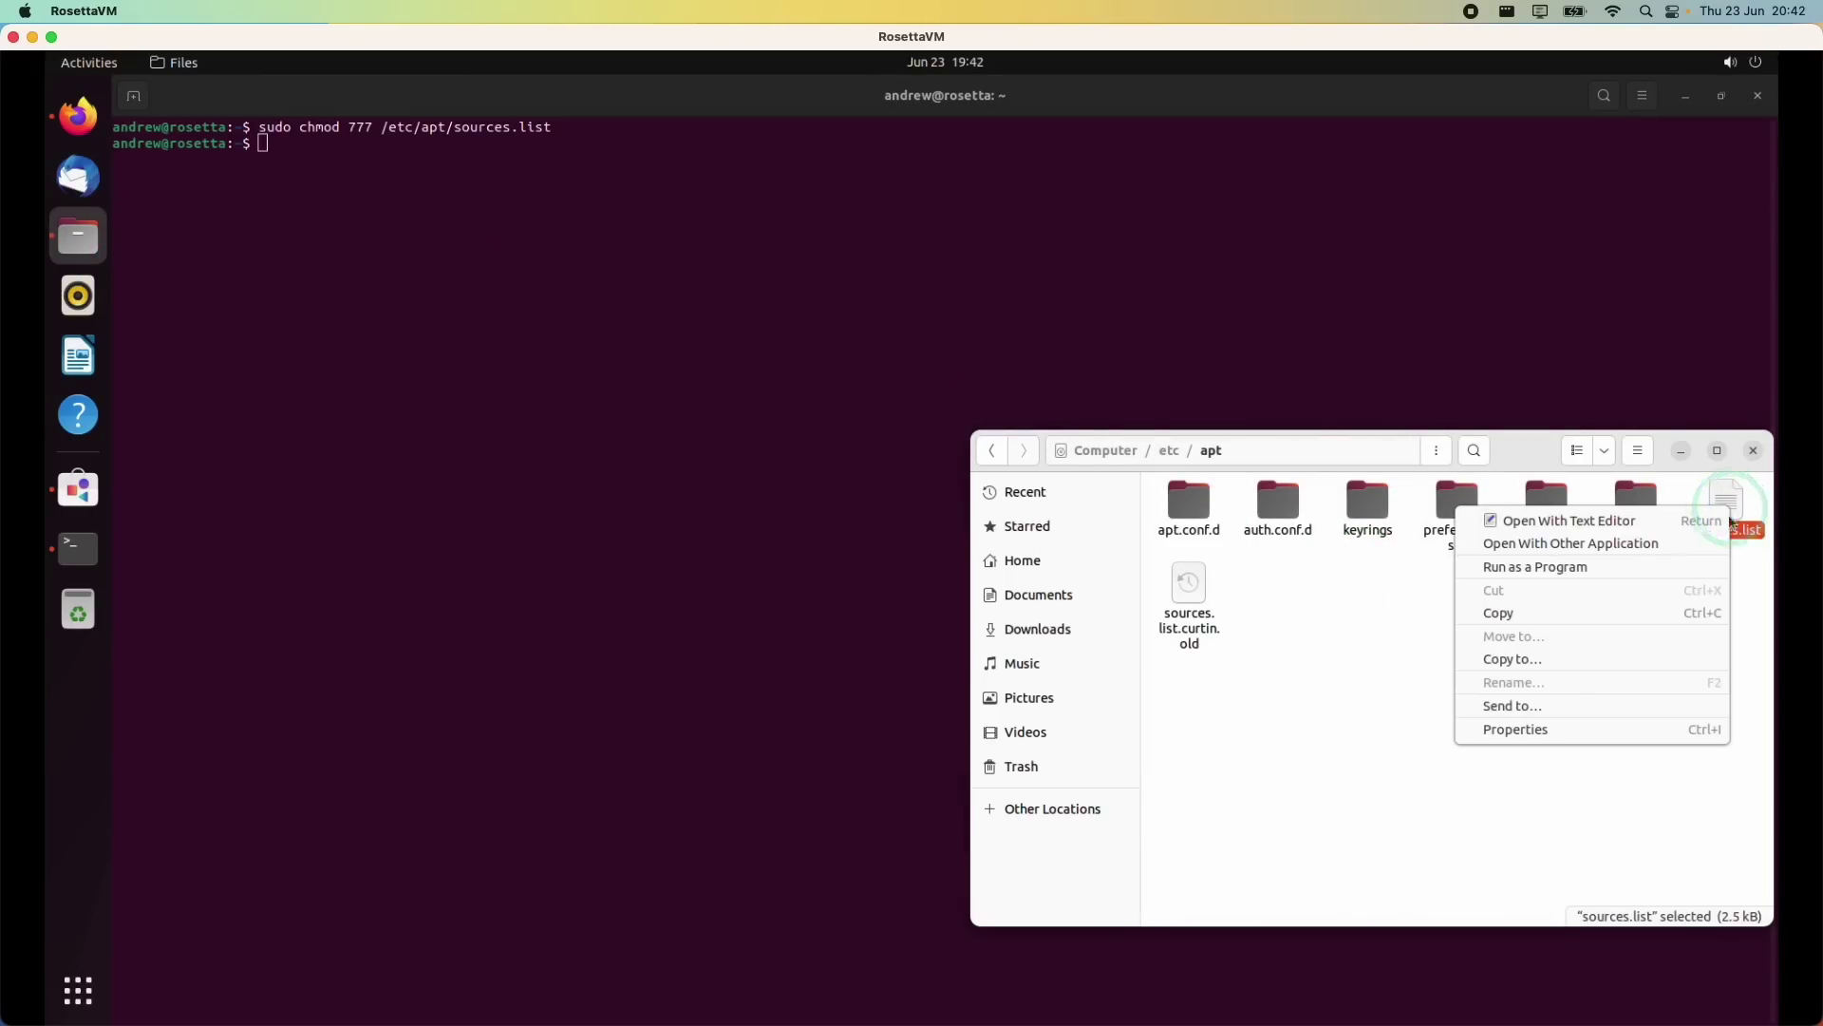
{"action": "left_click", "coordinate": [1596, 728]}
{"action": "left_click", "coordinate": [1350, 528]}
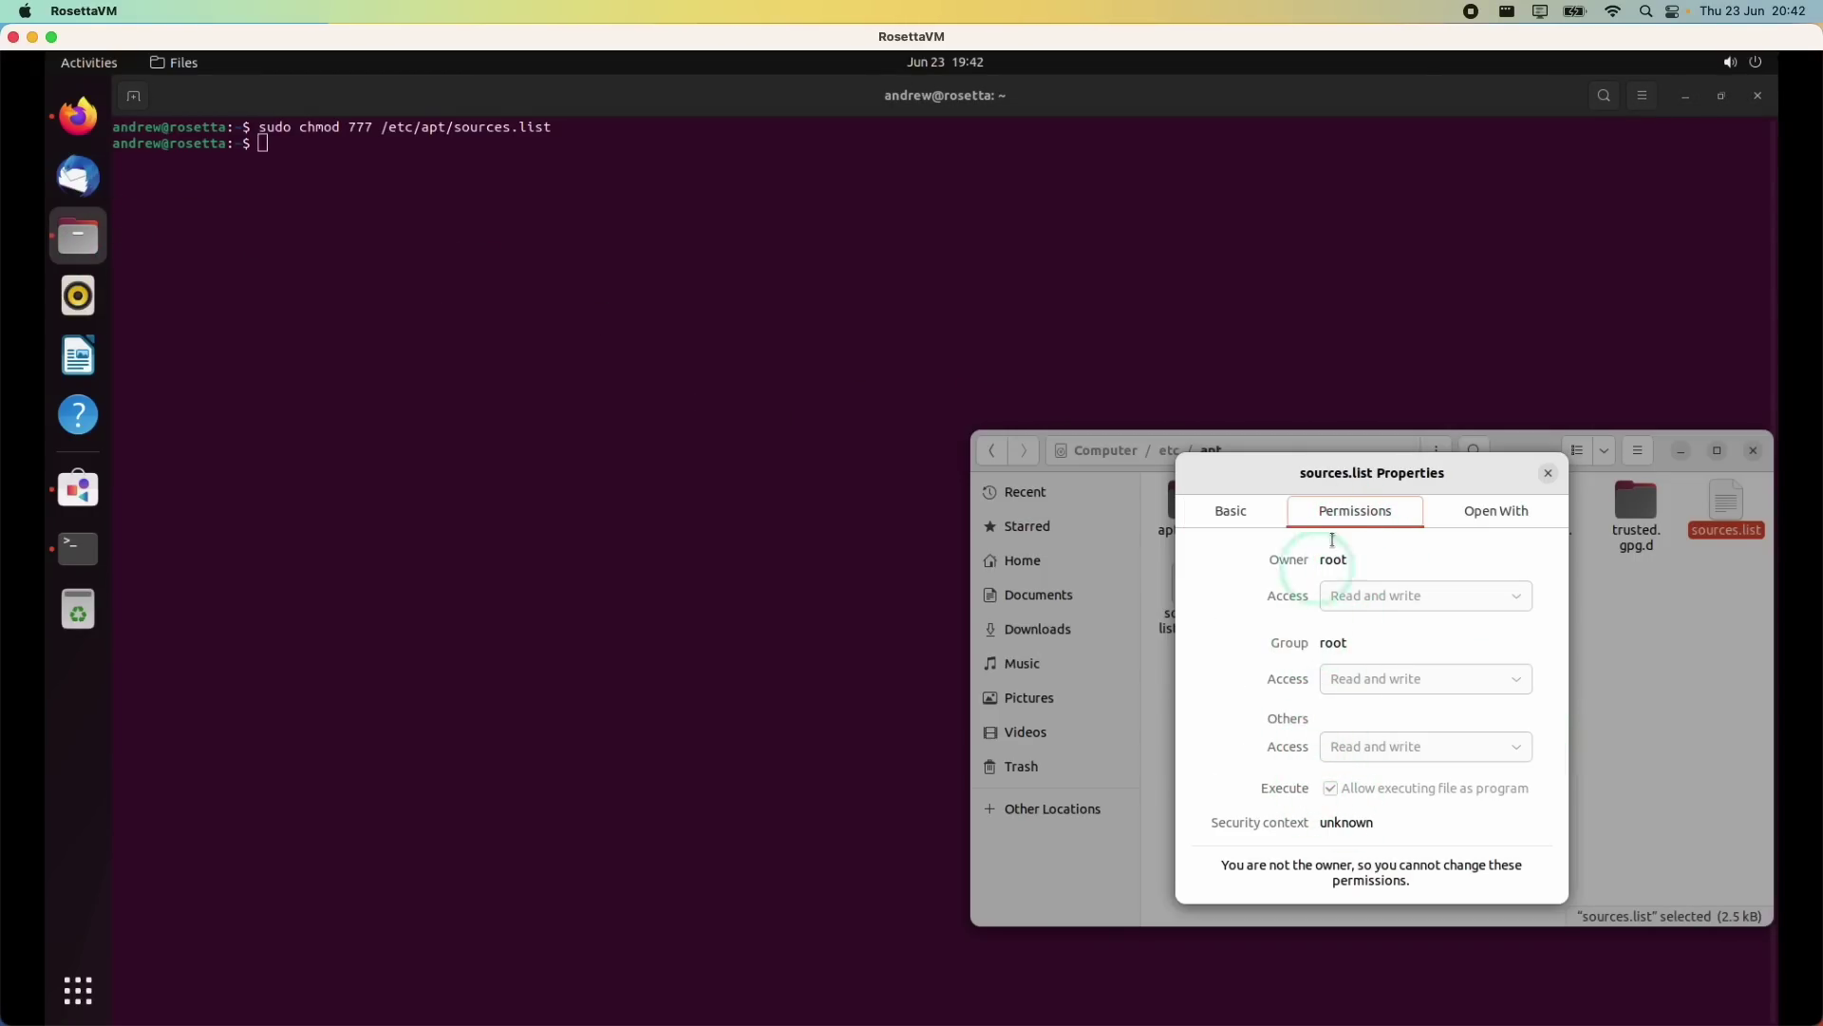
{"action": "left_click", "coordinate": [1545, 478]}
{"action": "right_click", "coordinate": [1713, 494]}
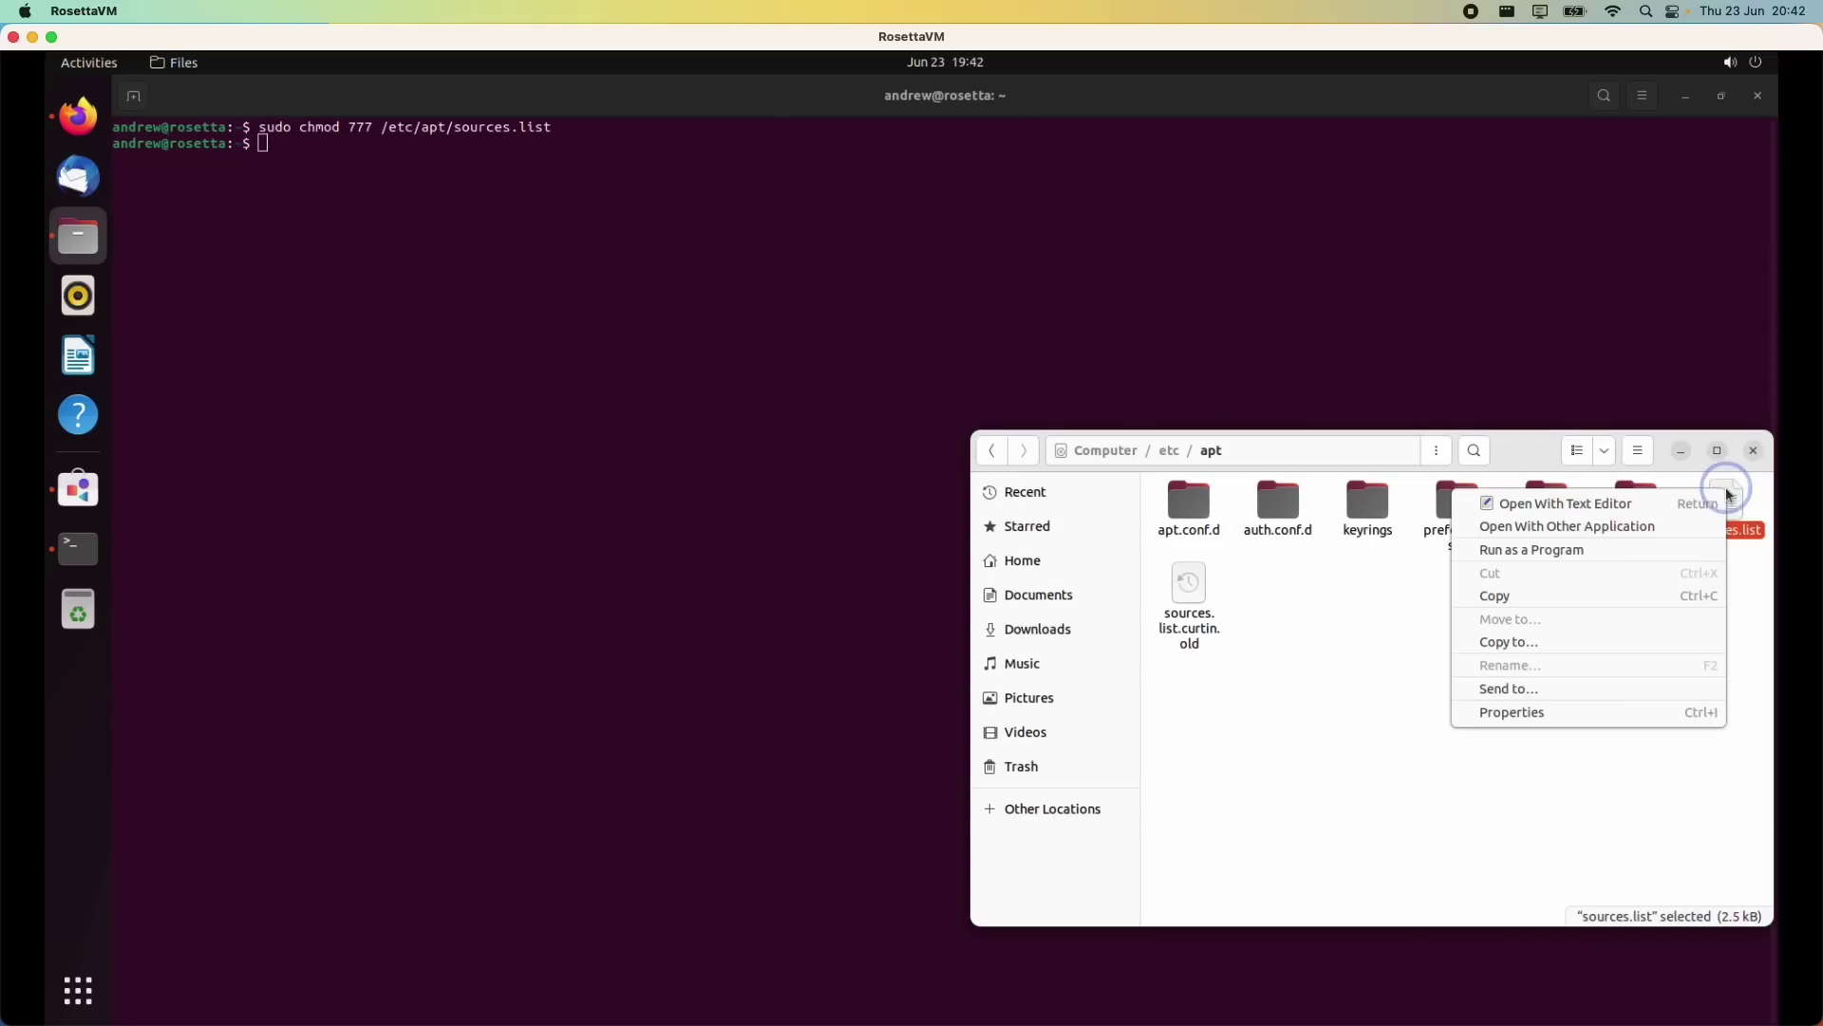
{"action": "left_click", "coordinate": [1661, 528]}
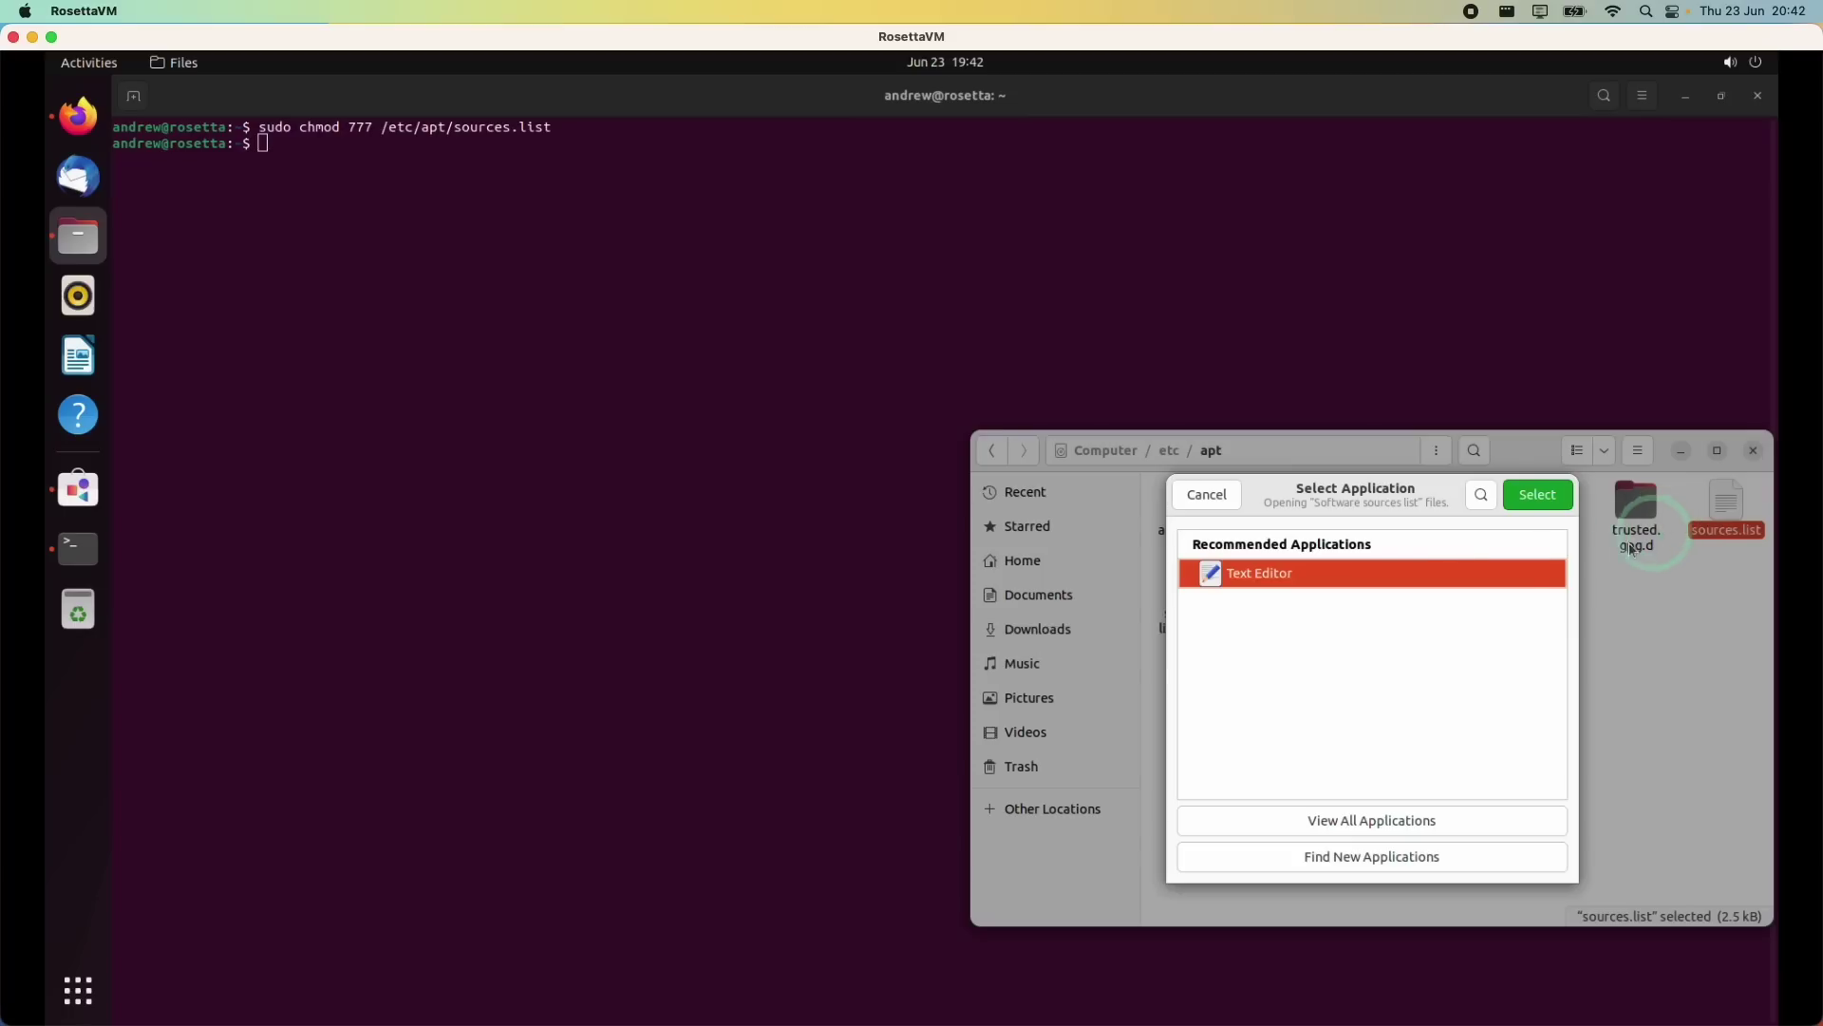
Step: Open sources.list in Text Editor and add a new line at the end of the file
{"action": "left_click", "coordinate": [1320, 822]}
{"action": "double_click", "coordinate": [1271, 590]}
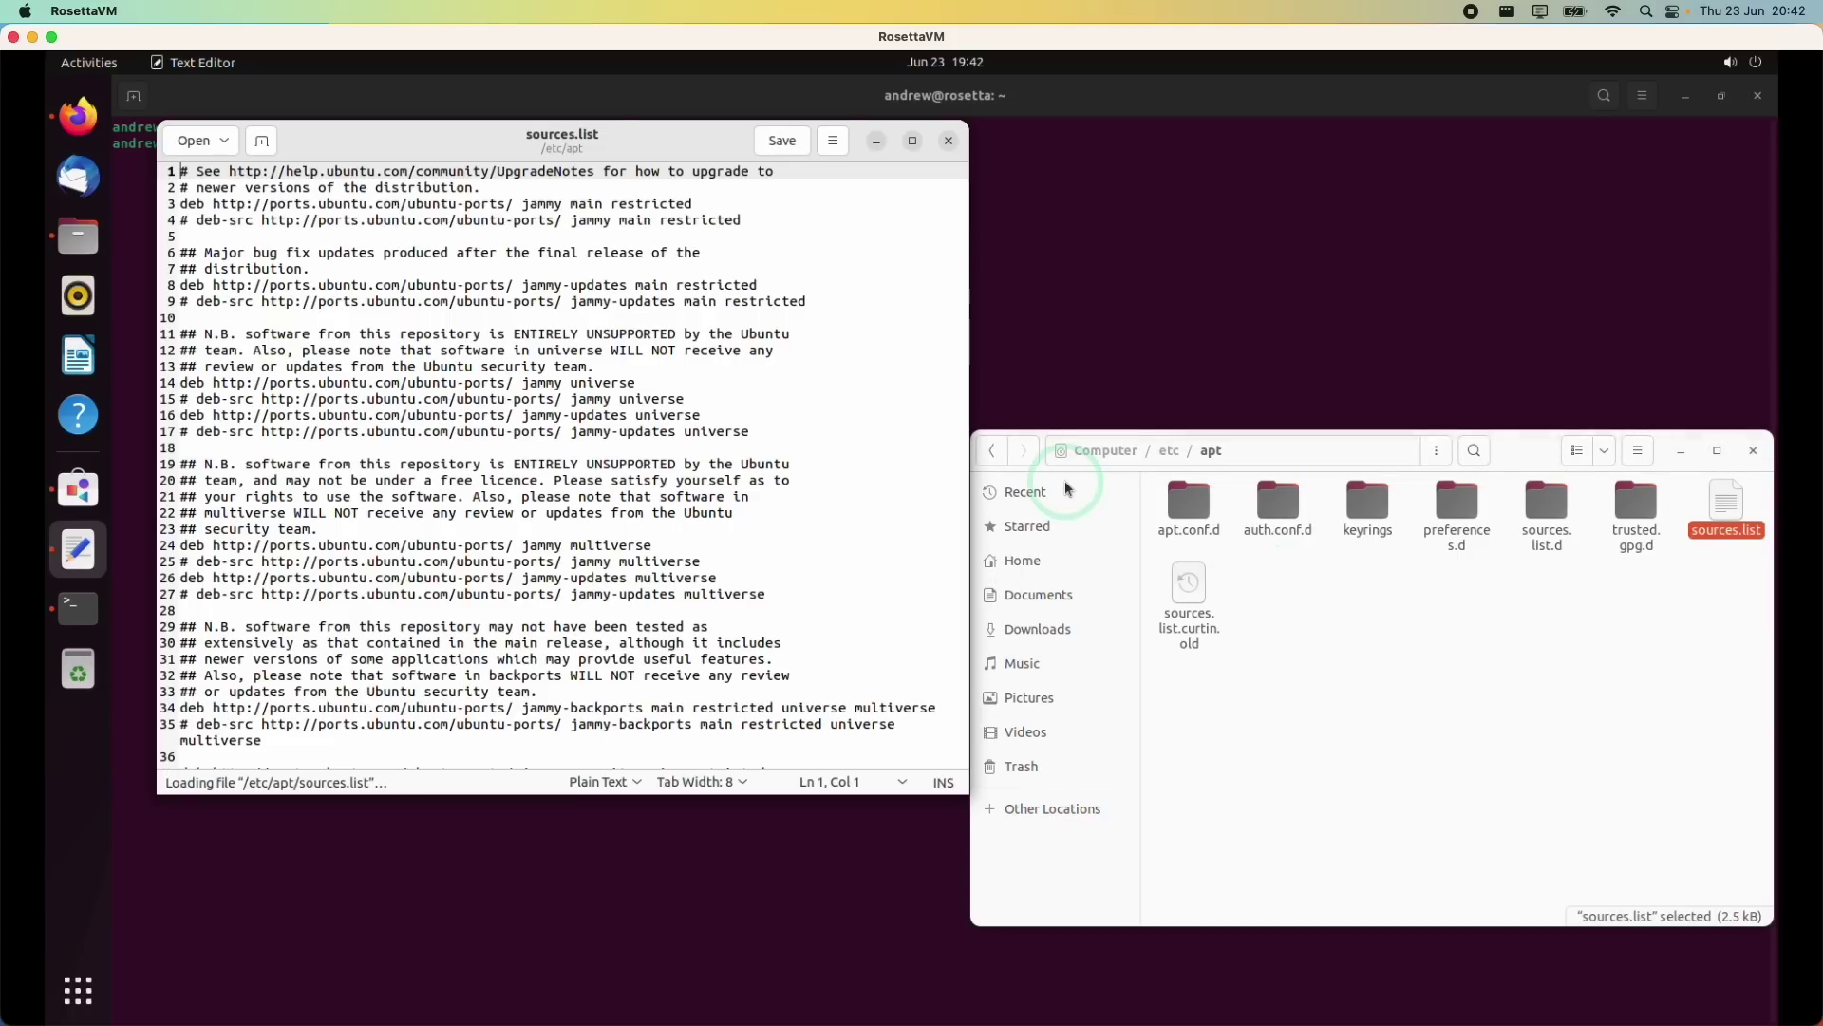
{"action": "left_click_drag", "start_coordinate": [392, 273], "coordinate": [411, 1000]}
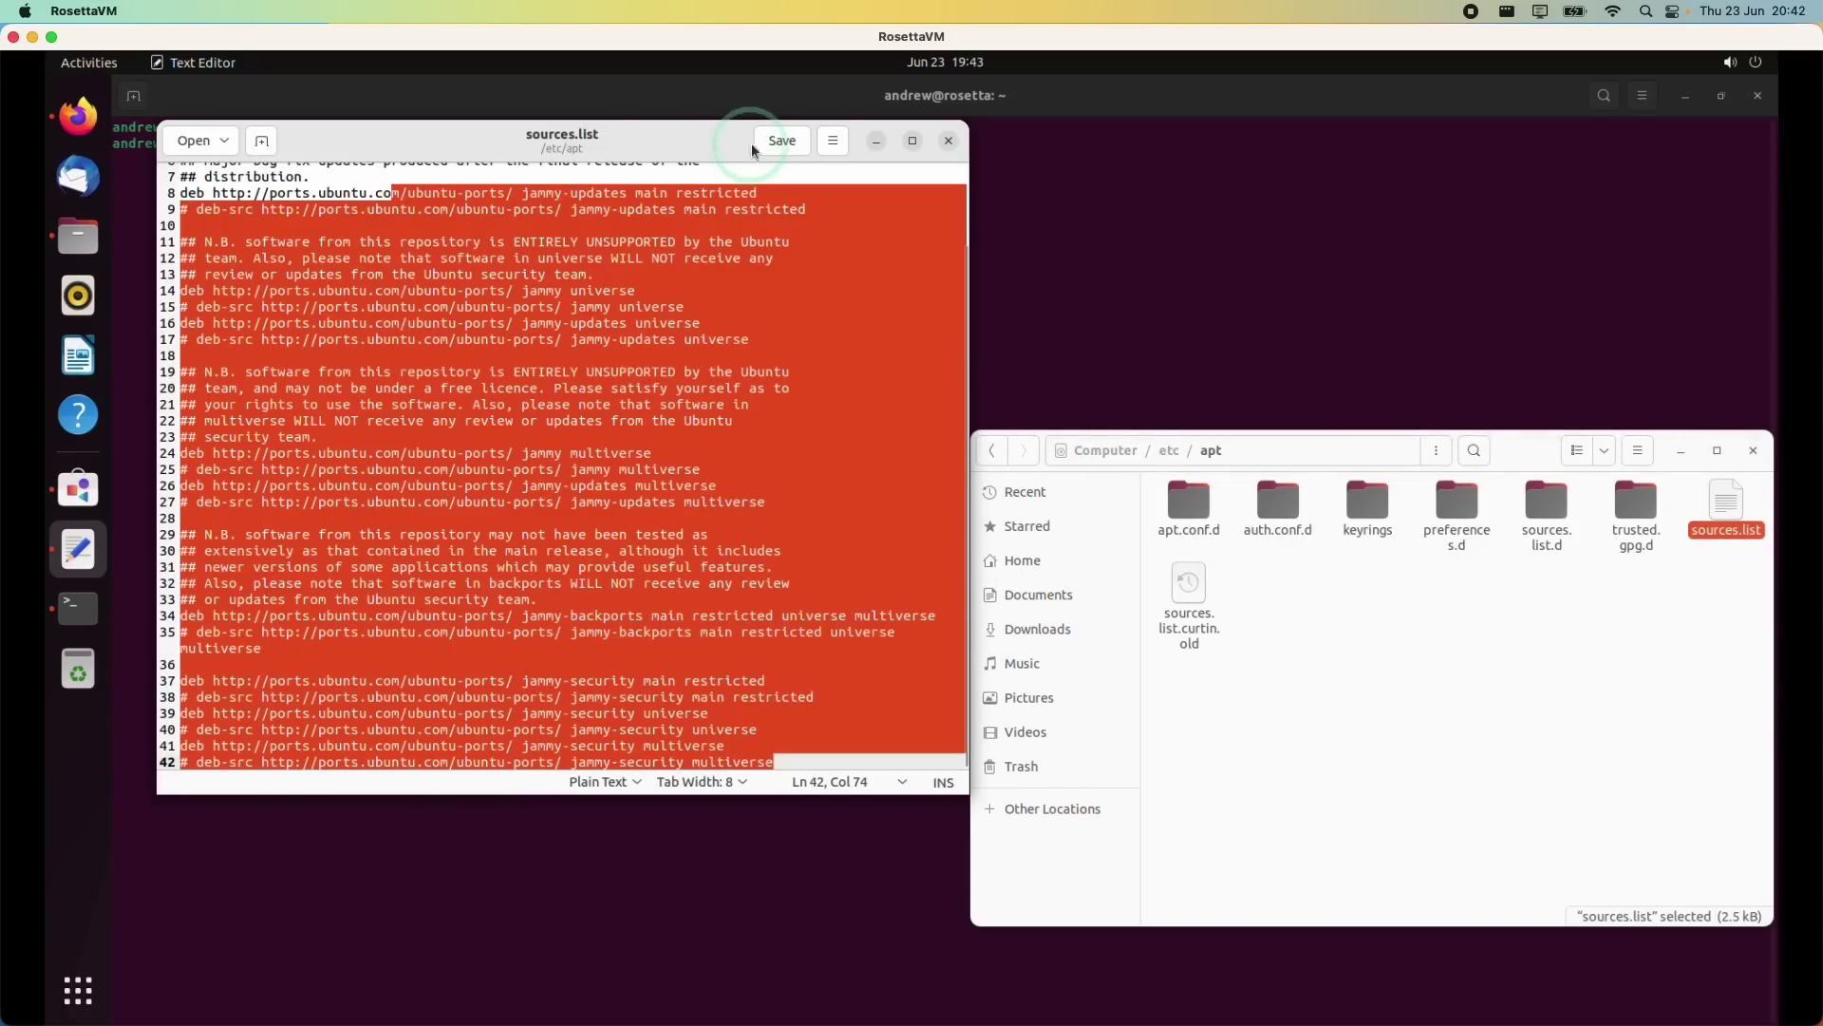
{"action": "left_click", "coordinate": [746, 534]}
{"action": "scroll", "coordinate": [804, 692], "scroll_direction": "up", "scroll_amount": 2}
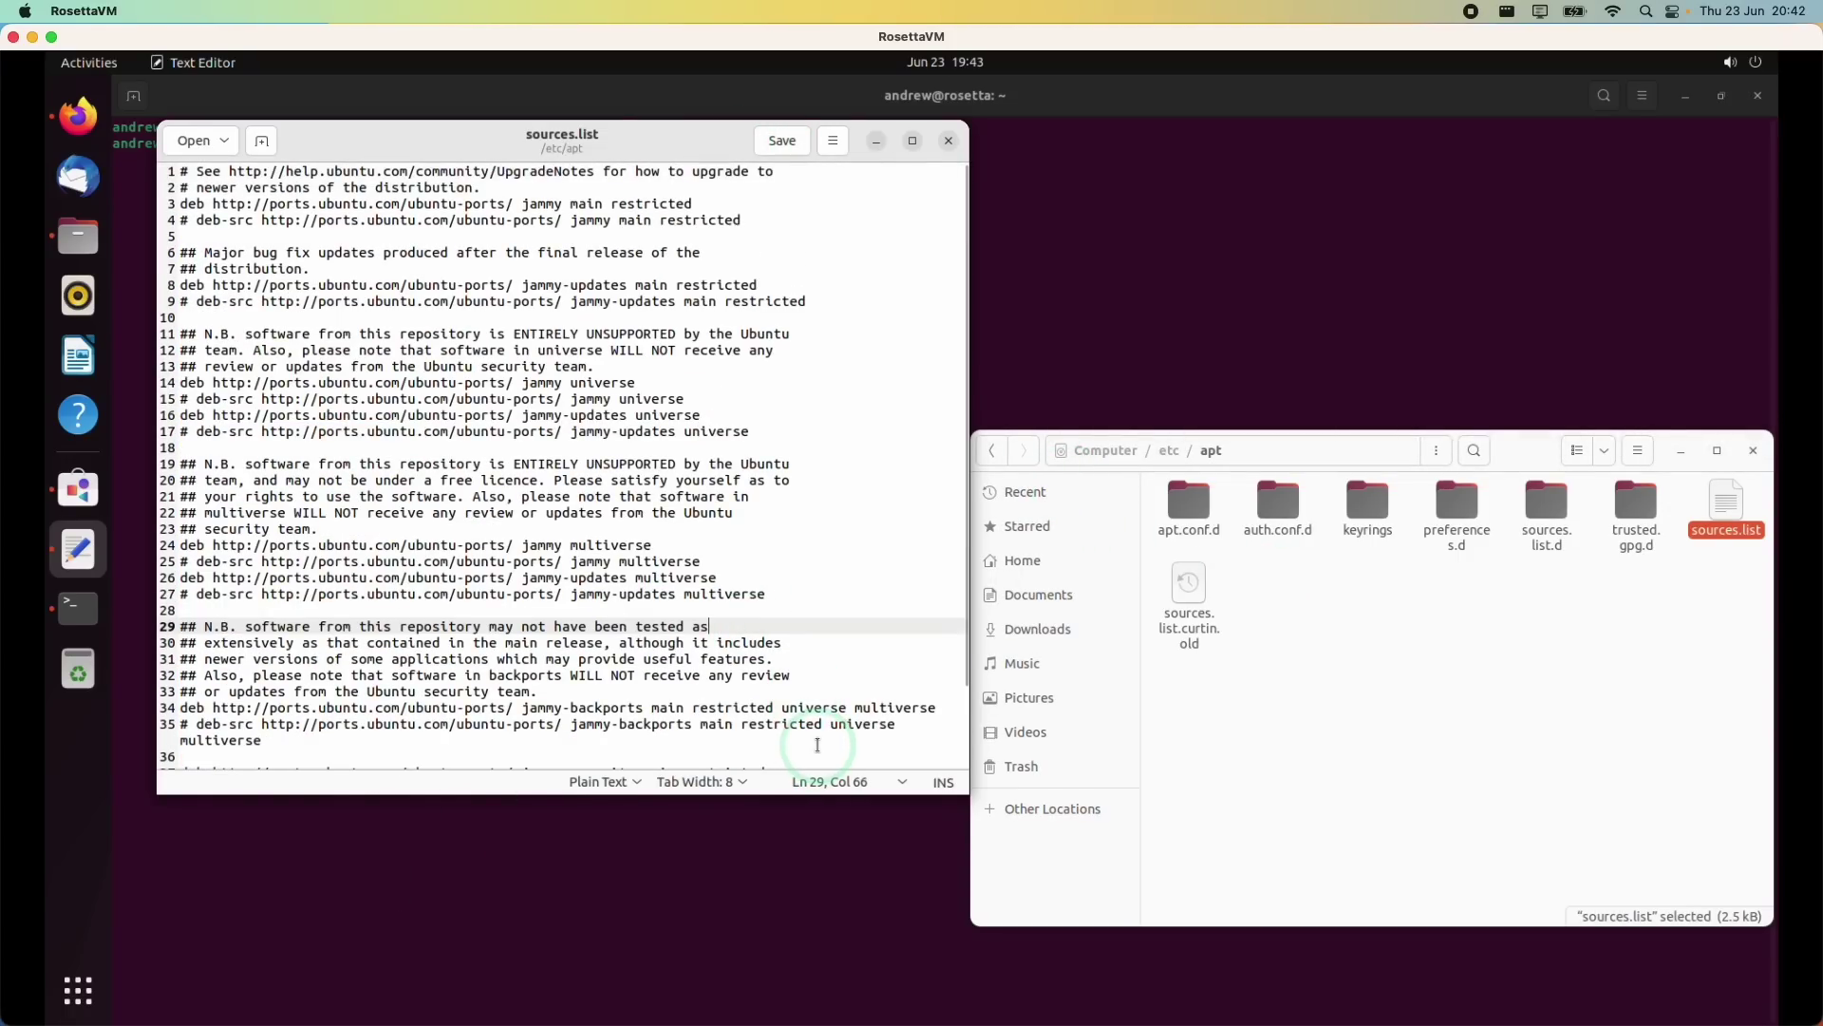
{"action": "scroll", "coordinate": [814, 750], "scroll_direction": "down", "scroll_amount": 3}
{"action": "left_click", "coordinate": [823, 762]}
{"action": "key", "text": "Return"}
{"action": "key", "text": "Return"}
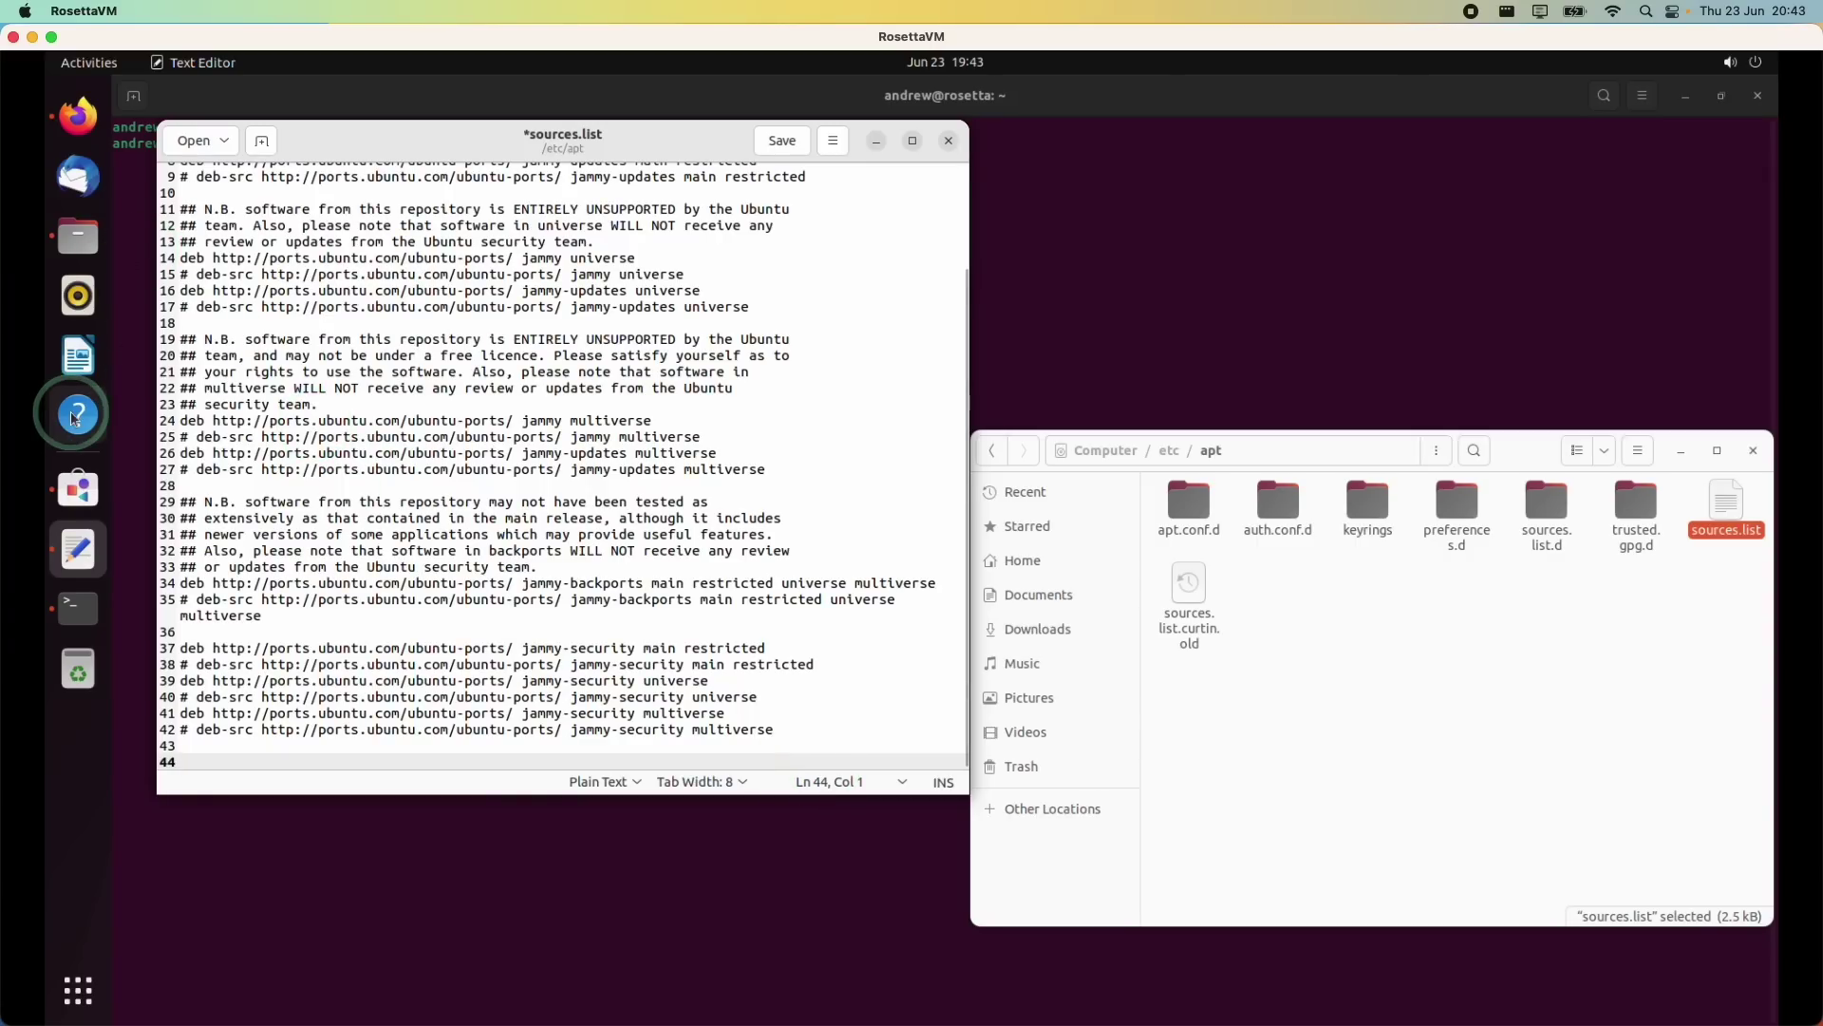
Step: Paste the nine deb [arch=amd64] jammy archive and security lines from the README at the end
{"action": "left_click", "coordinate": [80, 118]}
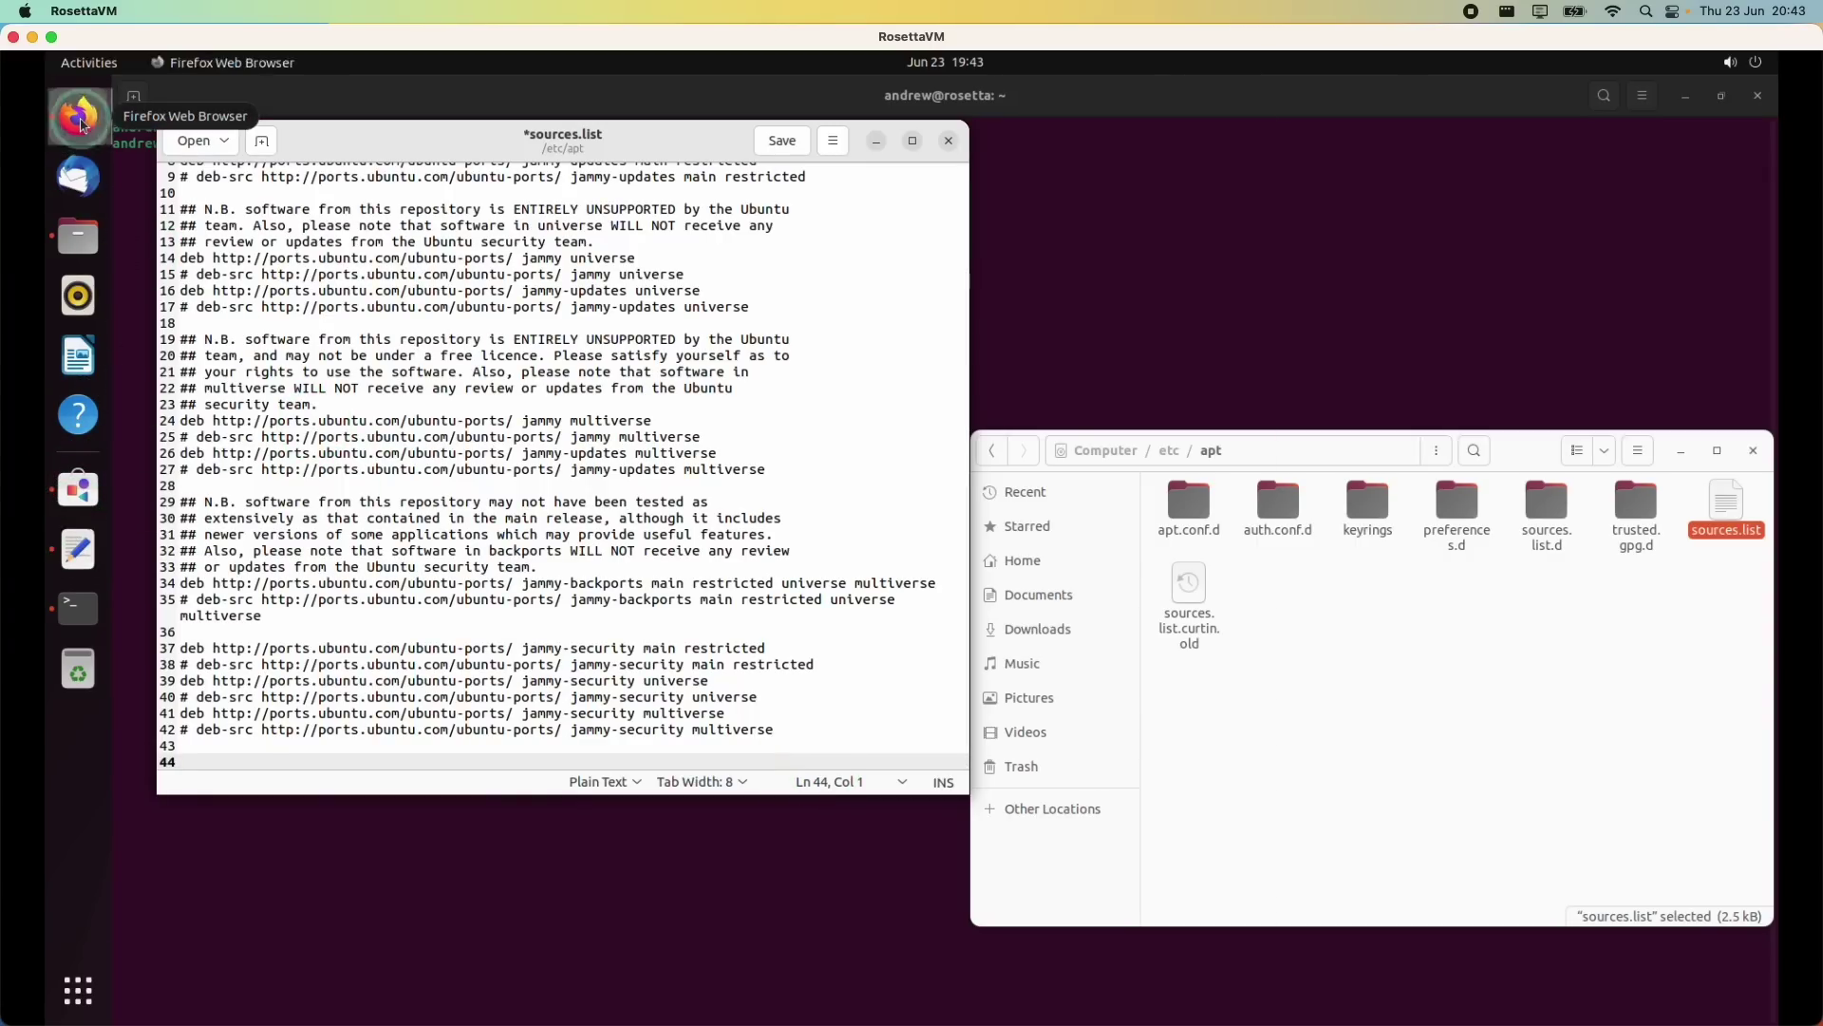
{"action": "left_click", "coordinate": [896, 604]}
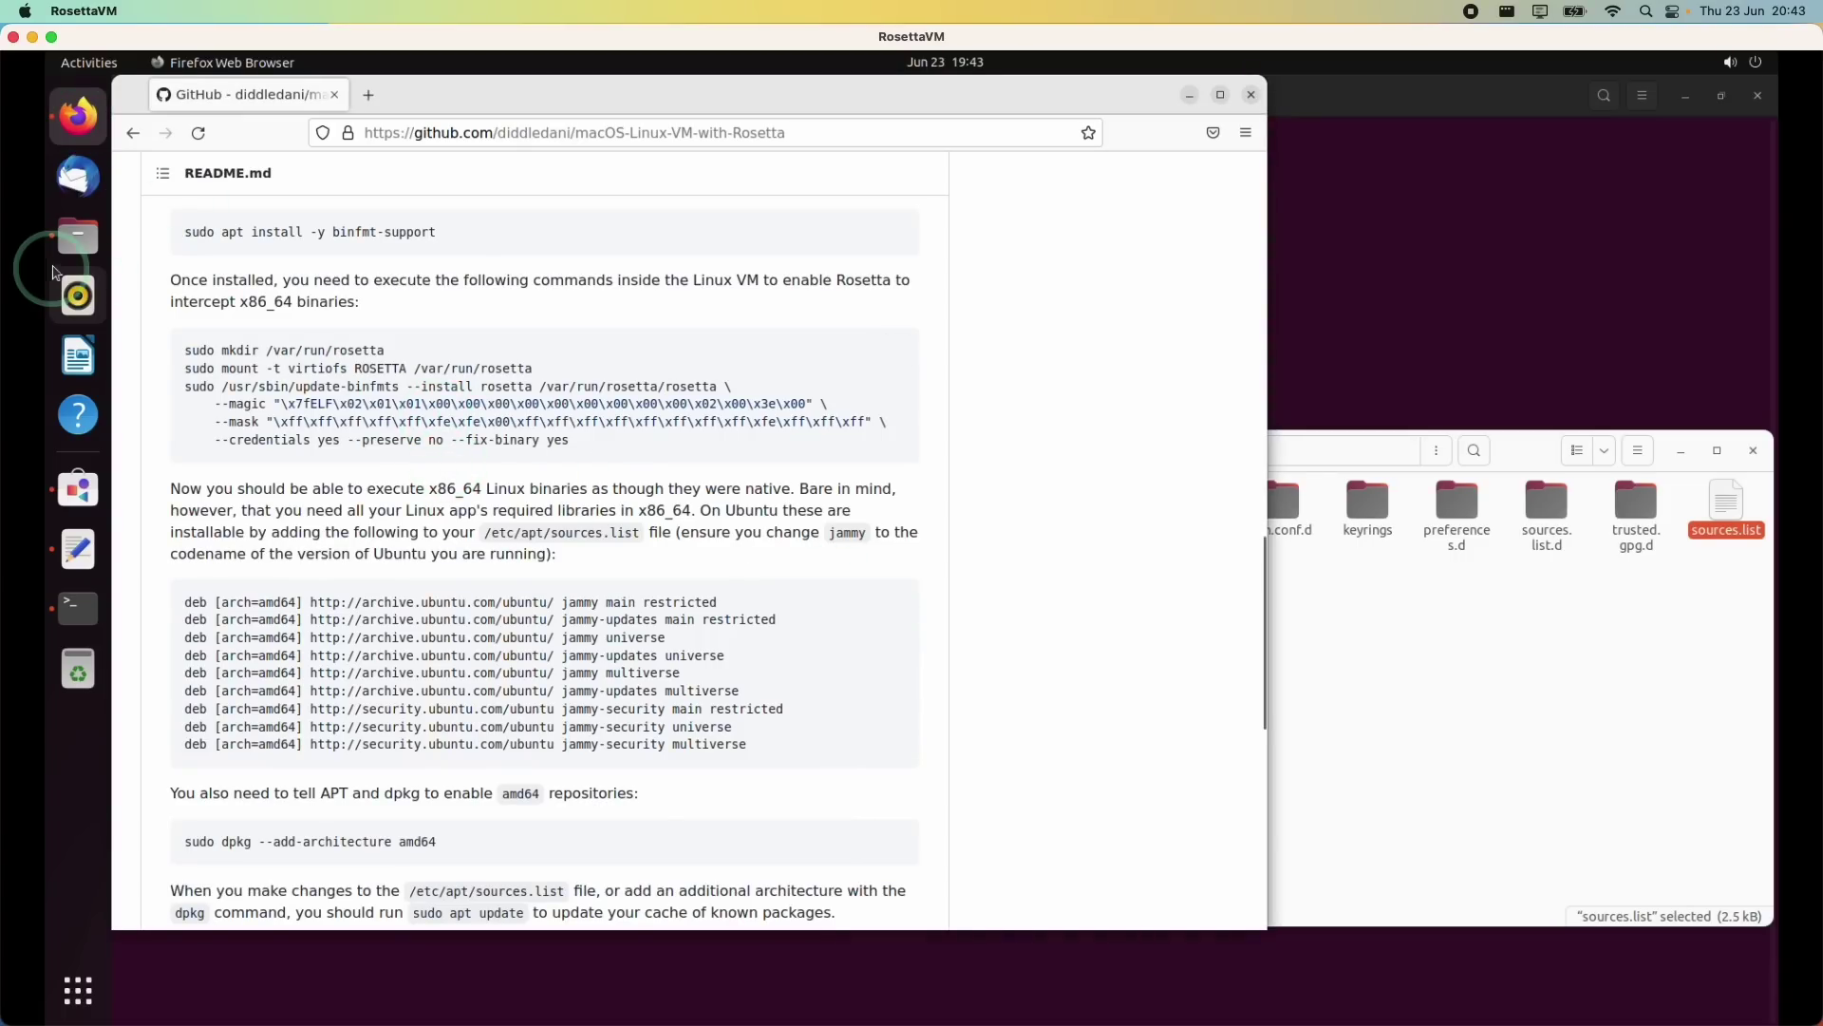
{"action": "left_click", "coordinate": [76, 547]}
{"action": "key", "text": "BackSpace"}
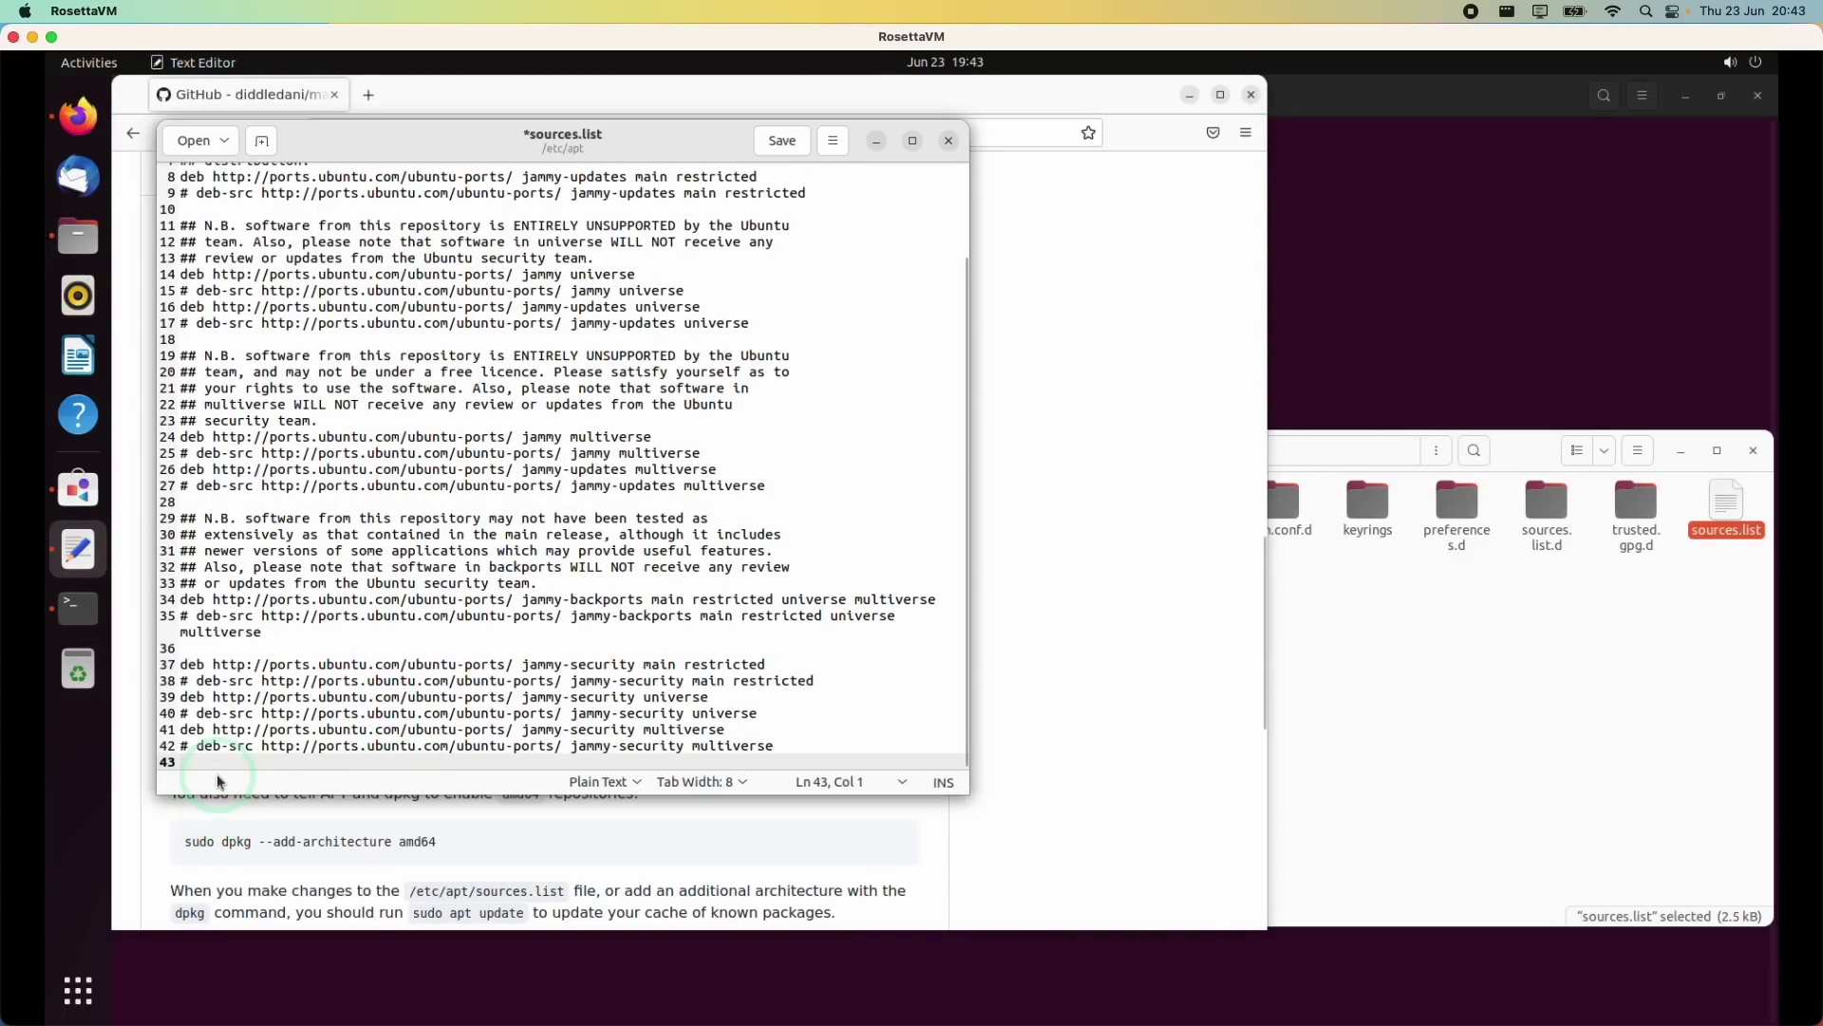
{"action": "right_click", "coordinate": [218, 768]}
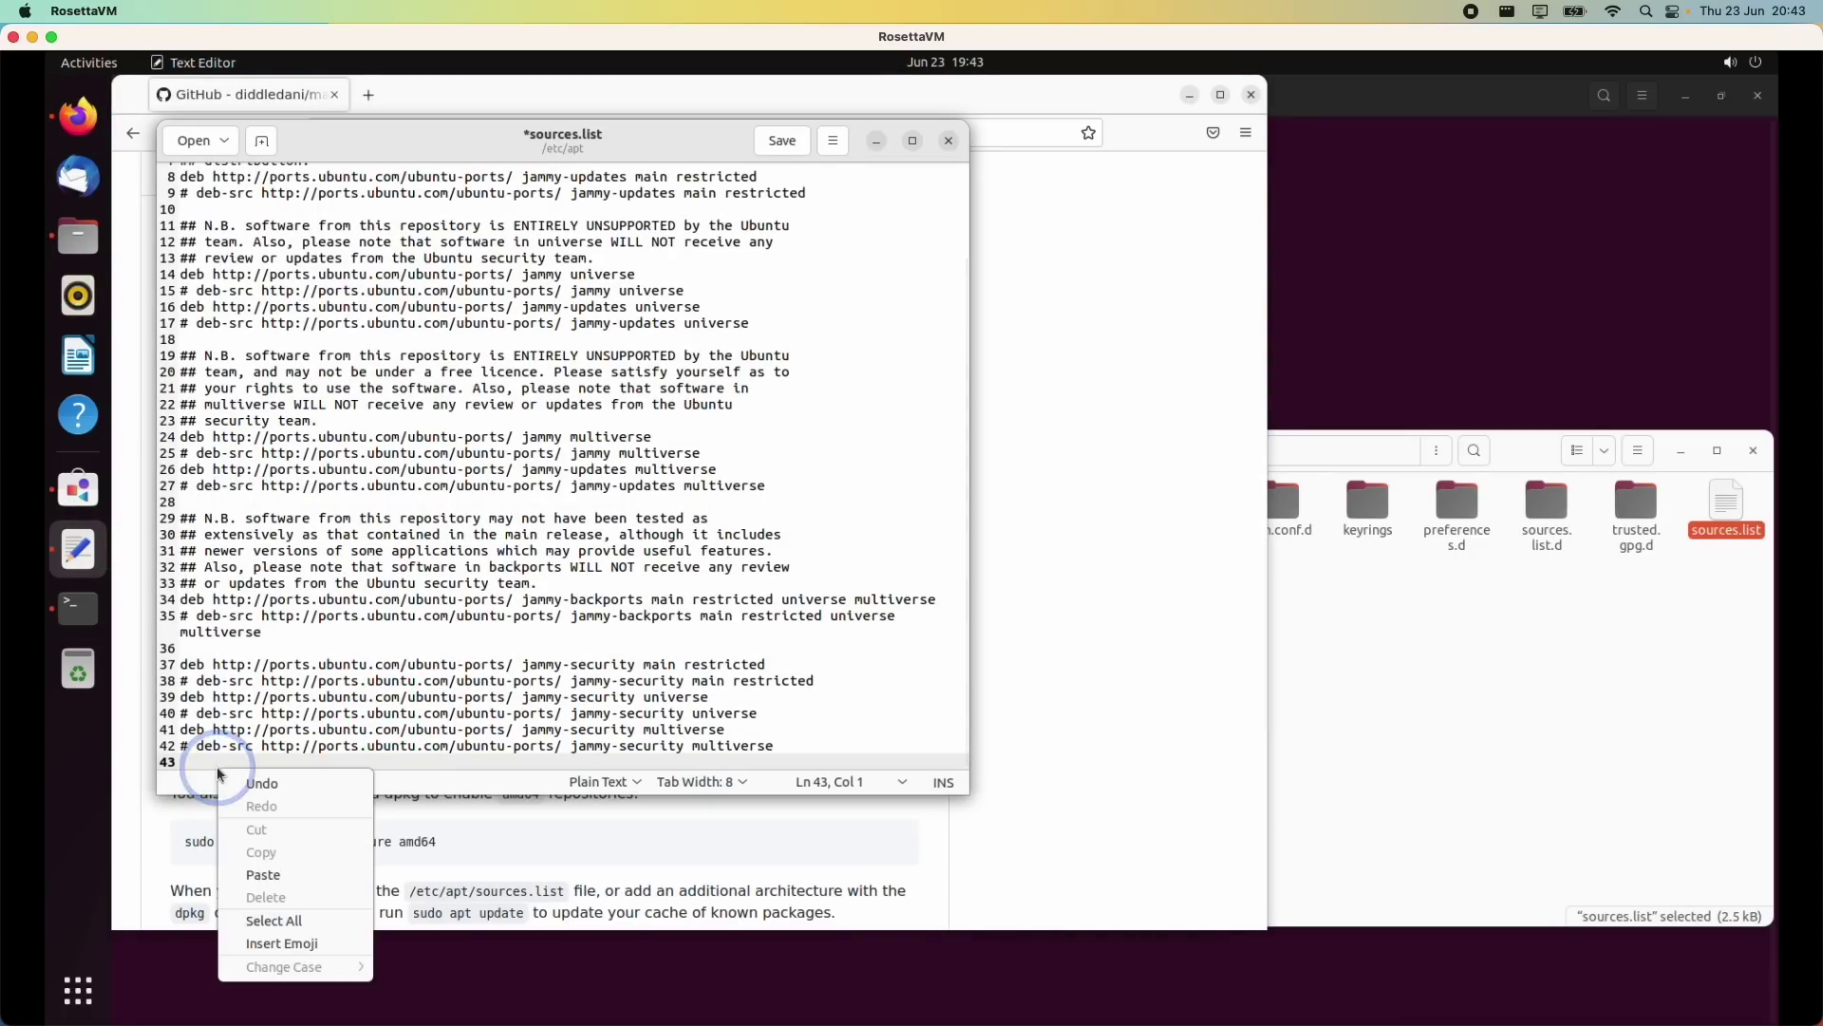
{"action": "left_click", "coordinate": [263, 874]}
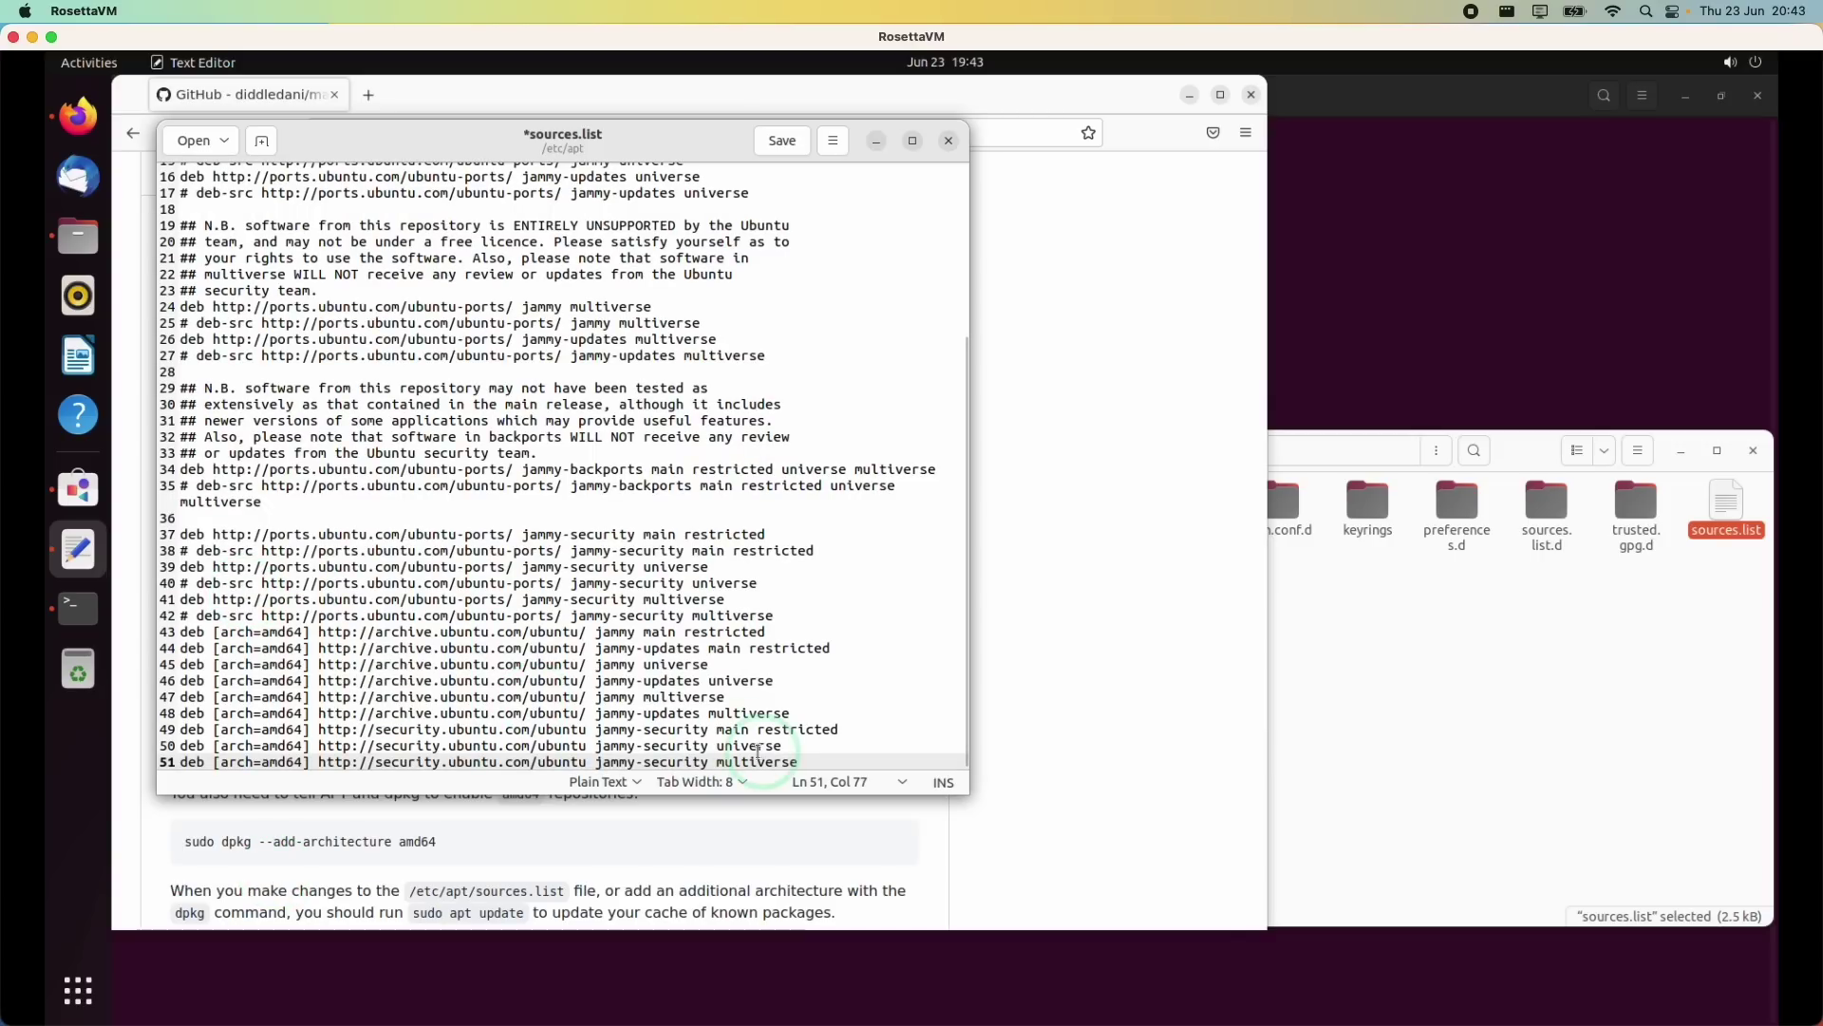
Step: Save sources.list, quit the editor, and run sudo dpkg --add-architecture amd64 in Terminal
{"action": "left_click", "coordinate": [783, 141]}
{"action": "key", "text": "ctrl+q"}
{"action": "scroll", "coordinate": [271, 690], "scroll_direction": "down", "scroll_amount": 2}
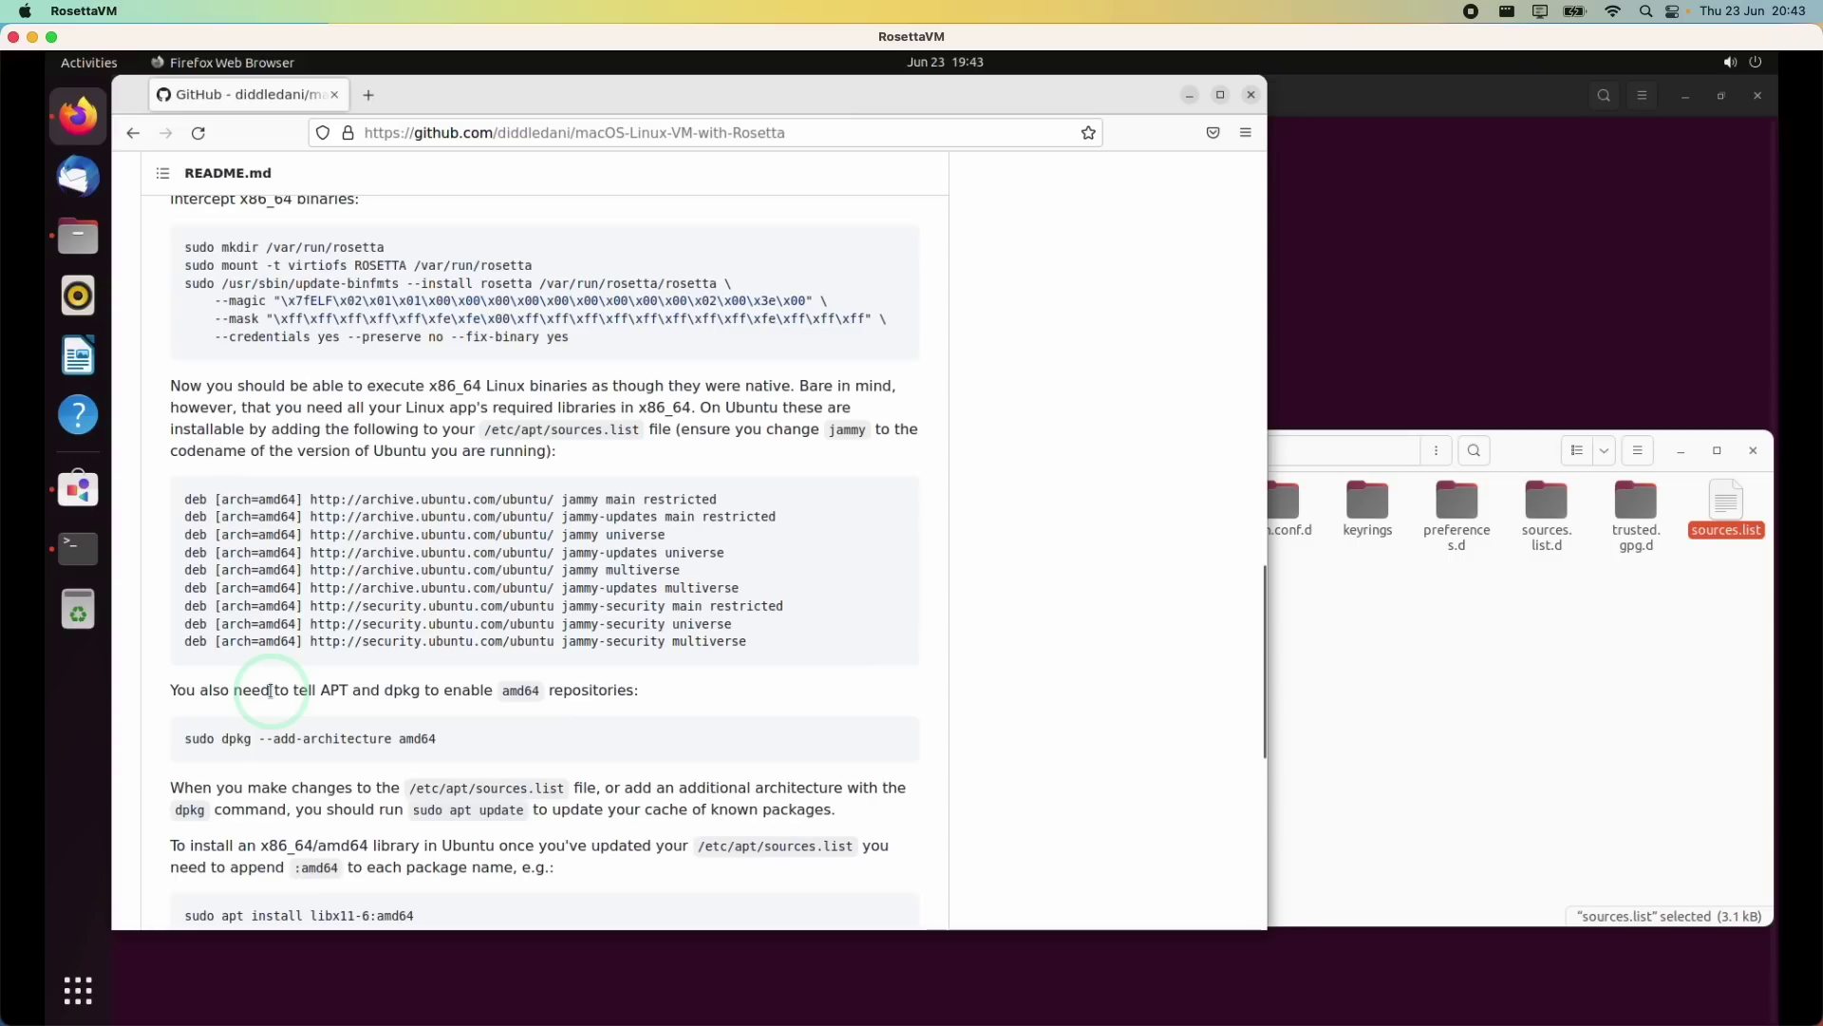
{"action": "left_click_drag", "start_coordinate": [366, 689], "coordinate": [541, 690]}
{"action": "left_click", "coordinate": [537, 691]}
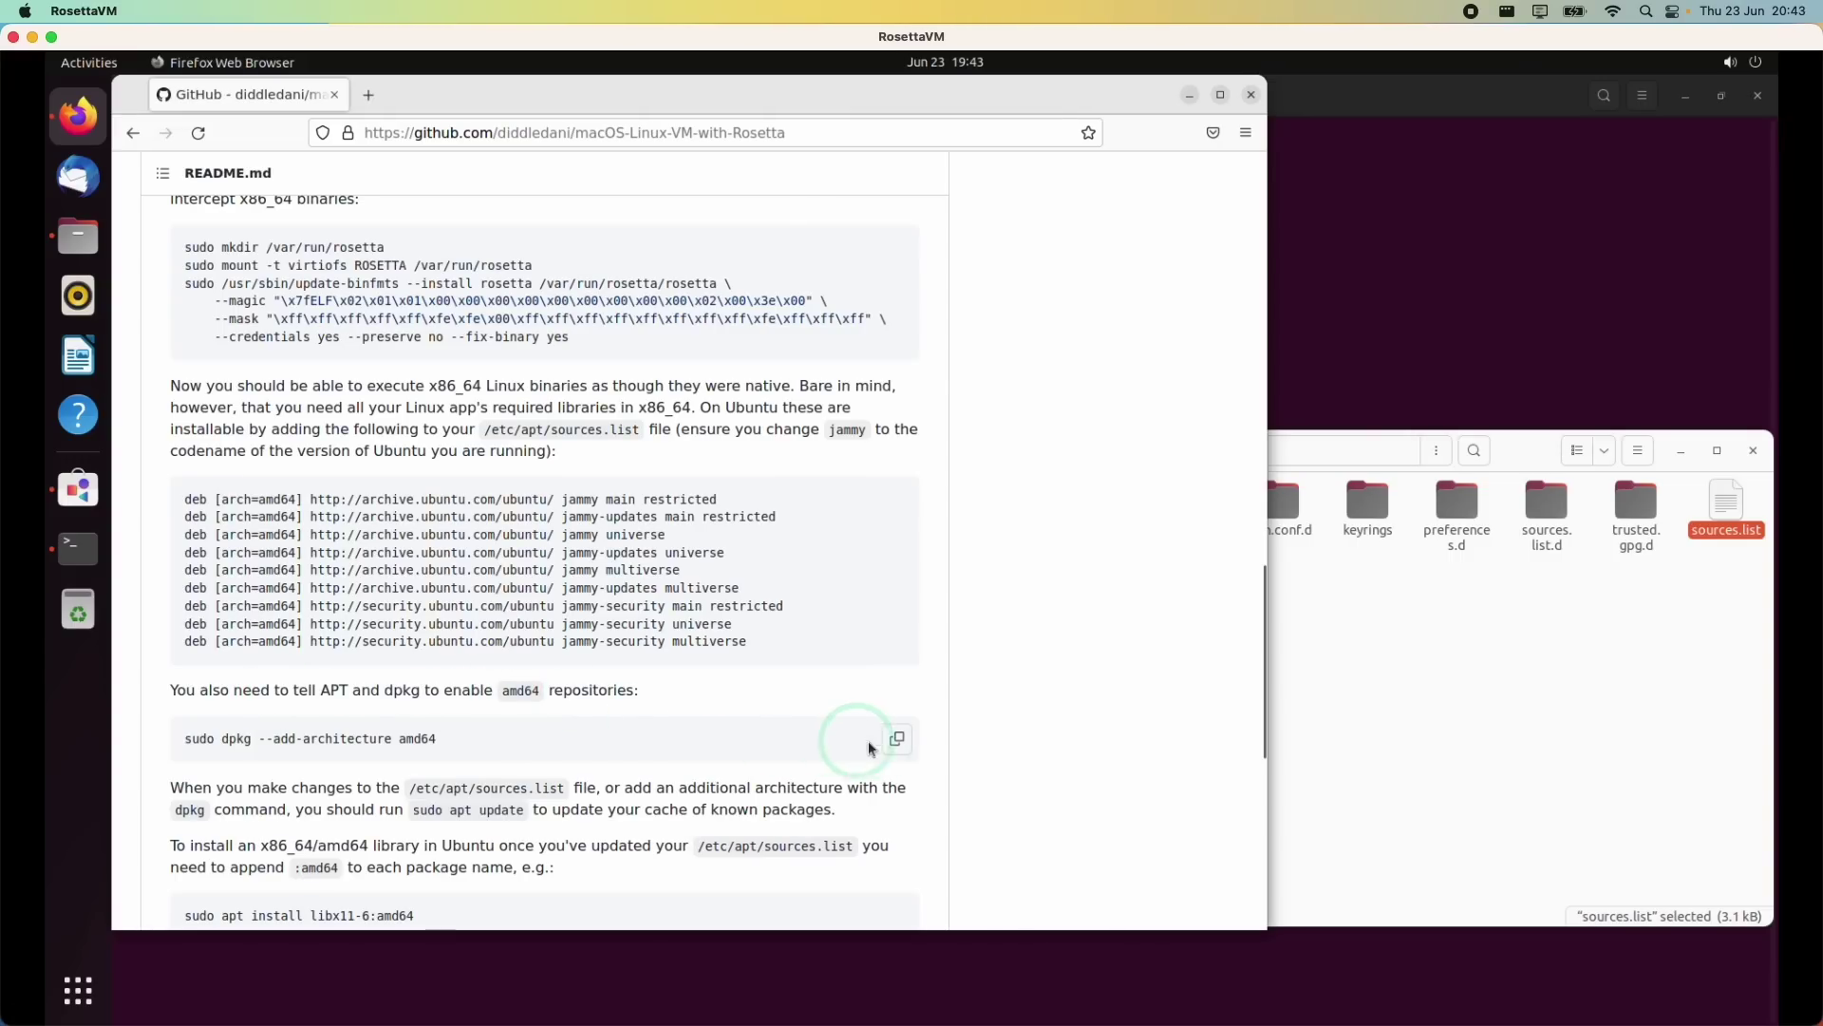
{"action": "left_click", "coordinate": [893, 743]}
{"action": "left_click", "coordinate": [601, 691]}
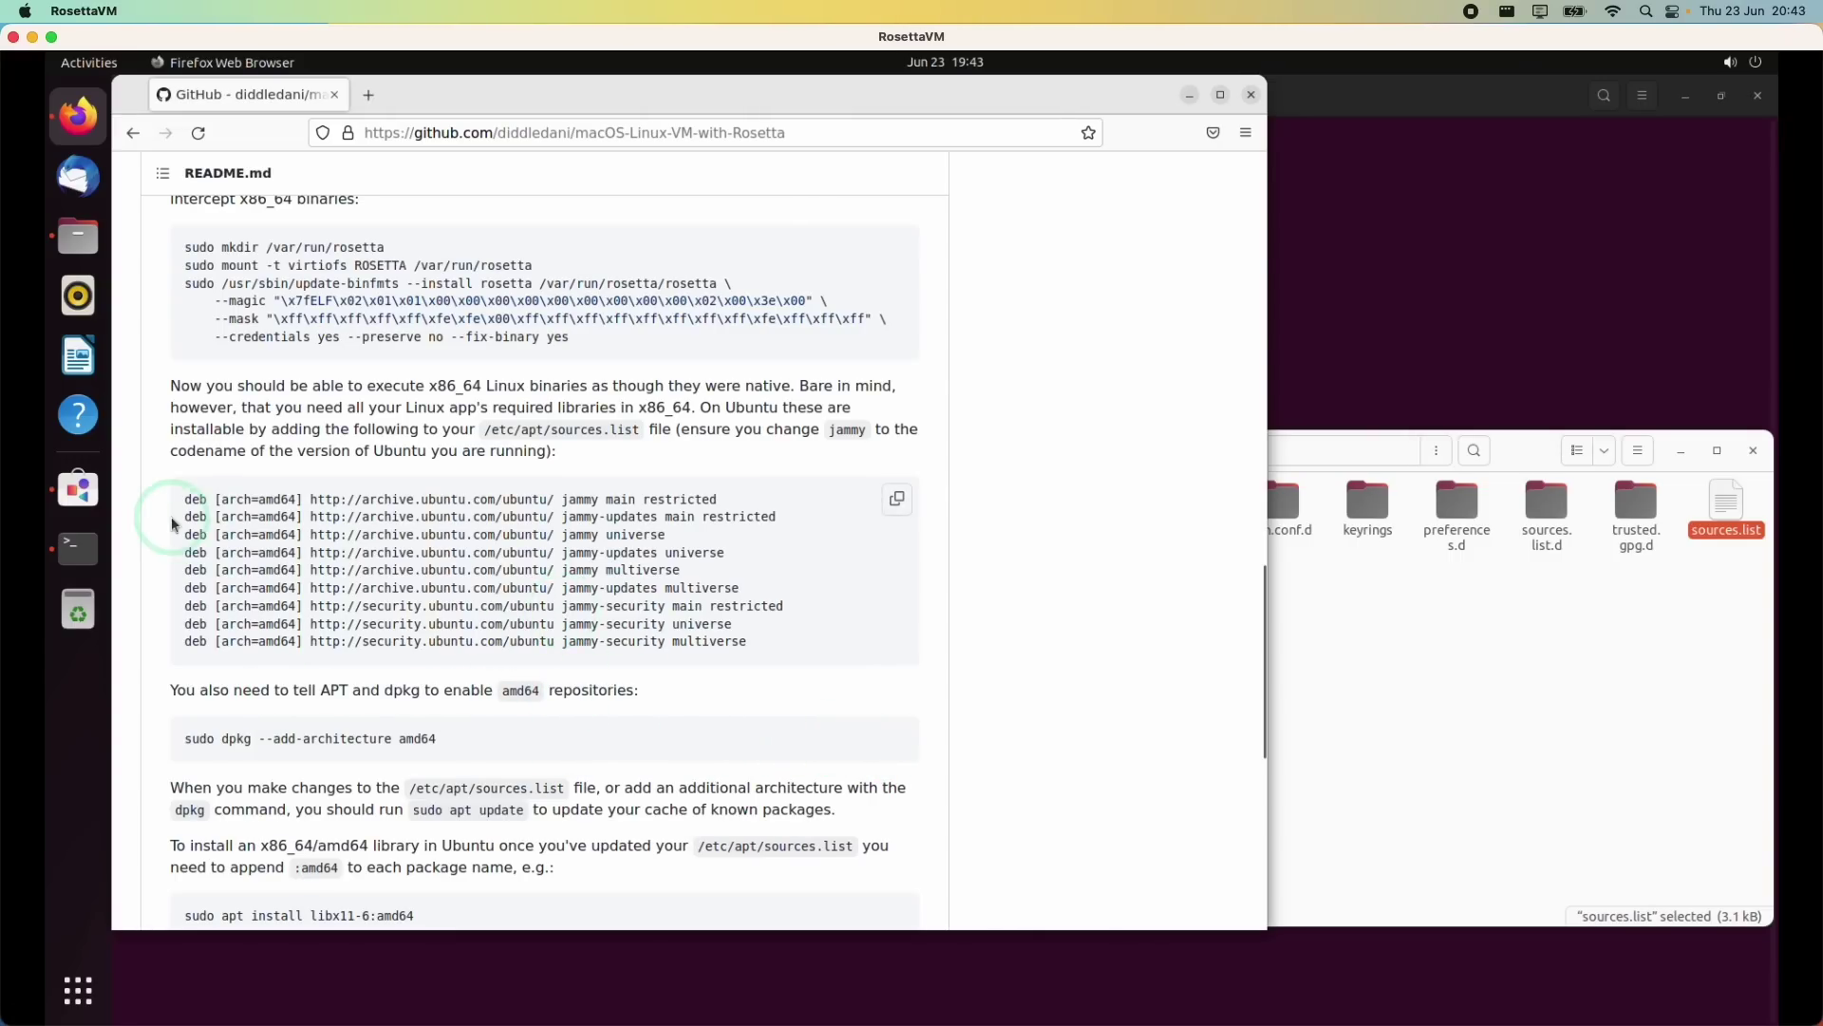
{"action": "left_click", "coordinate": [77, 548]}
{"action": "right_click", "coordinate": [384, 247]}
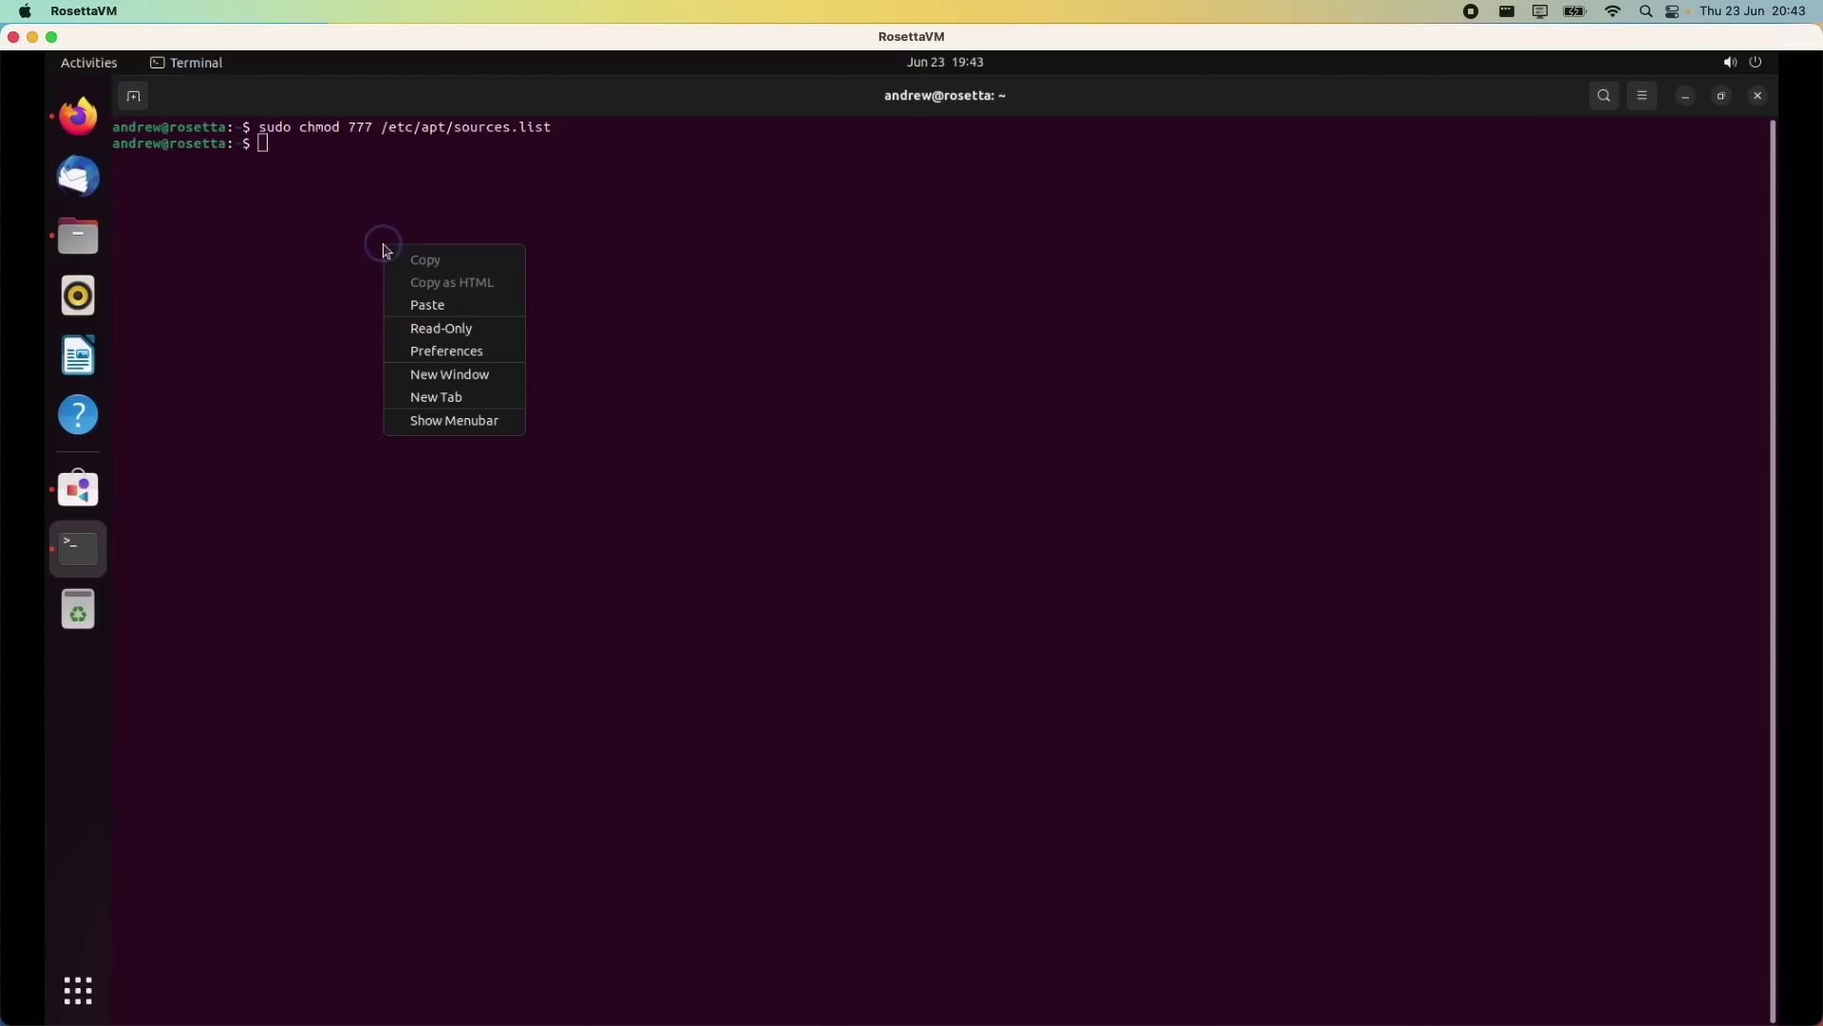
{"action": "left_click", "coordinate": [418, 306]}
{"action": "key", "text": "Return"}
Step: Run sudo apt update to refresh the package lists, then return to the README
{"action": "key", "text": "alt+Tab"}
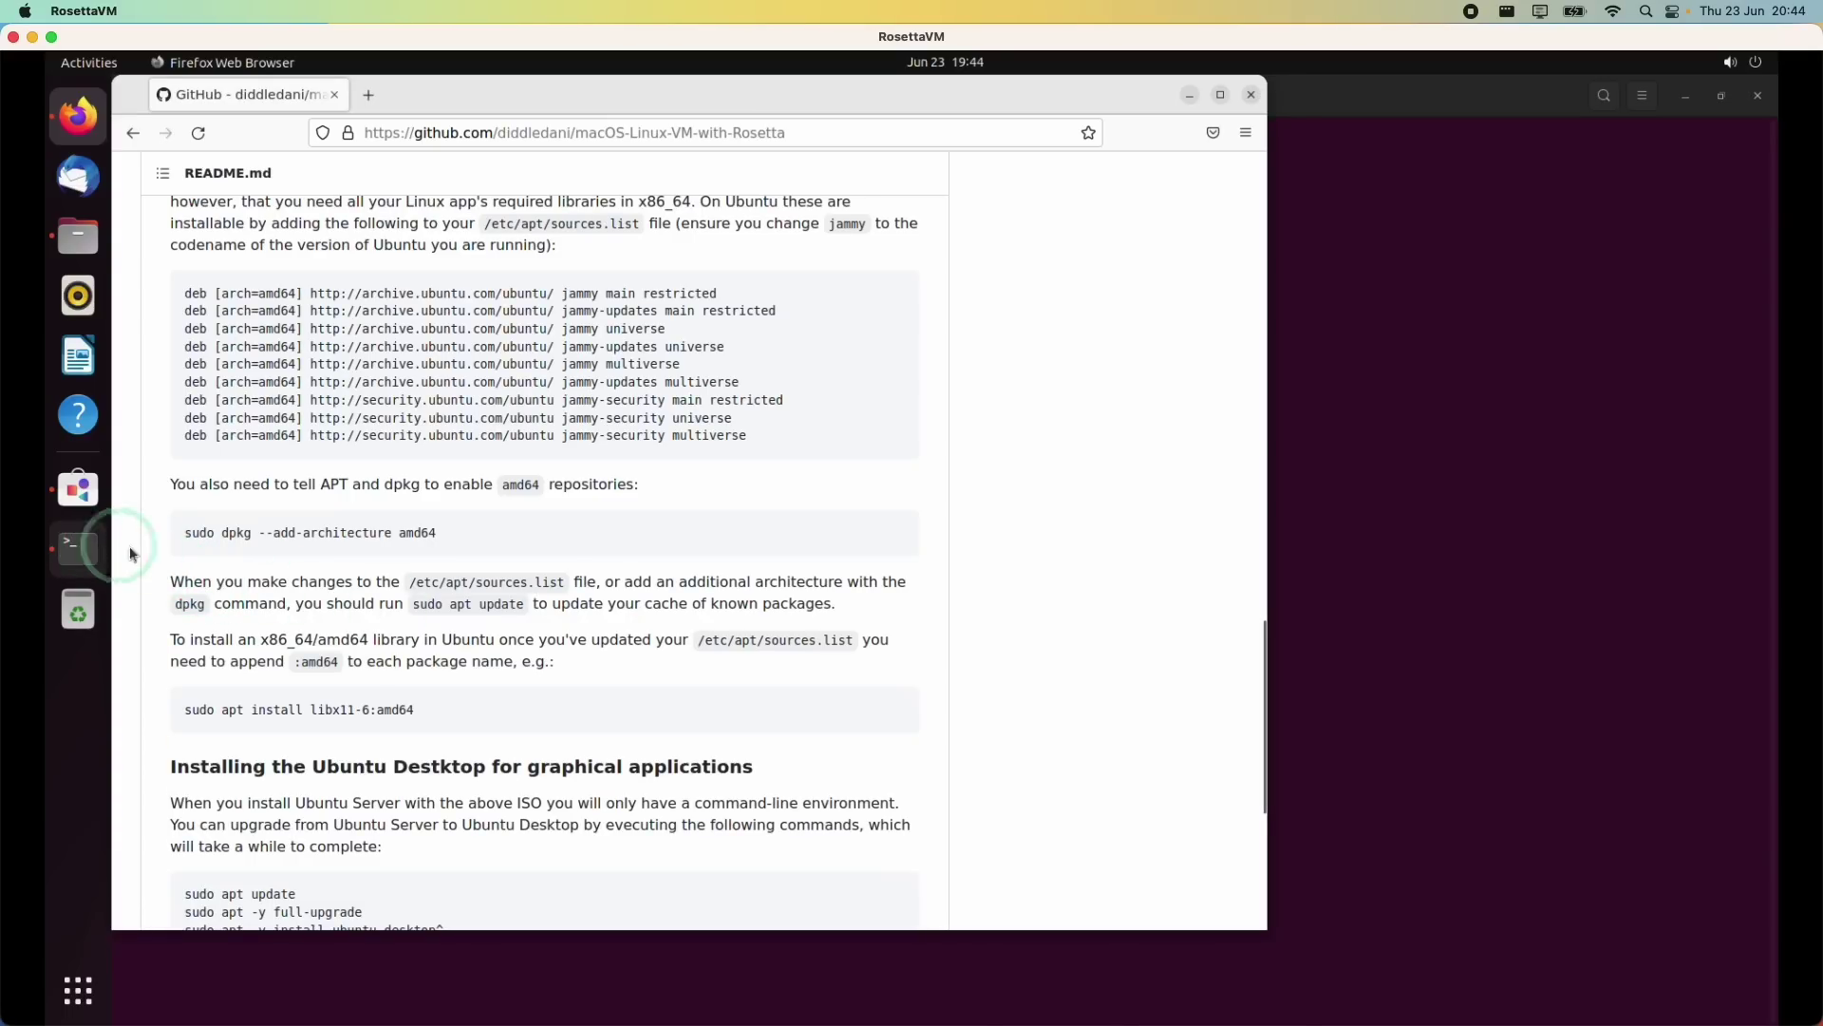
{"action": "left_click", "coordinate": [78, 548]}
{"action": "type", "text": "sudo apt update"}
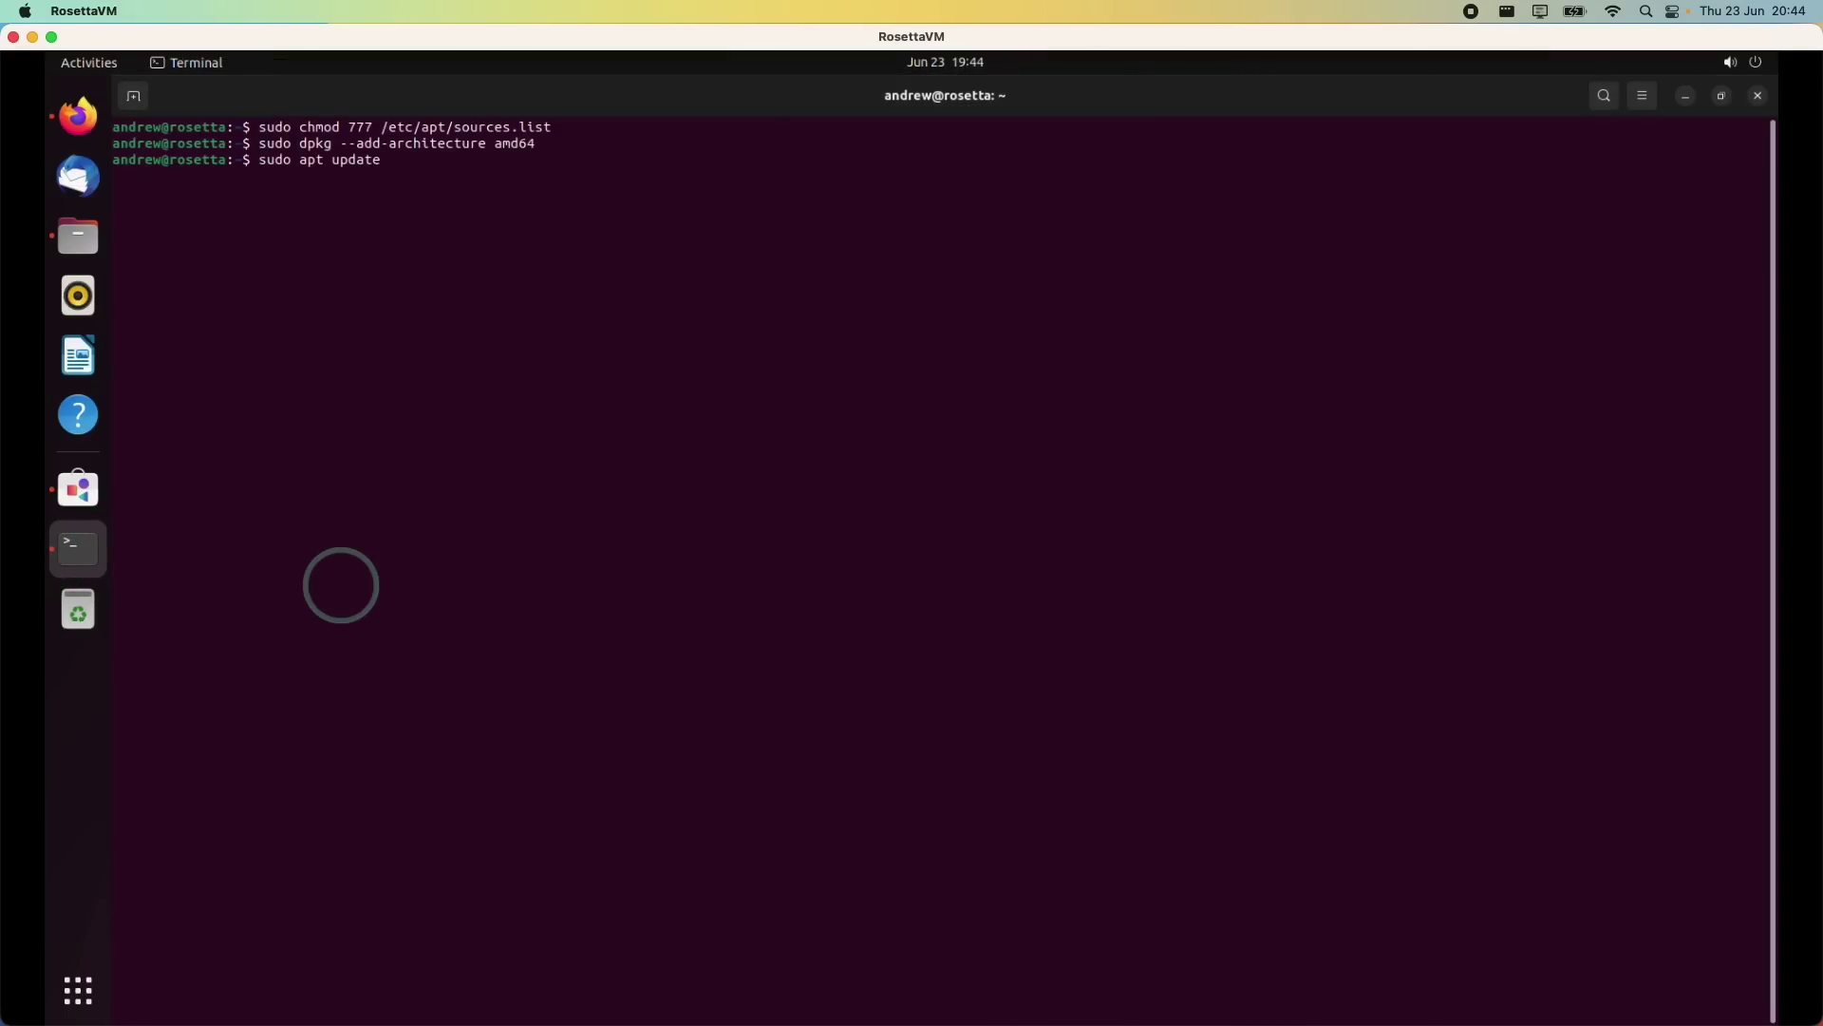
{"action": "key", "text": "Return"}
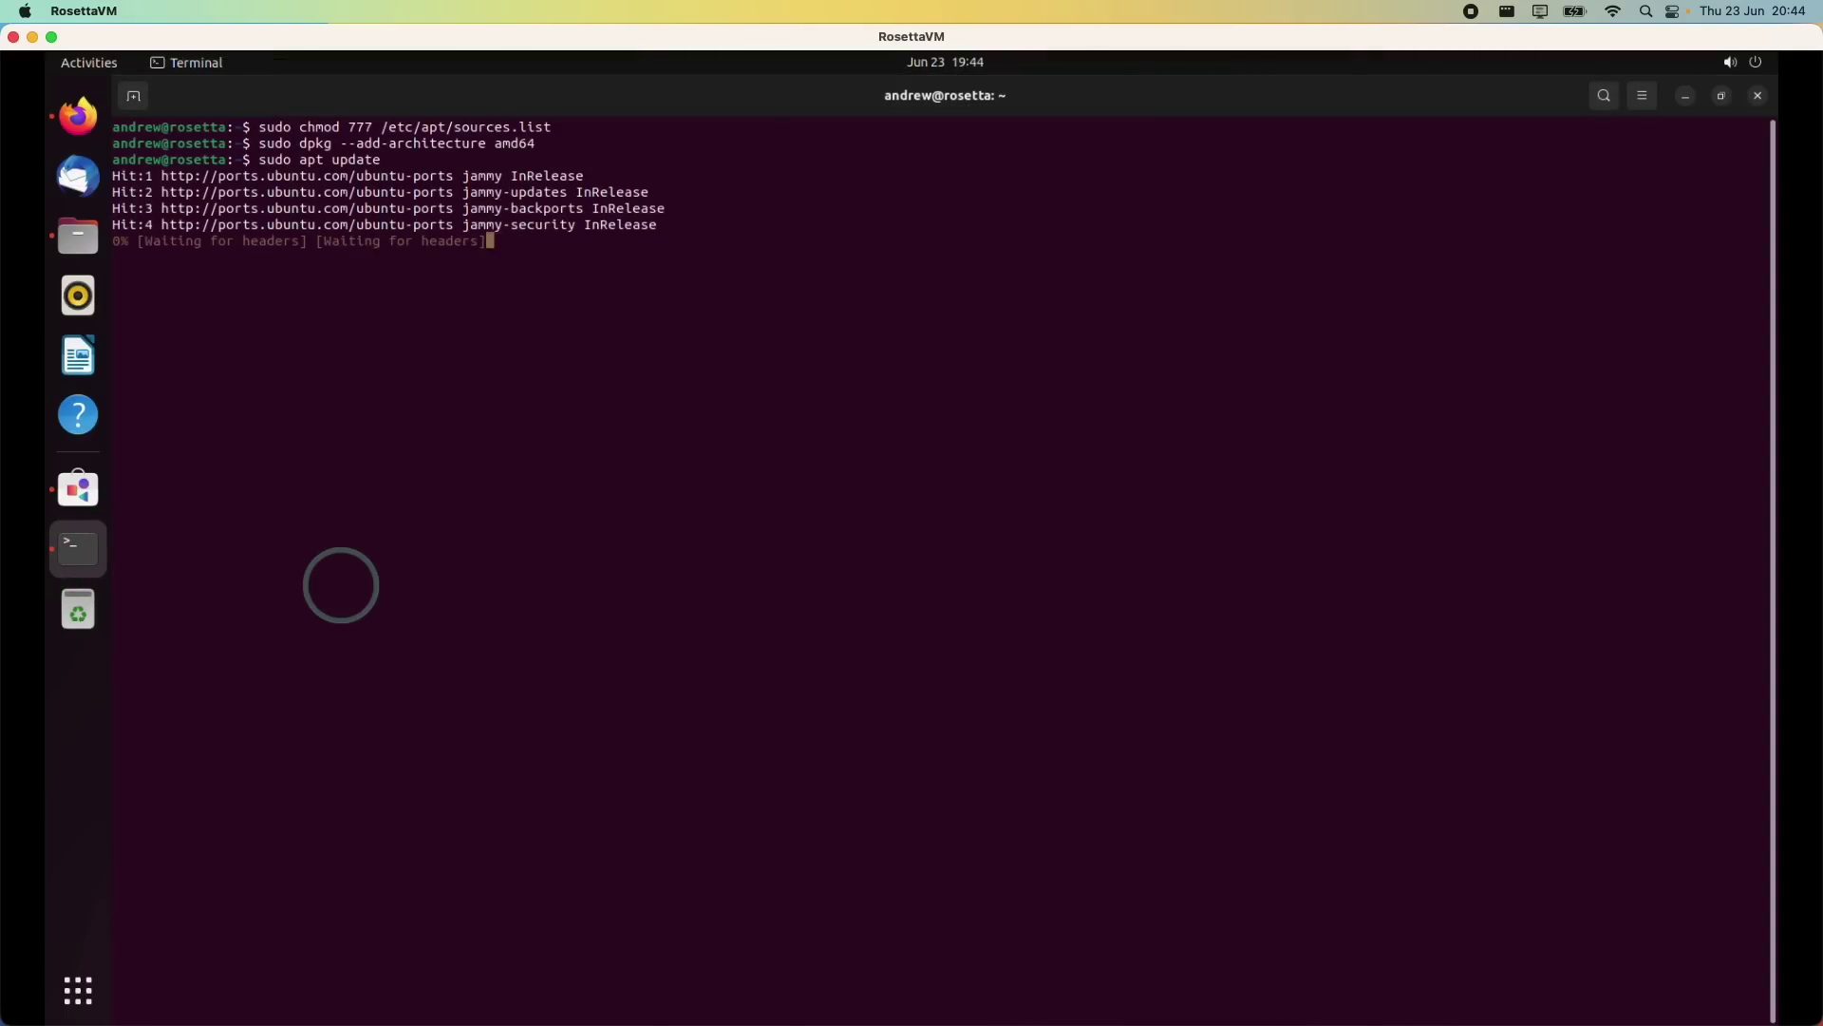
{"action": "key", "text": "alt+Tab"}
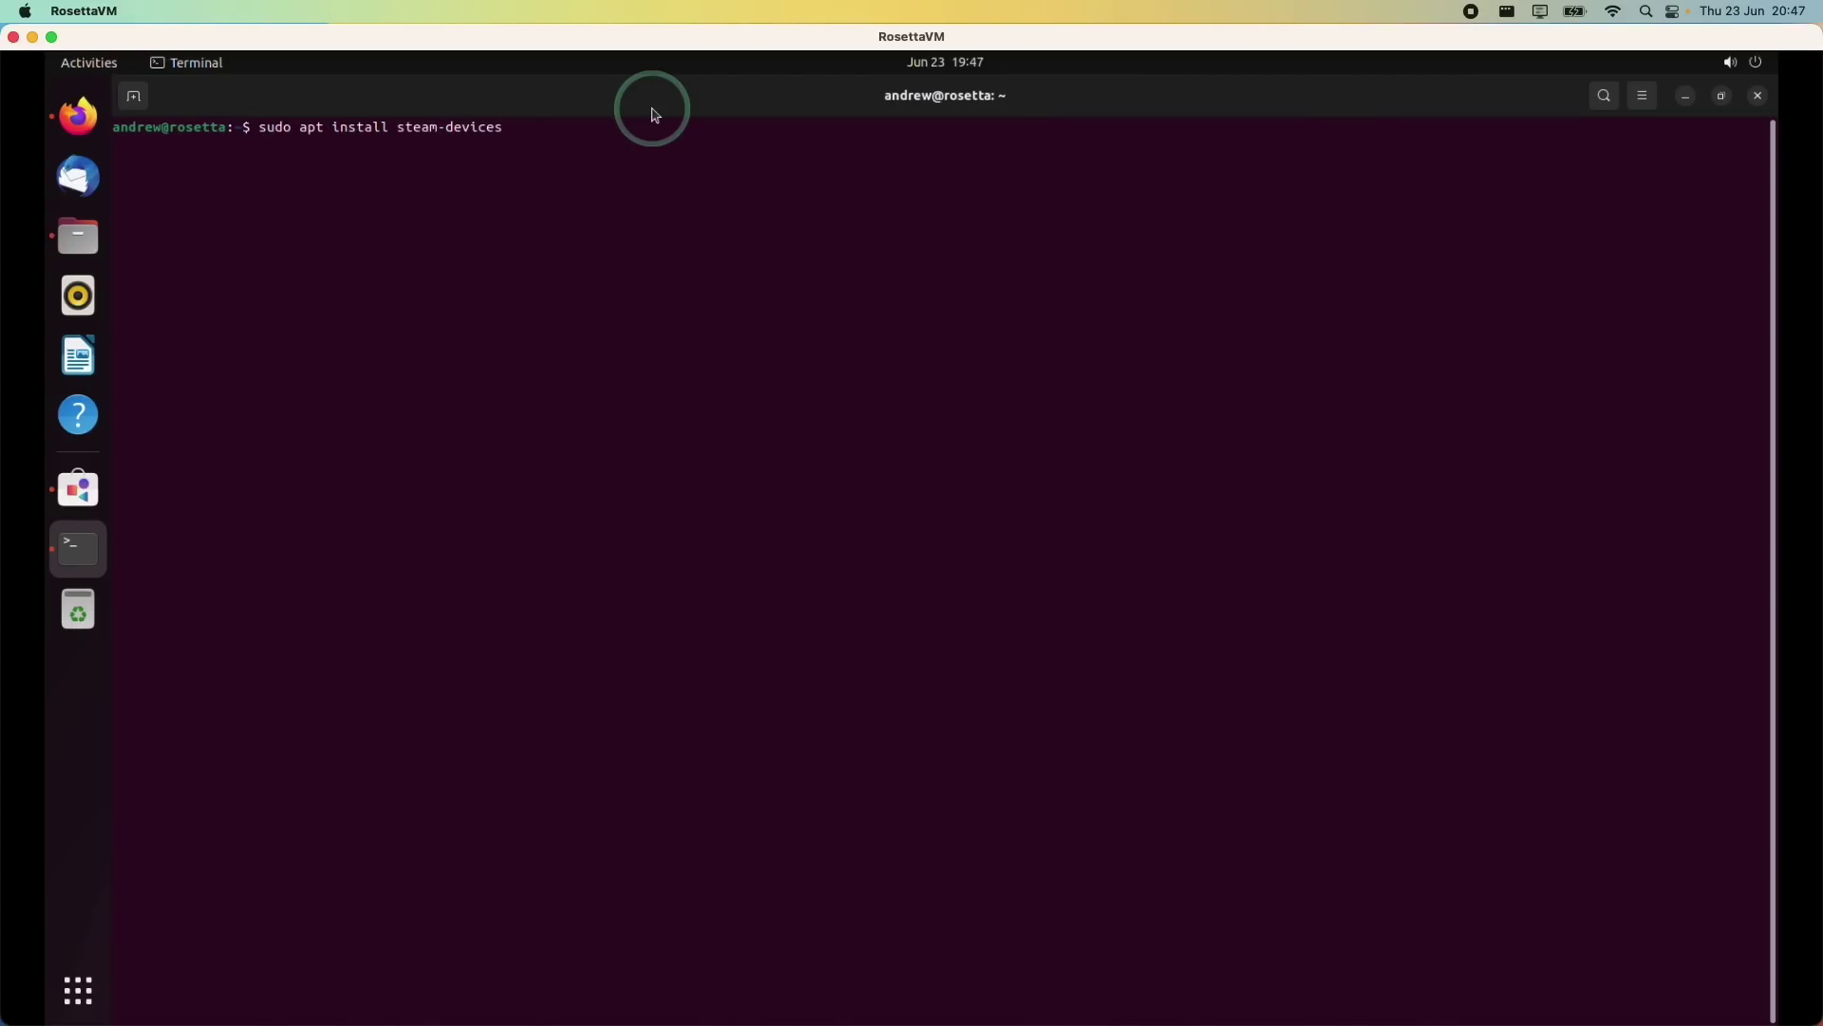
Step: Run sudo apt install steam-devices, then switch to Firefox showing GOG.com
{"action": "key", "text": "Return"}
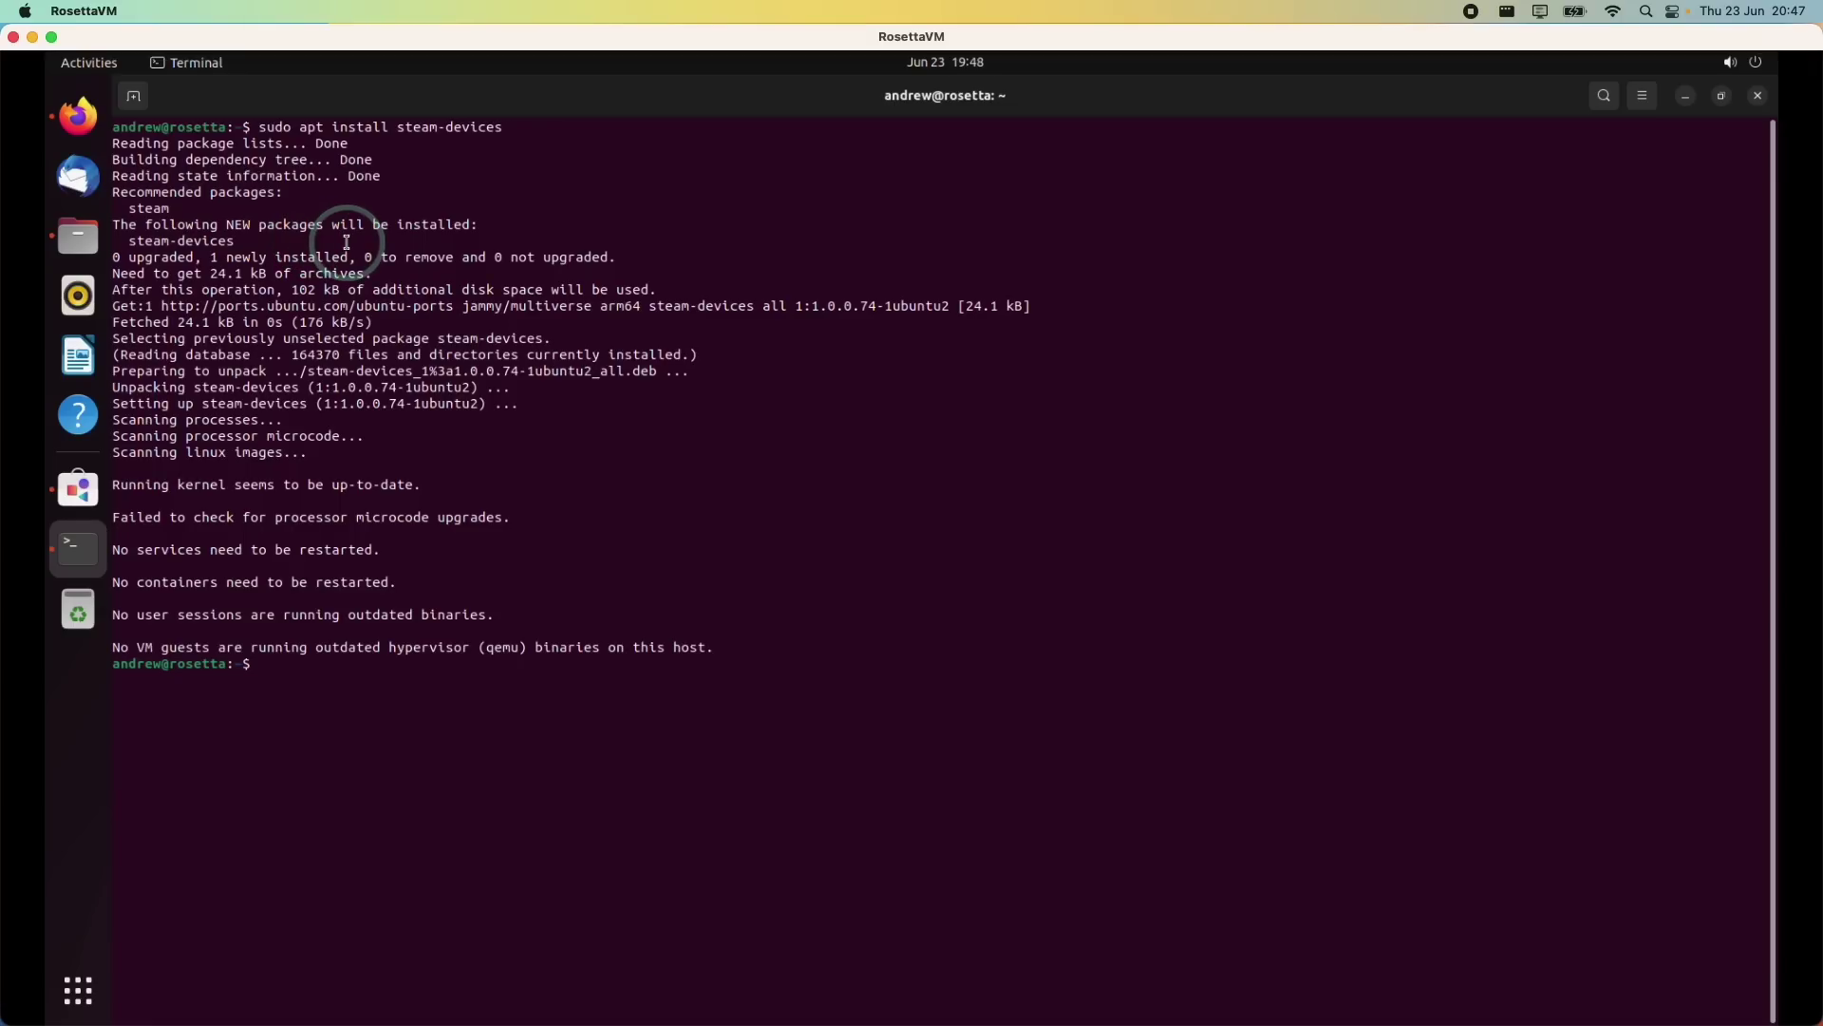
{"action": "key", "text": "alt+Tab"}
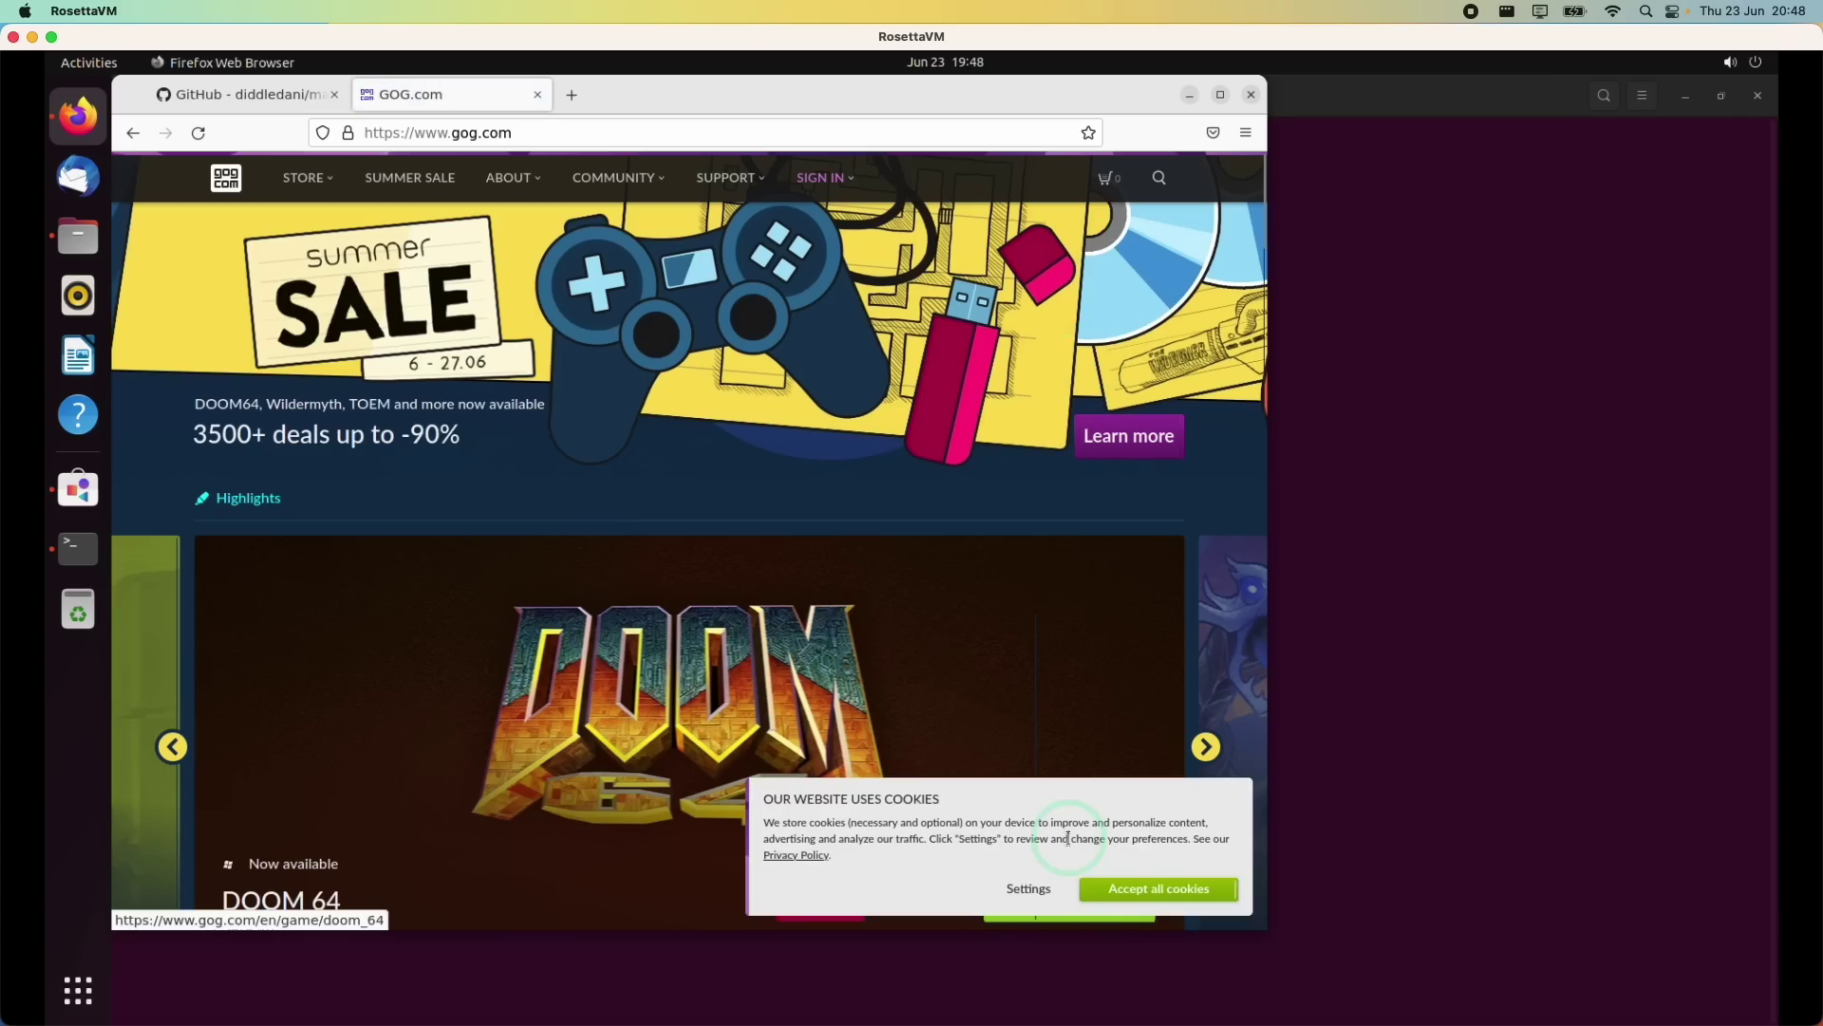
Step: Accept GOG's cookies, unzip factorio_1_1_59_55741.sh, and run ./start.sh, which fails with Exec format error
{"action": "left_click", "coordinate": [1145, 888]}
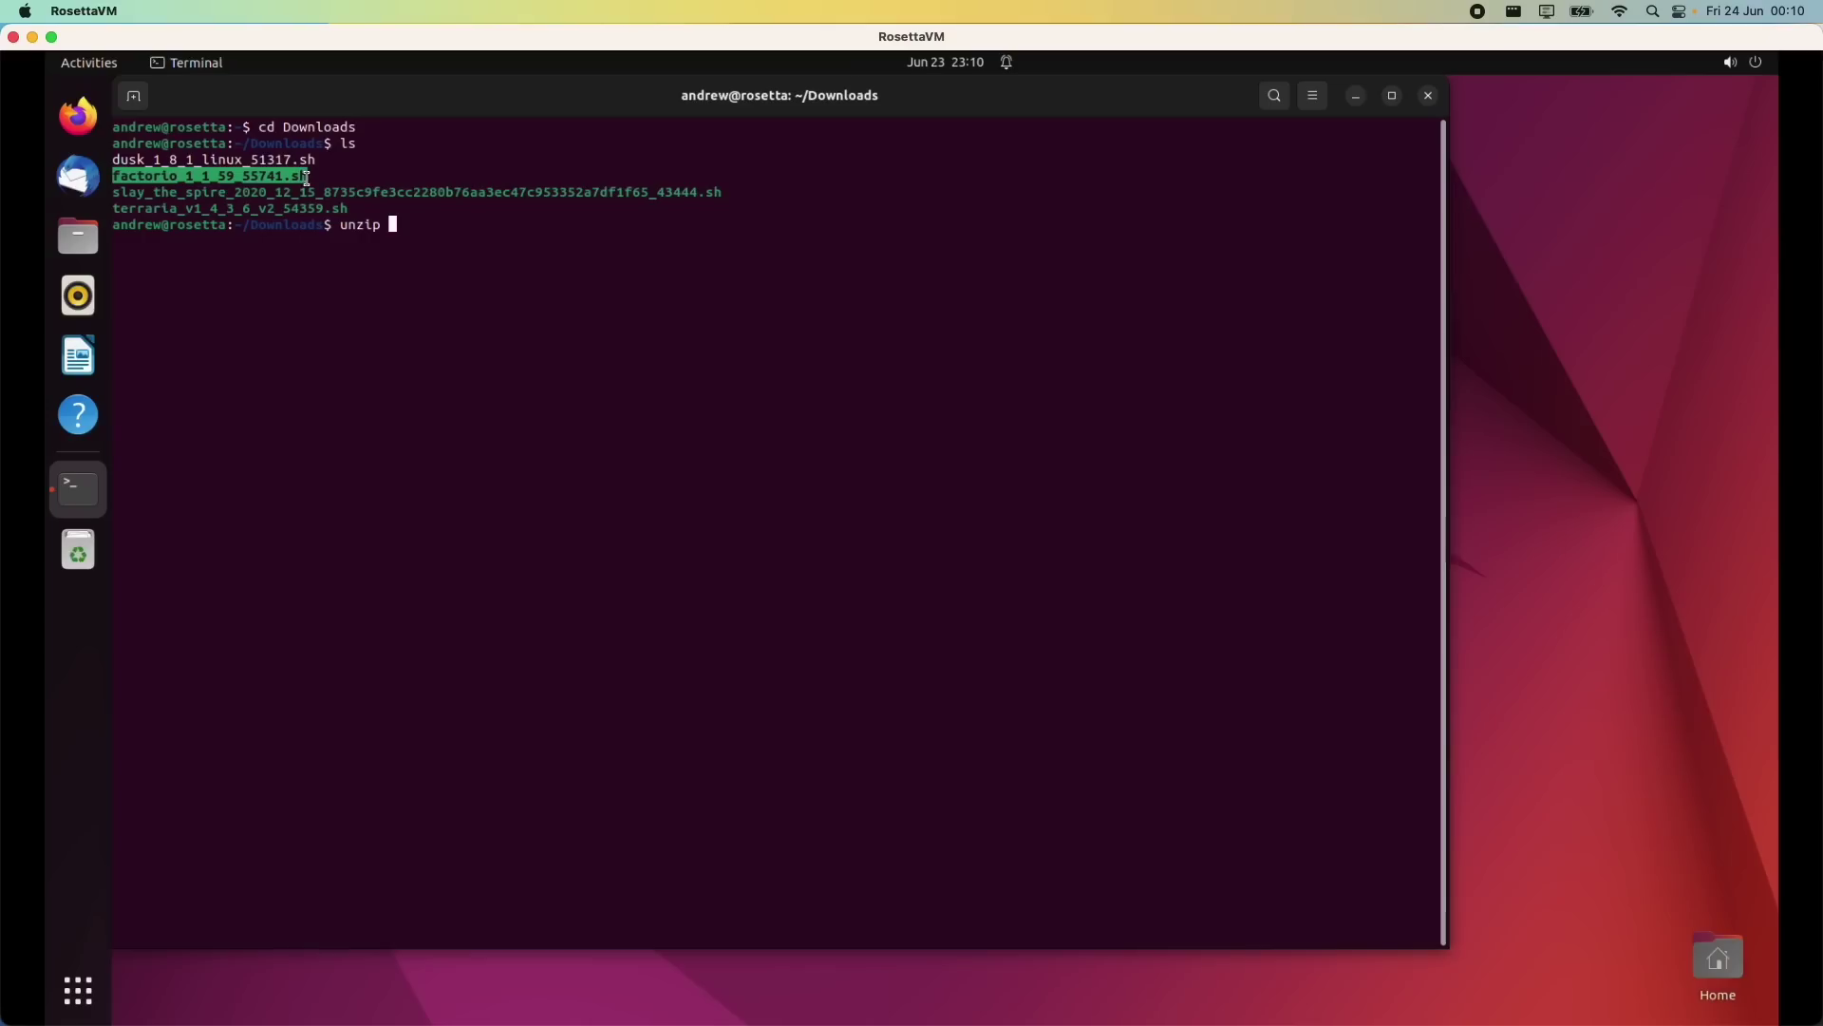
{"action": "right_click", "coordinate": [307, 178]}
{"action": "left_click", "coordinate": [319, 198]}
{"action": "left_click", "coordinate": [398, 264]}
{"action": "right_click", "coordinate": [412, 232]}
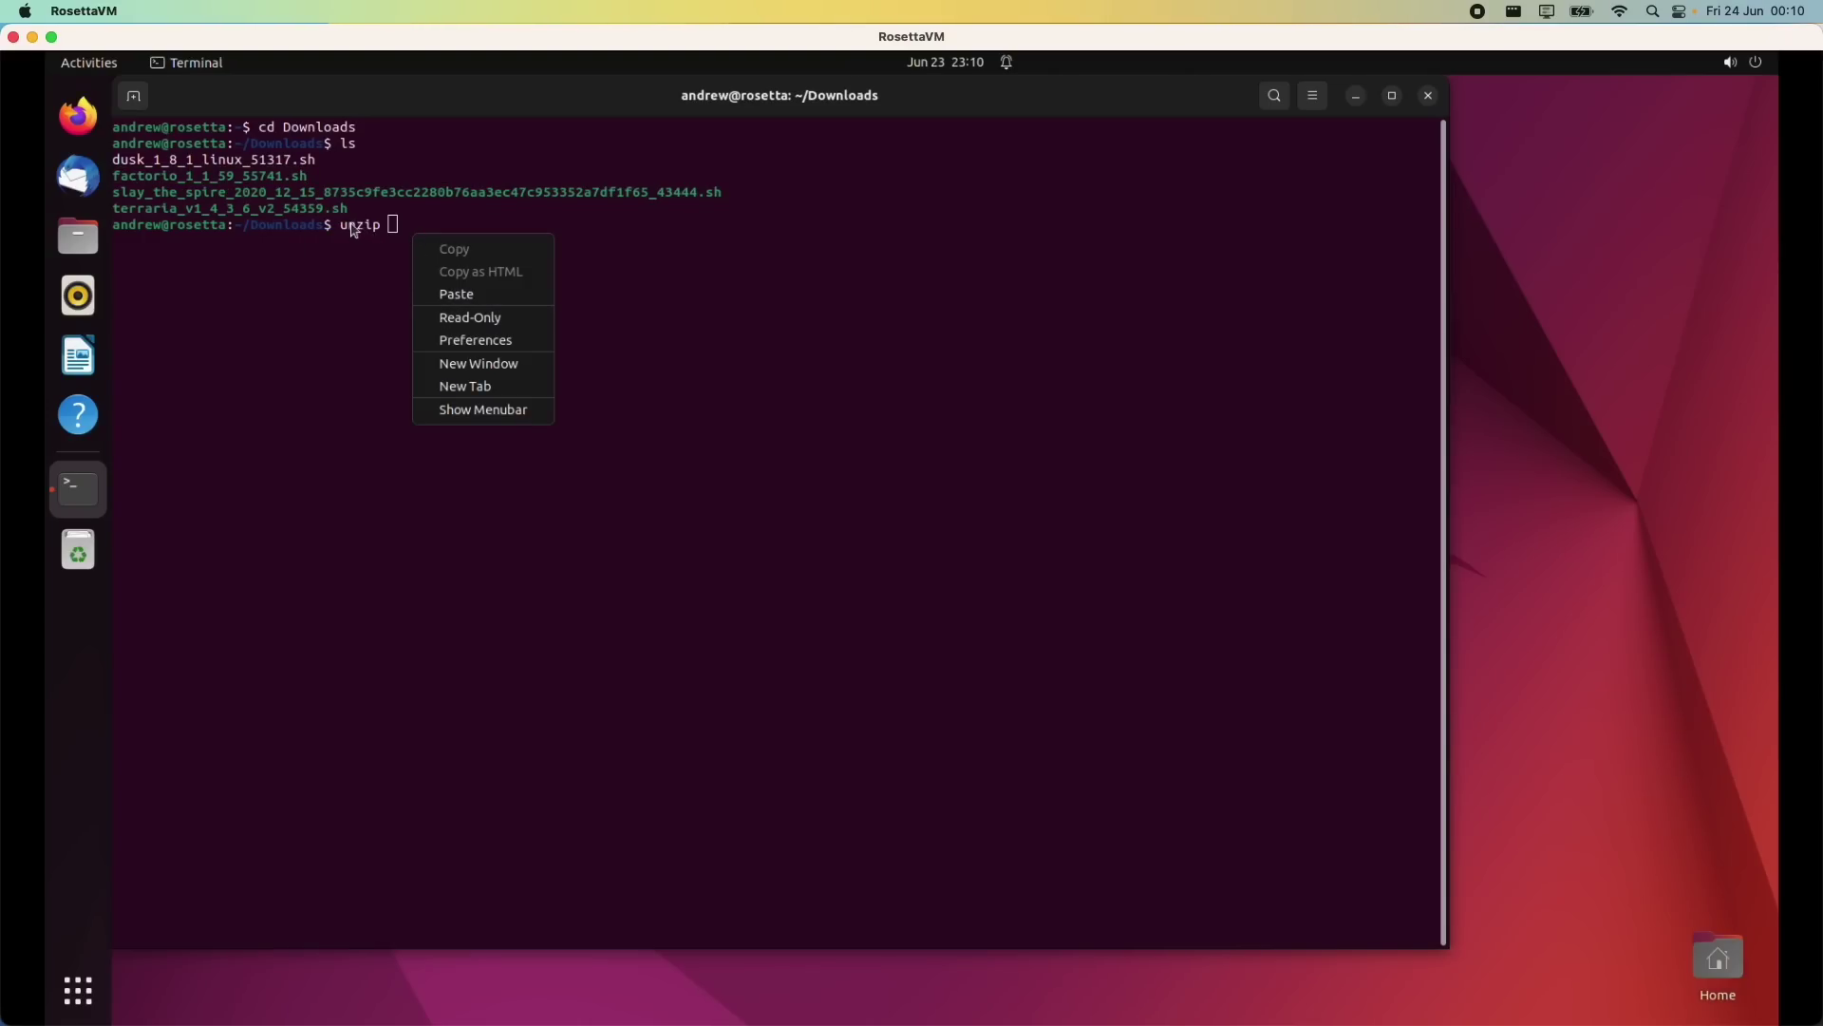
{"action": "left_click", "coordinate": [466, 296]}
{"action": "key", "text": "Return"}
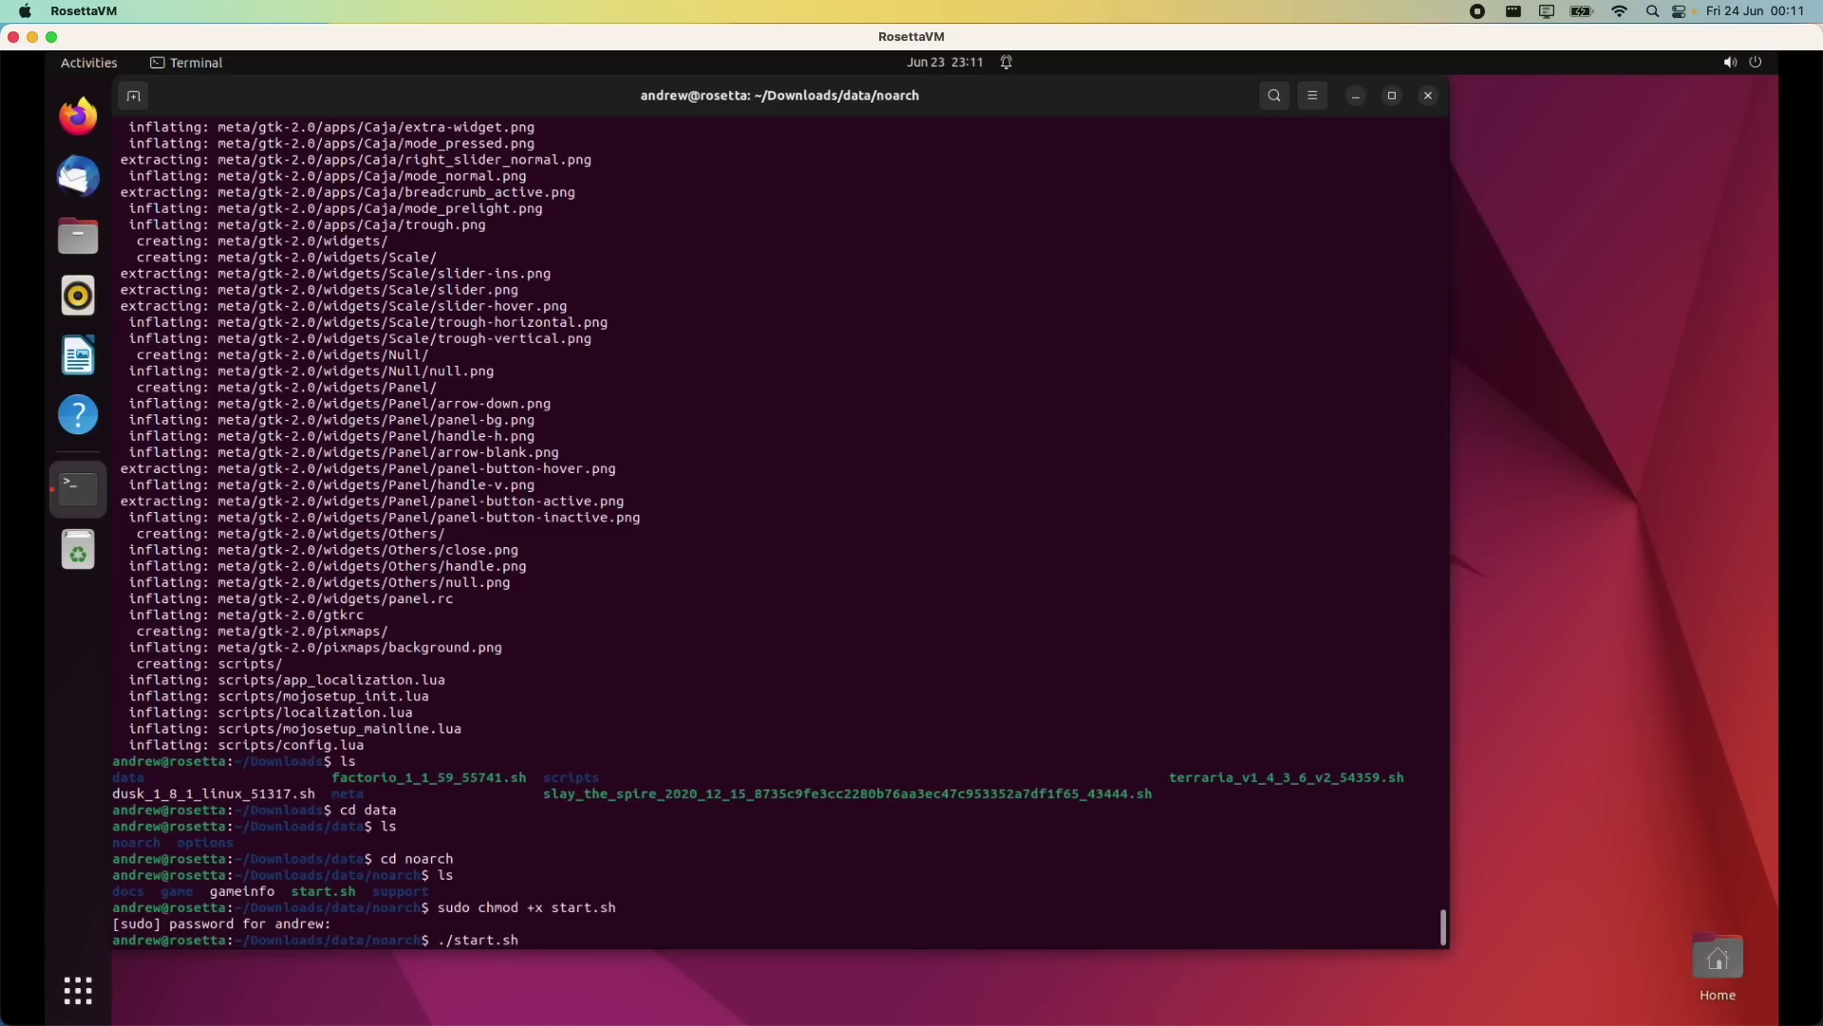
{"action": "key", "text": "Return"}
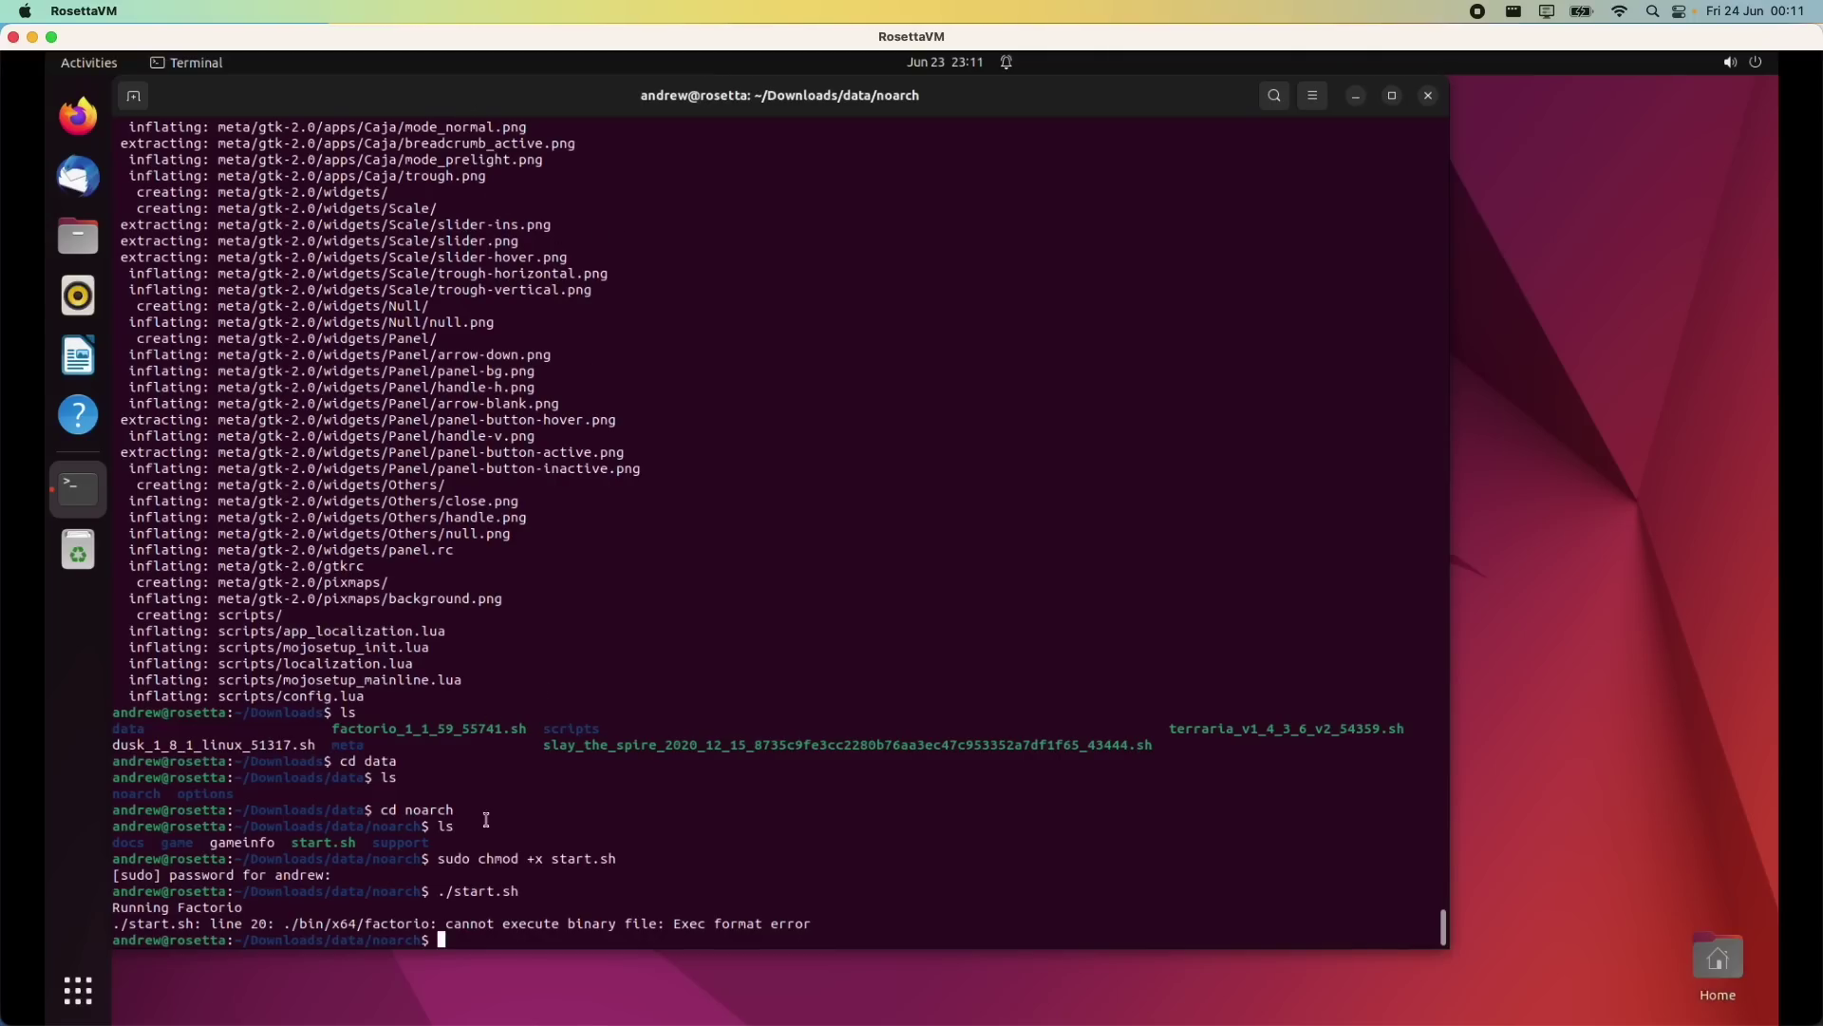
Step: Switch to Firefox showing the Rosetta for Linux VMs video page
{"action": "left_click", "coordinate": [78, 116]}
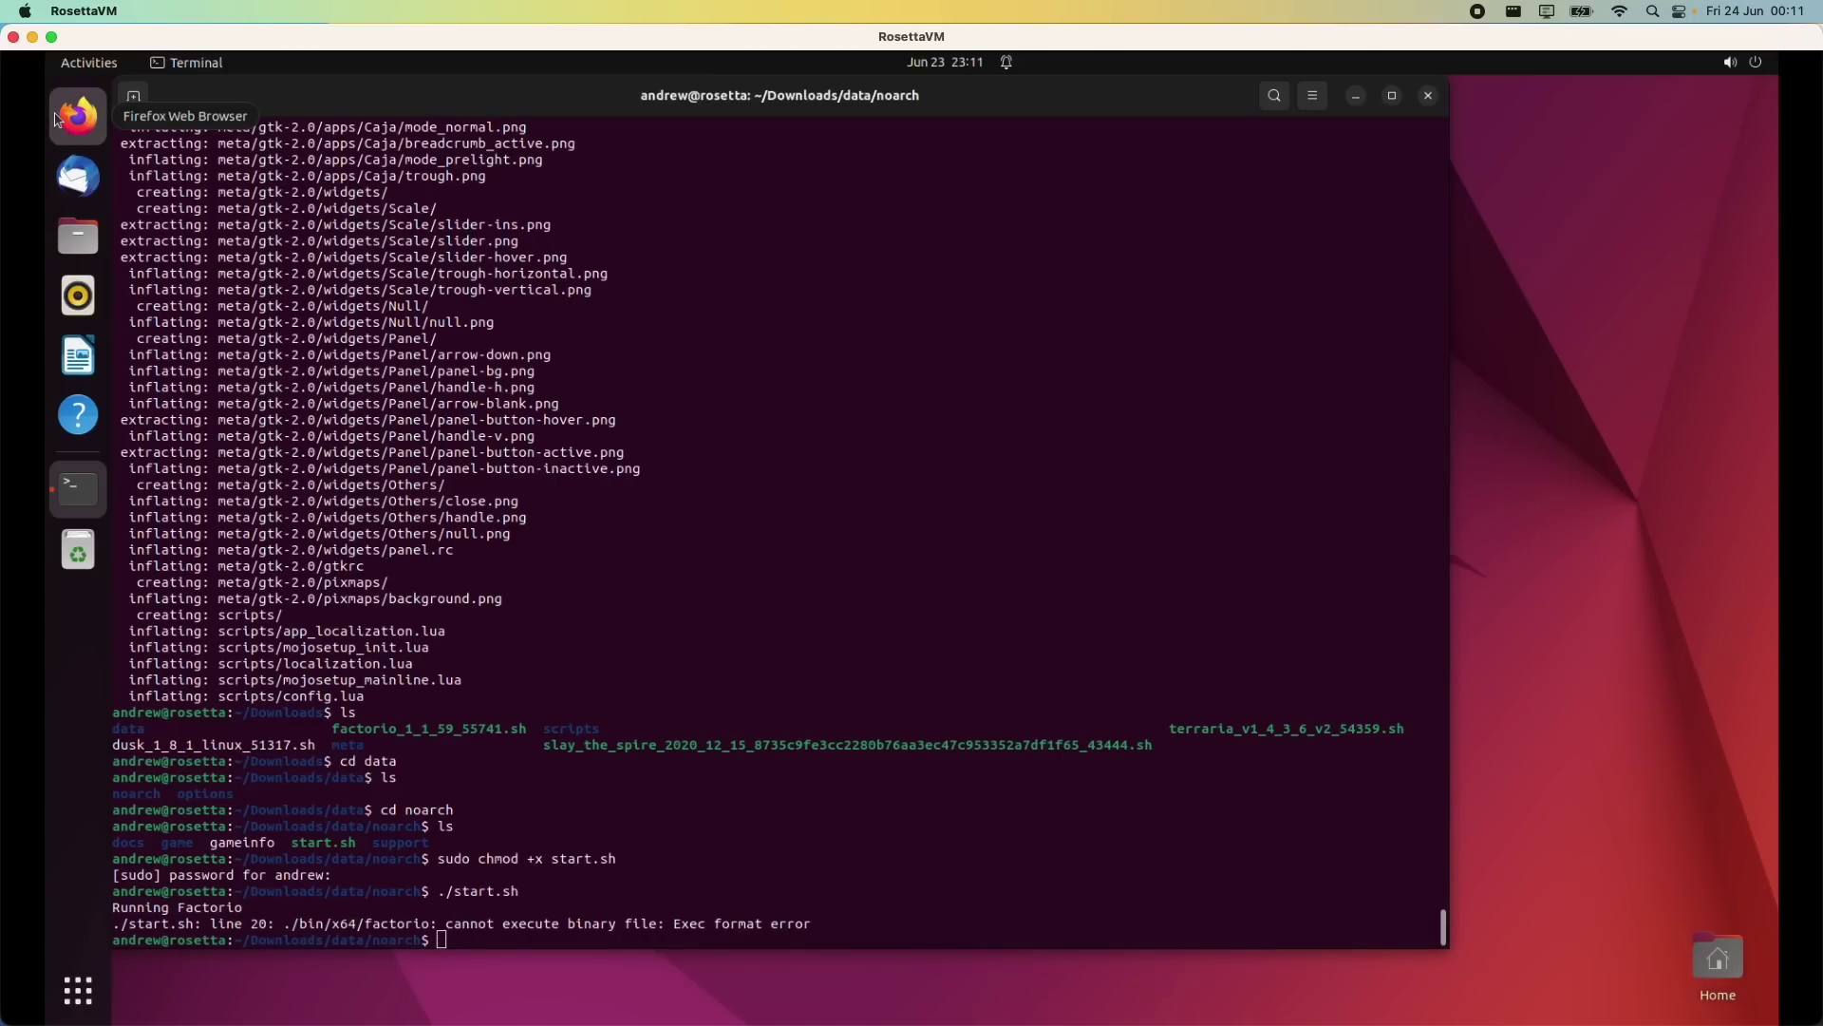